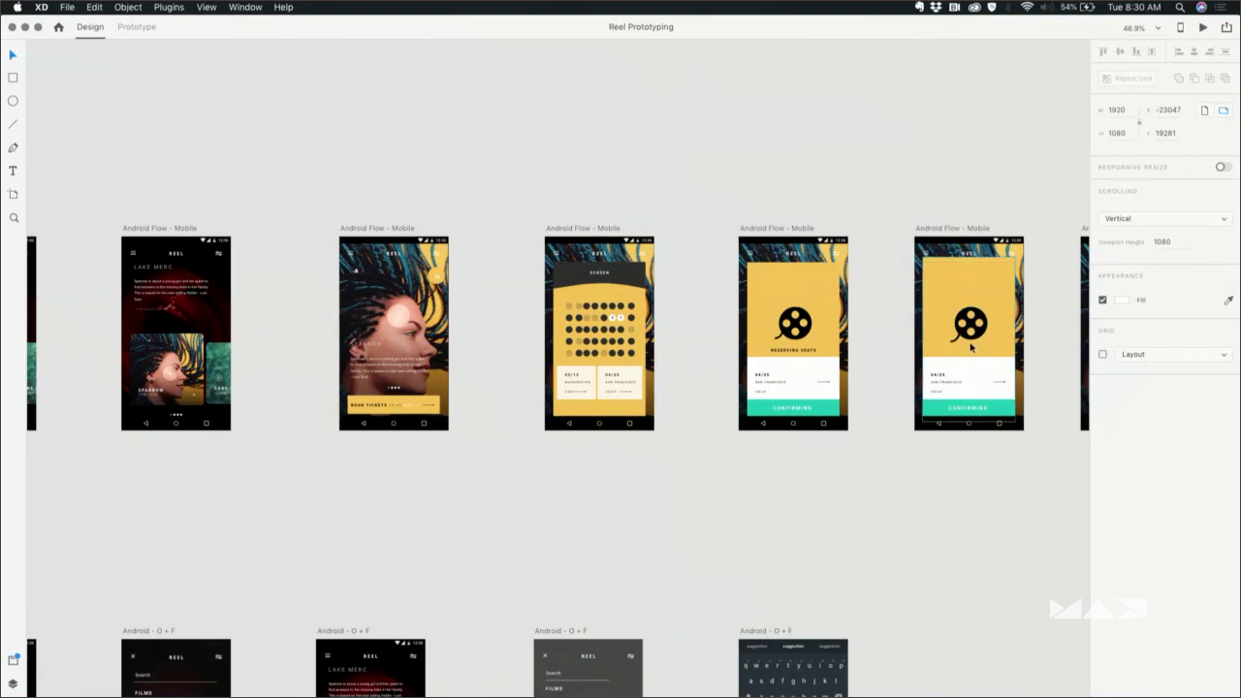
Switch briefly to Prototype mode and back to Design mode, and view the whole Reel project canvas
left_click(133, 27)
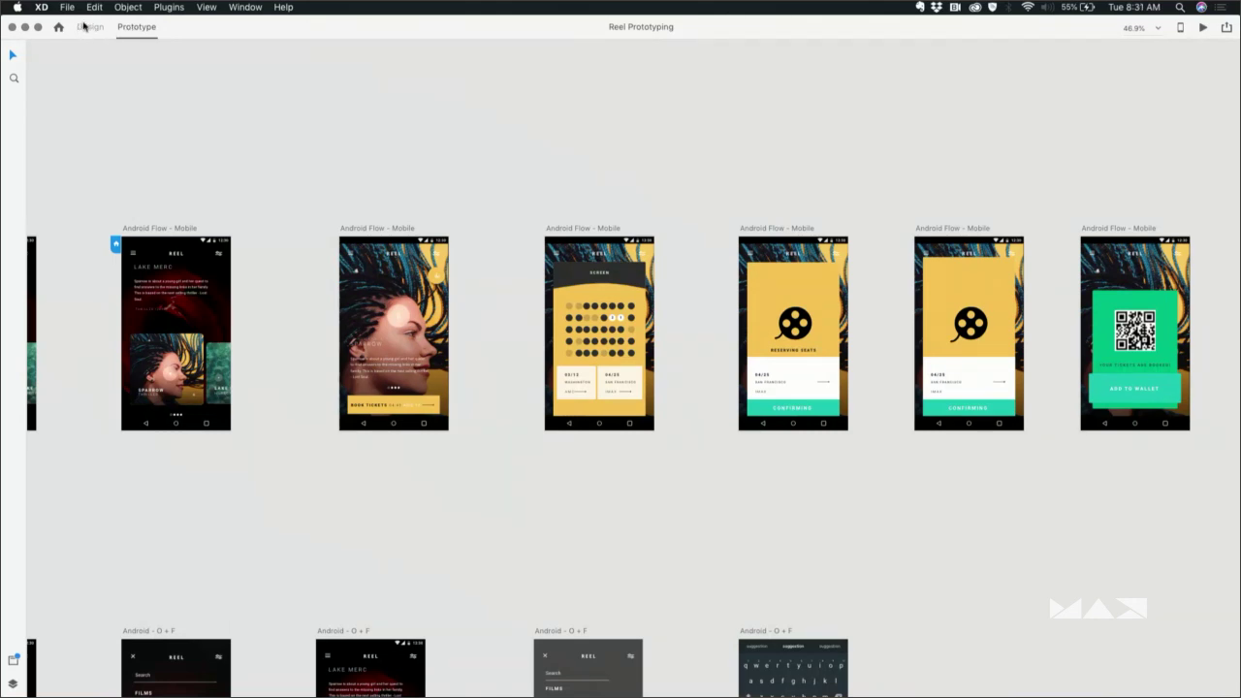
left_click(87, 26)
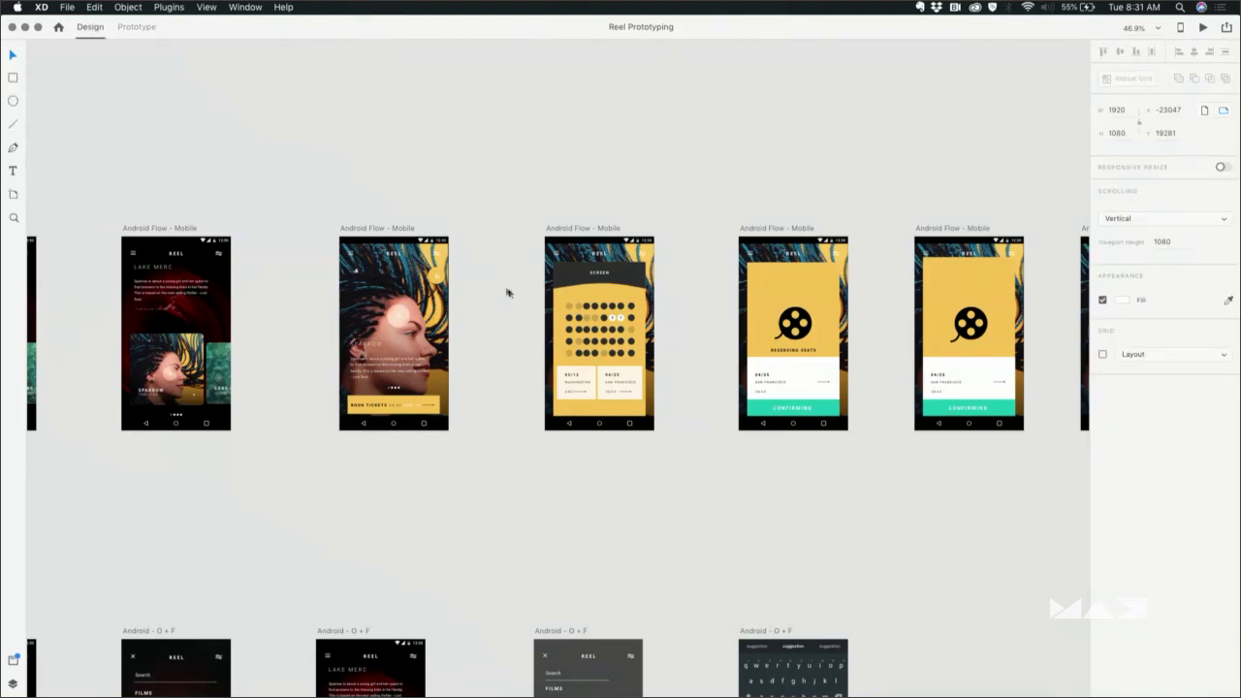
scroll(531, 273, "down", 15)
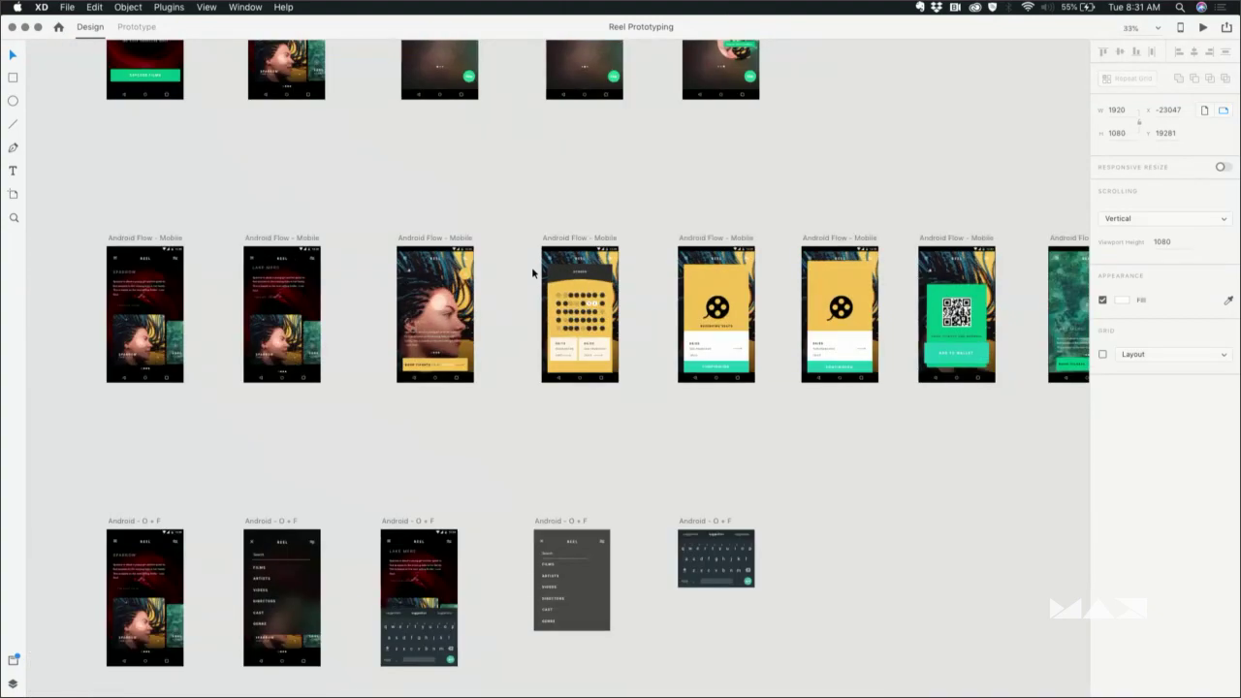
scroll(532, 275, "down", 10)
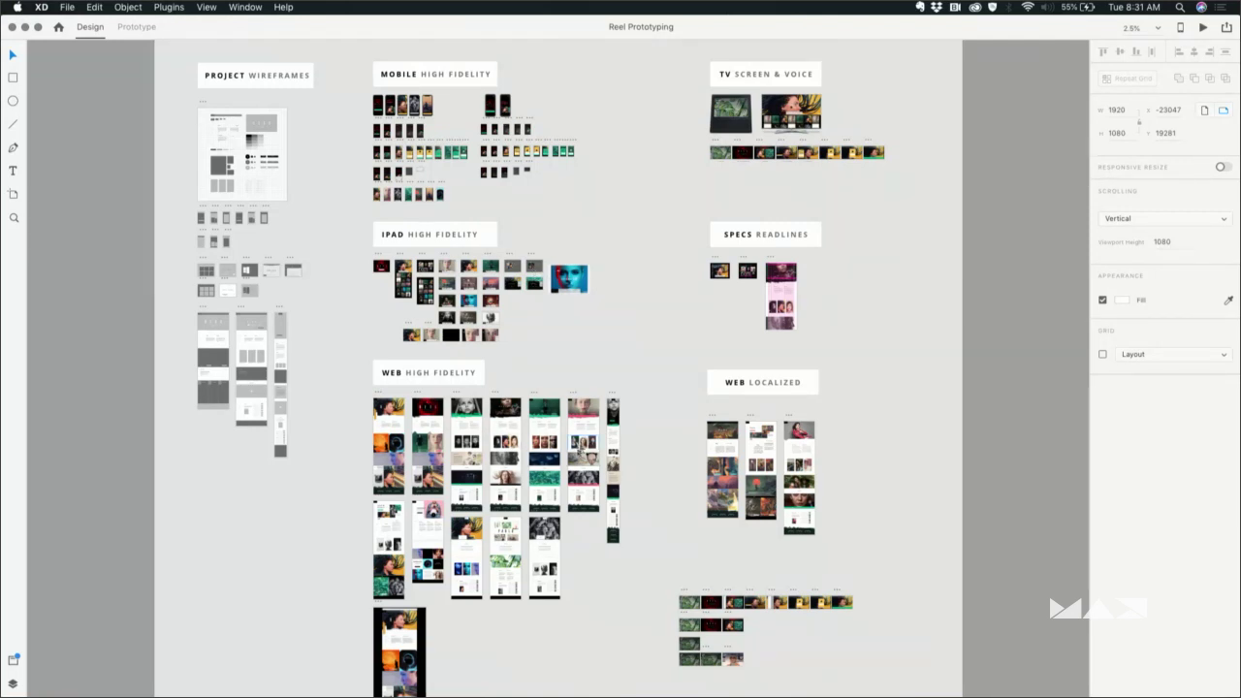
Examine the film page artboards in the Web High Fidelity section, from their hero images to the Dates areas
scroll(582, 441, "up", 10)
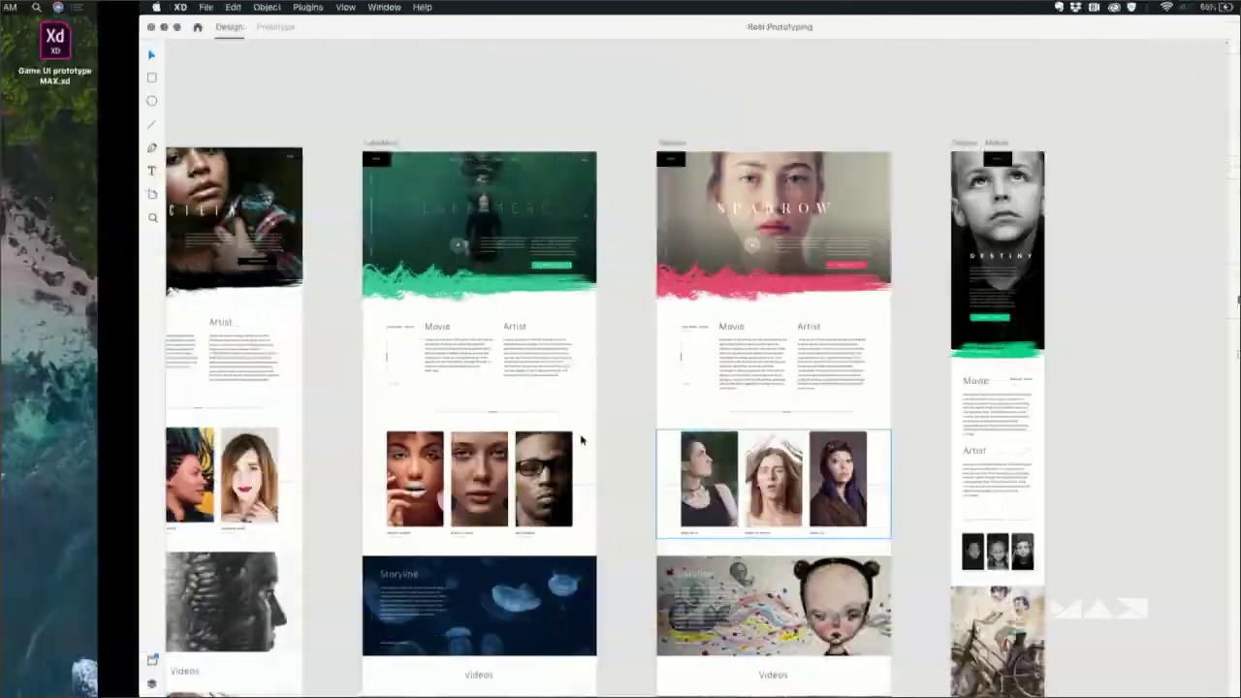
scroll(431, 325, "down", 3)
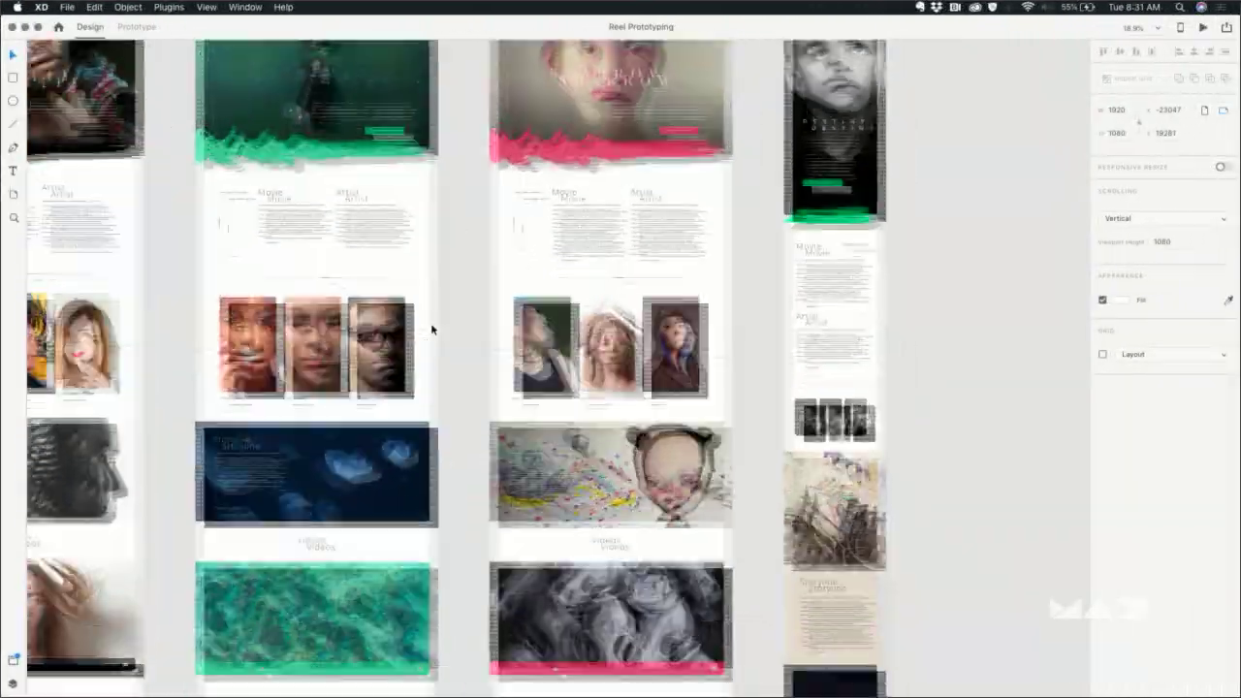
scroll(432, 325, "up", 5)
scroll(432, 325, "down", 4)
scroll(431, 325, "left", 3)
scroll(432, 325, "up", 2)
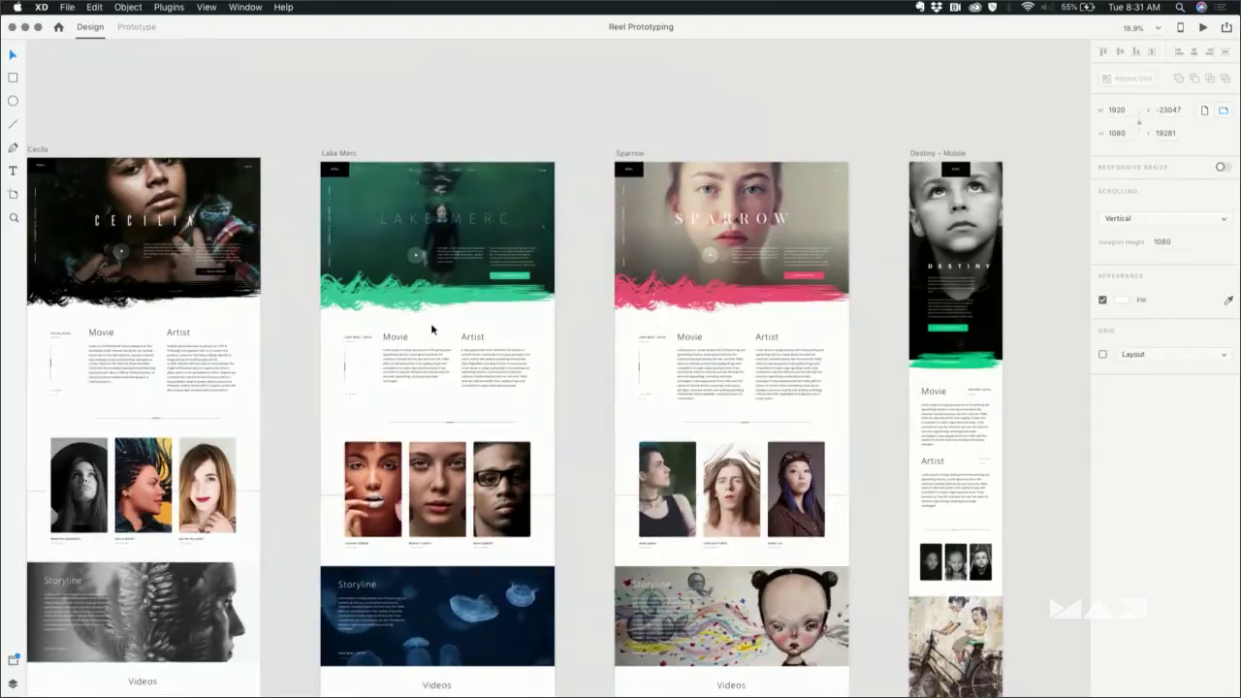
scroll(430, 322, "right", 2)
scroll(431, 323, "down", 4)
scroll(430, 322, "left", 5)
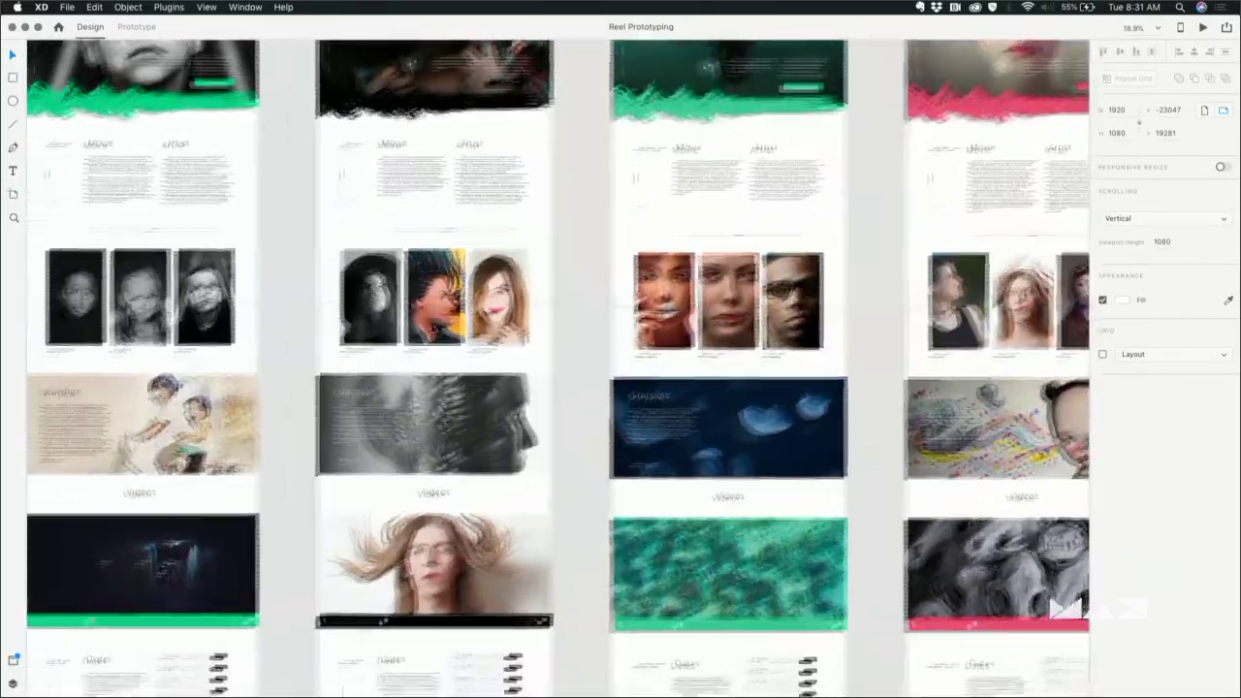
scroll(431, 323, "left", 2)
scroll(431, 323, "down", 1)
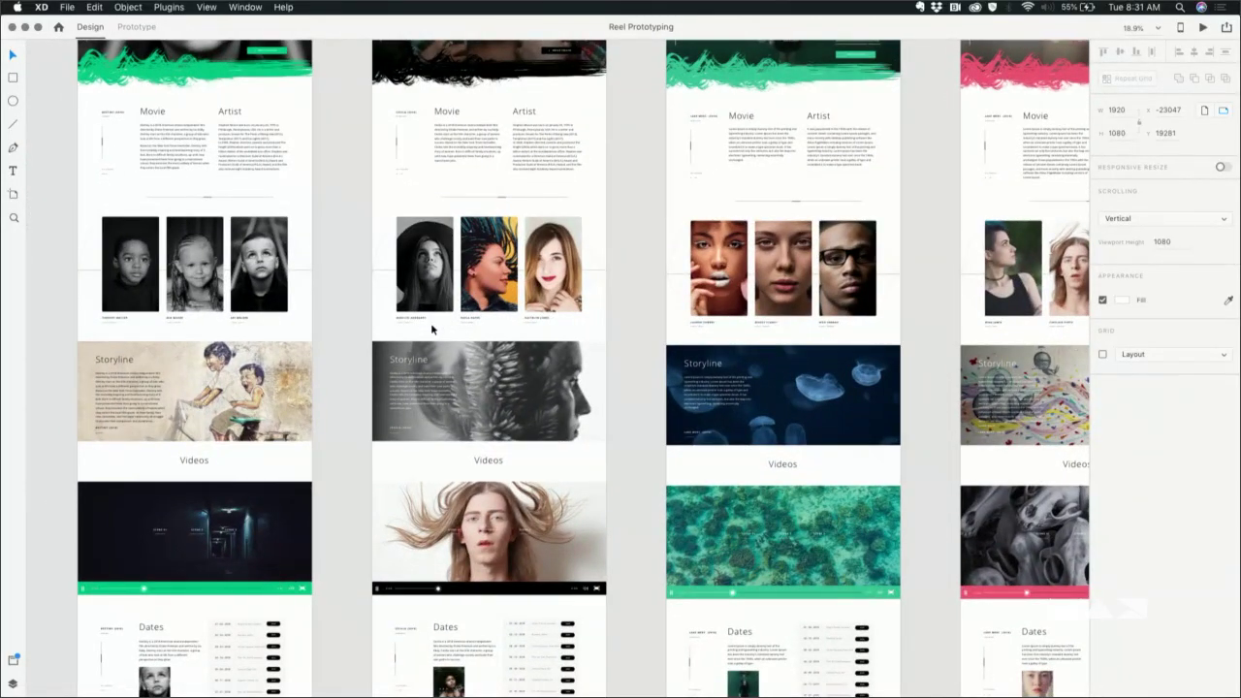
scroll(431, 322, "down", 6)
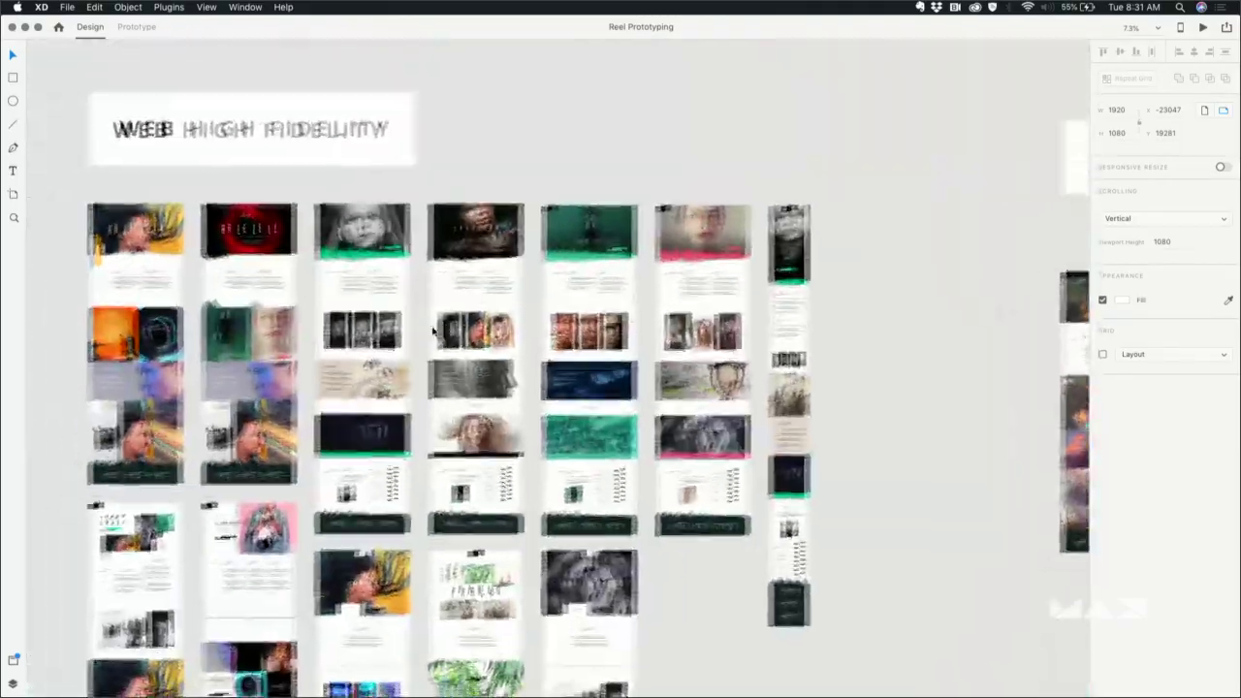
Survey the Mobile, iPad and Web High Fidelity sections of the canvas
scroll(432, 331, "up", 5)
scroll(432, 332, "left", 4)
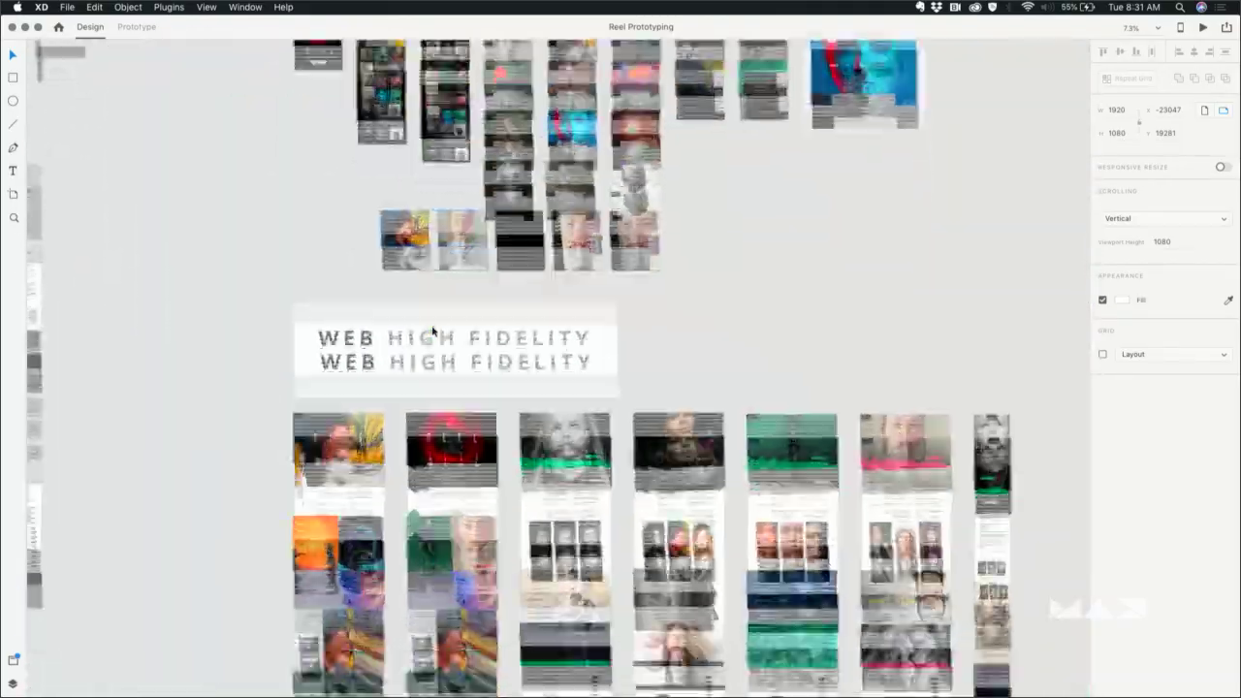
scroll(432, 332, "down", 3)
scroll(432, 331, "up", 1)
scroll(320, 370, "right", 10)
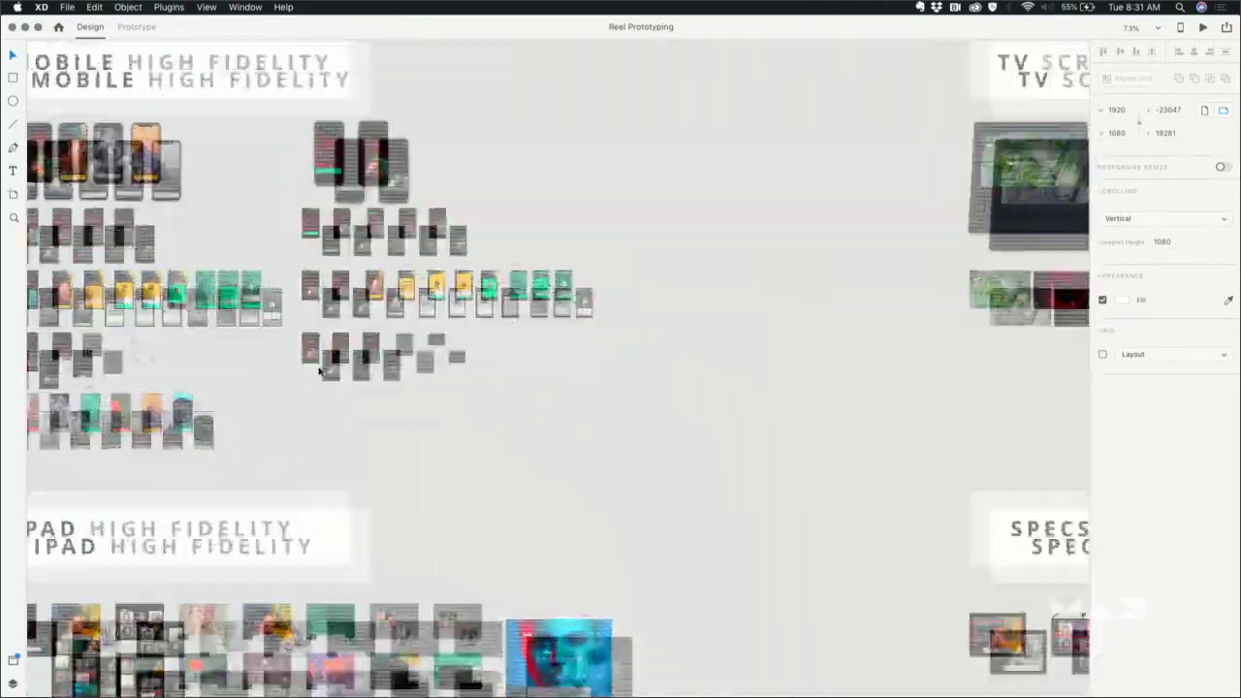
scroll(320, 370, "right", 5)
scroll(320, 370, "down", 4)
scroll(320, 370, "left", 8)
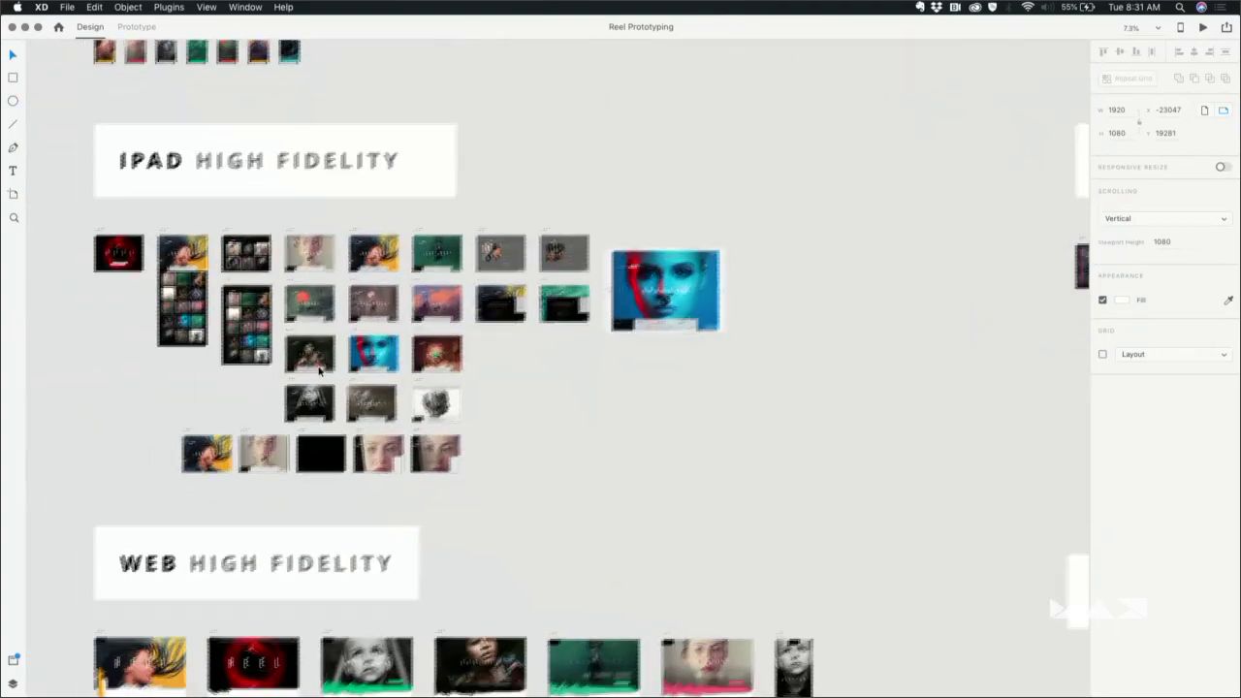
scroll(320, 370, "down", 2)
scroll(320, 370, "left", 5)
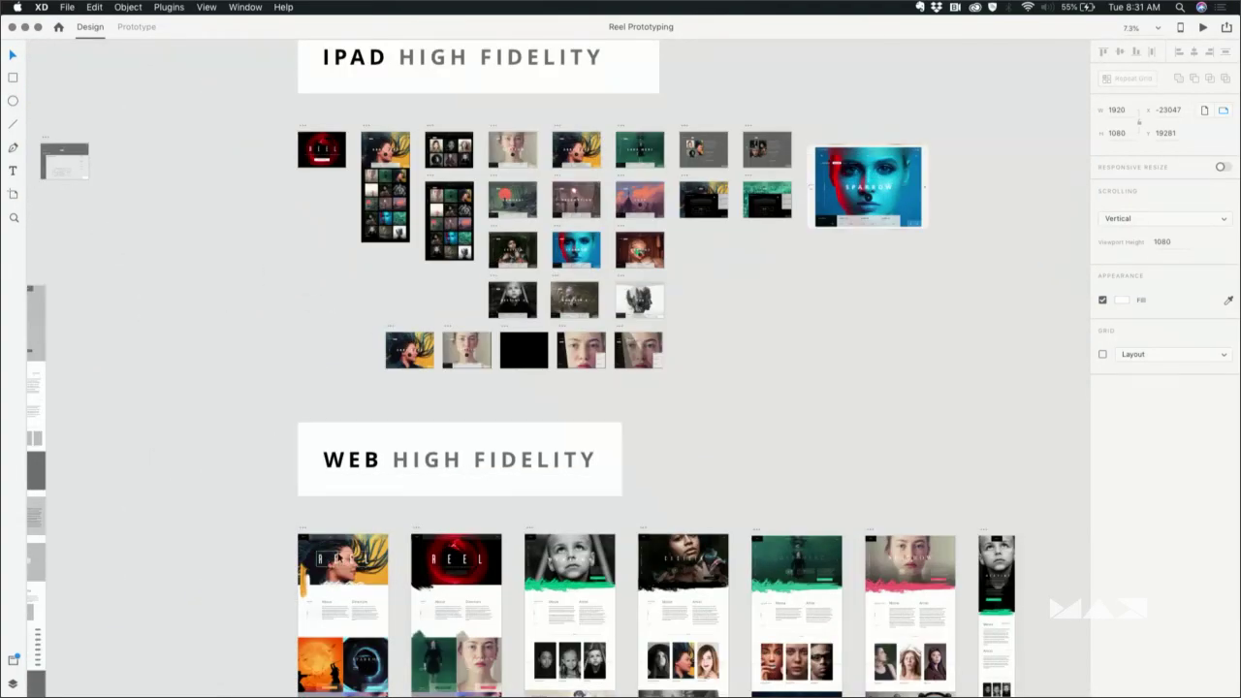
Examine the hero image of the first Reel web artboard in close detail, and return to the full project overview
scroll(423, 408, "up", 15)
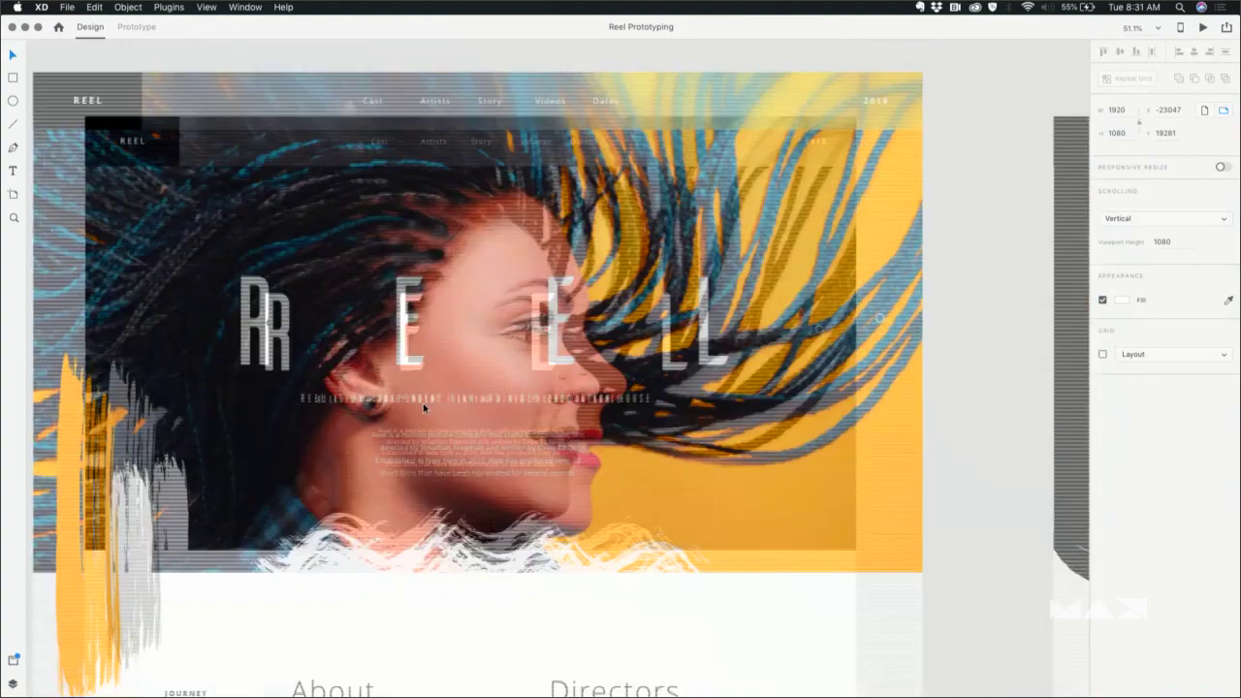
scroll(424, 408, "up", 15)
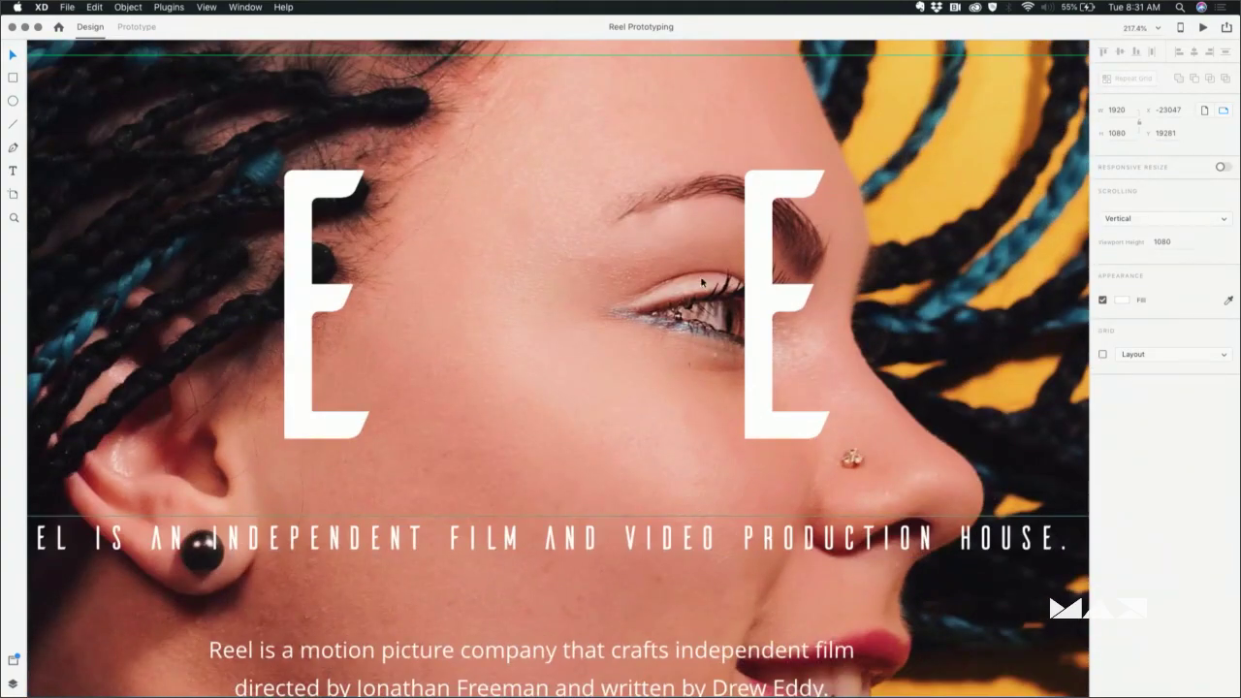
scroll(700, 275, "up", 8)
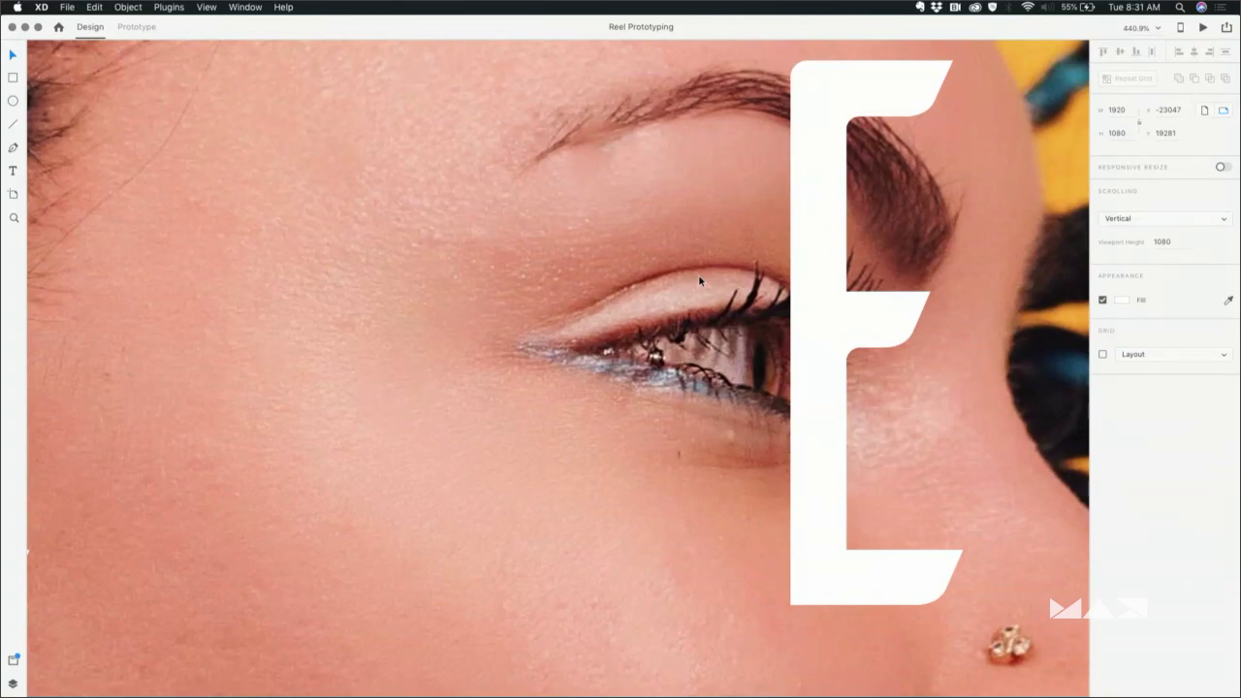
scroll(698, 279, "down", 10)
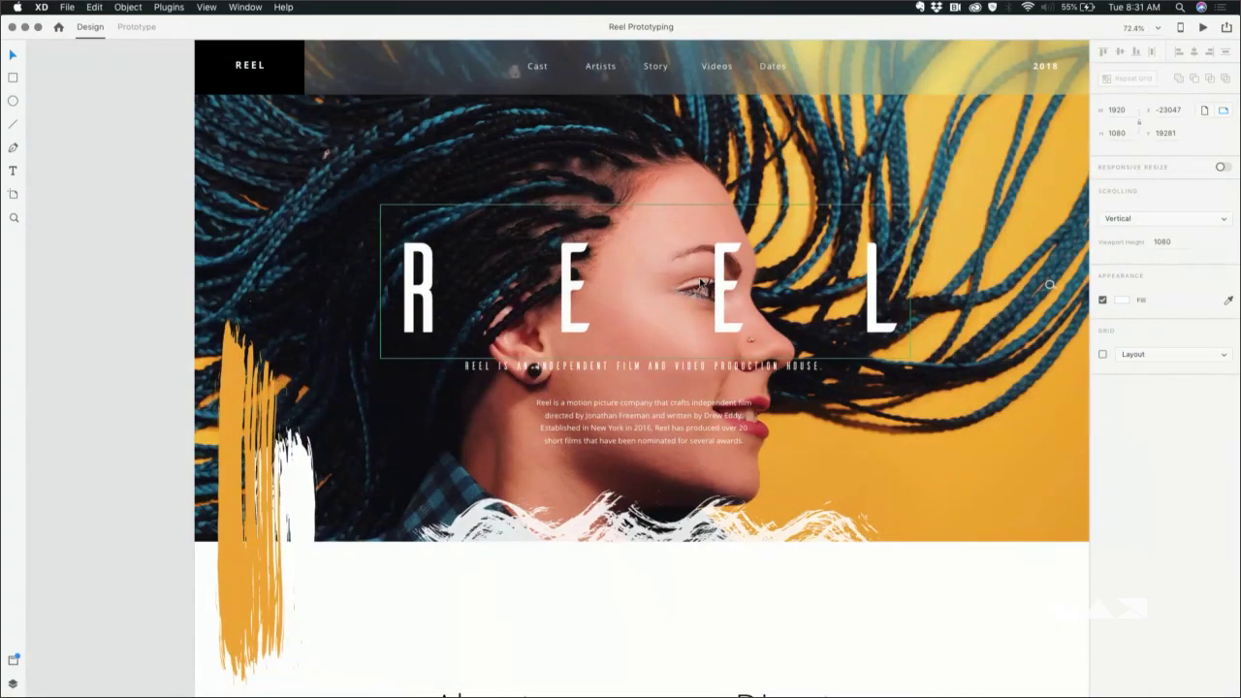
scroll(700, 285, "down", 8)
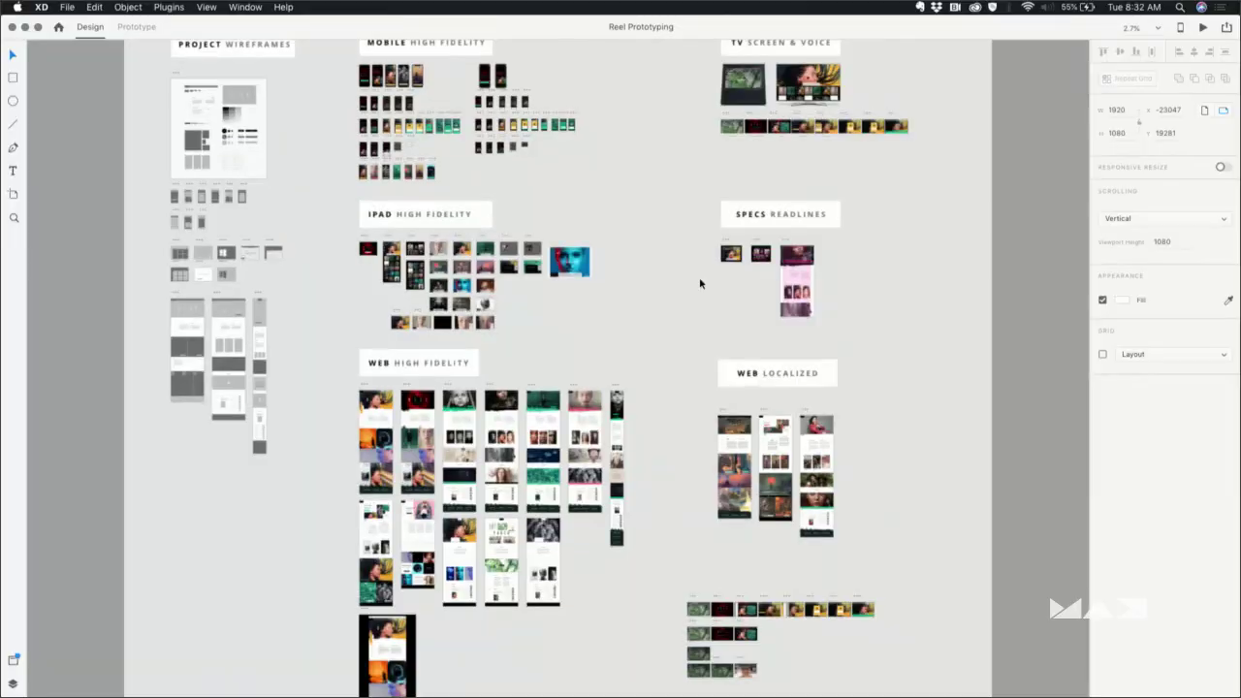
Select the Sparrow film card on the Android Flow - Mobile artboard titled Lake Merc
scroll(515, 130, "up", 2)
scroll(516, 107, "up", 10)
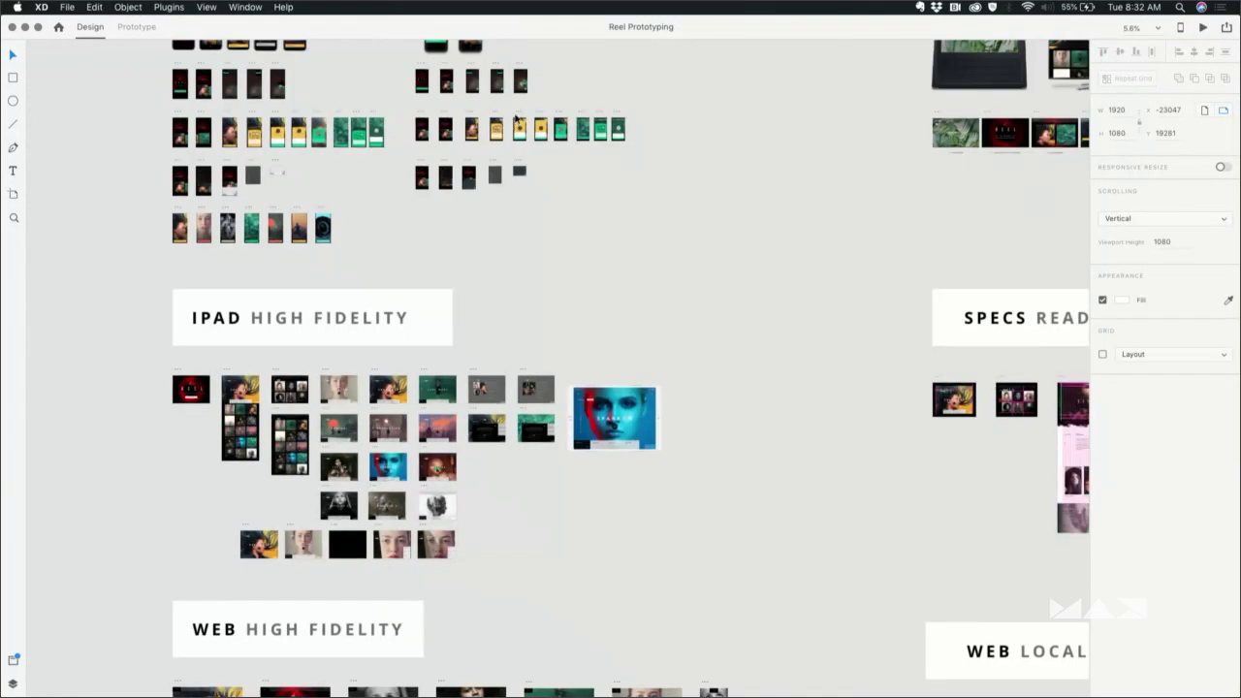
scroll(517, 103, "up", 5)
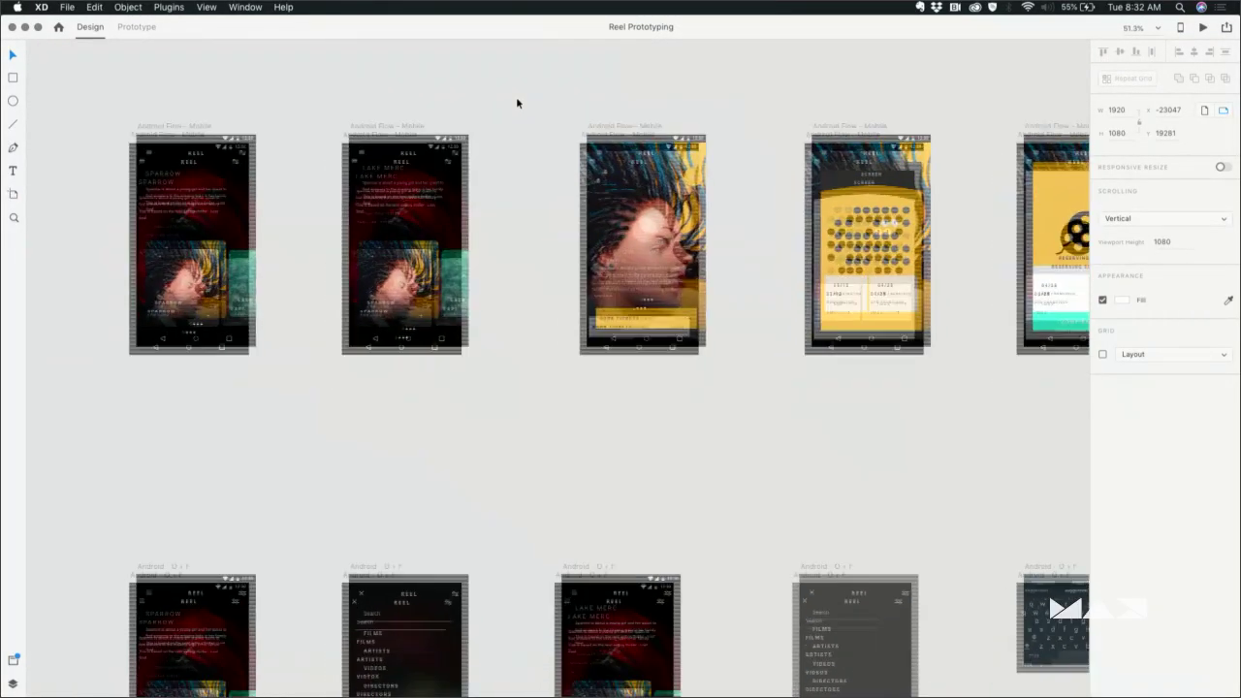
scroll(516, 103, "right", 3)
scroll(517, 102, "down", 2)
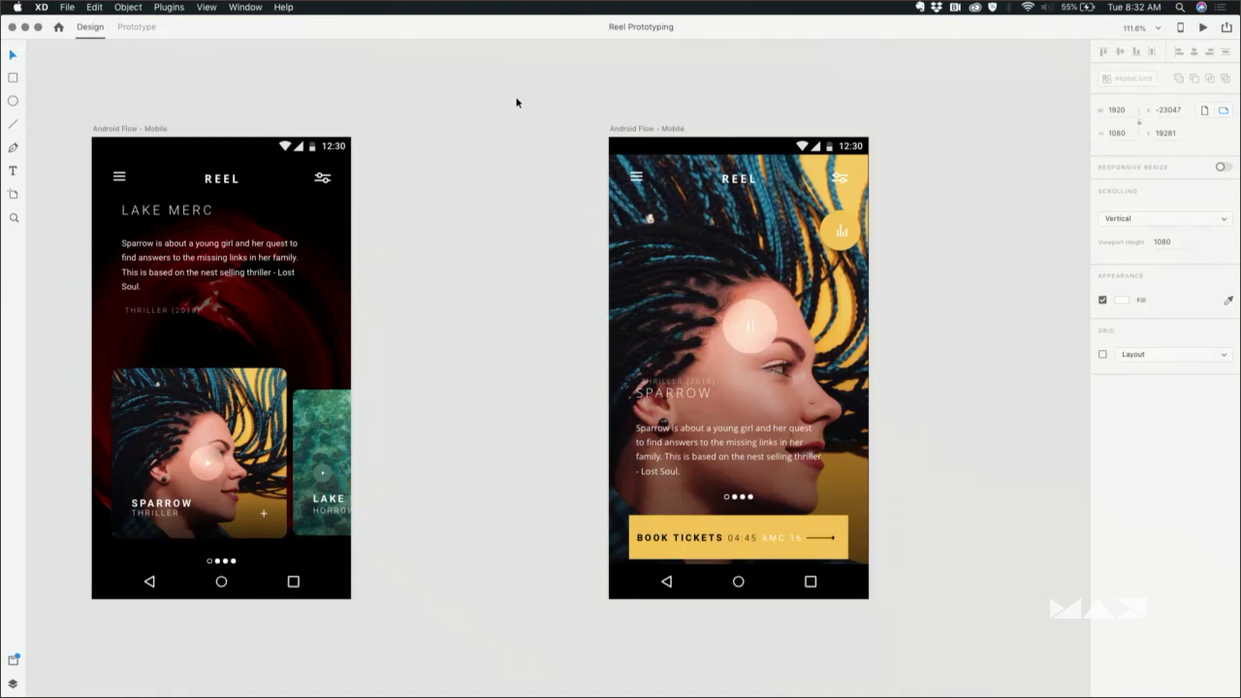
left_click(260, 256)
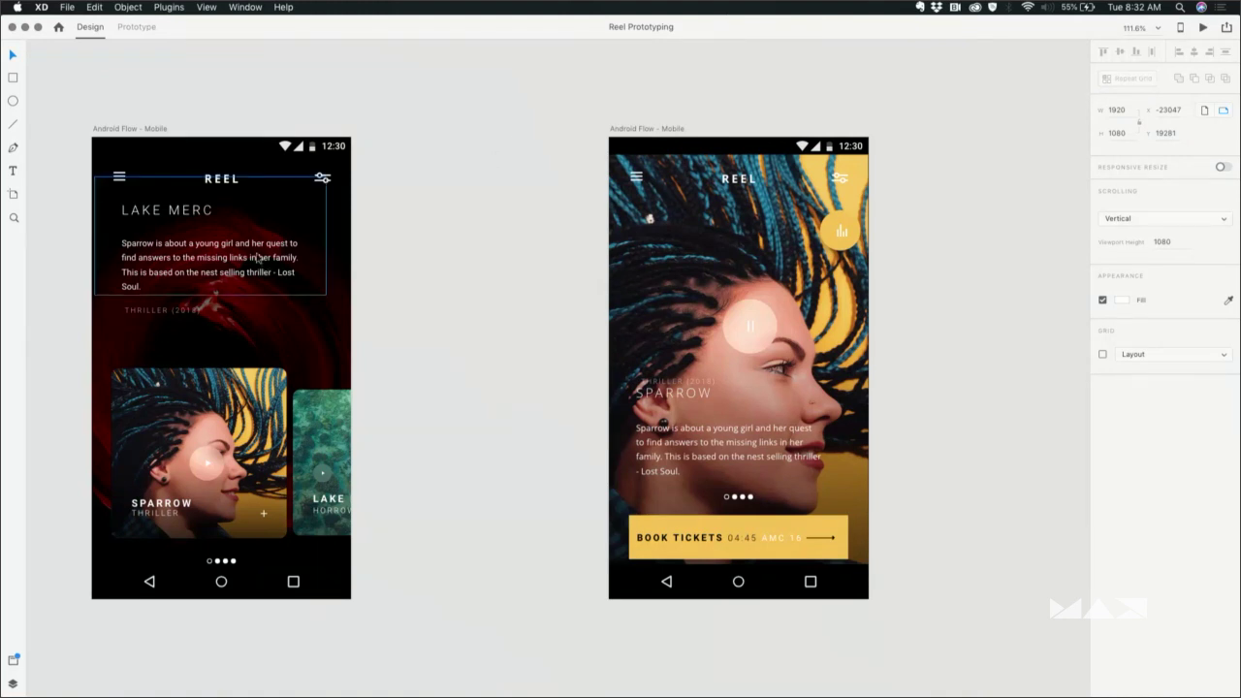
left_click(216, 378)
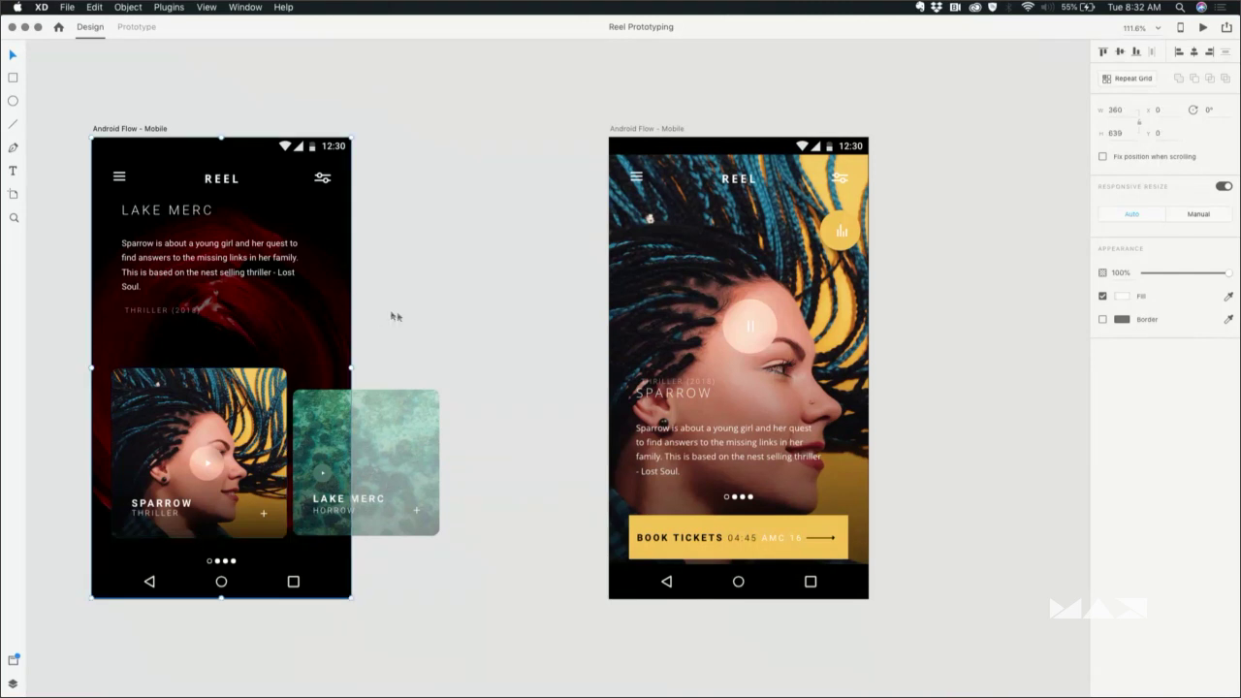
left_click(396, 316)
left_click(263, 389)
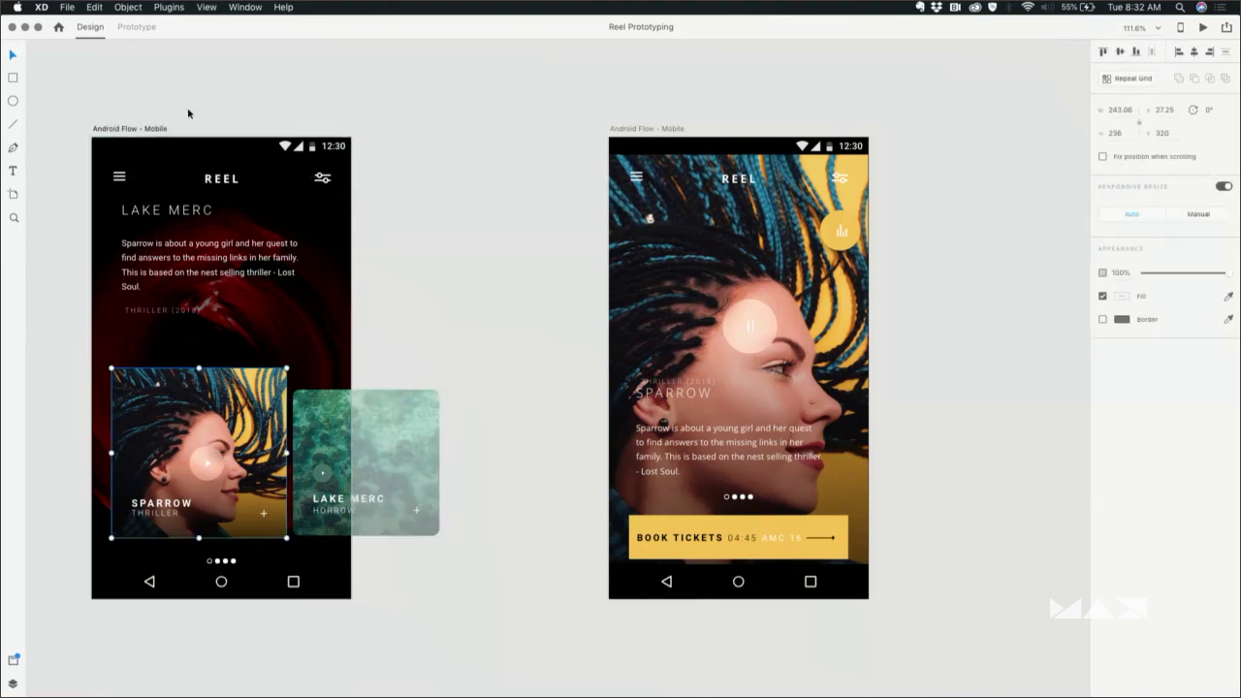
In Prototype mode, link the Sparrow card to the adjacent Sparrow detail artboard and check the available trigger options
left_click(137, 27)
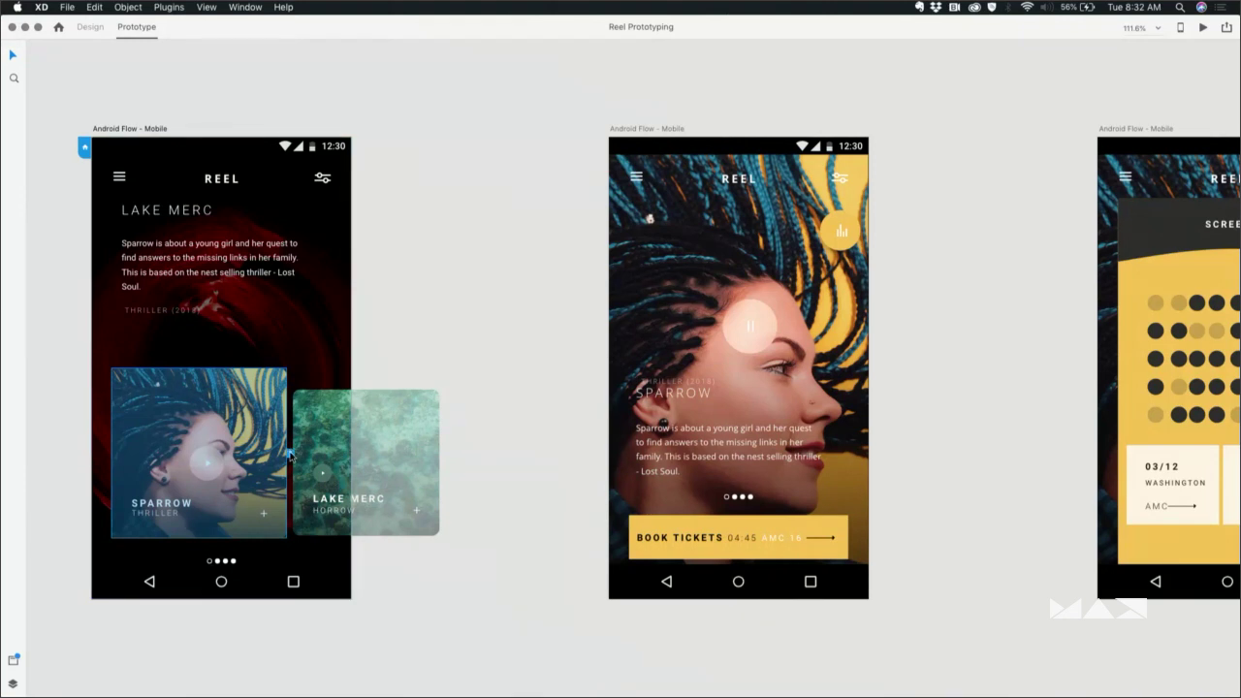
left_click_drag(289, 452, 667, 343)
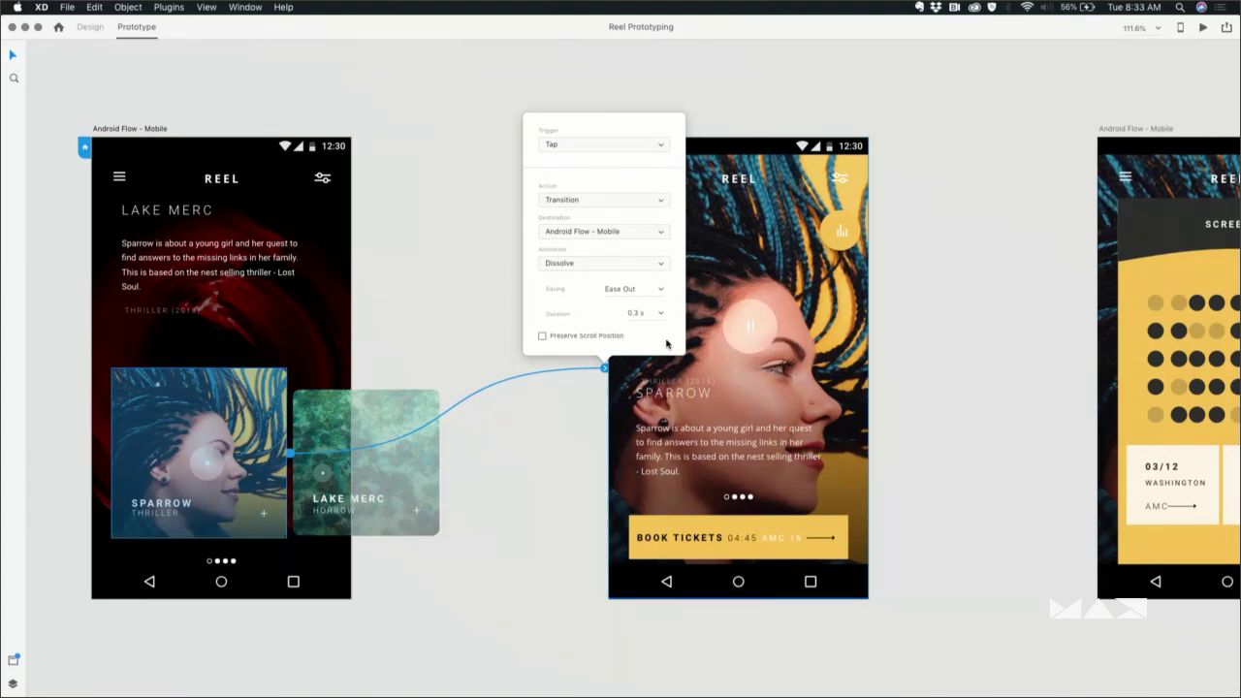
left_click(562, 146)
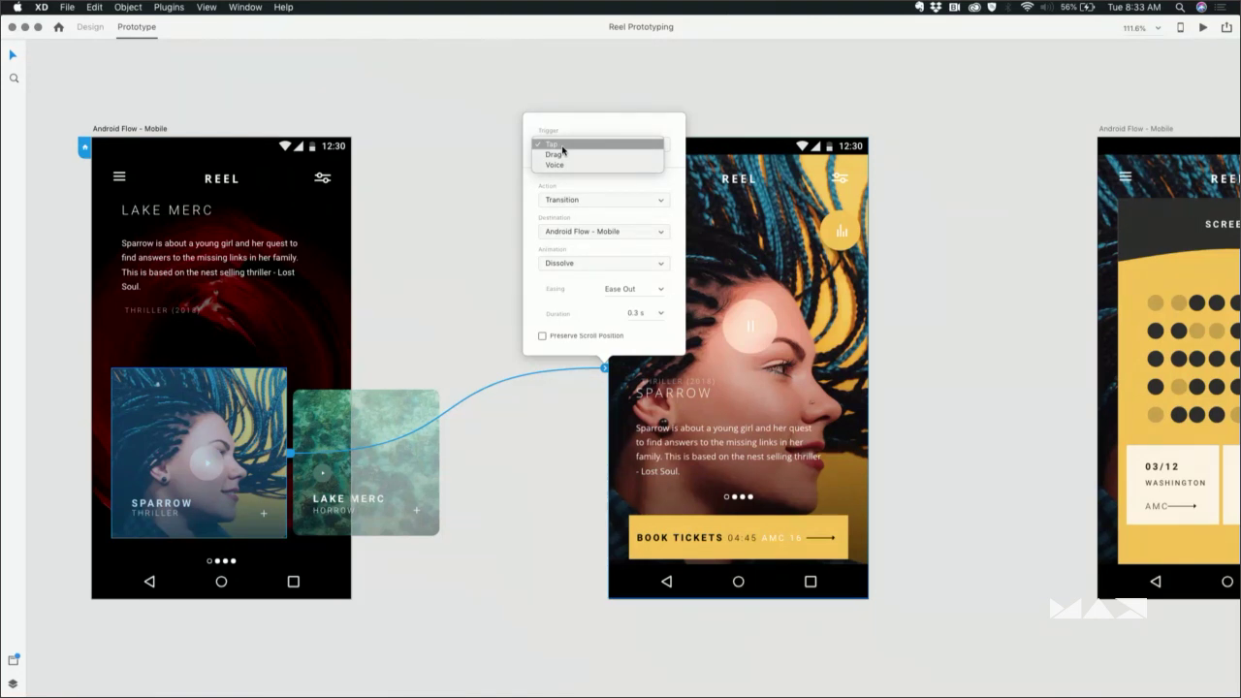
Link the entire Lake Merc artboard to the Sparrow detail artboard and check its trigger options, including Time
left_click(144, 130)
left_click(143, 131)
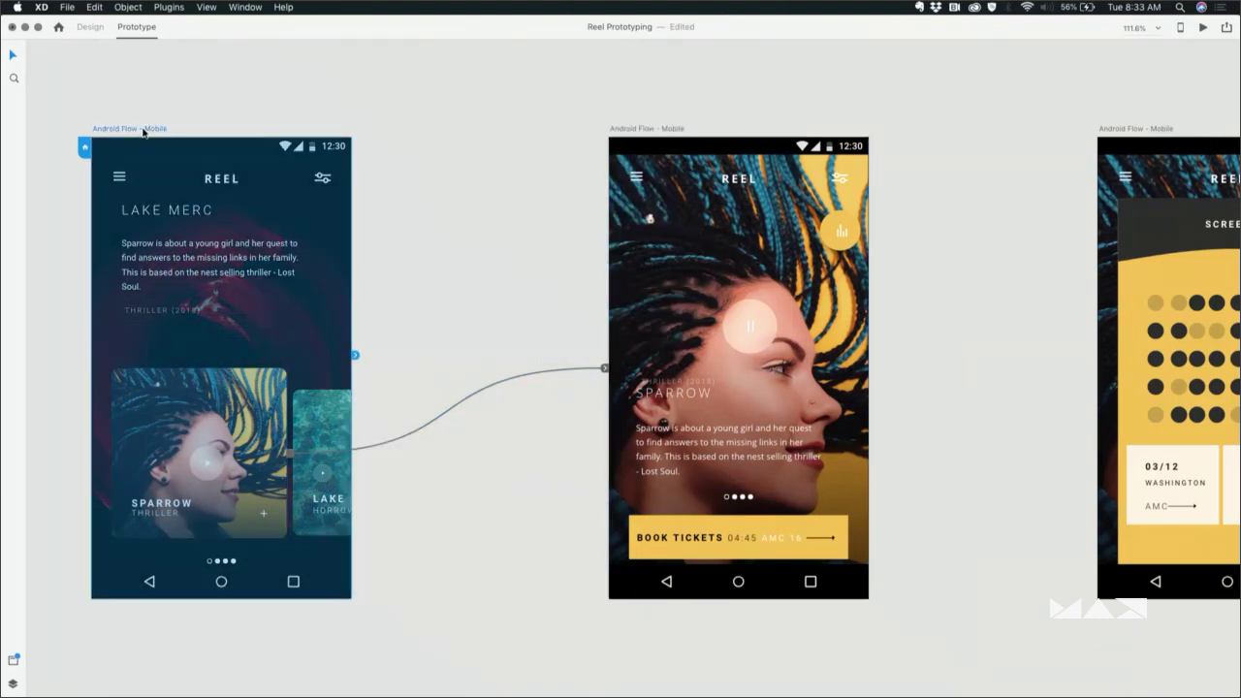
left_click_drag(355, 355, 601, 368)
left_click(584, 415)
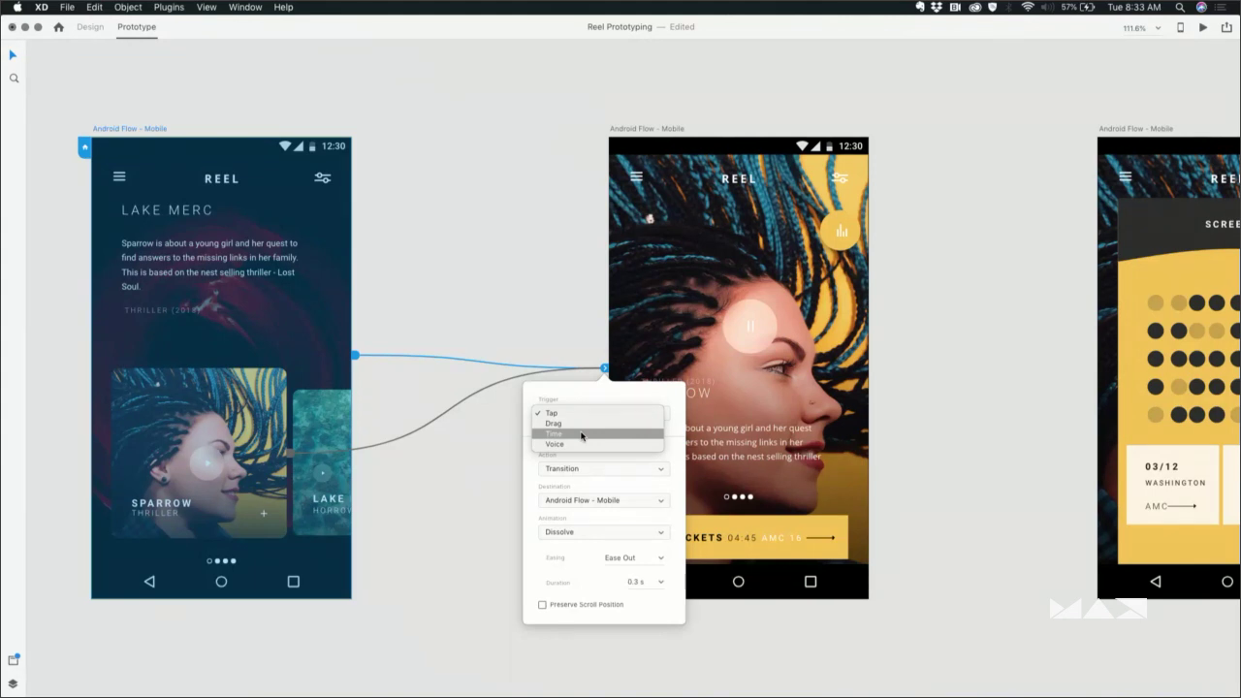
Remove the artboard-level link between the Lake Merc artboard and the Sparrow detail artboard
left_click(605, 371)
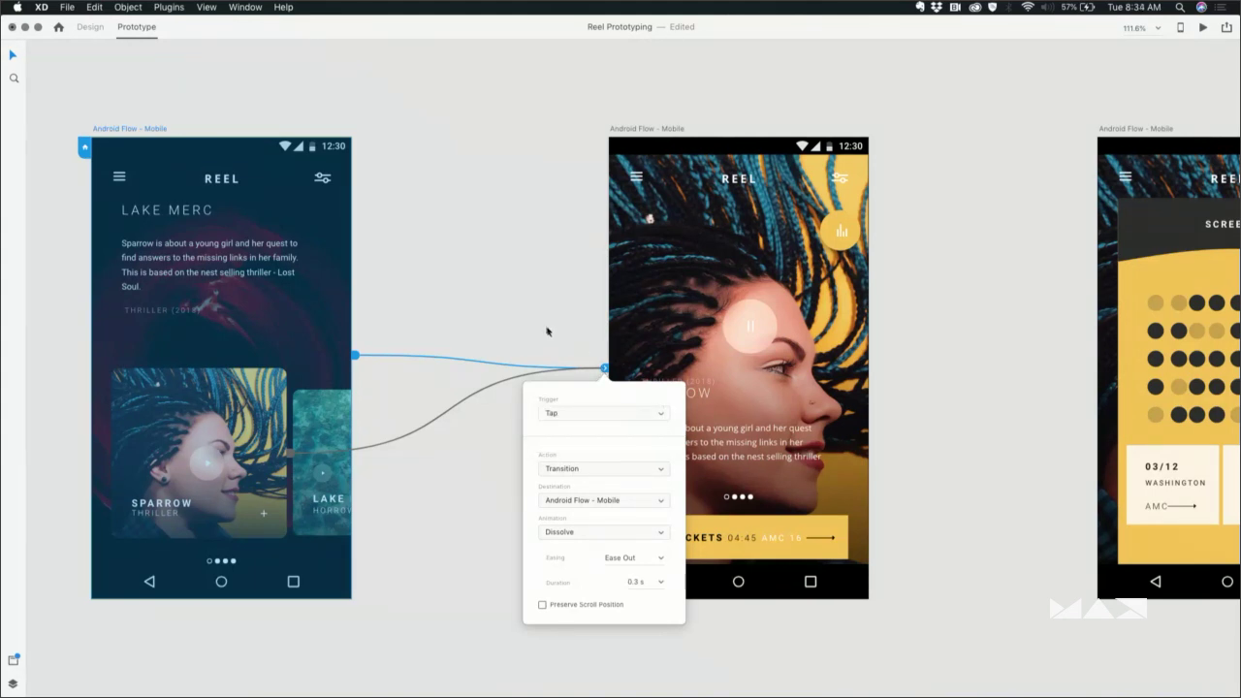
left_click(356, 361)
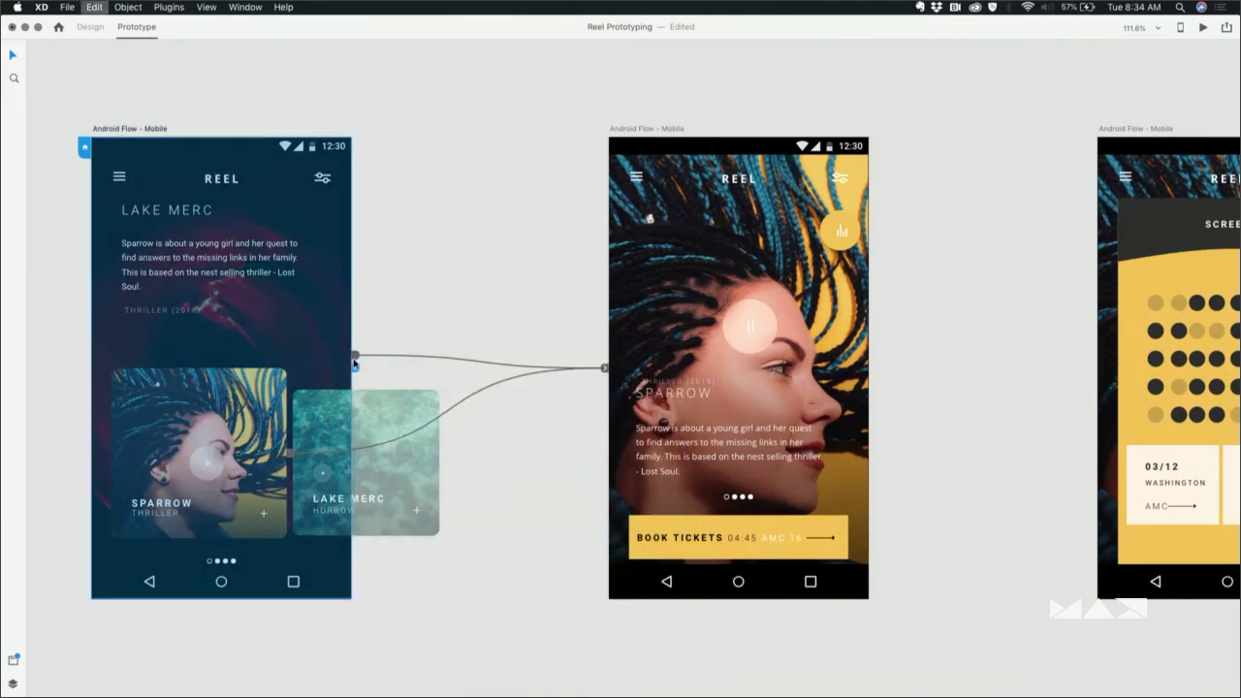
left_click(354, 357)
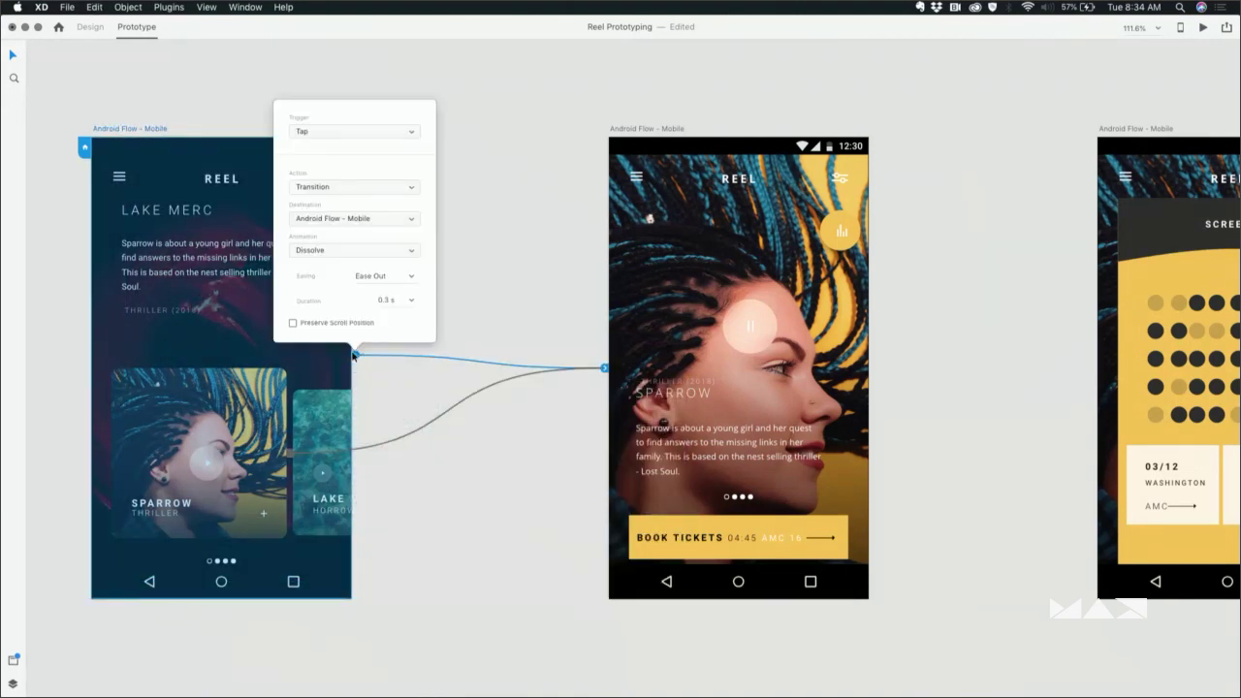
left_click_drag(354, 357, 435, 349)
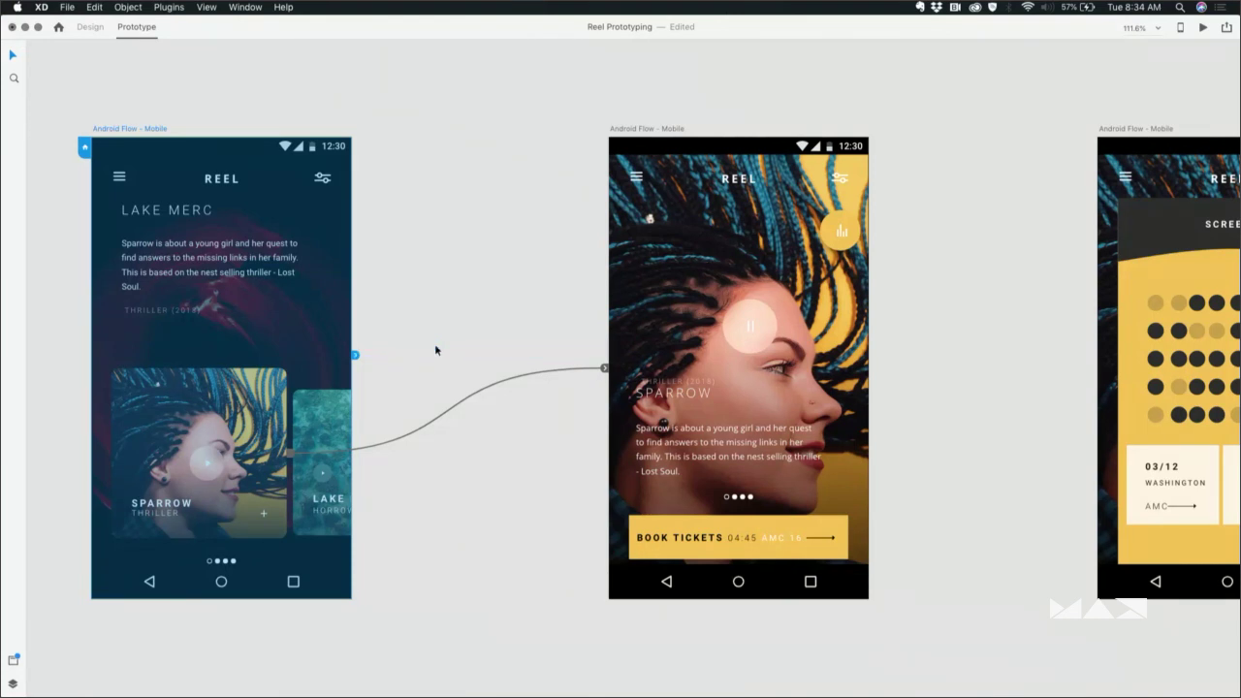
Reopen the Sparrow card's link settings and check the available action, animation, easing and destination options
mouse_move(605, 370)
left_mouse_down()
mouse_move(584, 340)
mouse_move(604, 368)
left_mouse_up()
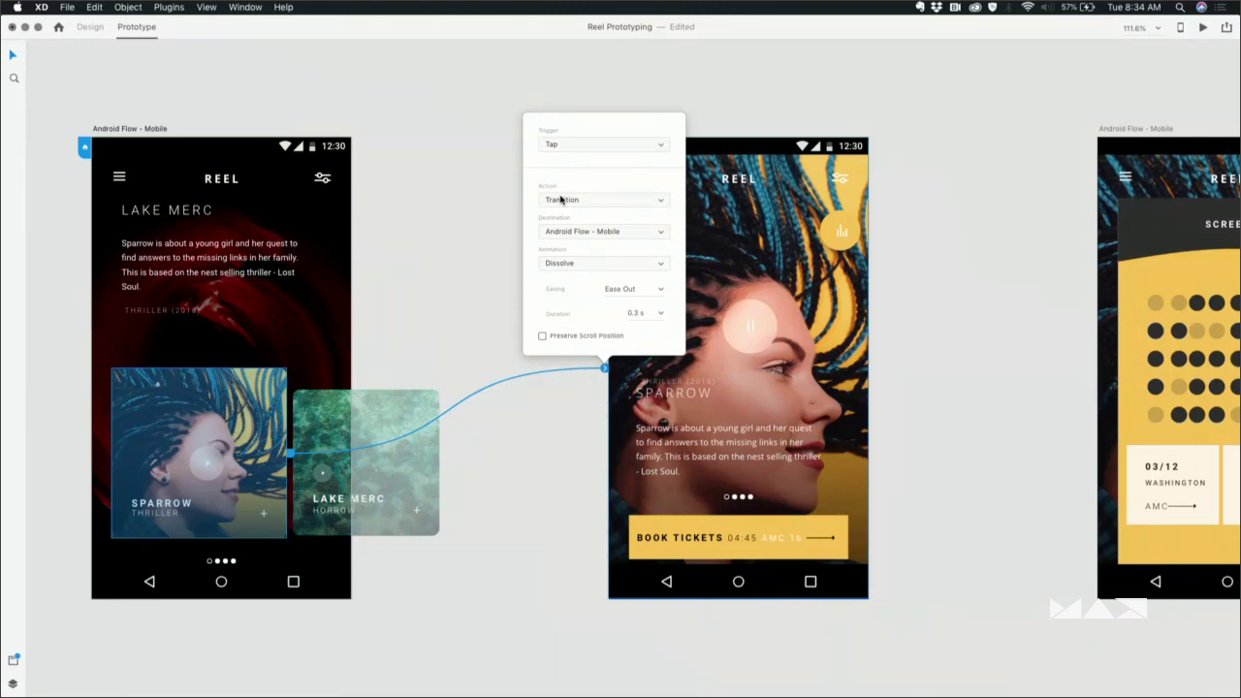
left_click(561, 200)
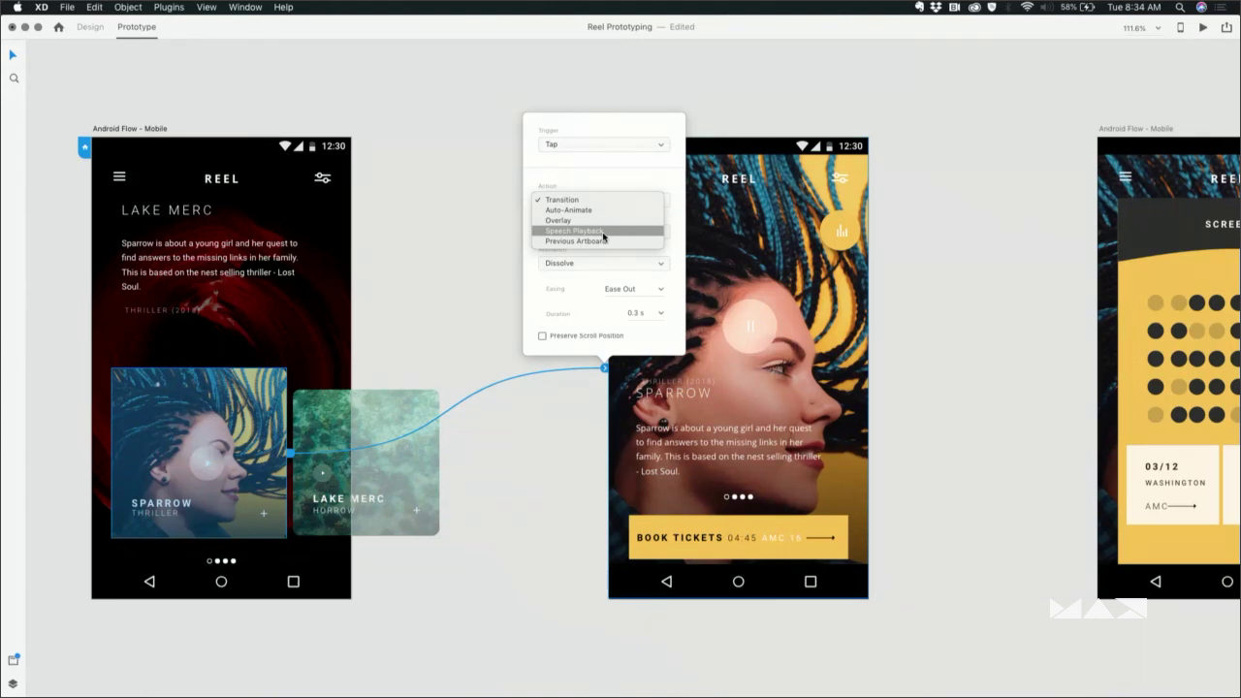
left_click(573, 275)
left_click(572, 270)
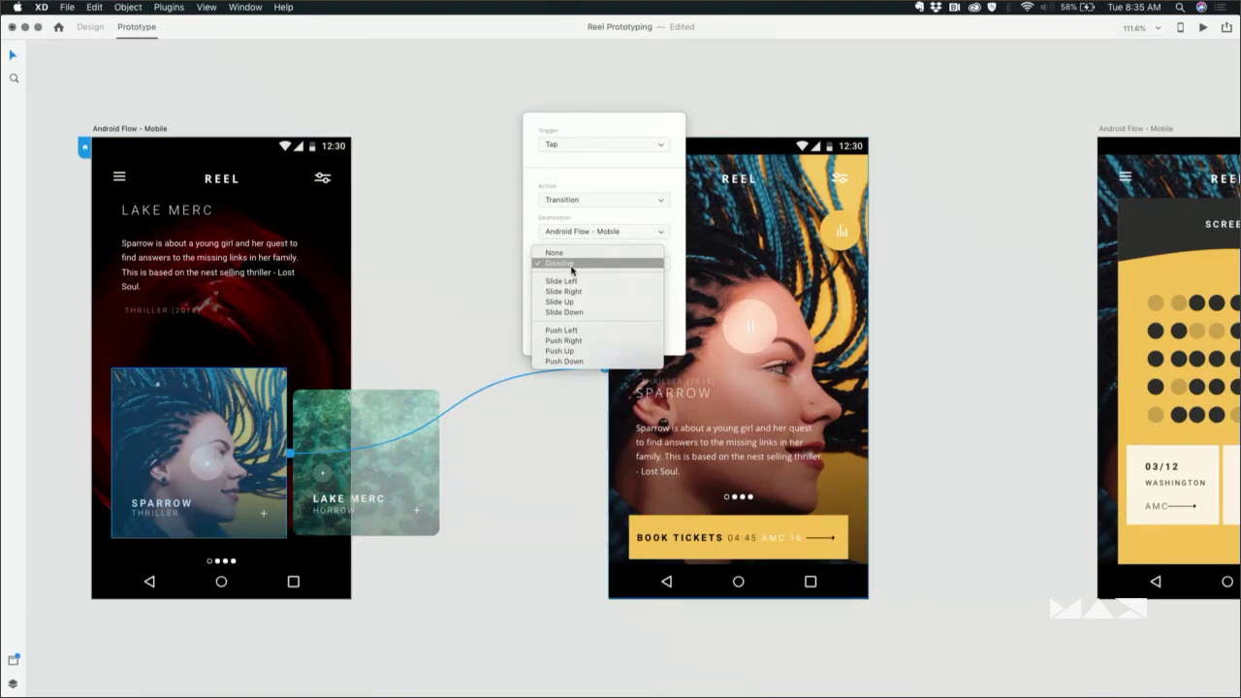
left_click(572, 268)
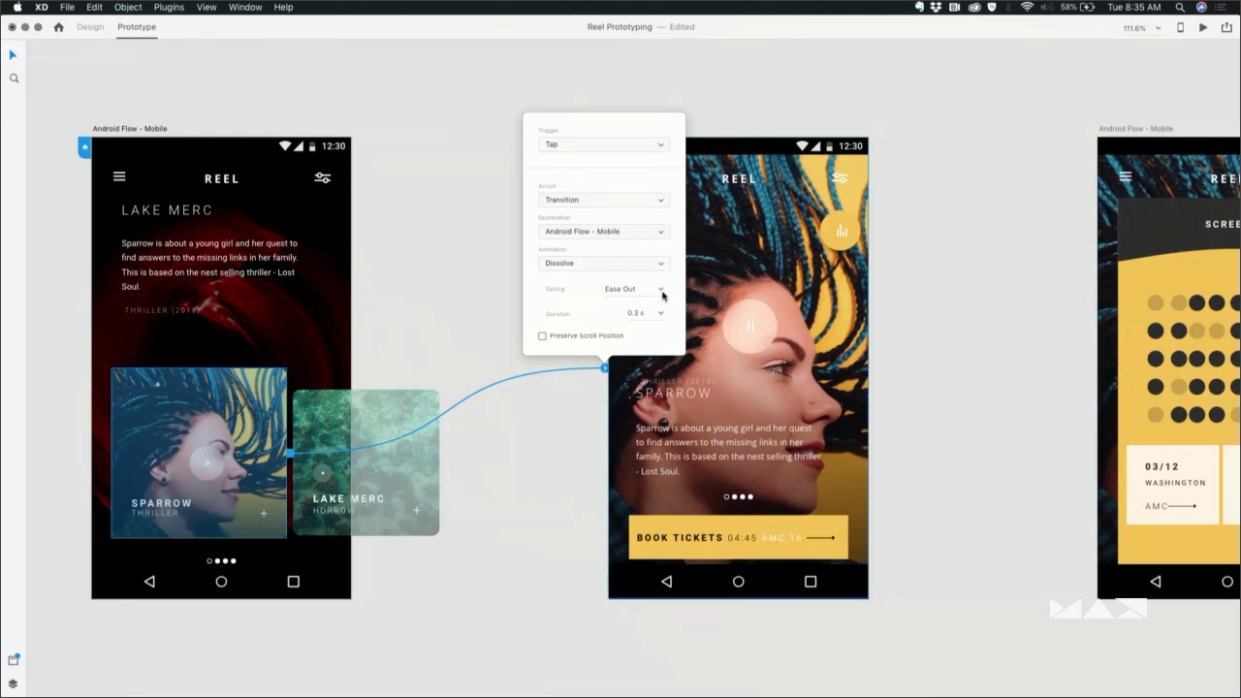
left_click(662, 291)
left_click(576, 311)
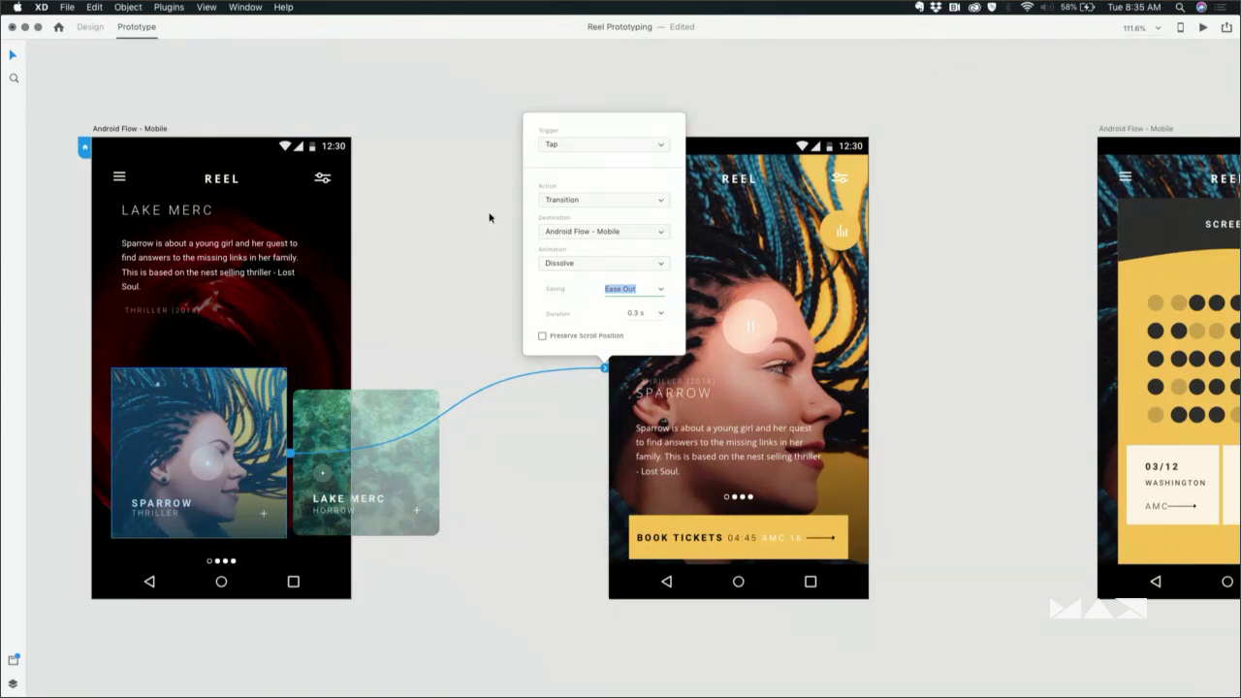
left_click(584, 232)
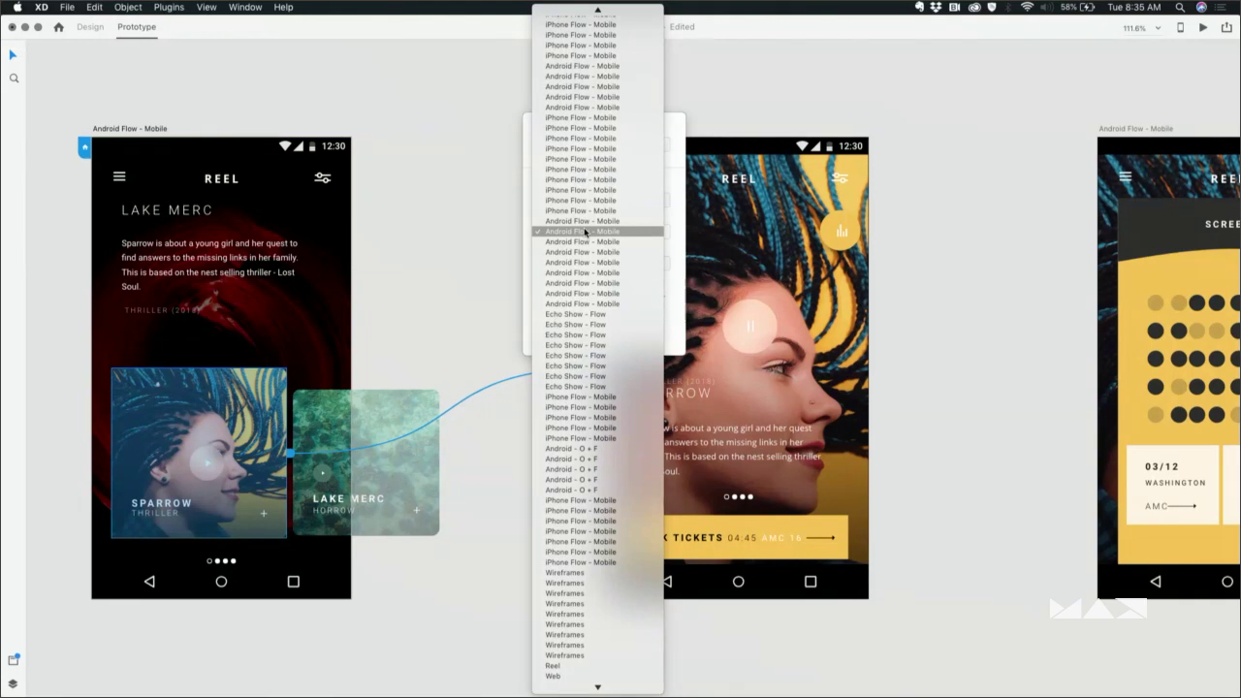
left_click(679, 252)
Set the Sparrow card's transition animation to Slide Right with a duration of 0.6 s
left_click(619, 265)
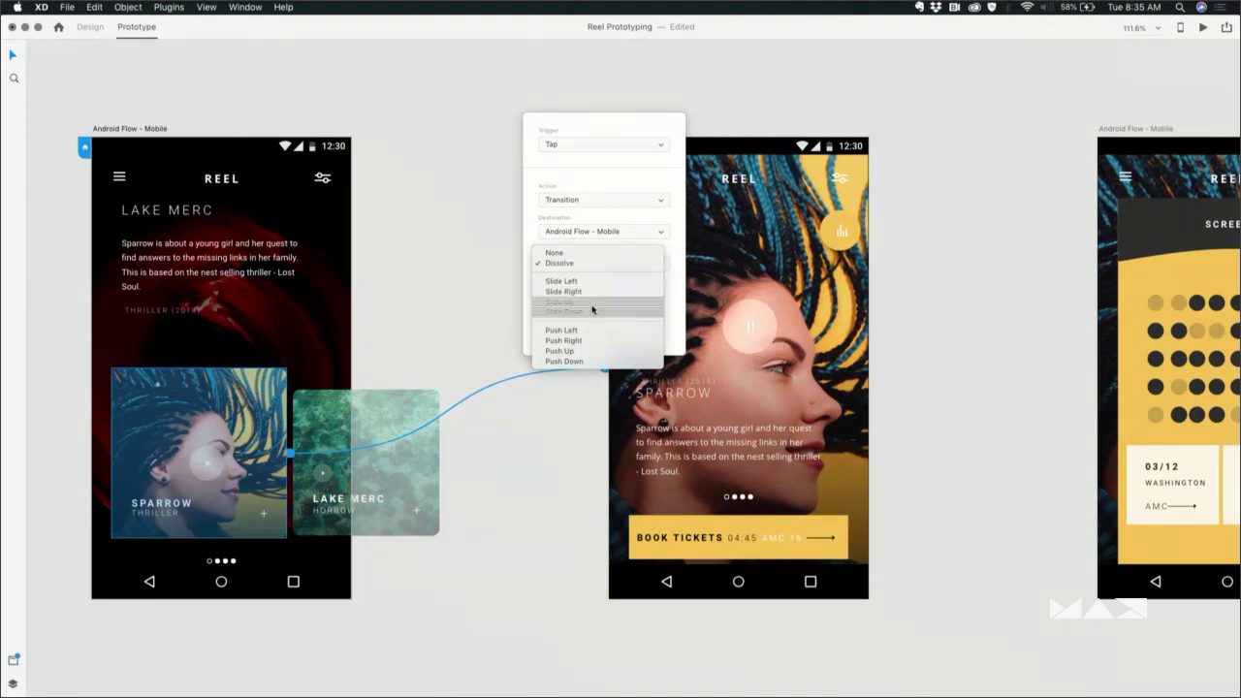
left_click(591, 292)
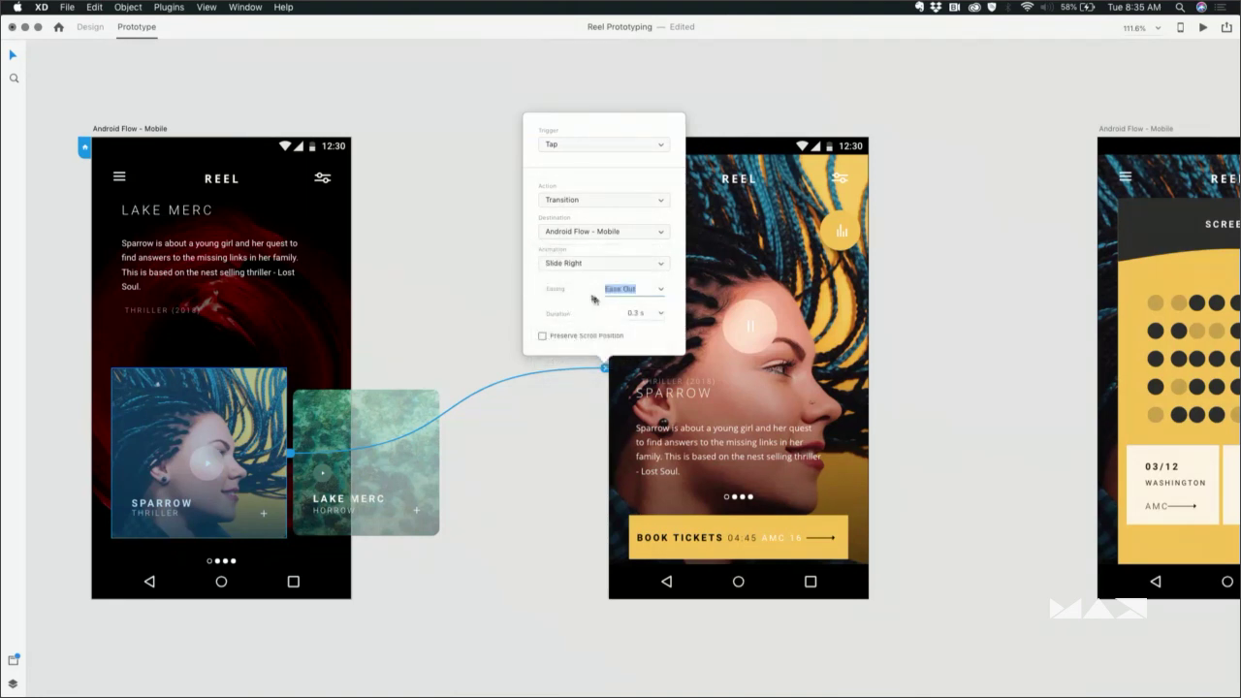
left_click(663, 316)
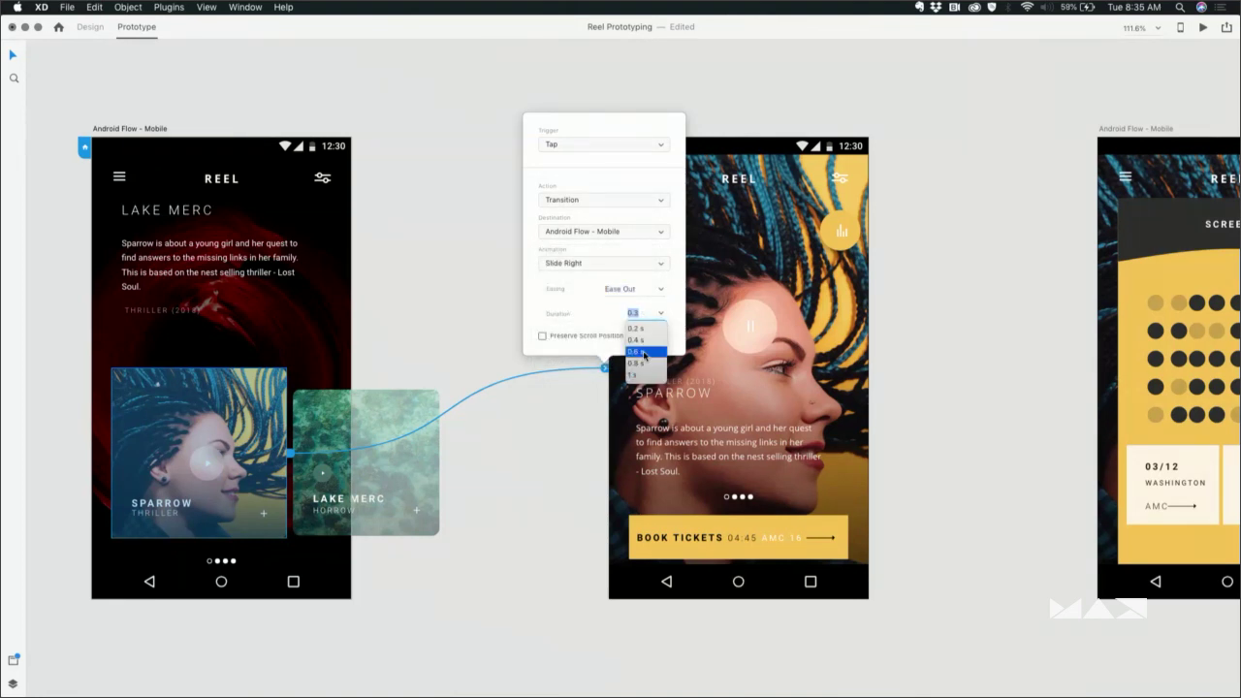
left_click(636, 352)
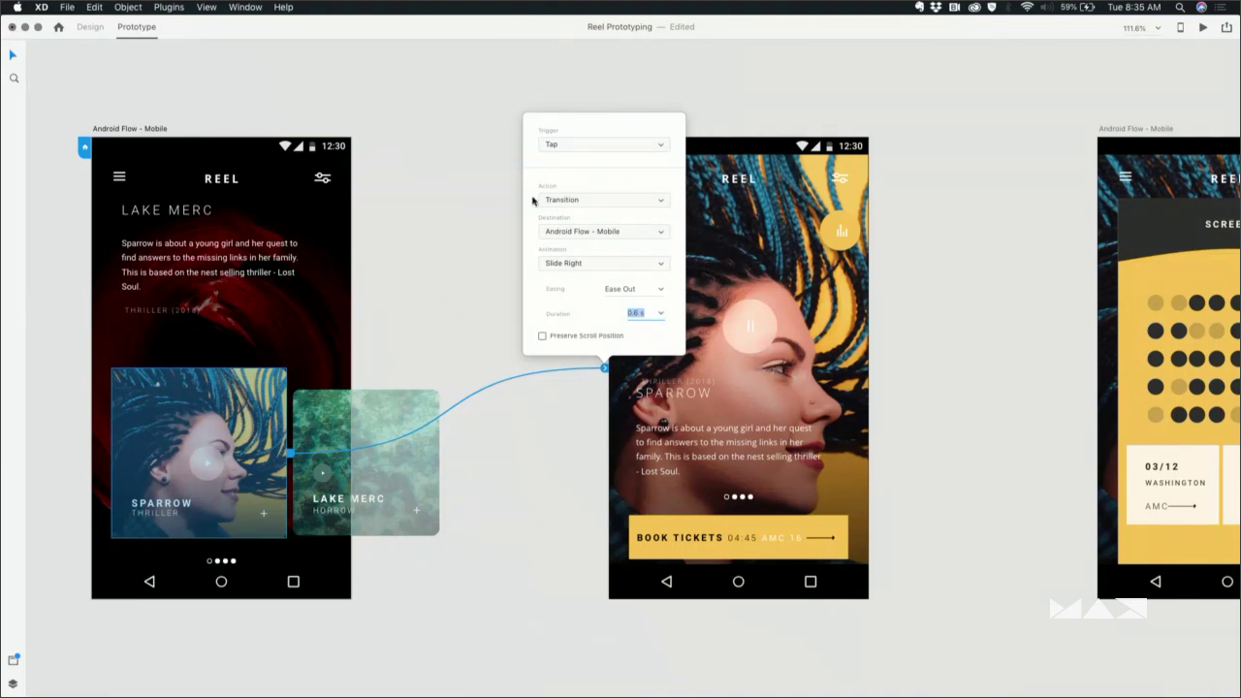
Try setting the Sparrow detail artboard as the prototype's home screen instead of the Lake Merc artboard
left_click(160, 130)
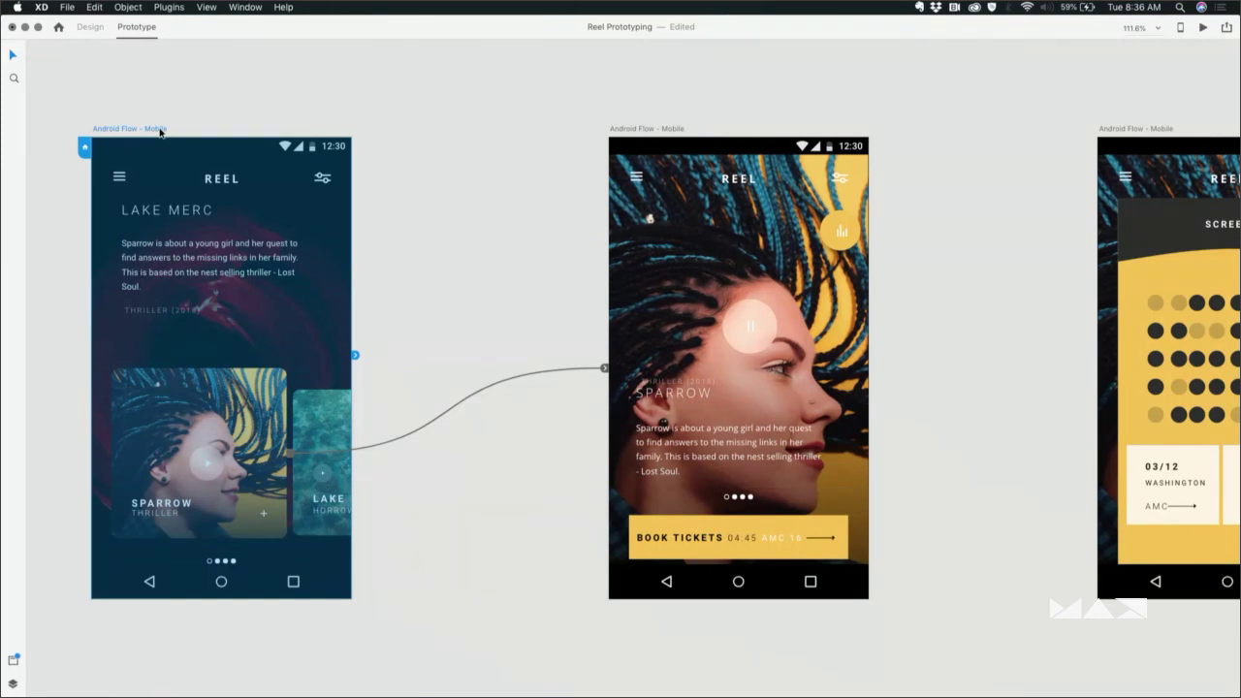
left_click(625, 128)
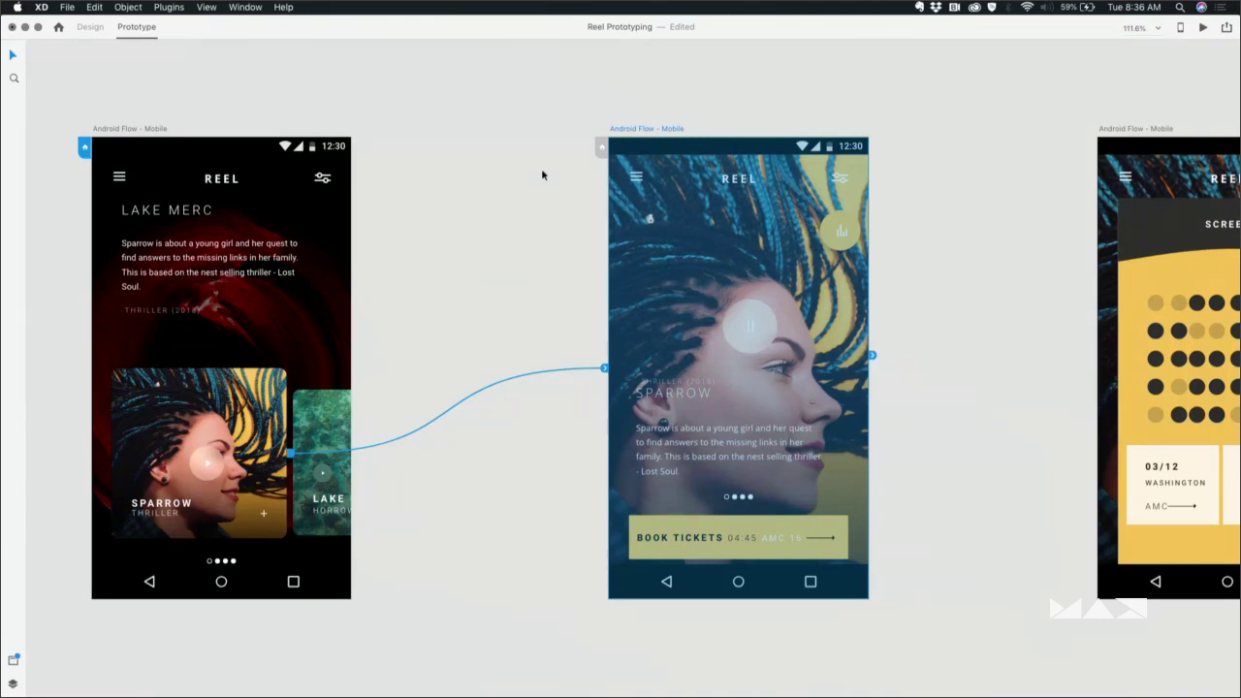
left_click(601, 150)
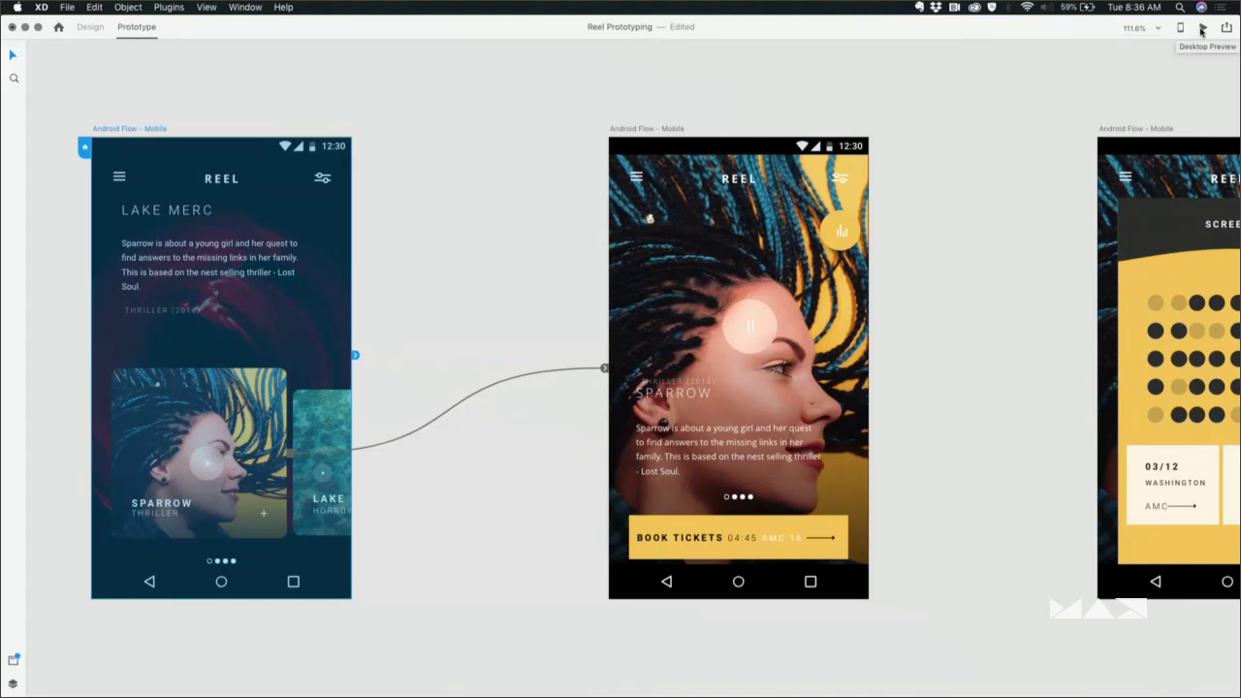
Preview the prototype from the Lake Merc artboard beside the canvas and test the Sparrow card's transition
left_click(1201, 30)
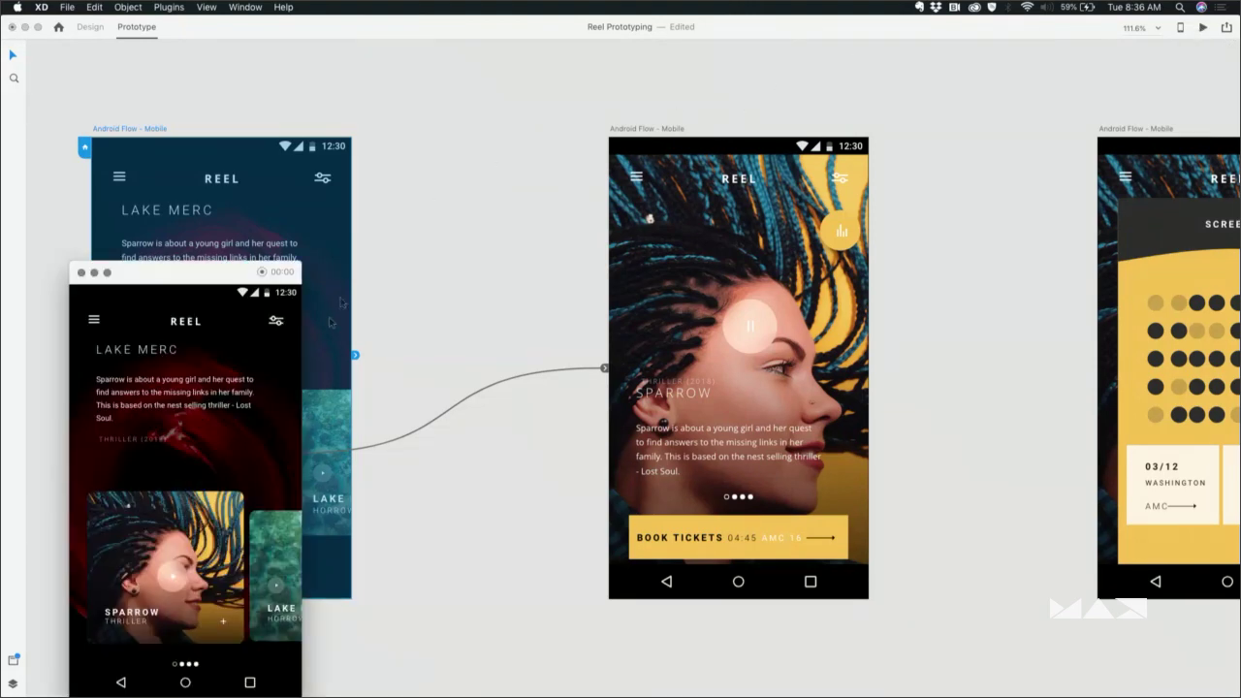
left_click_drag(185, 289, 950, 84)
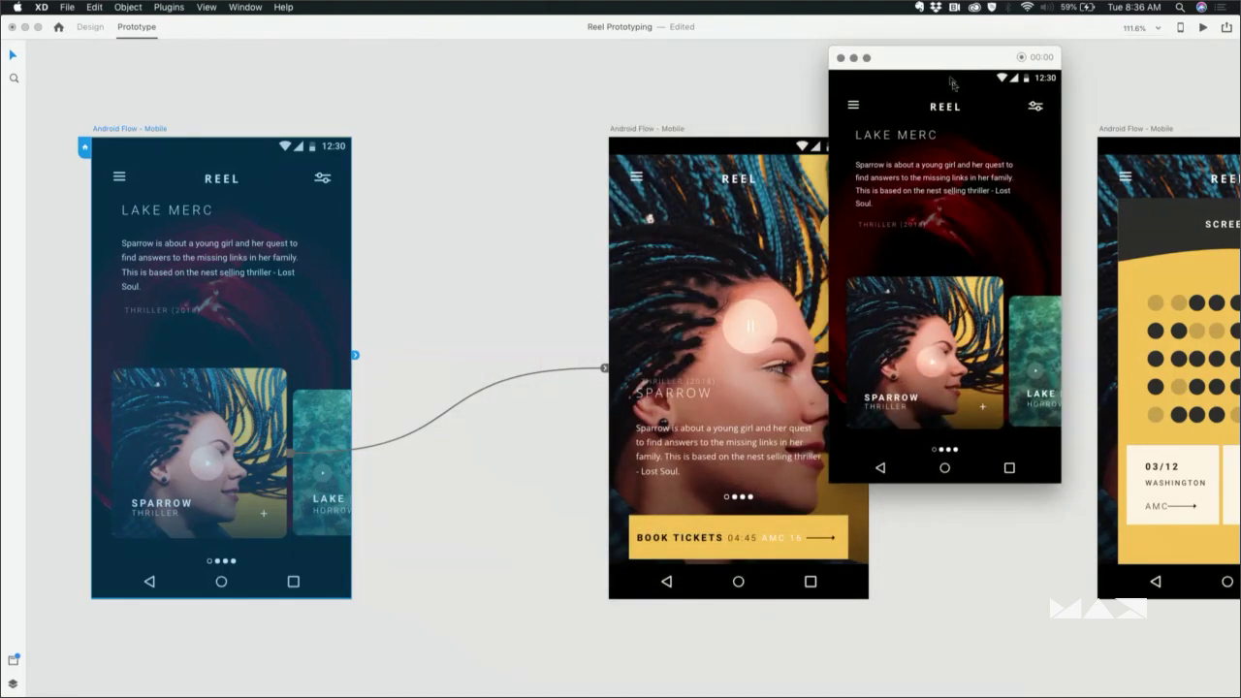
left_click(939, 340)
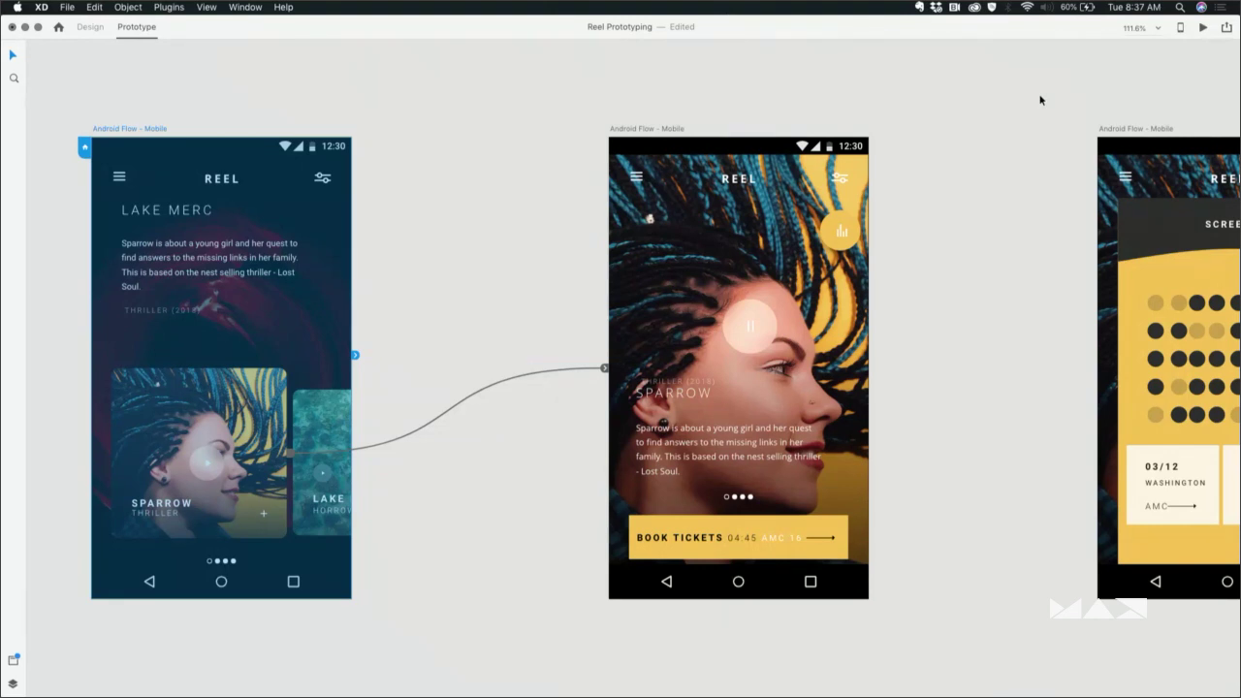
Publish the Reel Prototyping prototype as a new public link and copy its URL
left_click(1226, 29)
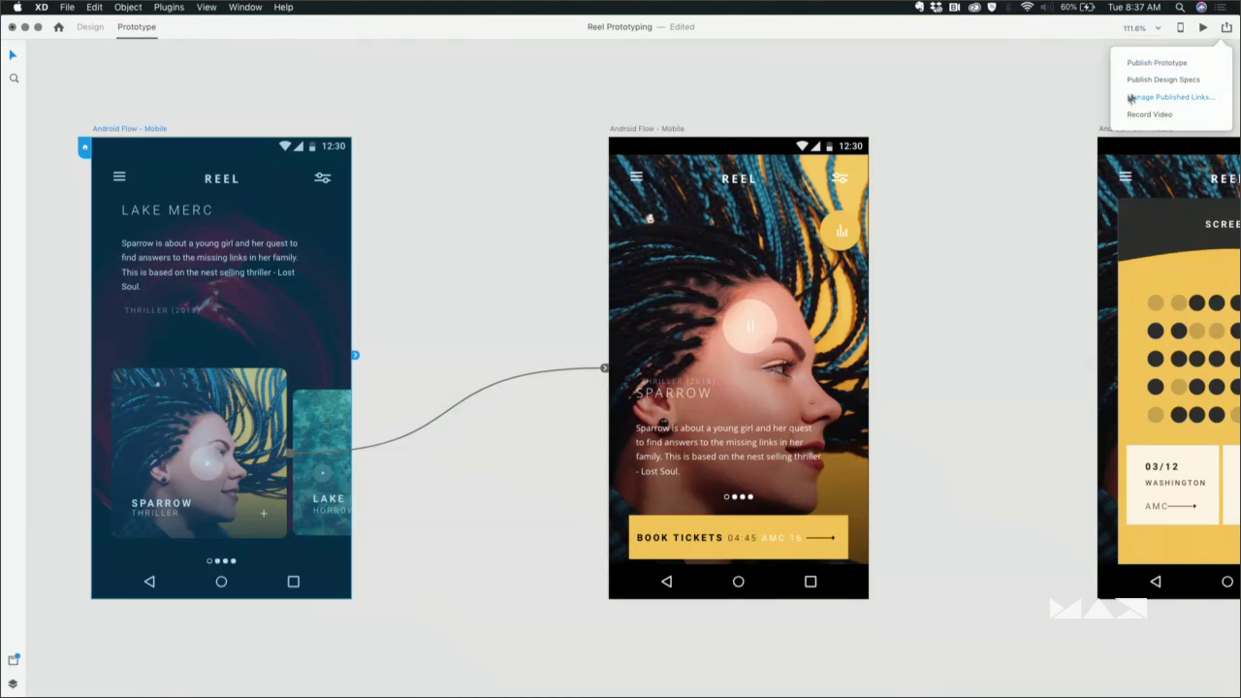
left_click(1137, 65)
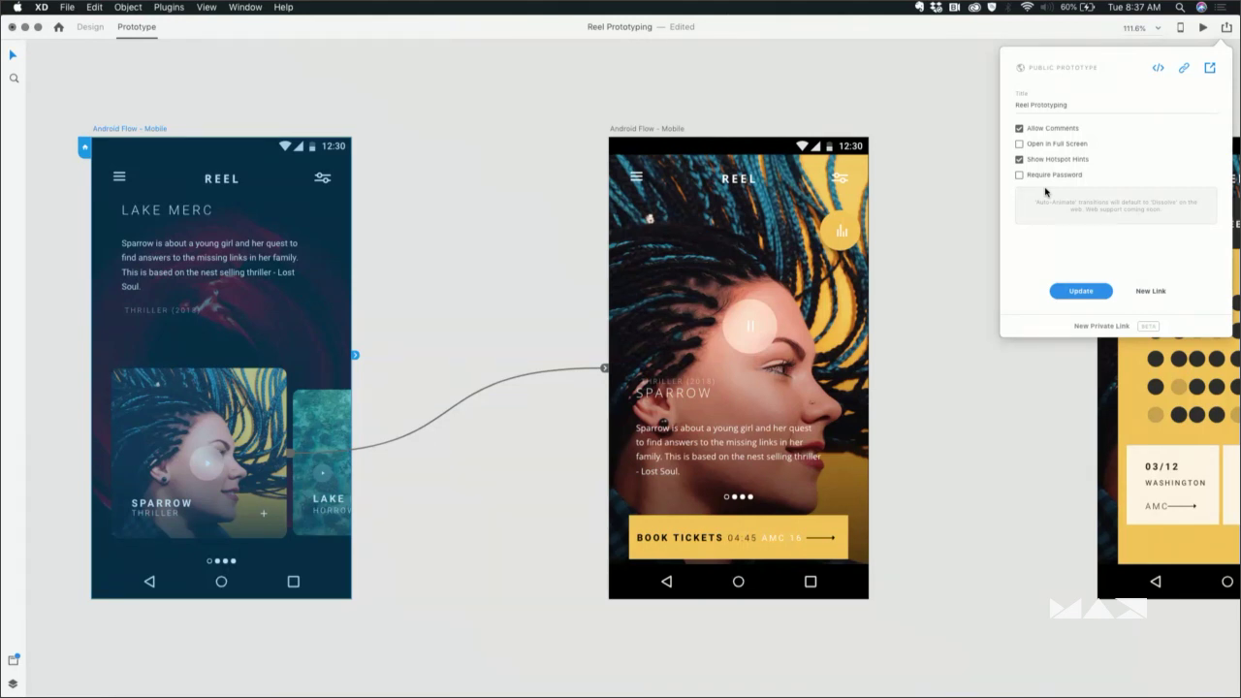
left_click(1154, 293)
left_click(1183, 71)
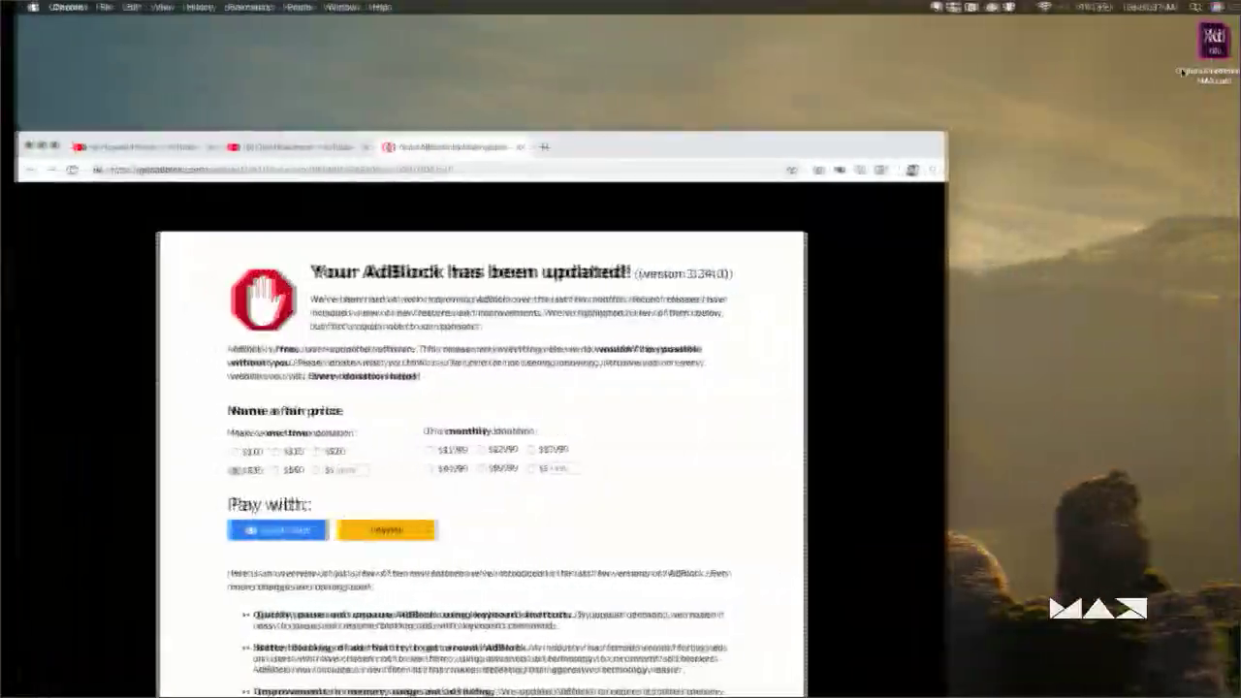
Switch to Chrome, load the copied prototype link and follow the Sparrow card to its detail screen
left_click(504, 147)
left_click(372, 148)
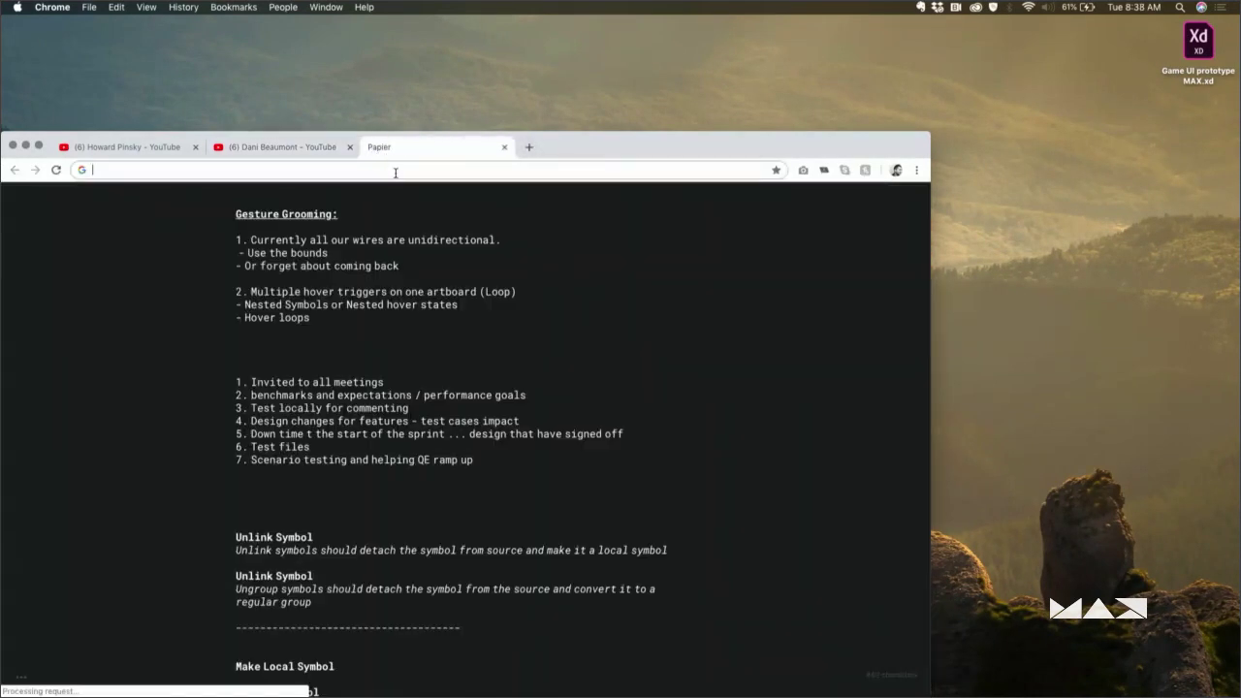
key("super+v")
key("Return")
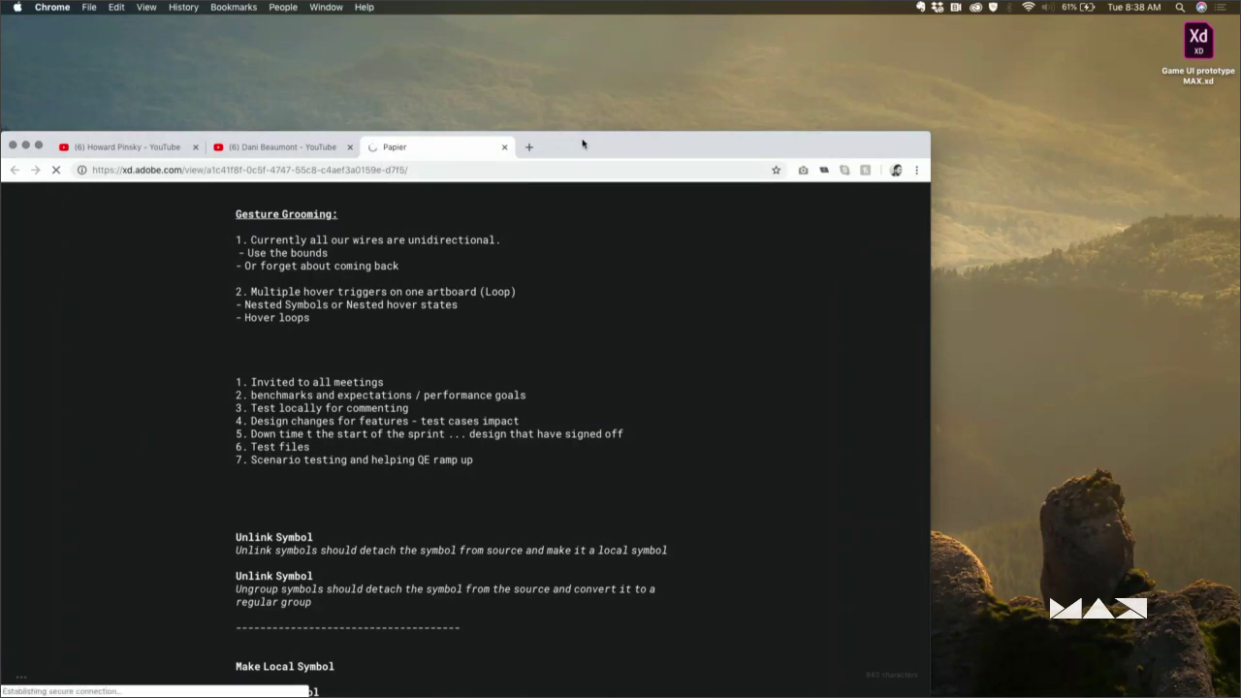
left_click_drag(581, 144, 691, 81)
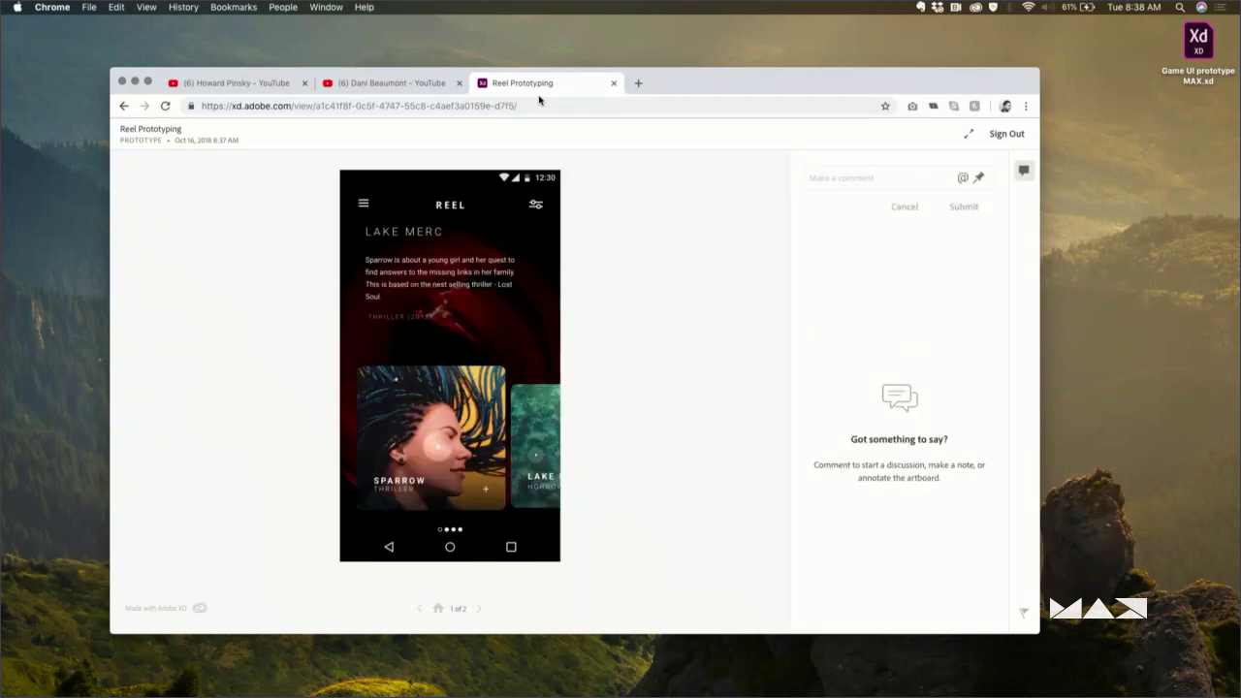
left_click(463, 435)
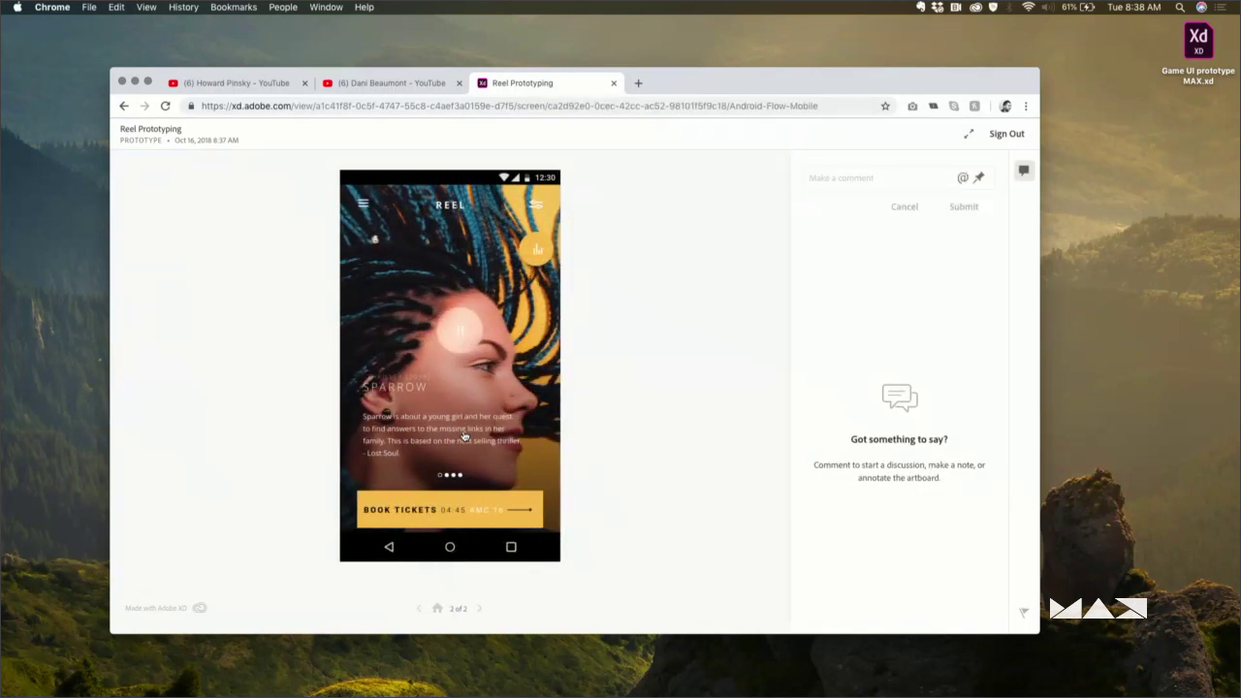
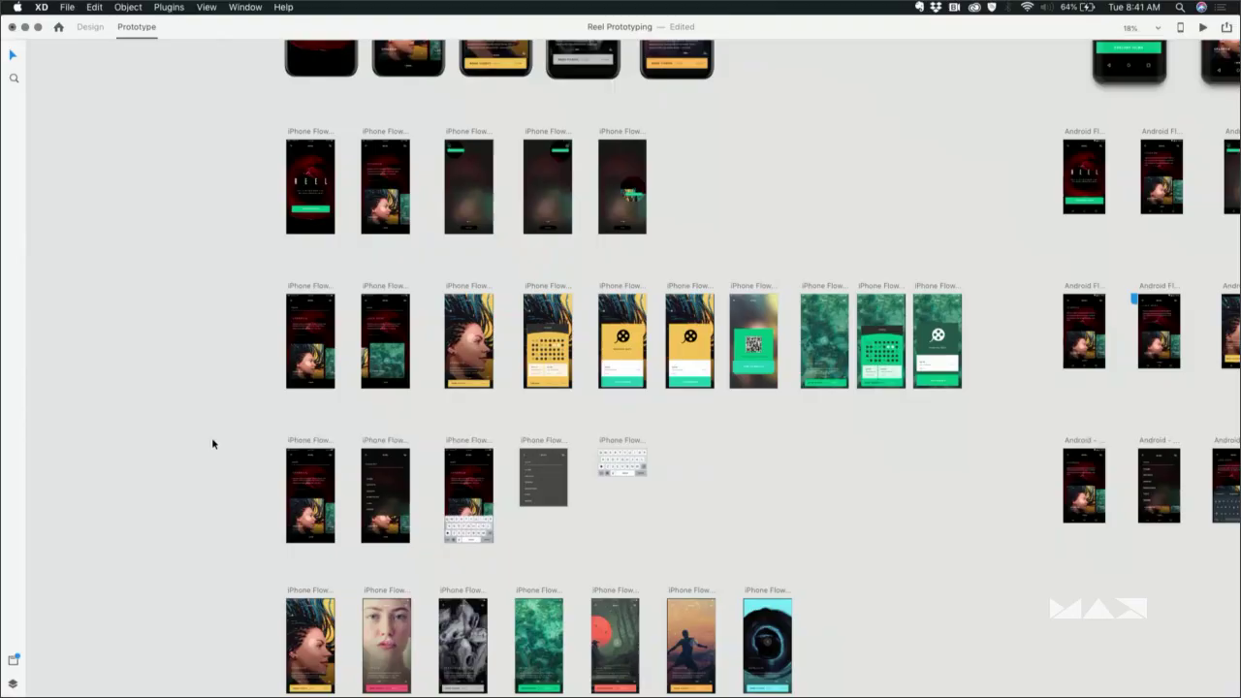
Back in XD, link the hamburger icon on the iPhone Flow artboard with the Search field to the adjacent Explore Reel menu artboard
scroll(211, 437, "up", 5)
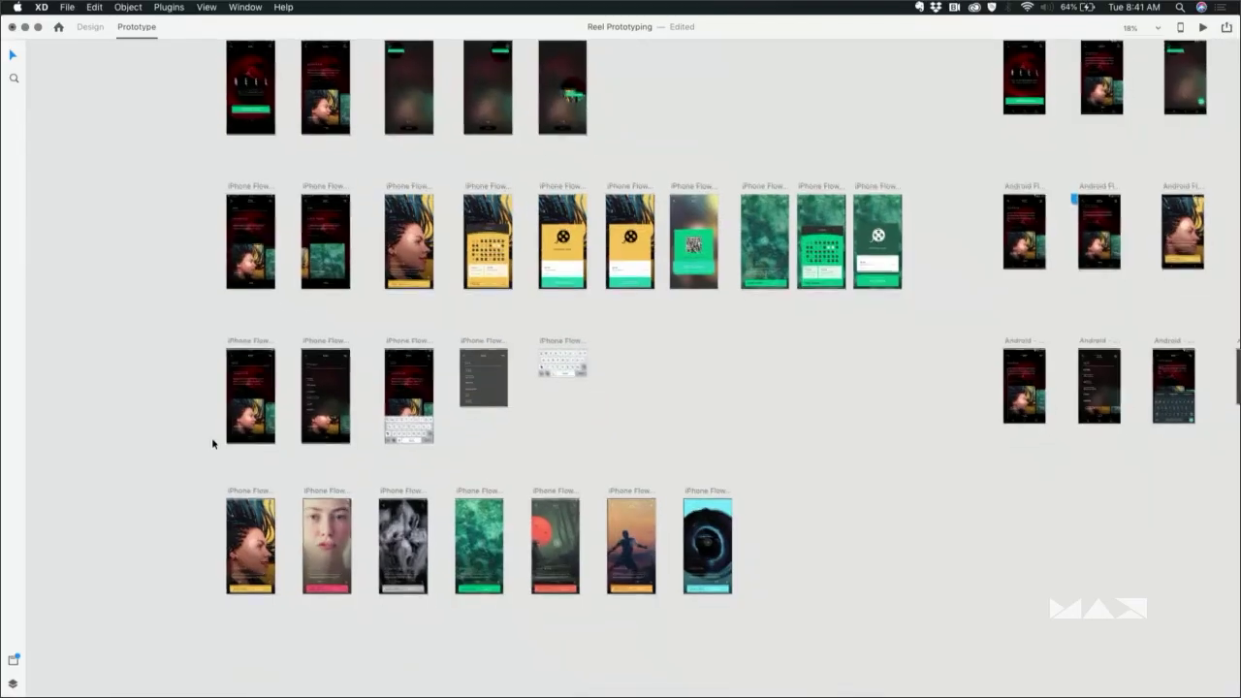
scroll(214, 440, "up", 5)
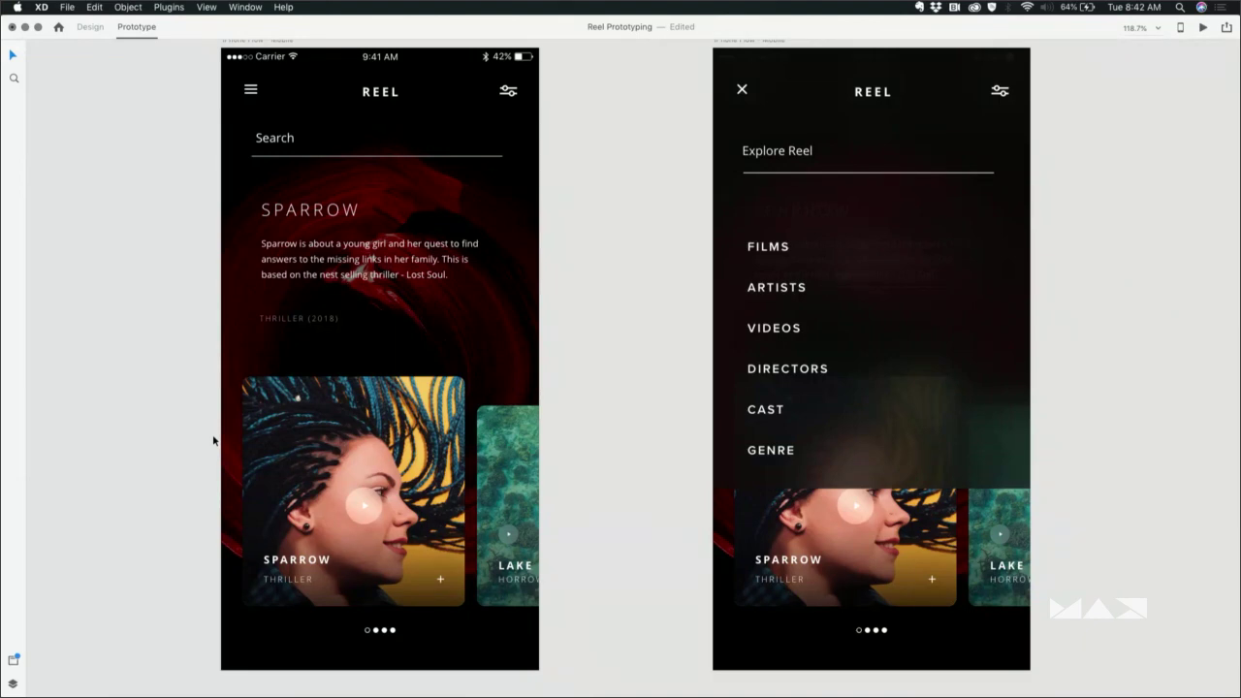
scroll(214, 441, "down", 3)
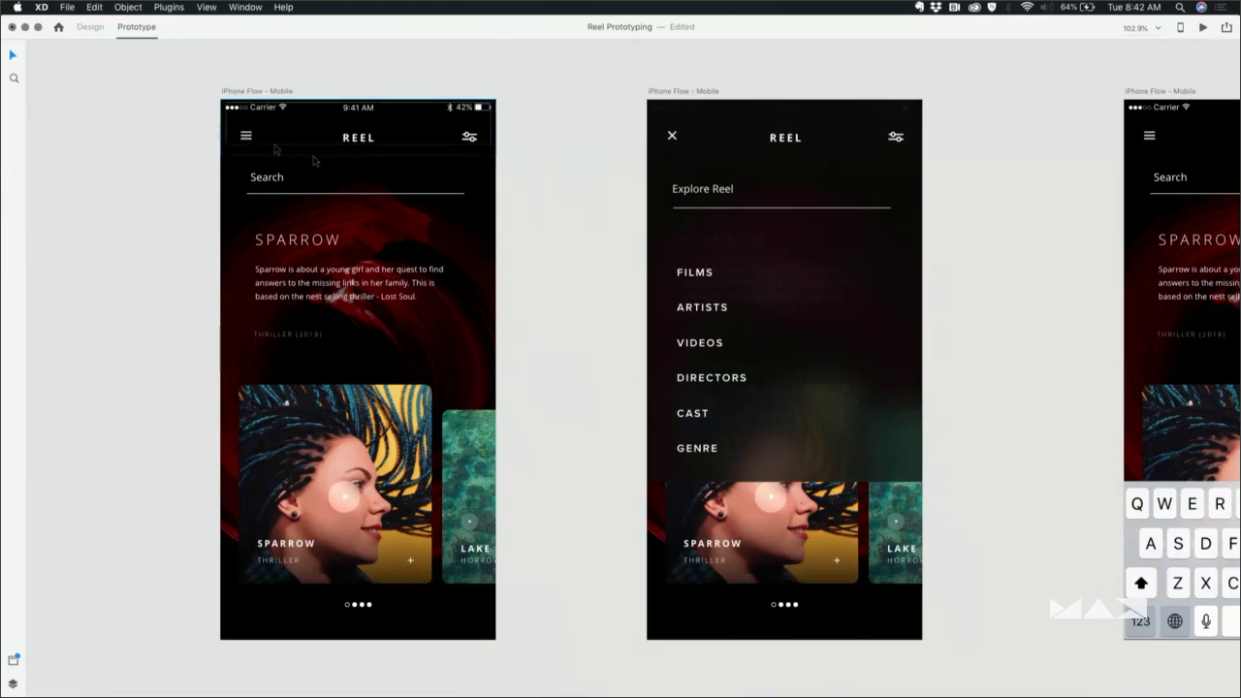
left_click(758, 300)
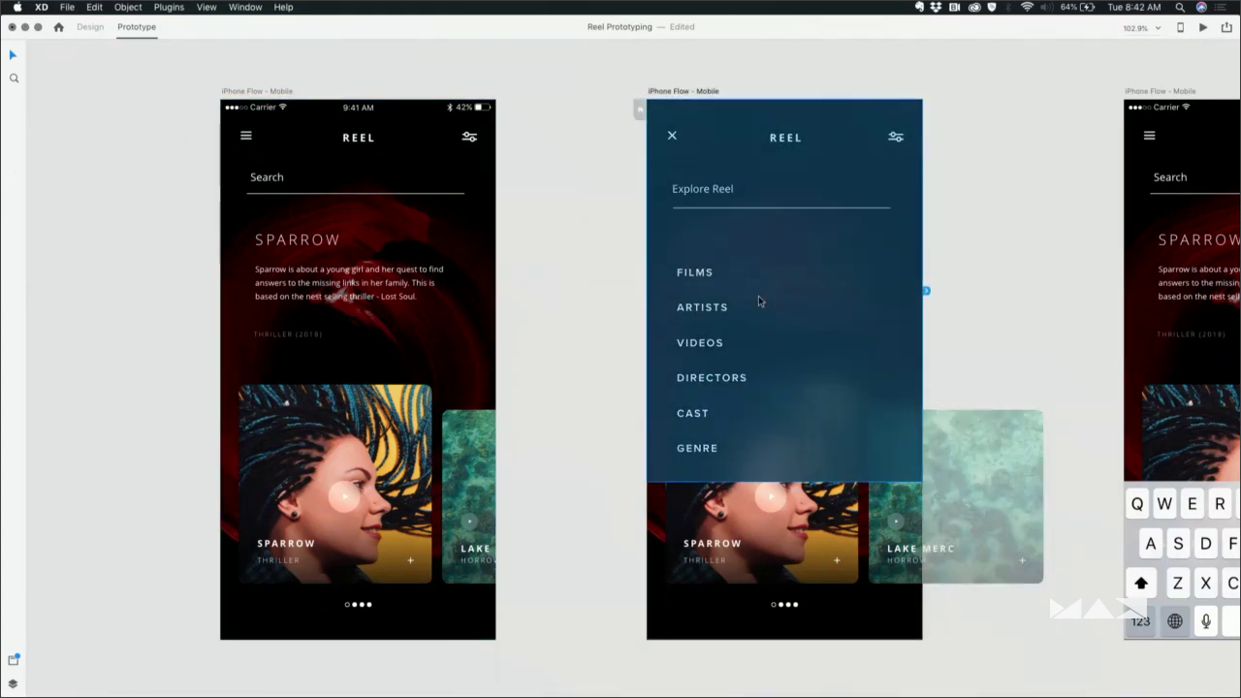
left_click(247, 140)
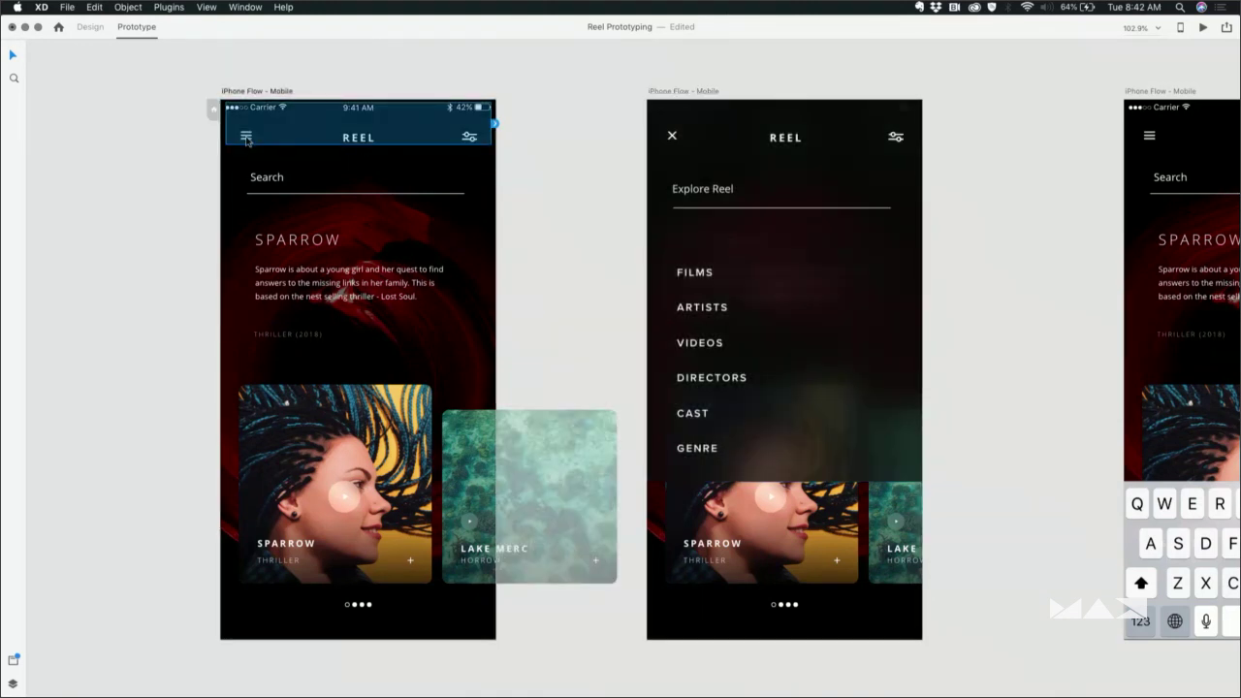
double_click(249, 138)
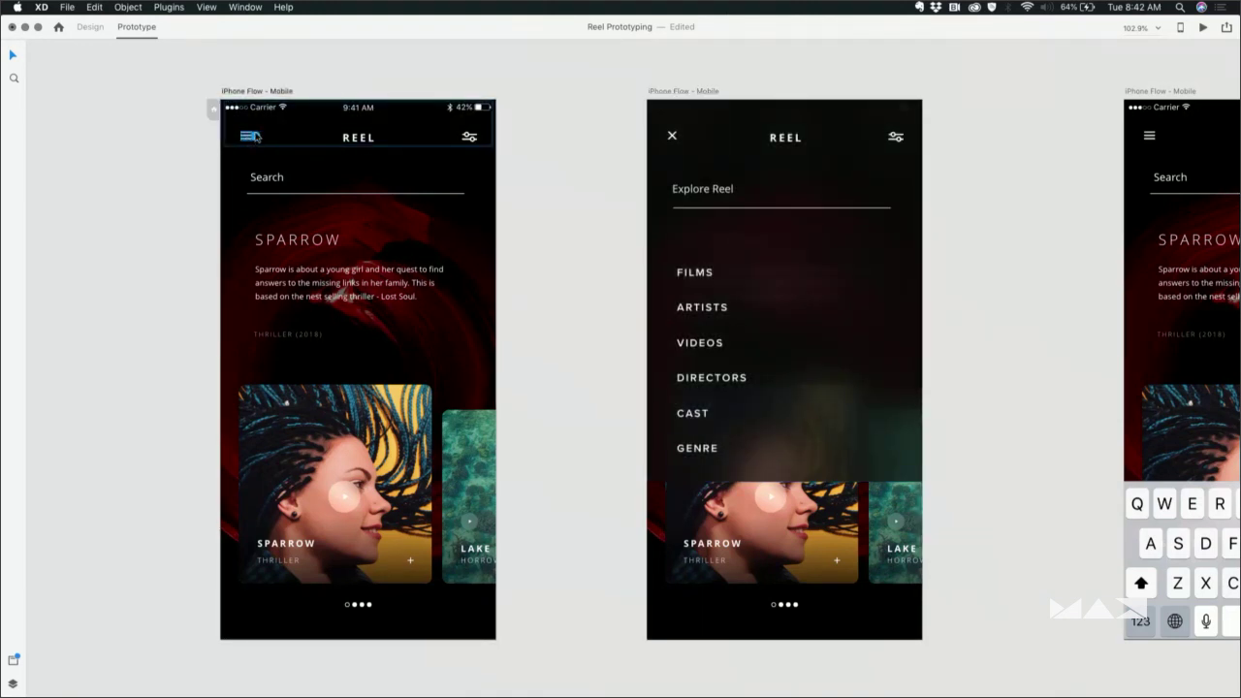
left_click_drag(254, 136, 794, 408)
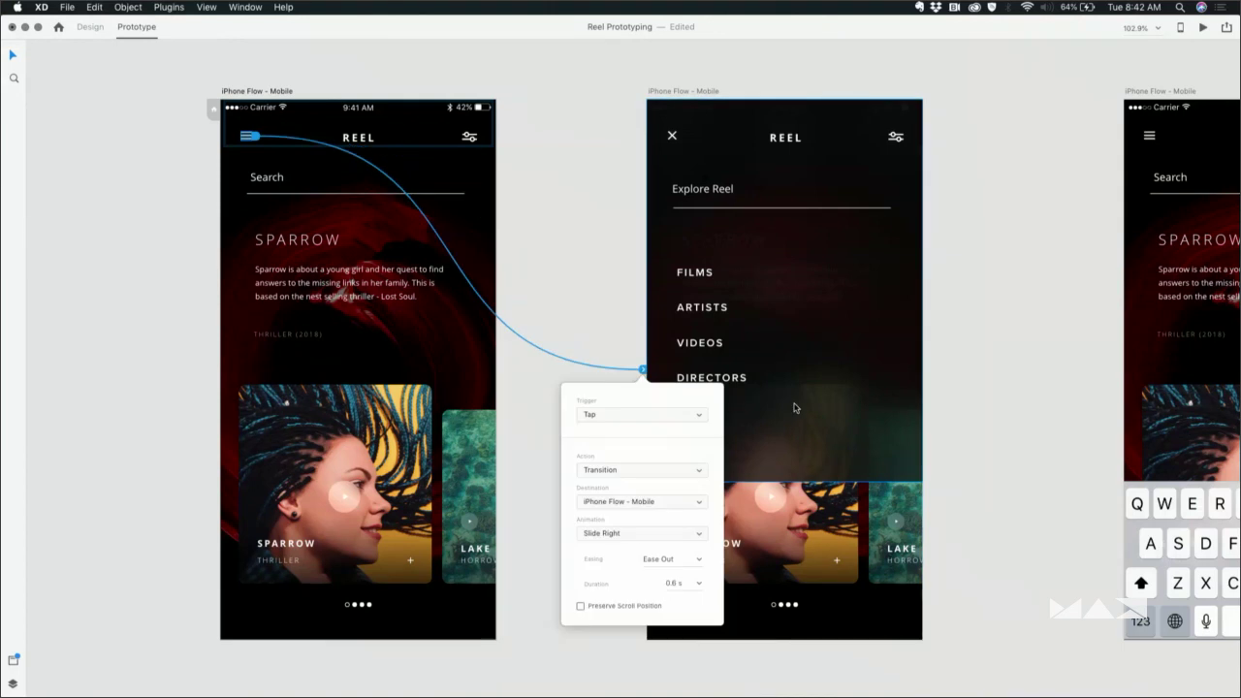
Set the hamburger link's transition to Dissolve with a 0.2 s duration and no easing
left_click(651, 535)
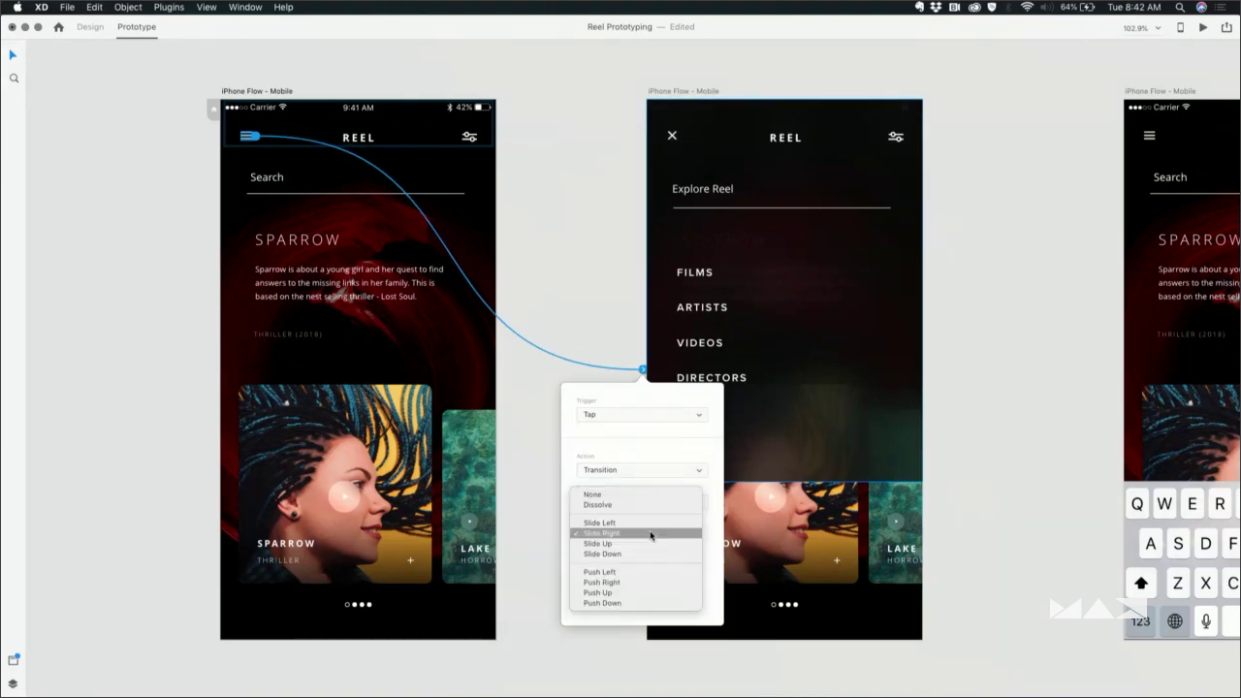
left_click(620, 504)
left_click(699, 584)
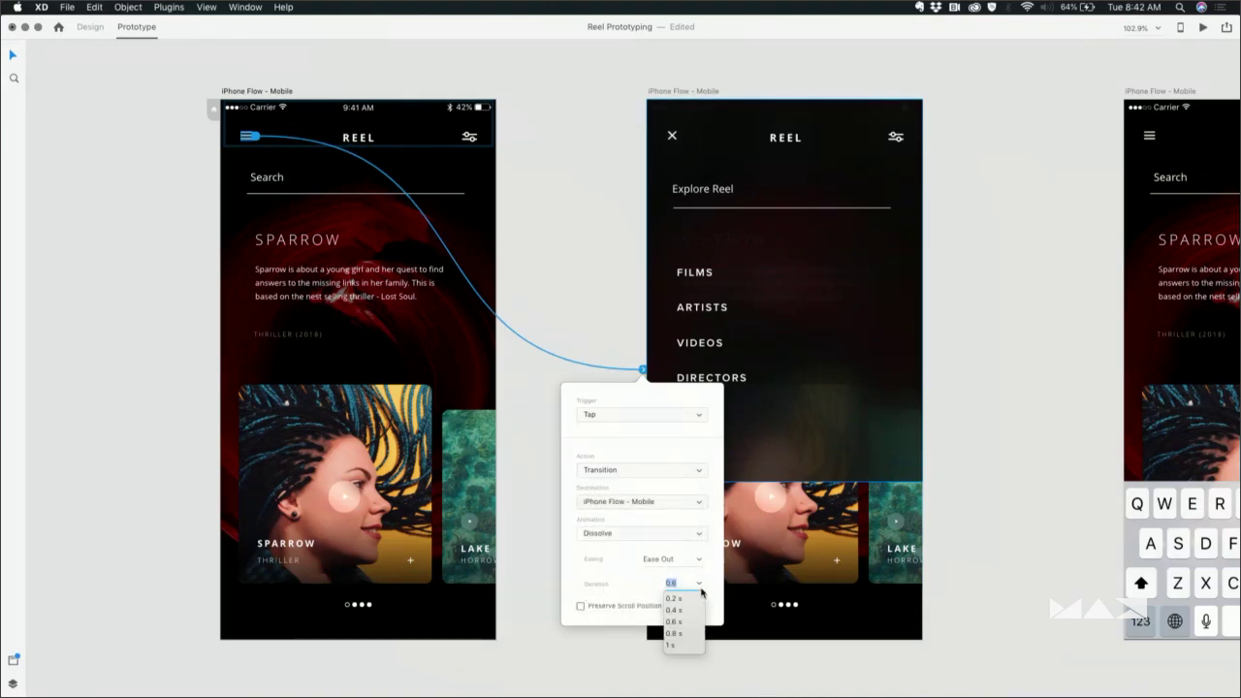
left_click(690, 598)
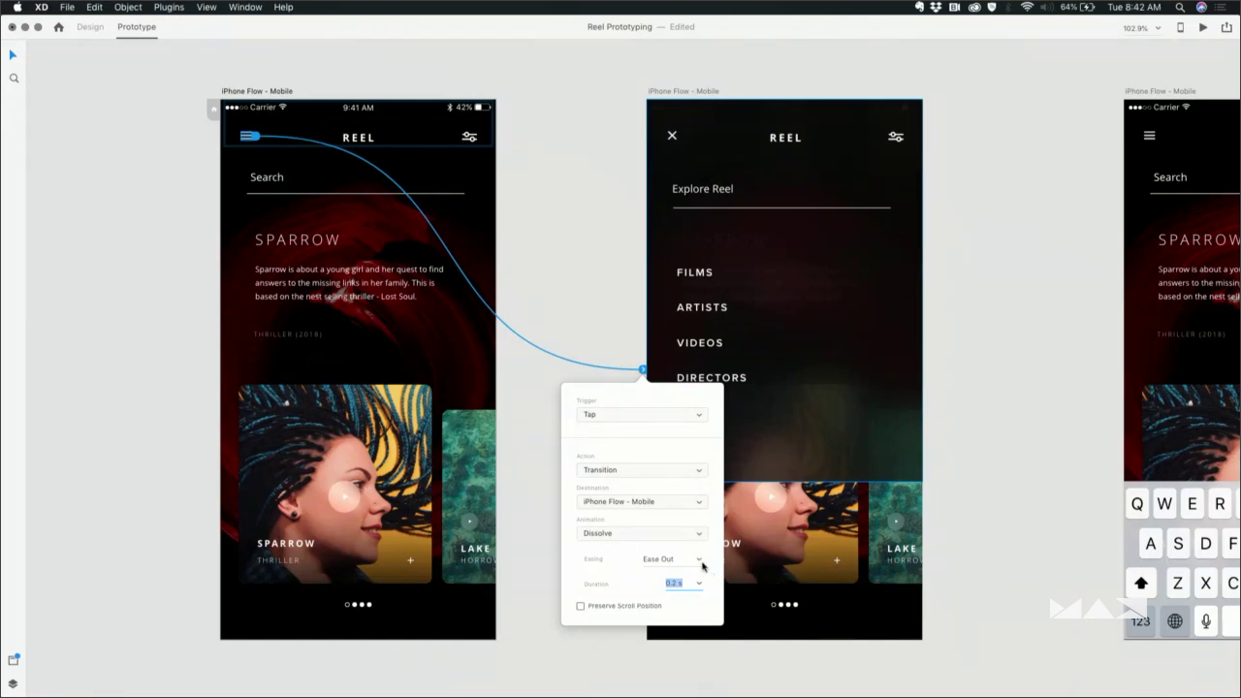
left_click(701, 564)
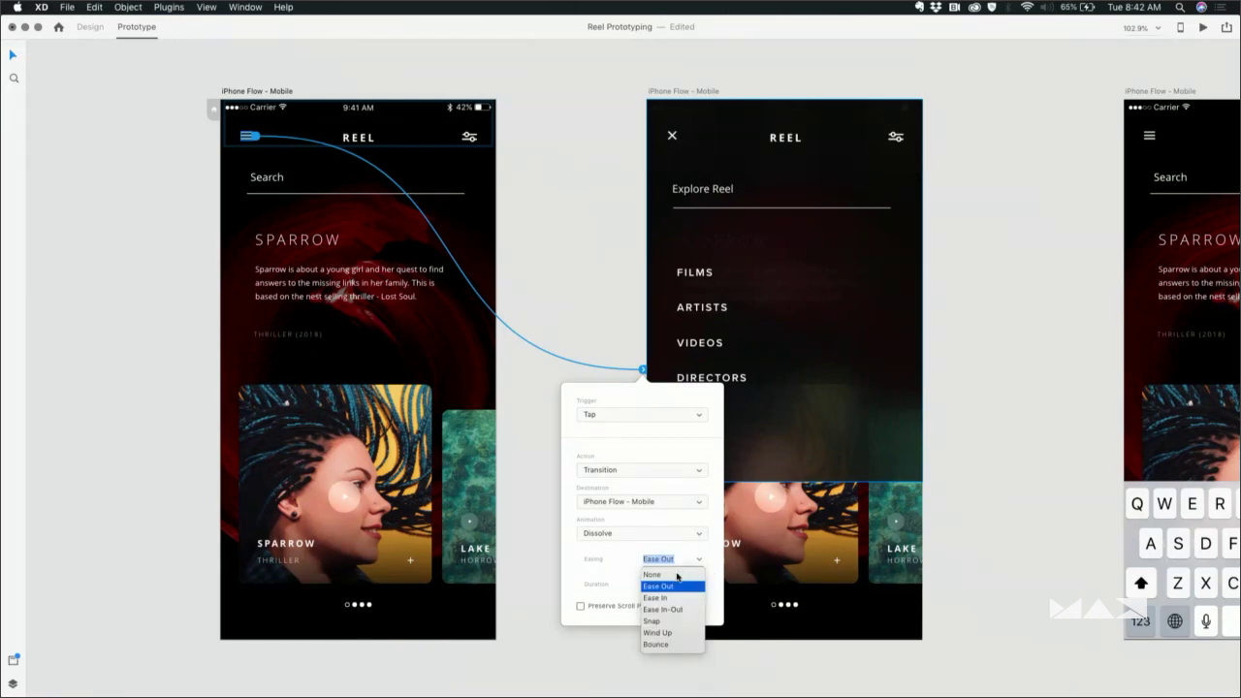
left_click(676, 575)
Preview the first iPhone Flow artboard, open its hamburger menu to check the transition, and close the preview
left_click(273, 93)
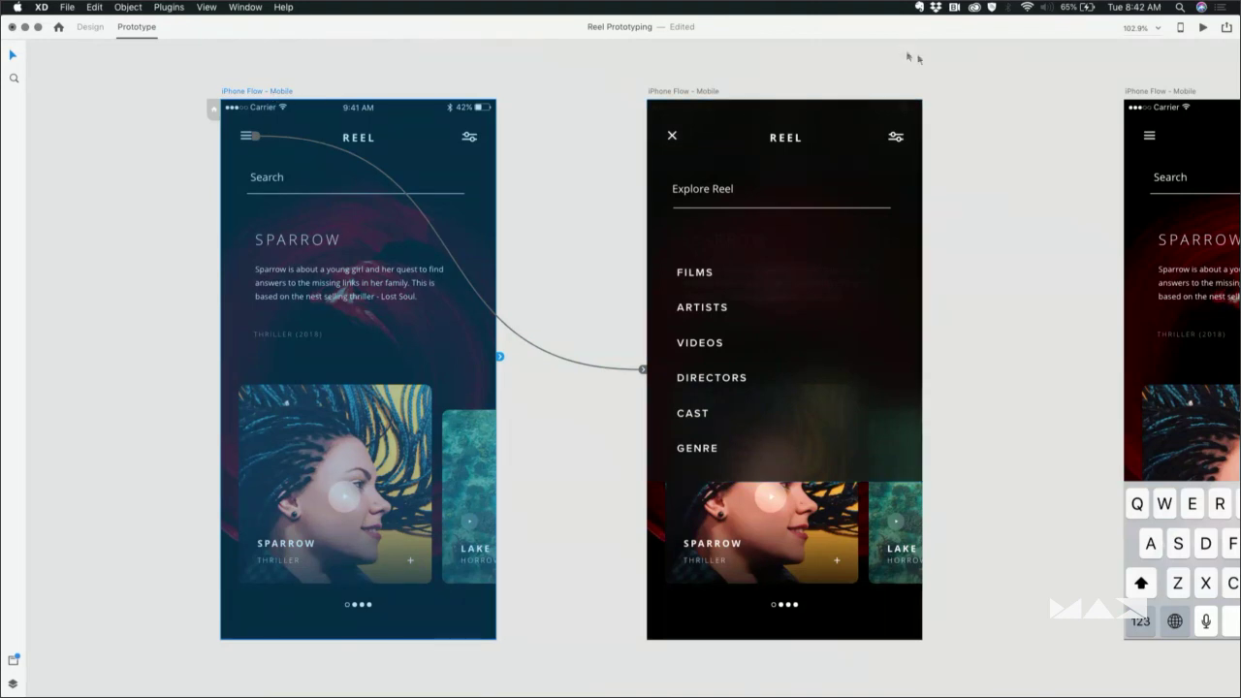
left_click(1203, 27)
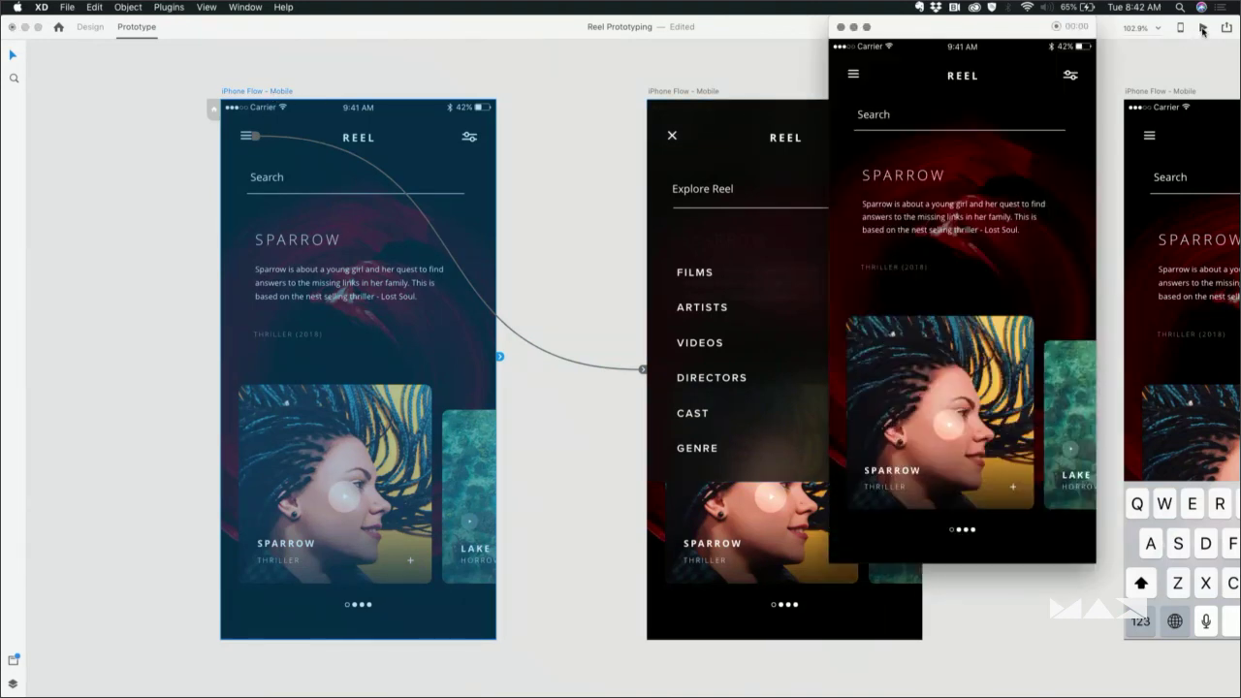
left_click(853, 76)
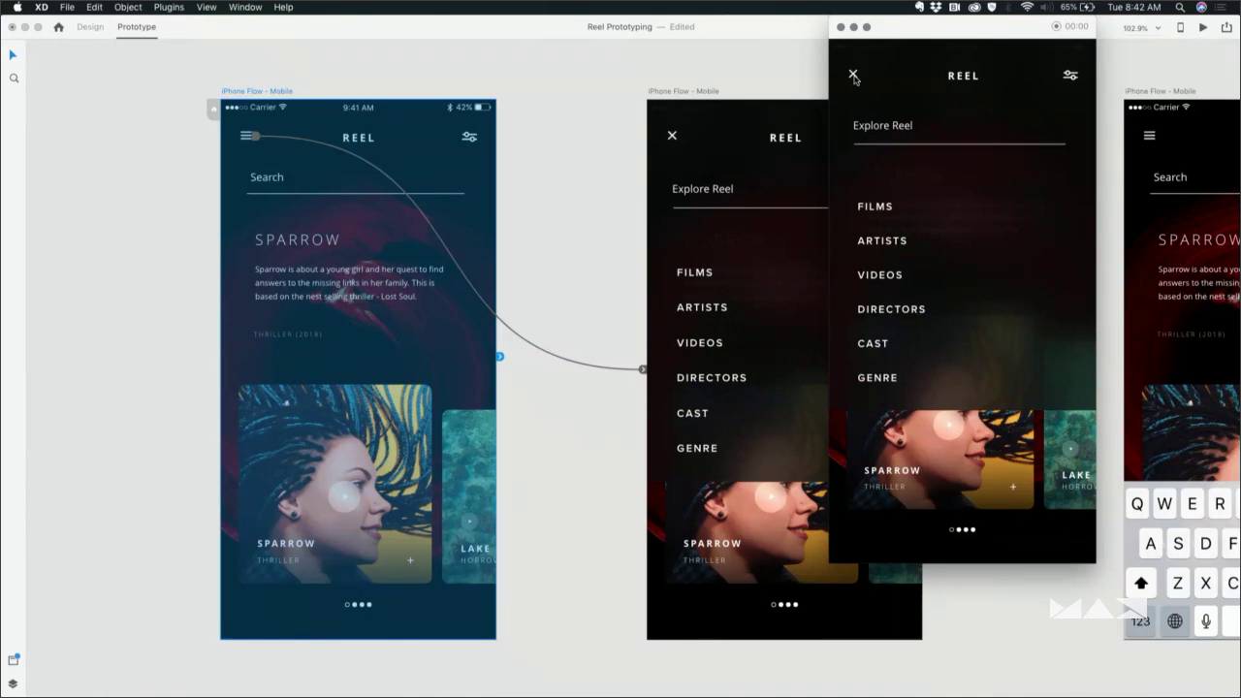
left_click(840, 27)
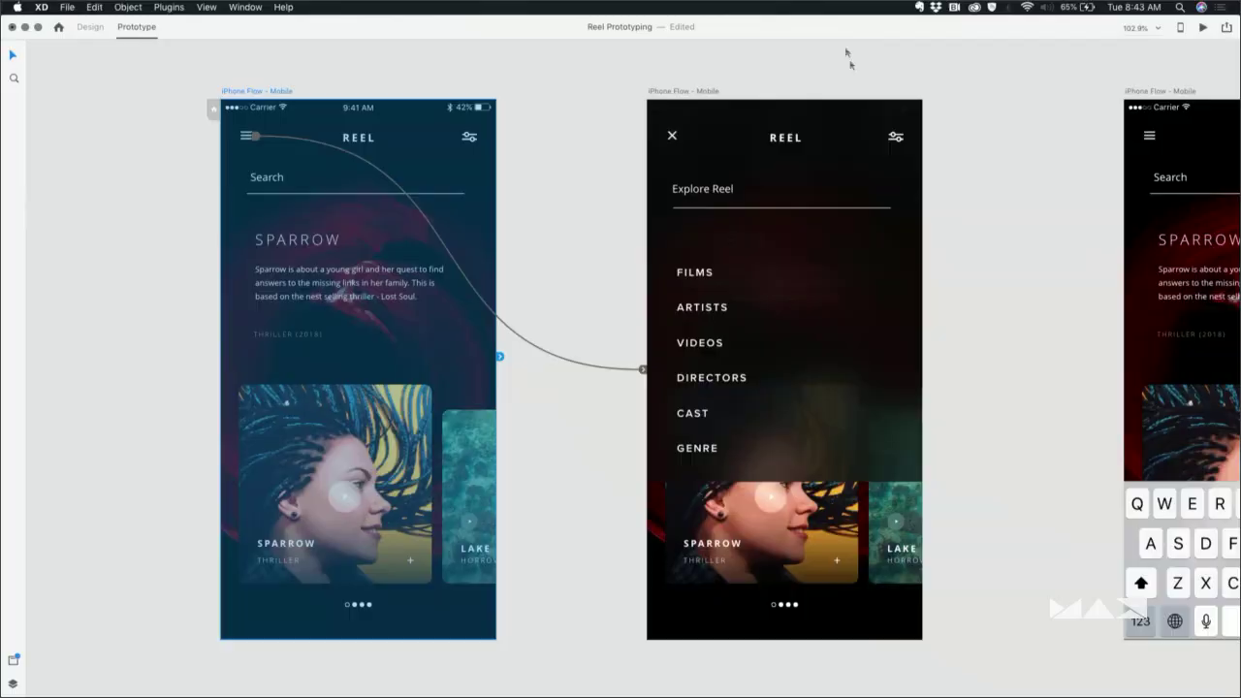
Remove the hamburger icon's link to the adjacent Explore Reel artboard
scroll(845, 53, "down", 5)
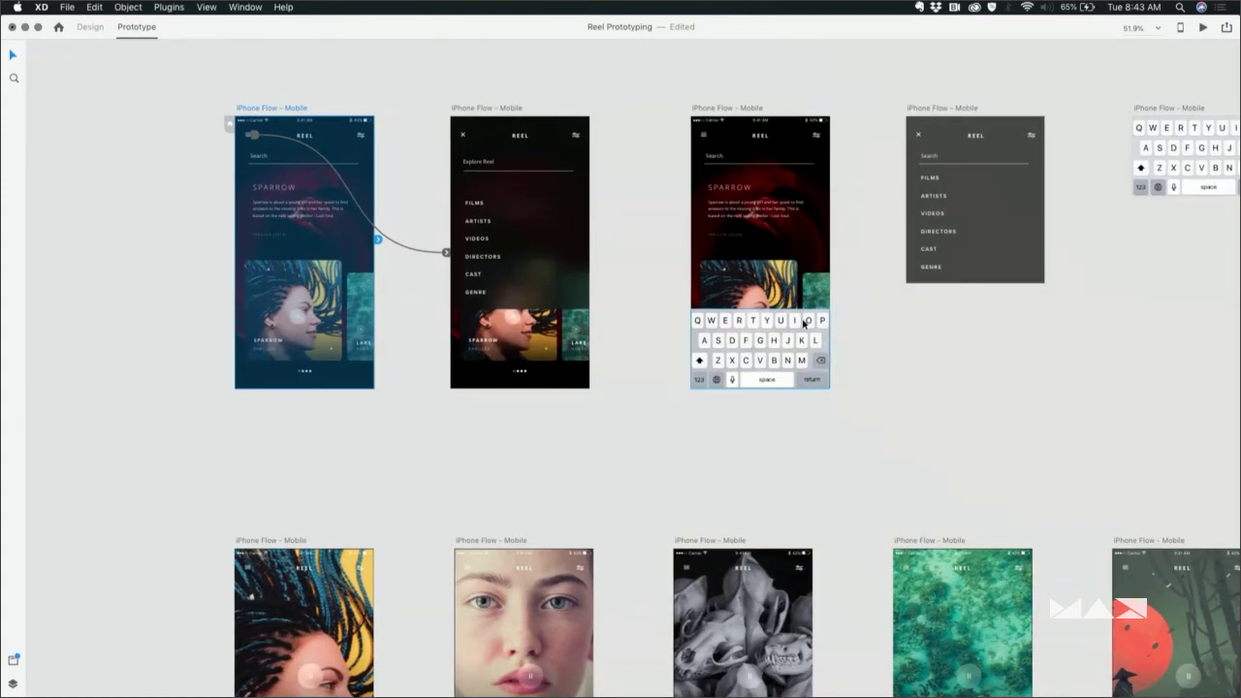
left_click(295, 102)
left_click(249, 135)
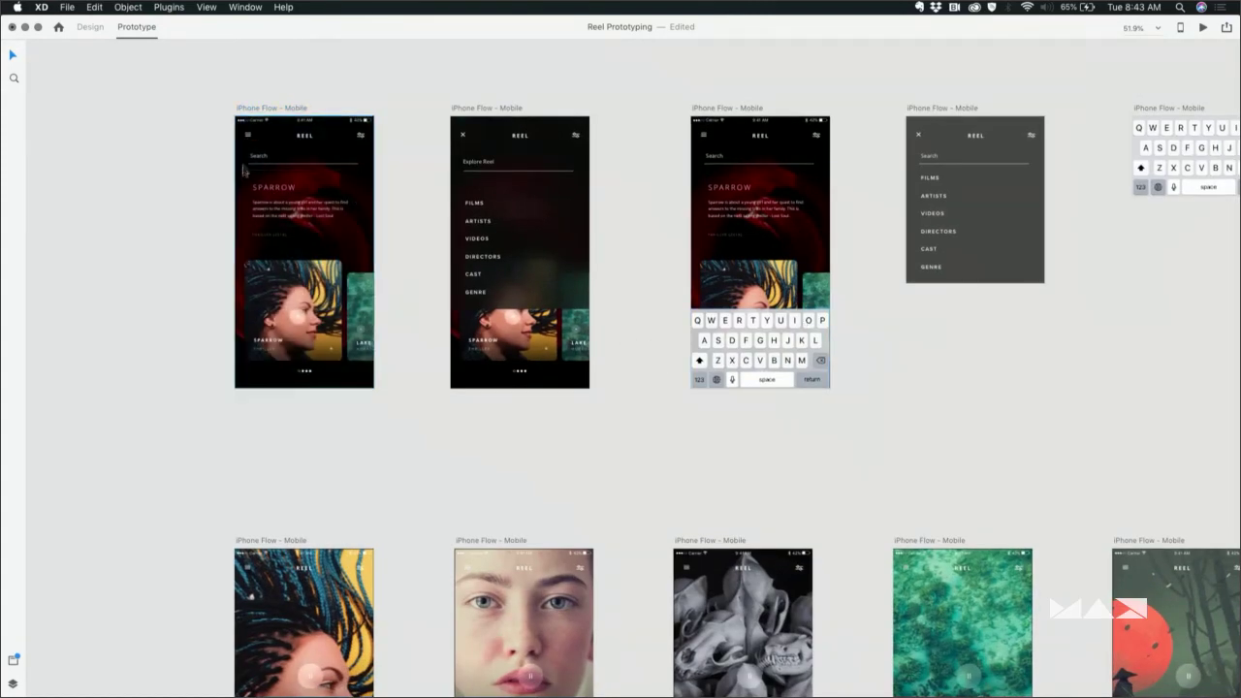
left_click_drag(254, 135, 410, 272)
scroll(487, 265, "right", 5)
scroll(488, 264, "down", 1)
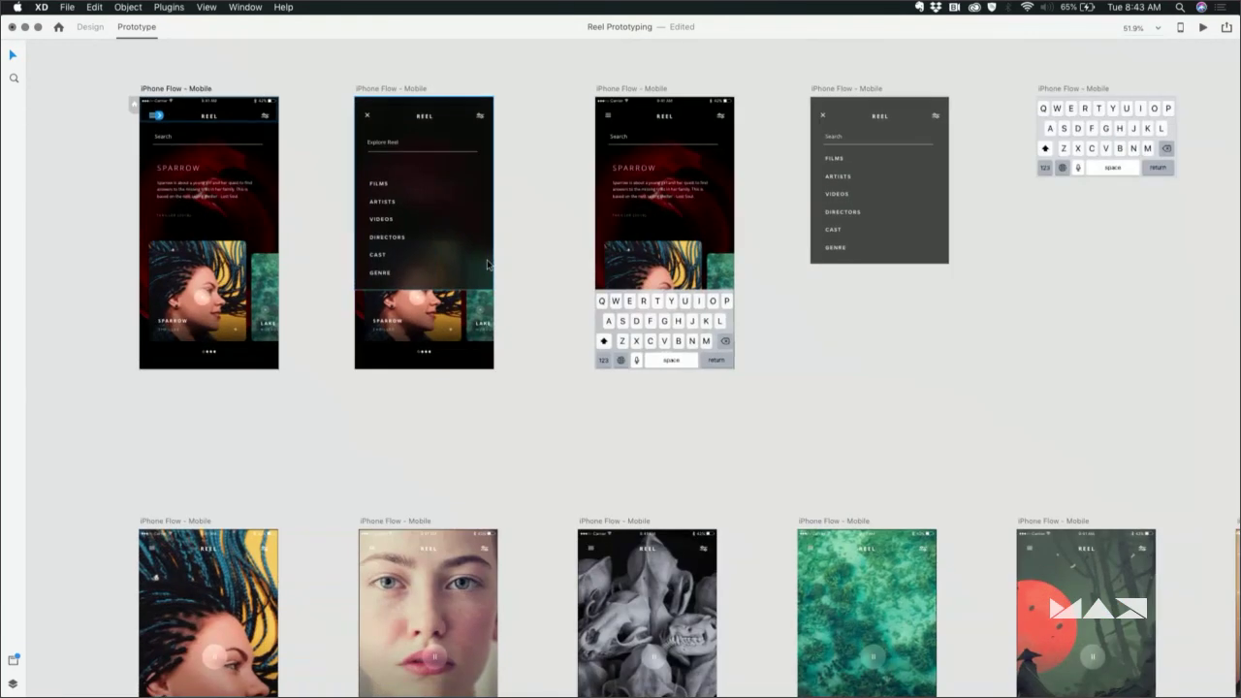
Link the first iPhone artboard's hamburger icon to the short semi-transparent menu artboard with a Tap trigger and an Overlay action
left_click(849, 91)
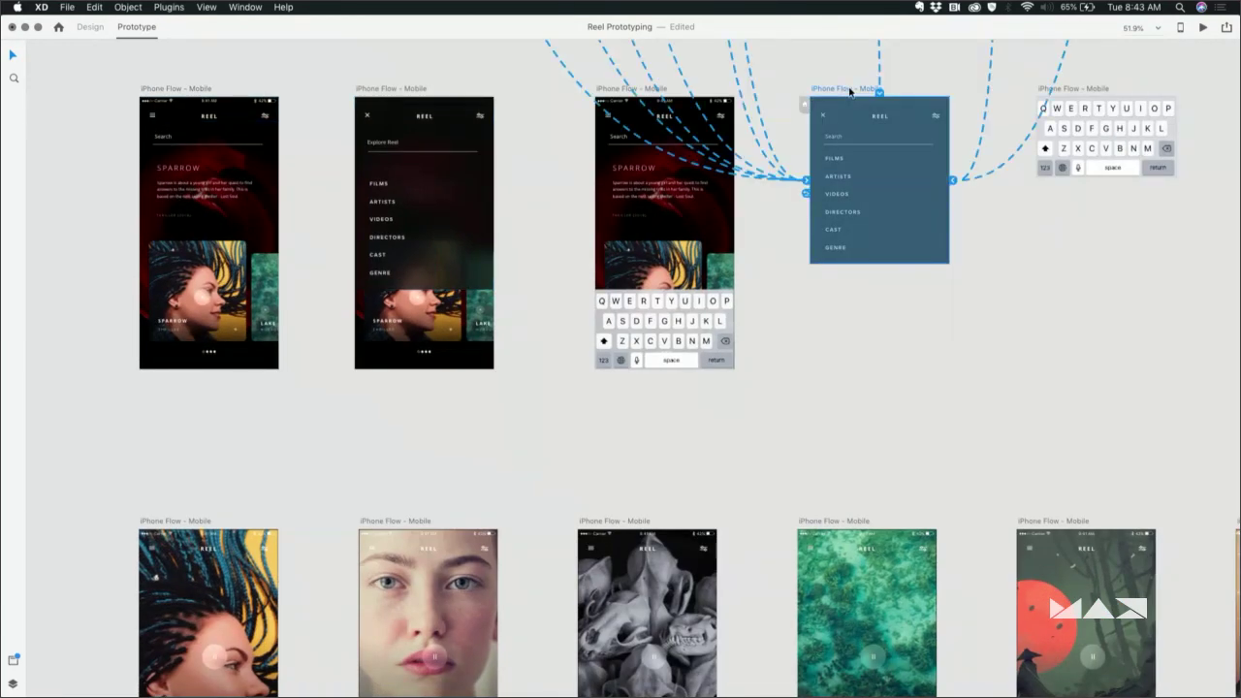
left_click(875, 394)
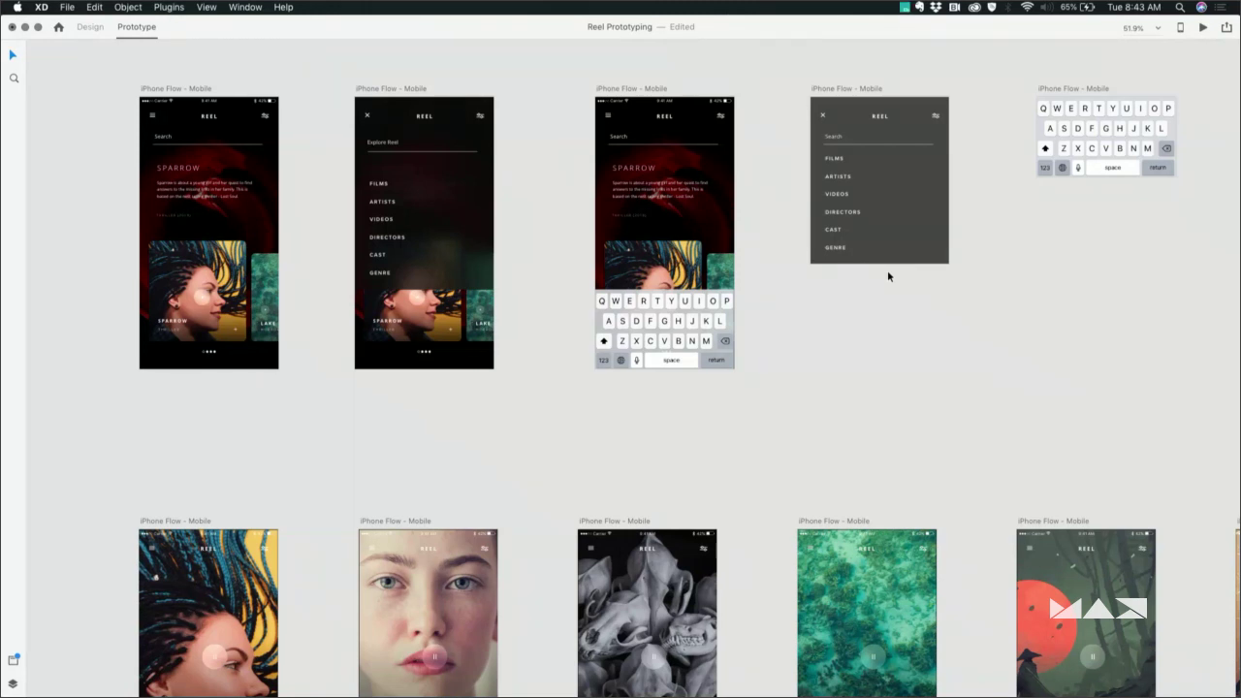
left_click(157, 118)
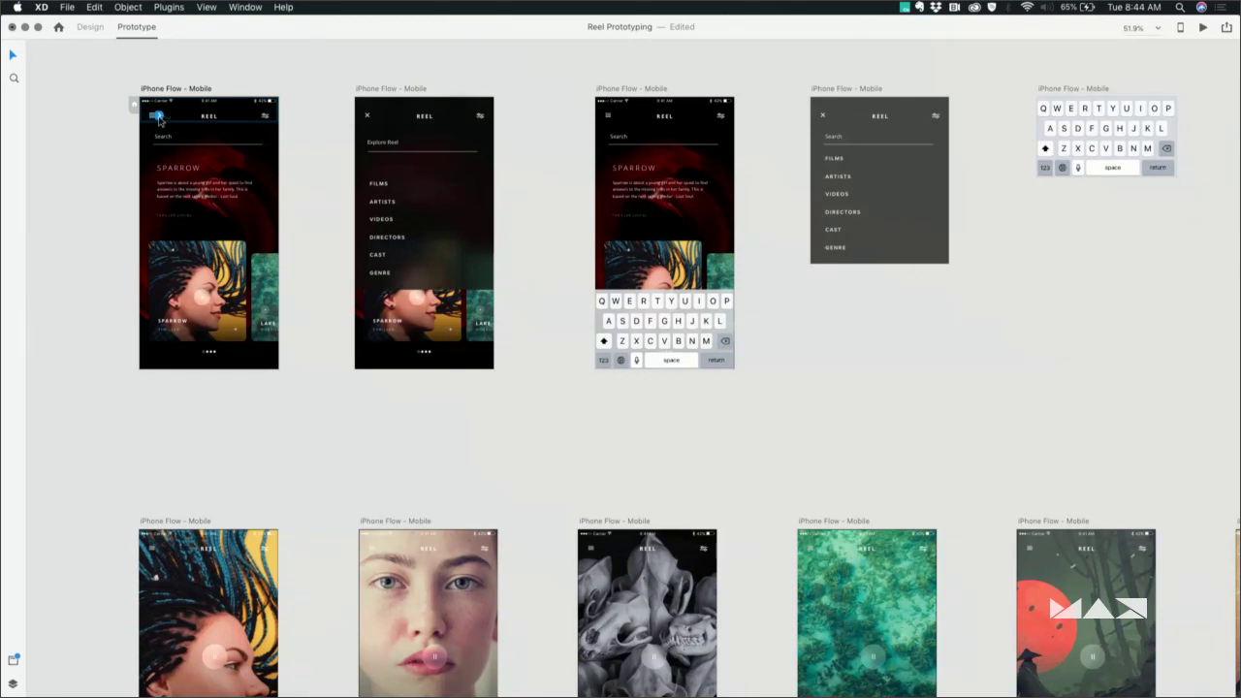
left_click_drag(158, 114, 874, 191)
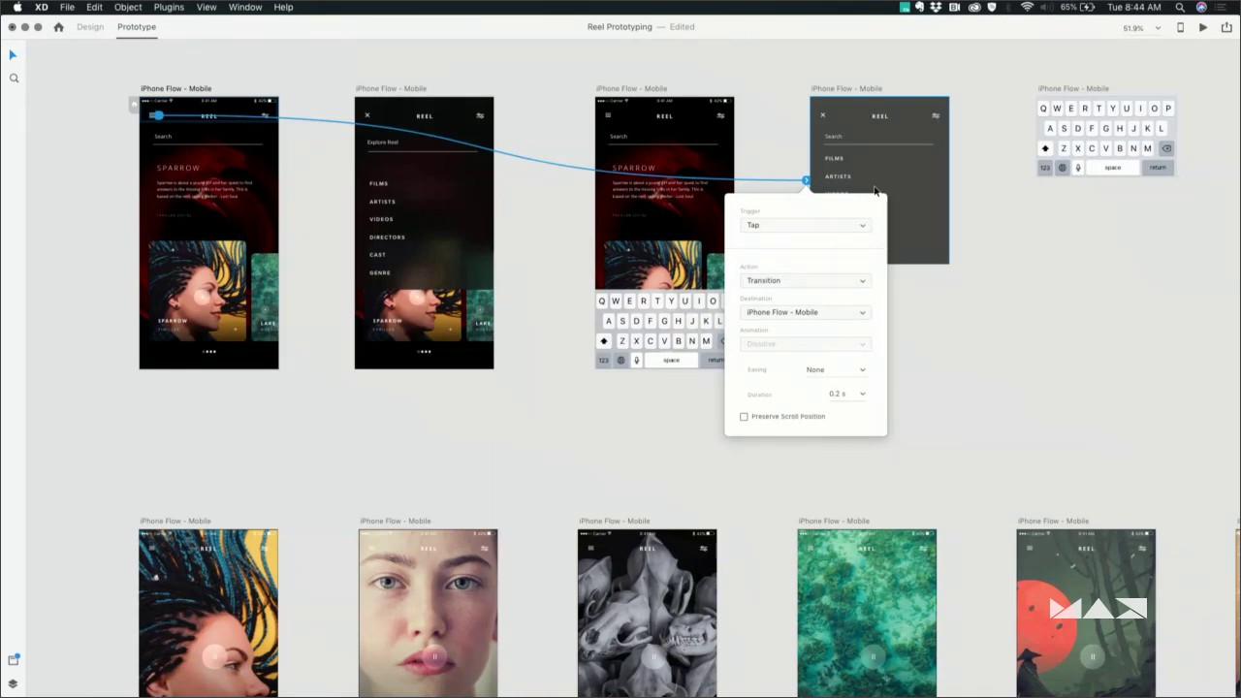
left_click(831, 280)
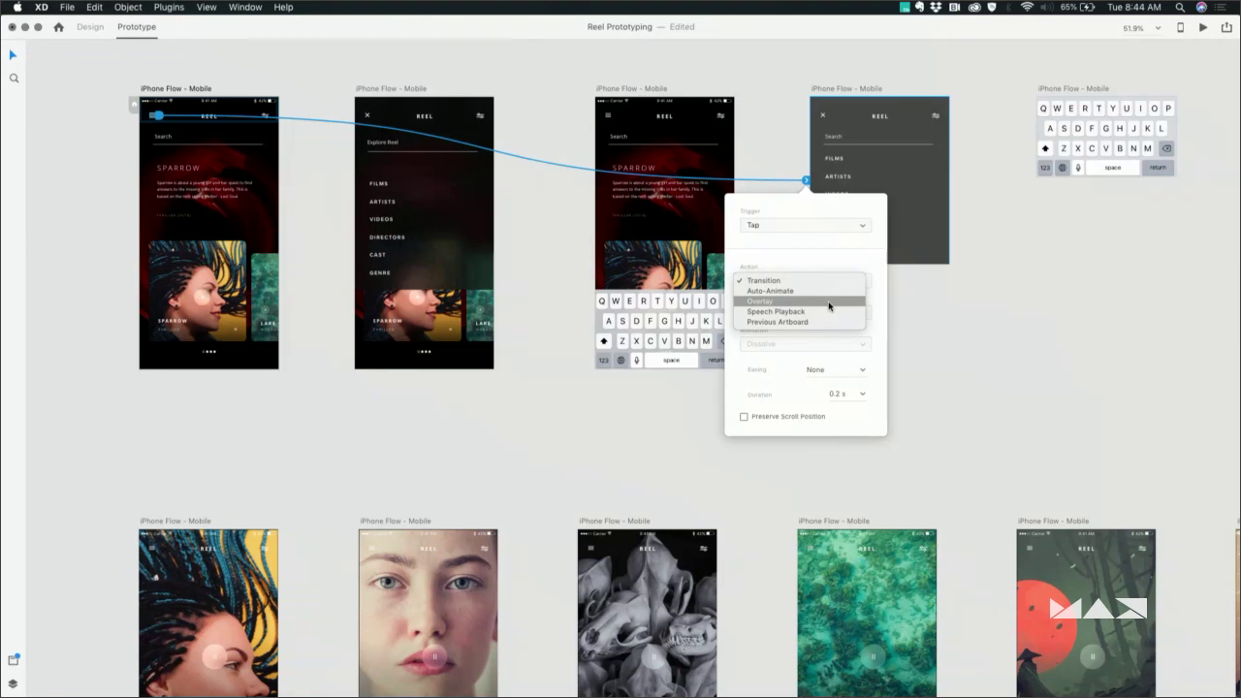
left_click(828, 302)
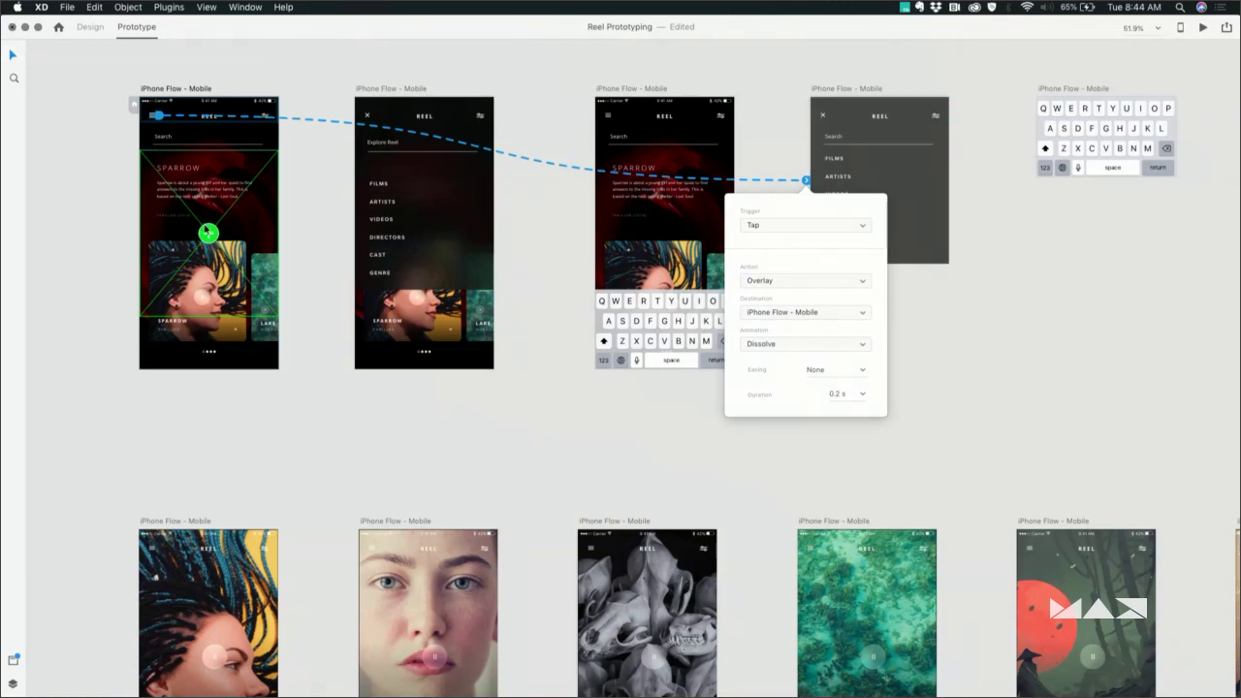
Reposition the menu overlay on the first iPhone artboard so it aligns with the artboard's top edge
left_click_drag(209, 232, 210, 243)
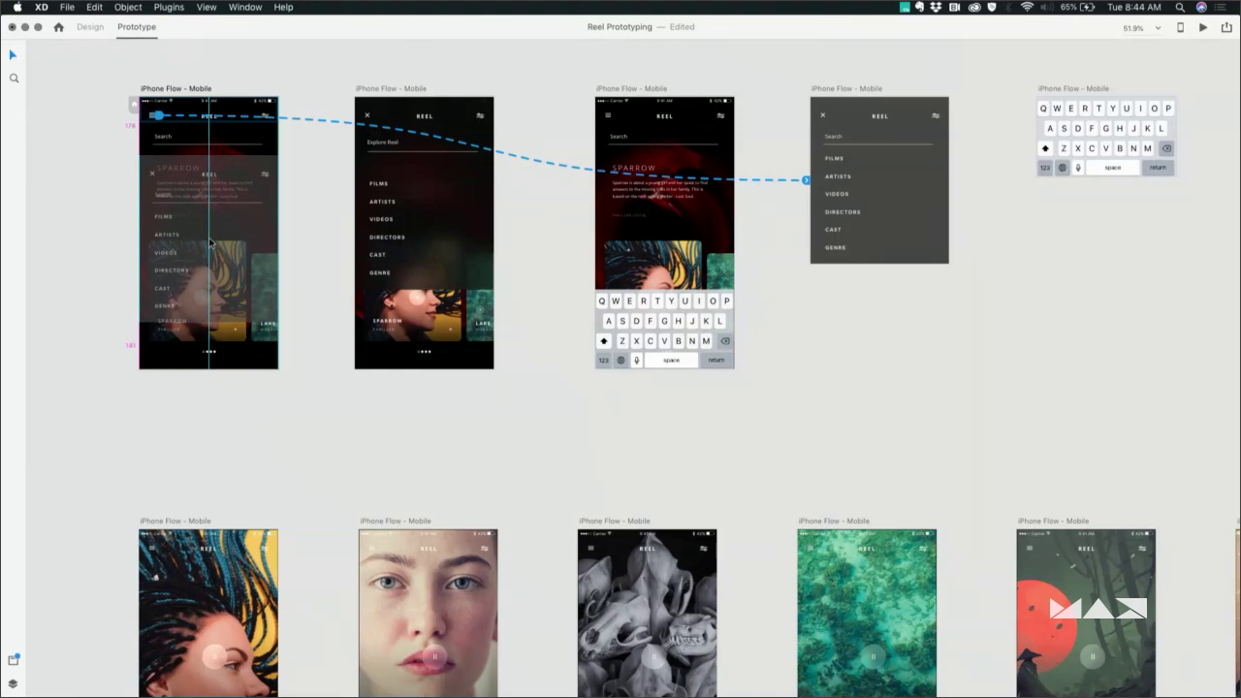
mouse_move(210, 242)
left_mouse_down()
mouse_move(207, 233)
mouse_move(198, 253)
left_mouse_up()
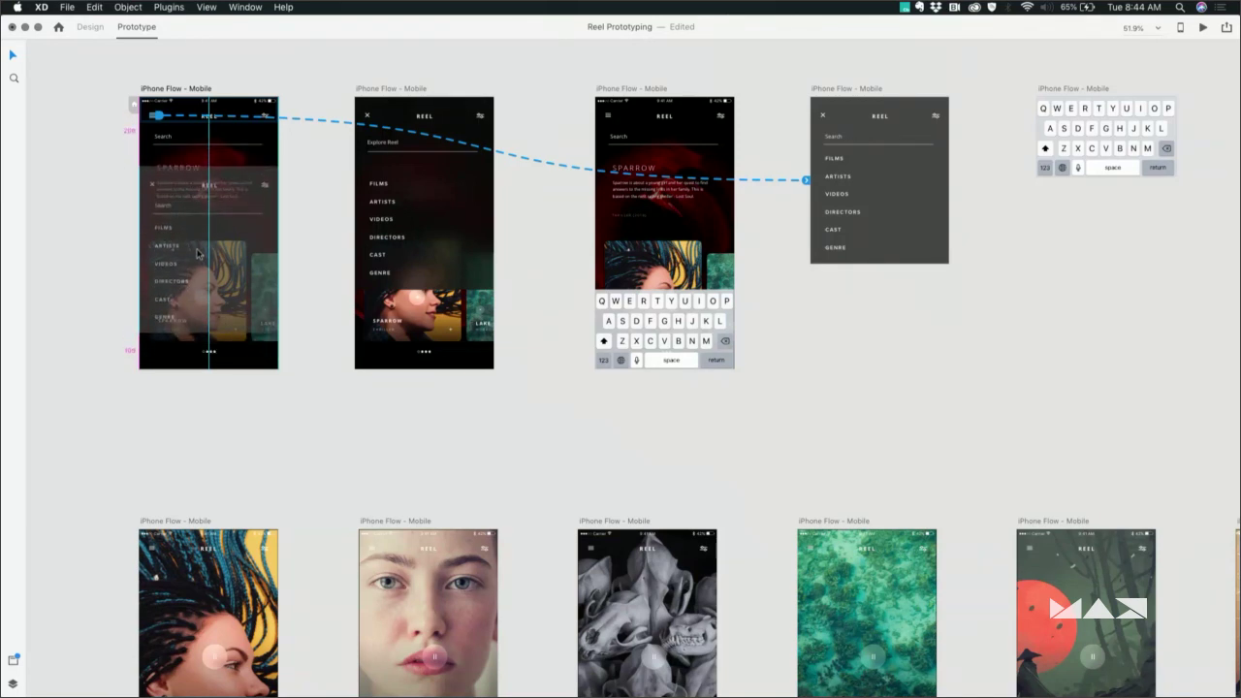
left_click_drag(197, 254, 206, 181)
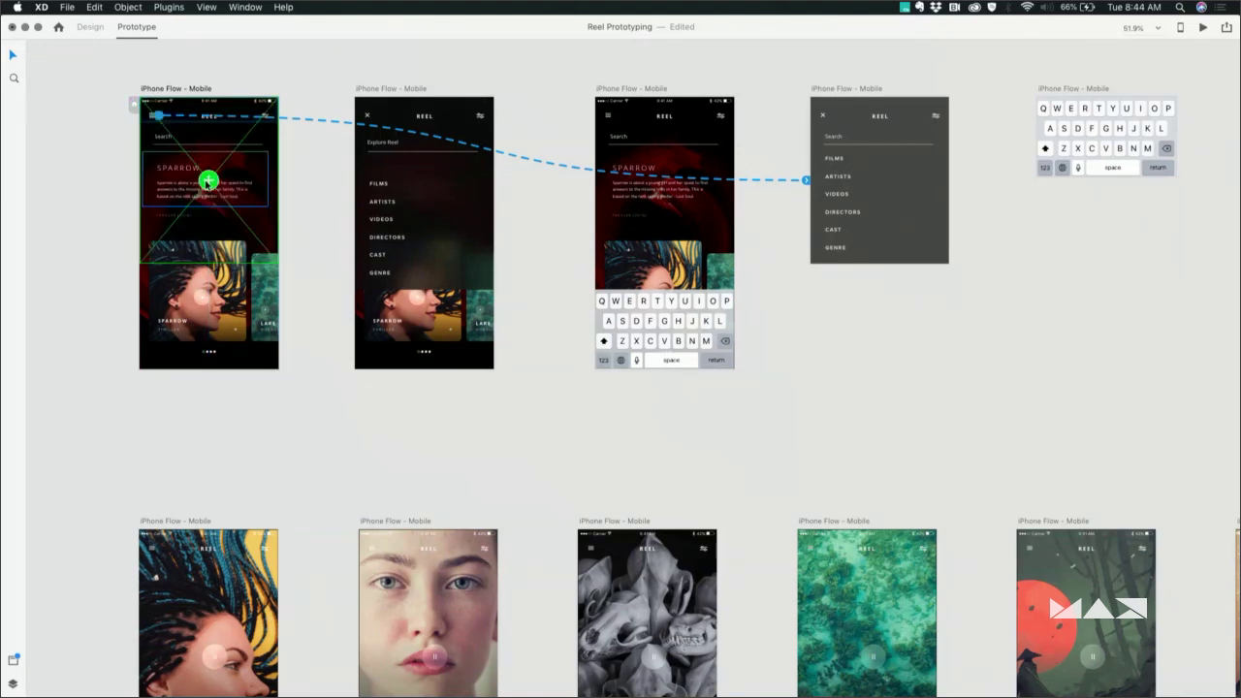
Set the menu overlay's animation to Slide Down with Snap easing and a 0.4 s duration
left_click(805, 181)
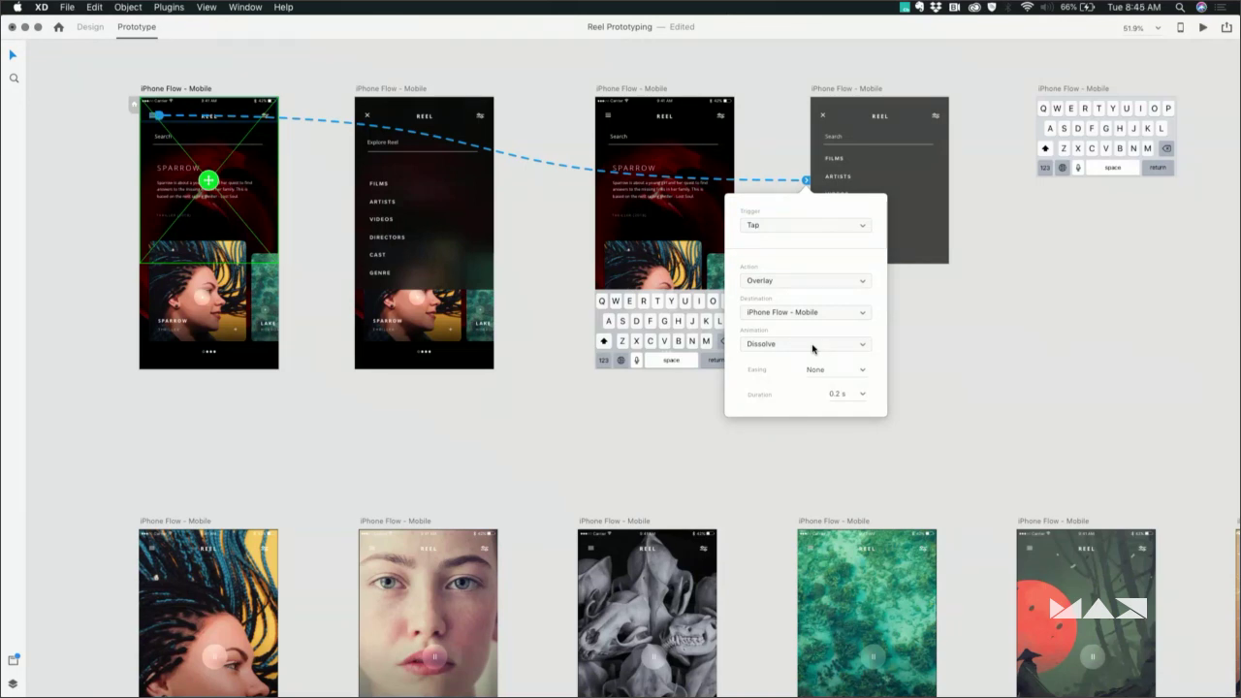
left_click(812, 348)
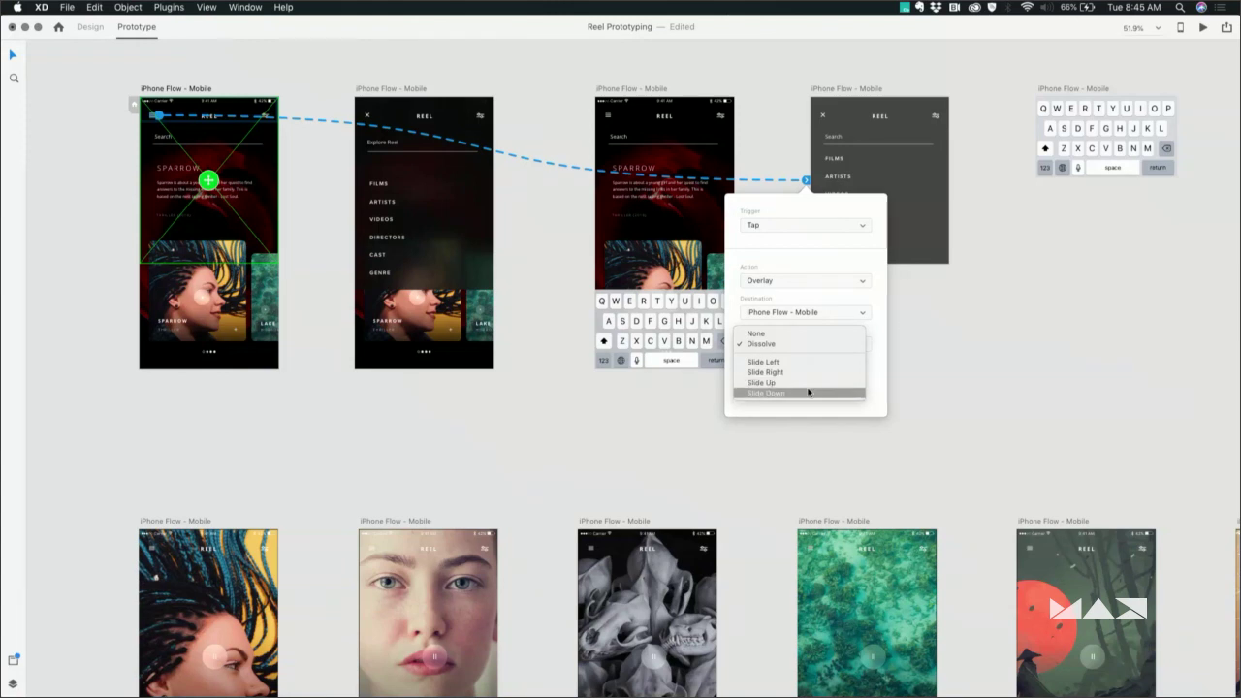
left_click(807, 393)
left_click(863, 373)
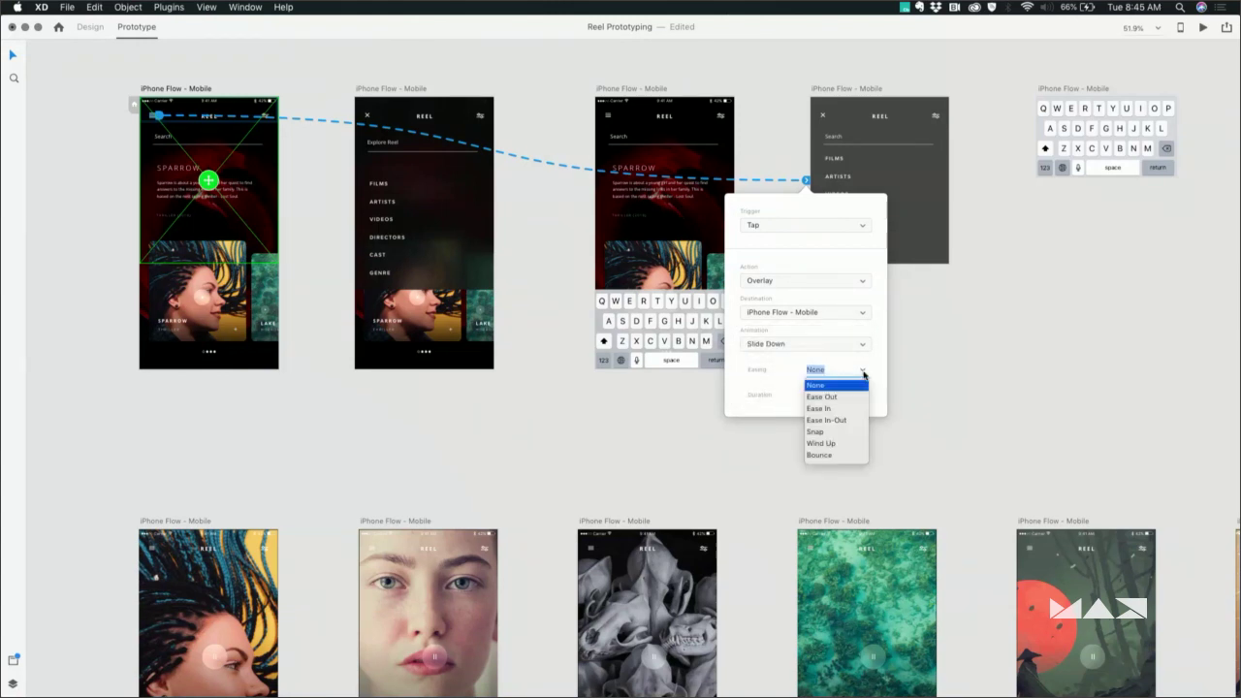
left_click(834, 431)
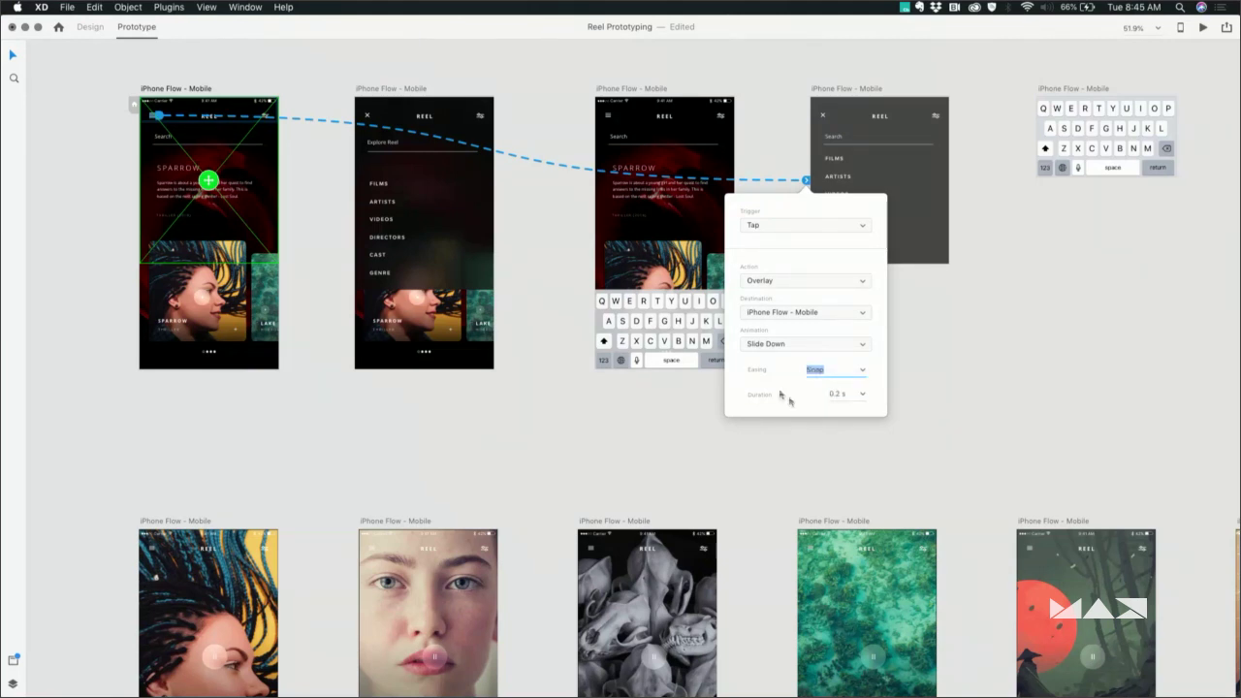
left_click(862, 395)
left_click(841, 423)
left_click_drag(208, 181, 210, 179)
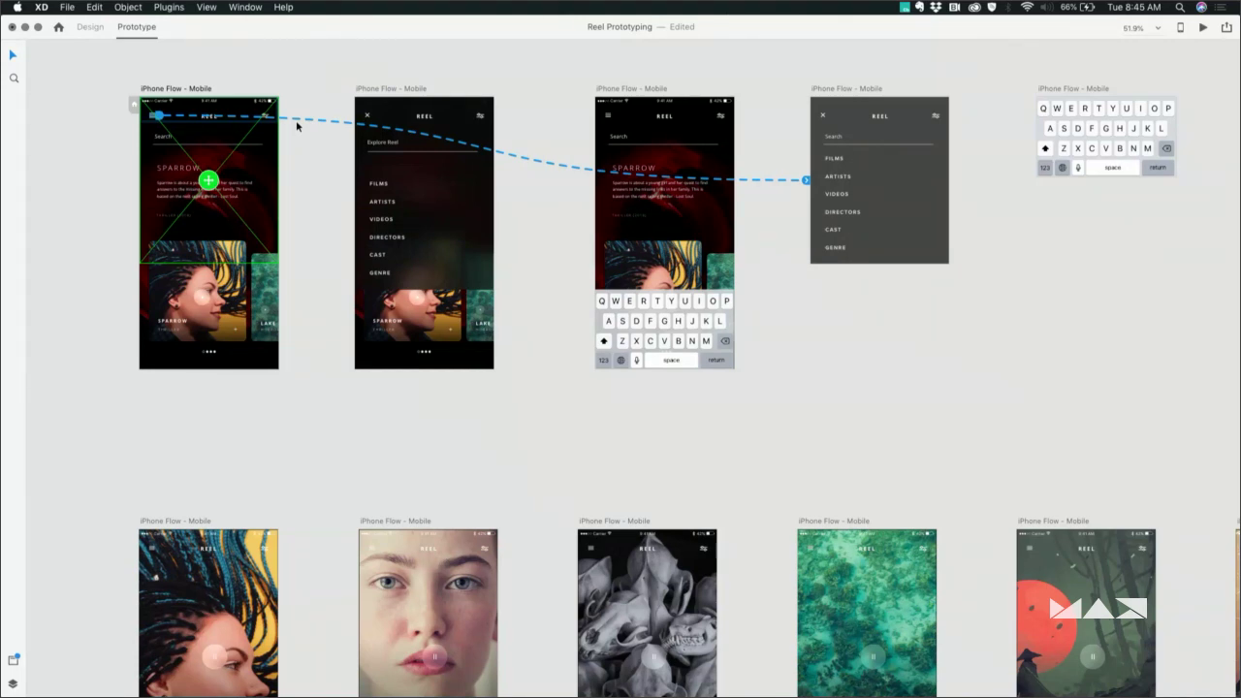
Preview the first iPhone artboard and test opening and closing the menu overlay
left_click(193, 89)
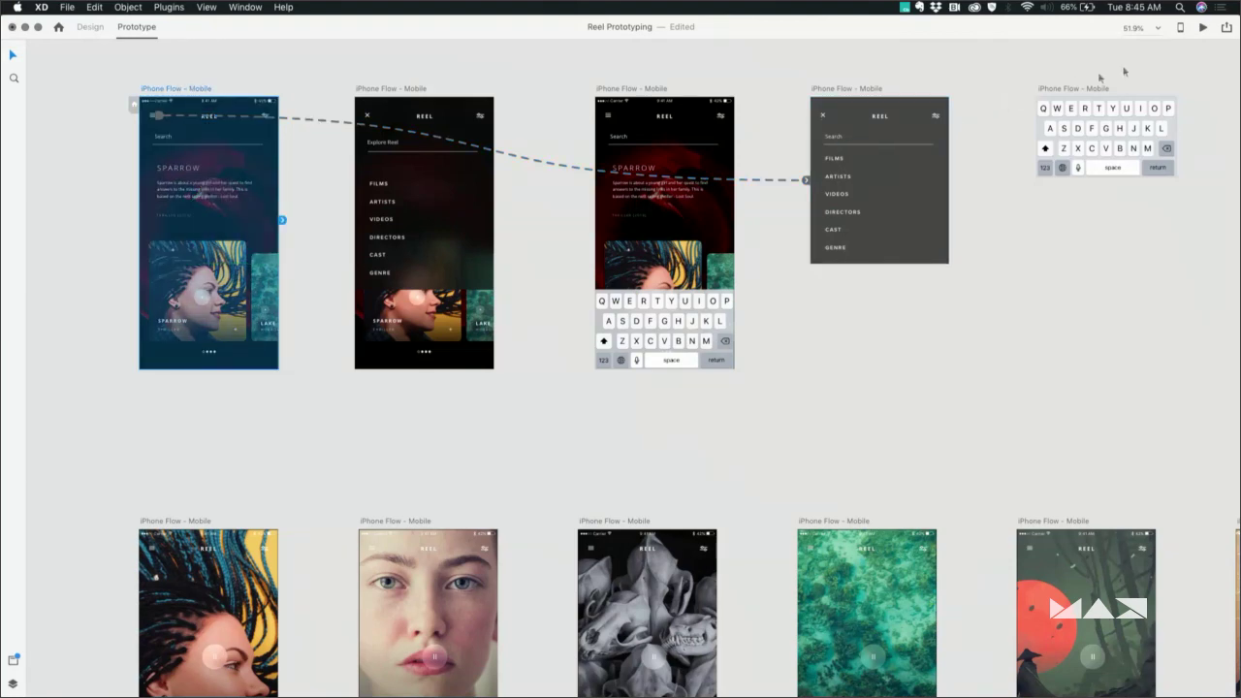
left_click(1202, 27)
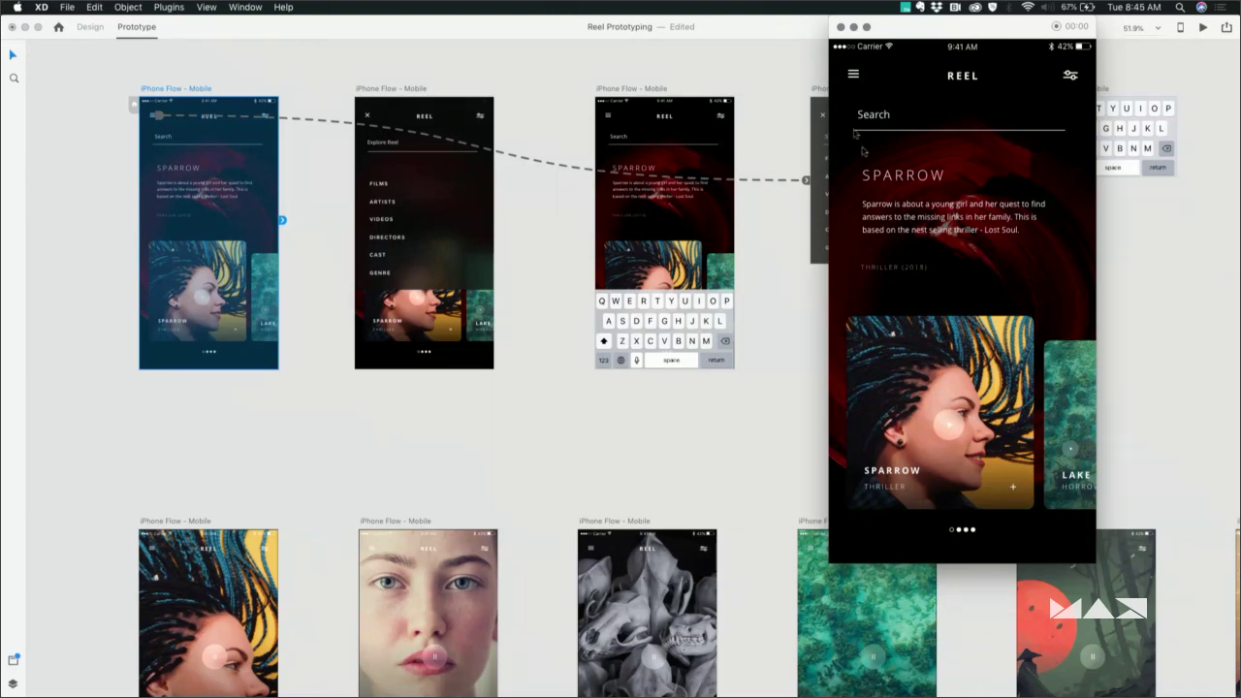
left_click(853, 74)
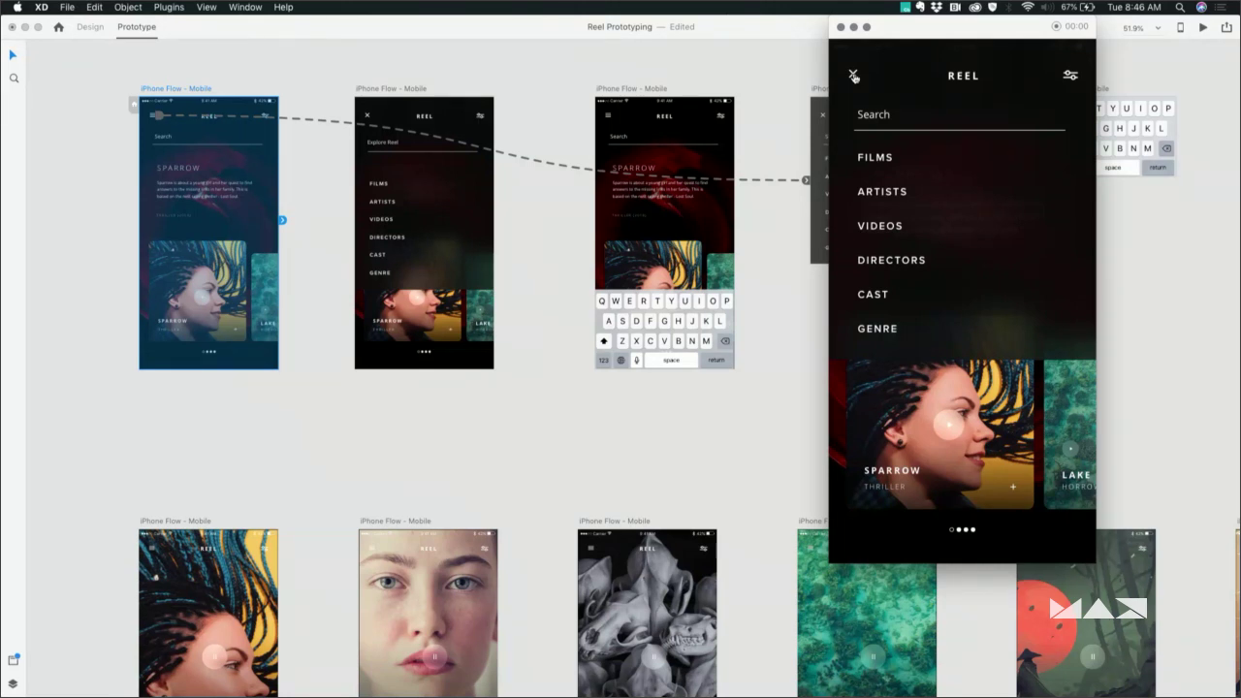
left_click(853, 77)
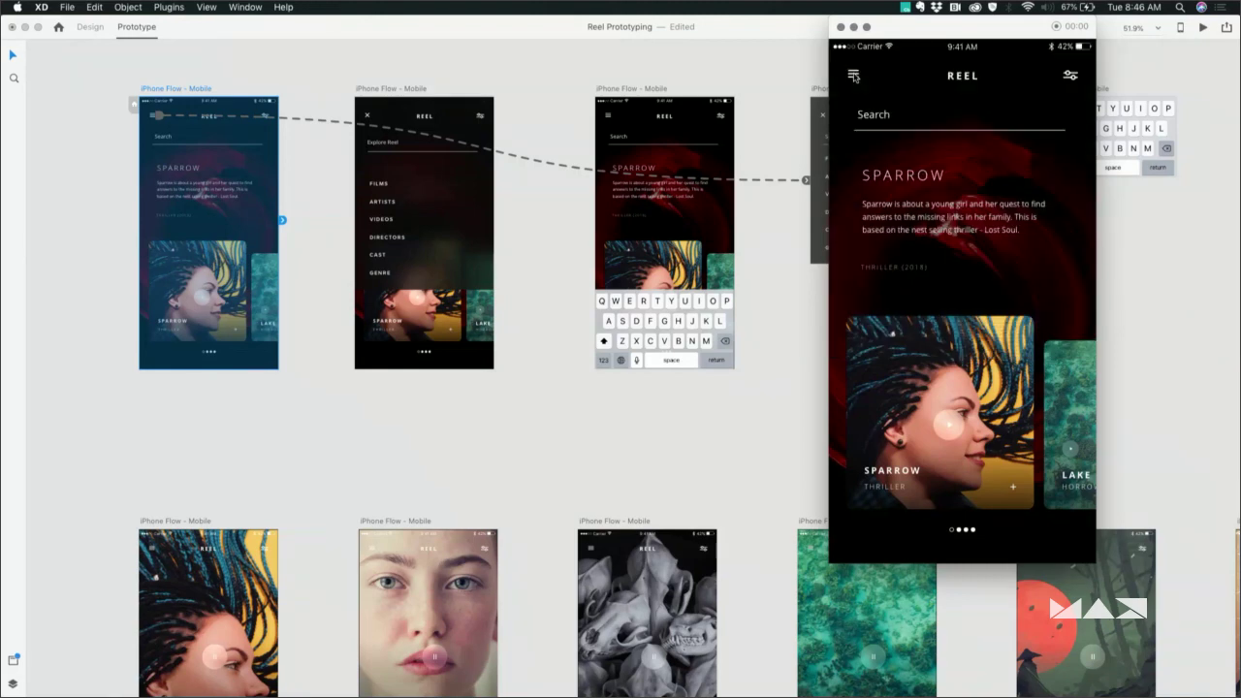
Set the menu overlay's duration to 5 s and open the menu in the preview to check the slowed animation
left_click(806, 181)
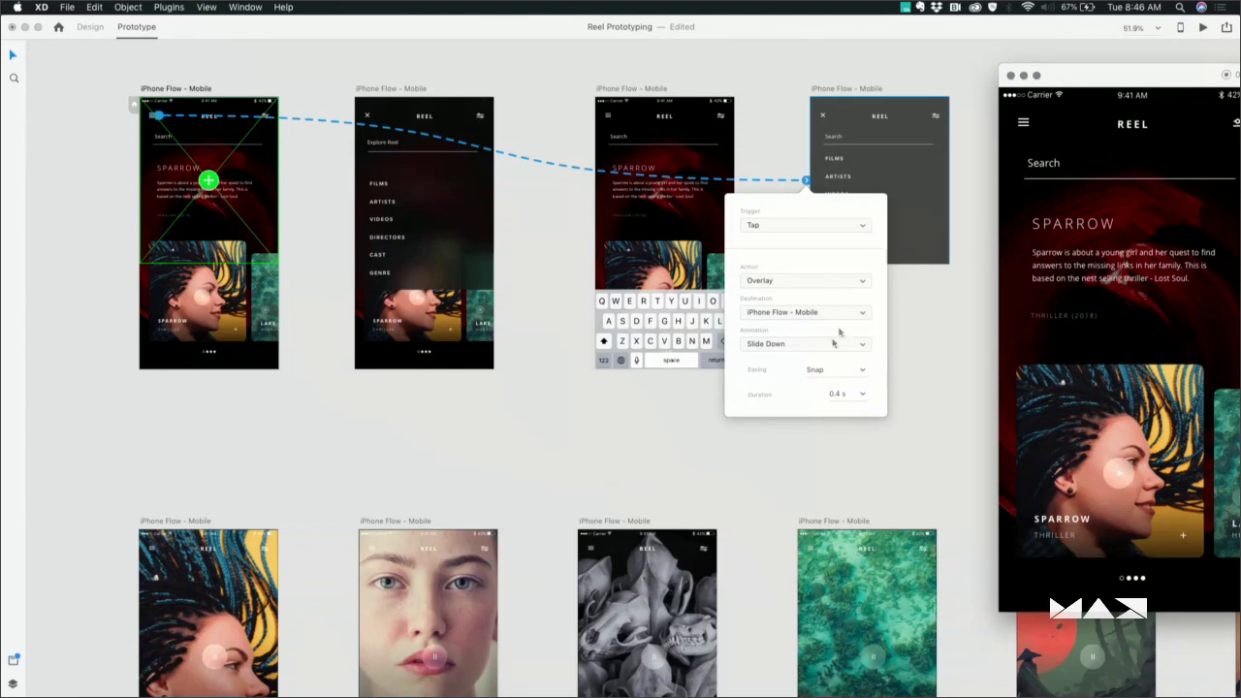
left_click(836, 392)
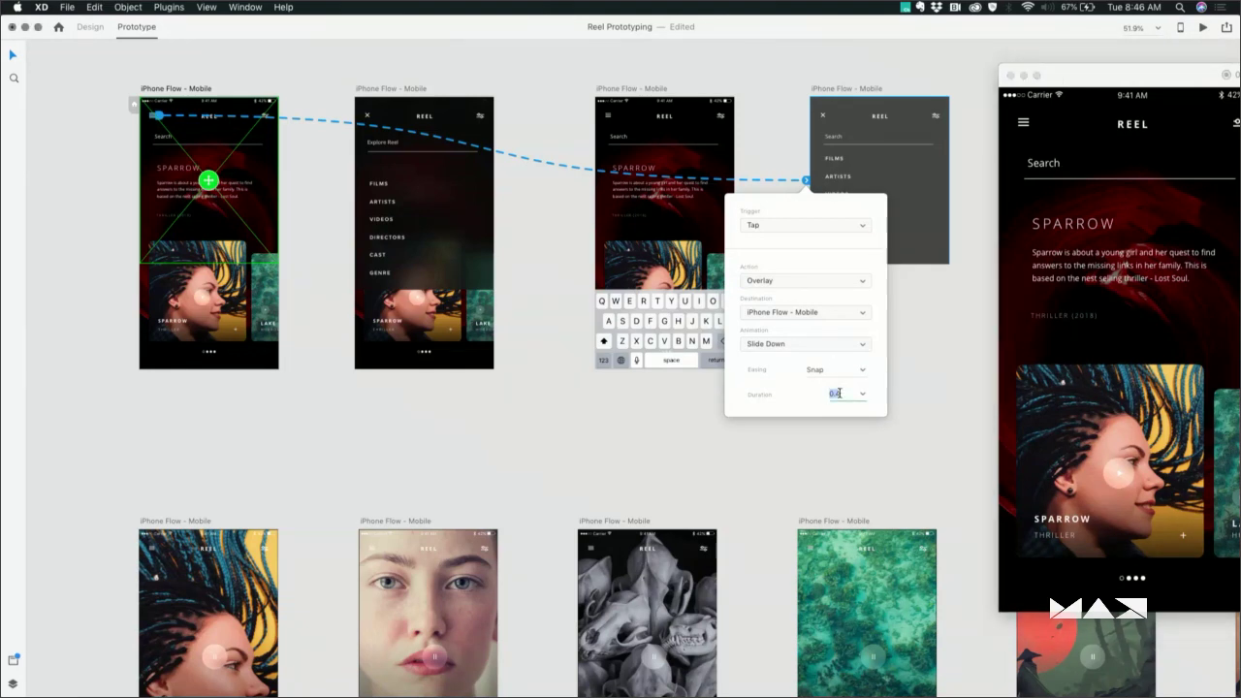
type("5")
key("Return")
left_click_drag(1072, 75, 994, 65)
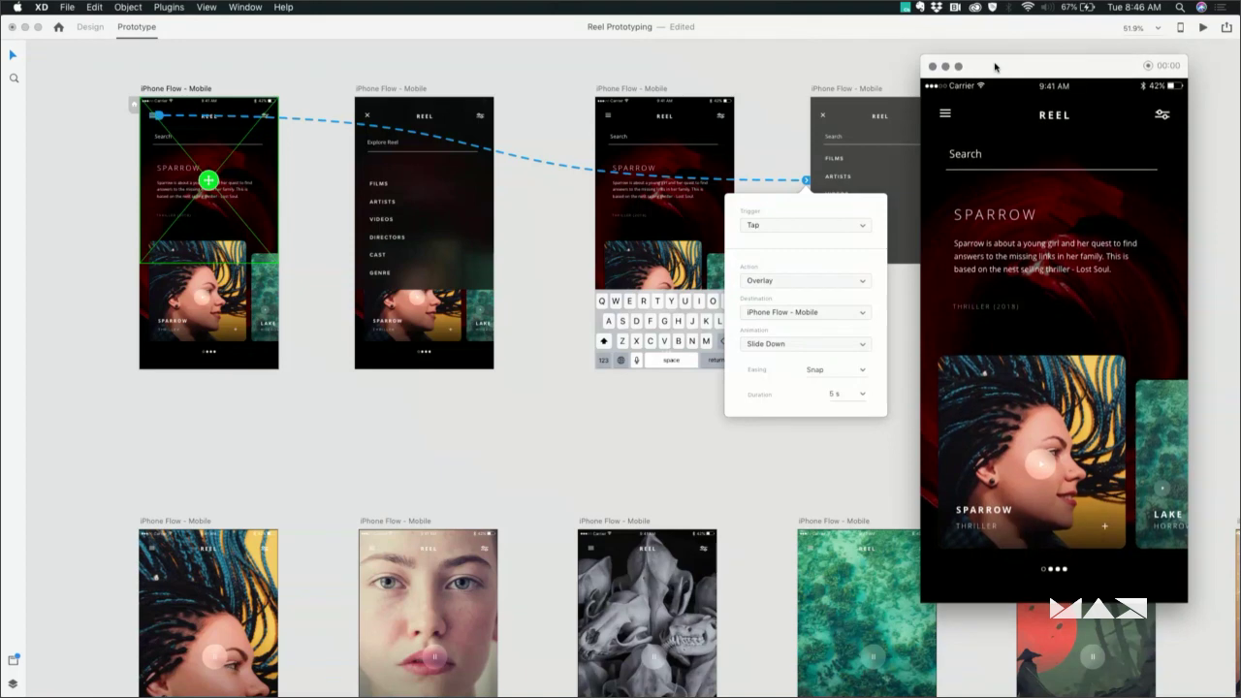
left_click(945, 115)
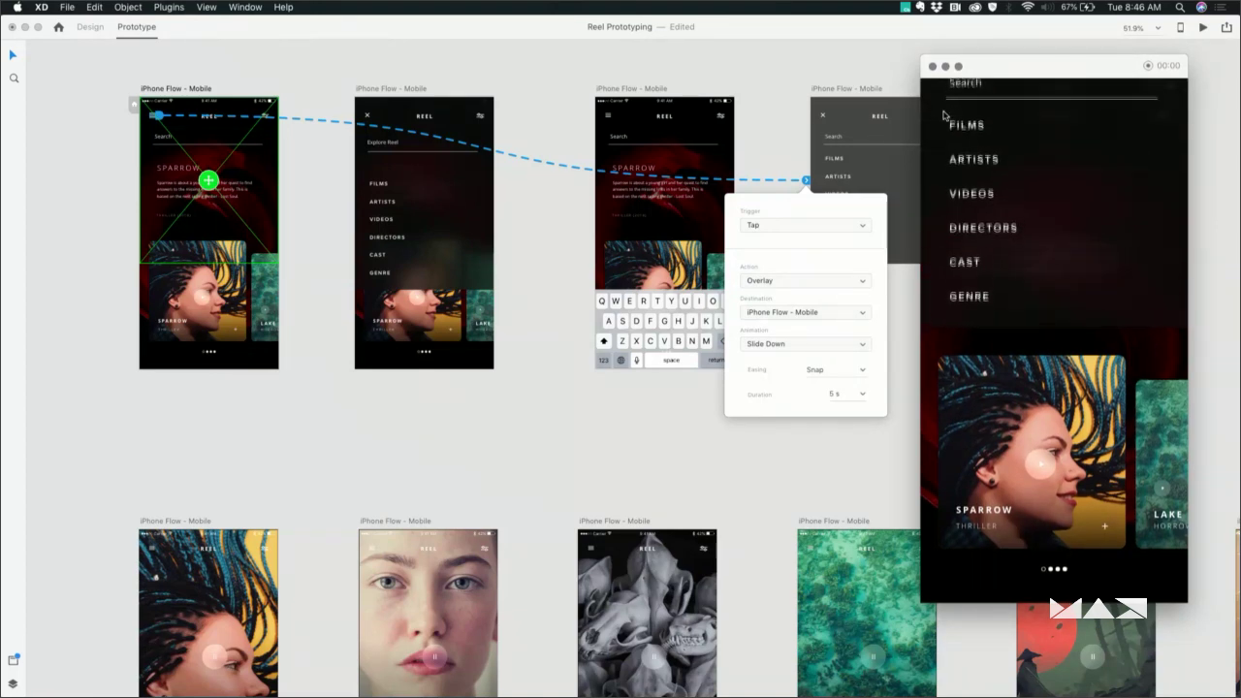
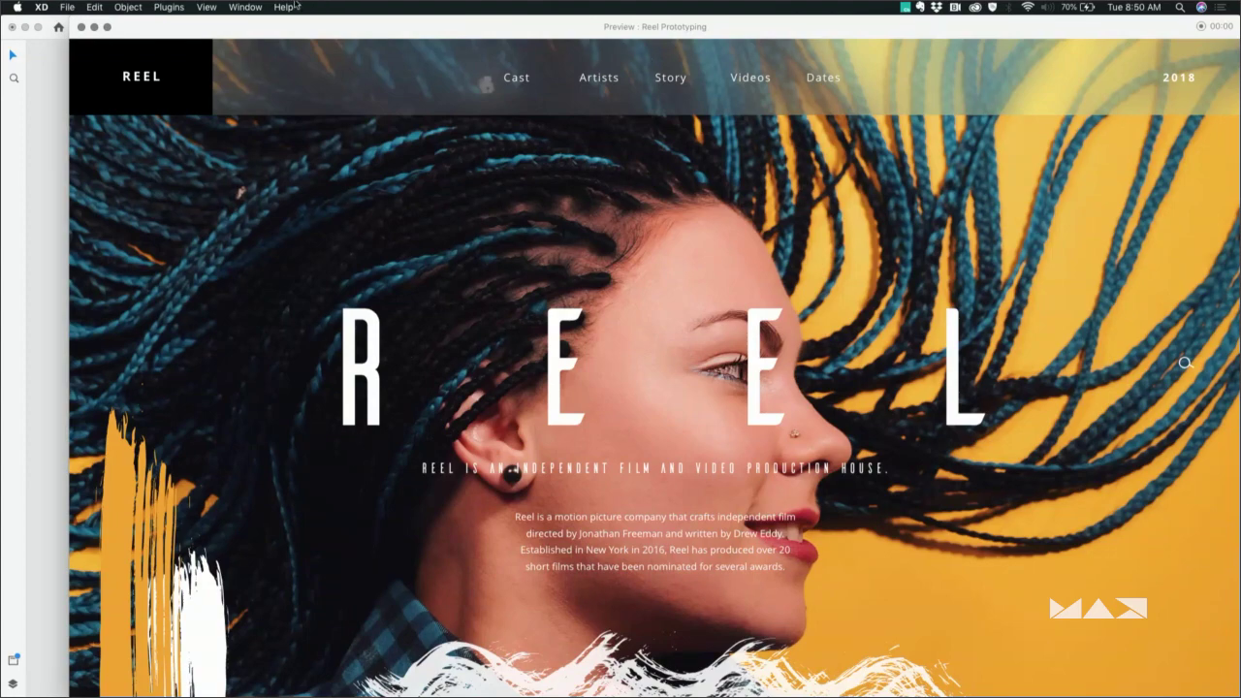
Close the Reel Home website preview window
left_click(83, 27)
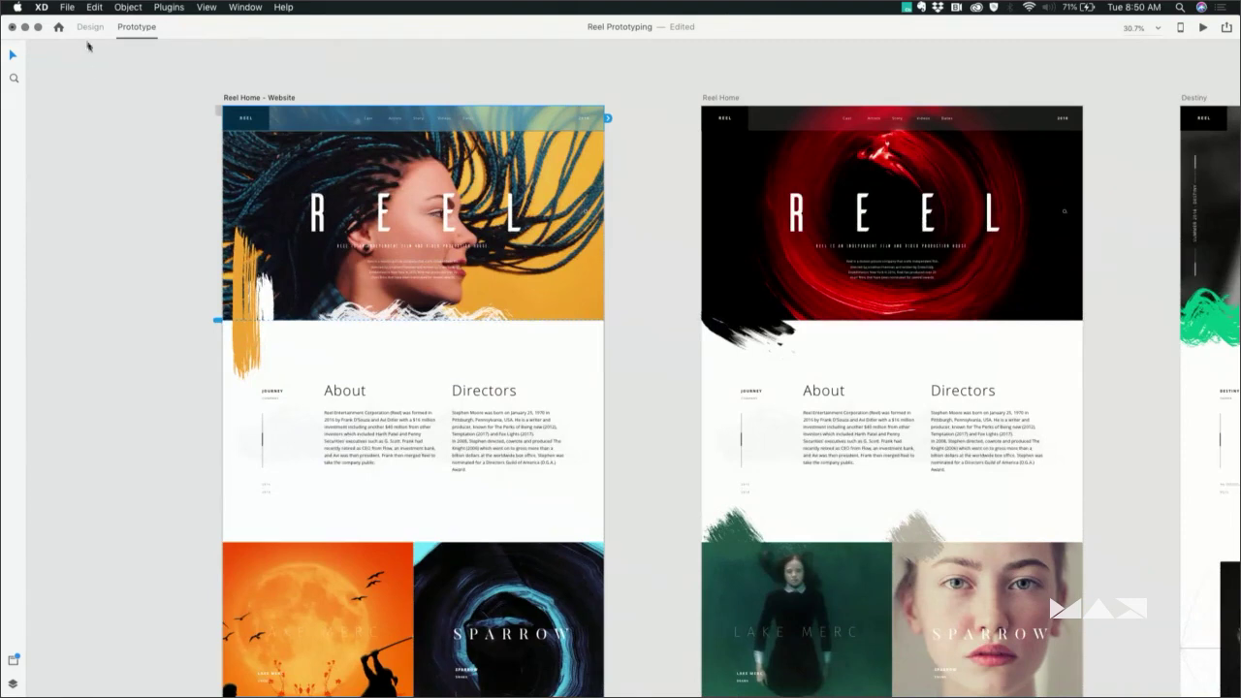
Return to design mode and preview the Reel Home website, scrolling through the page to check how the header behaves
left_click(83, 30)
scroll(281, 184, "right", 2)
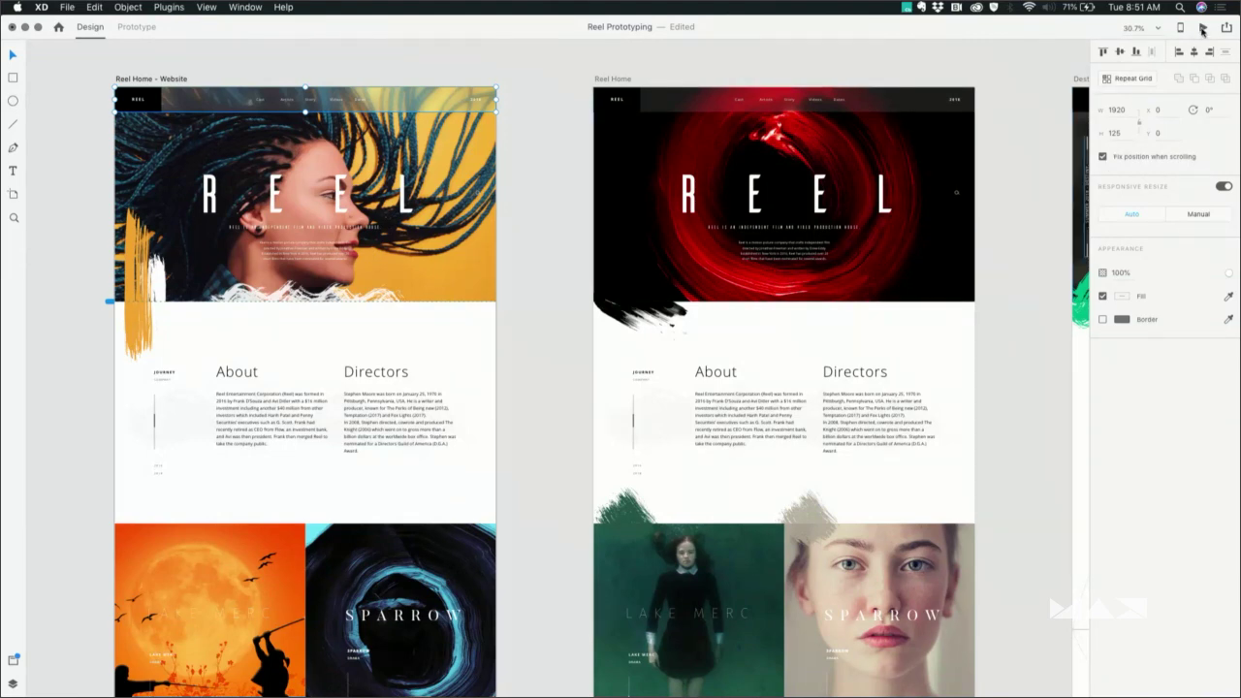
left_click(1202, 29)
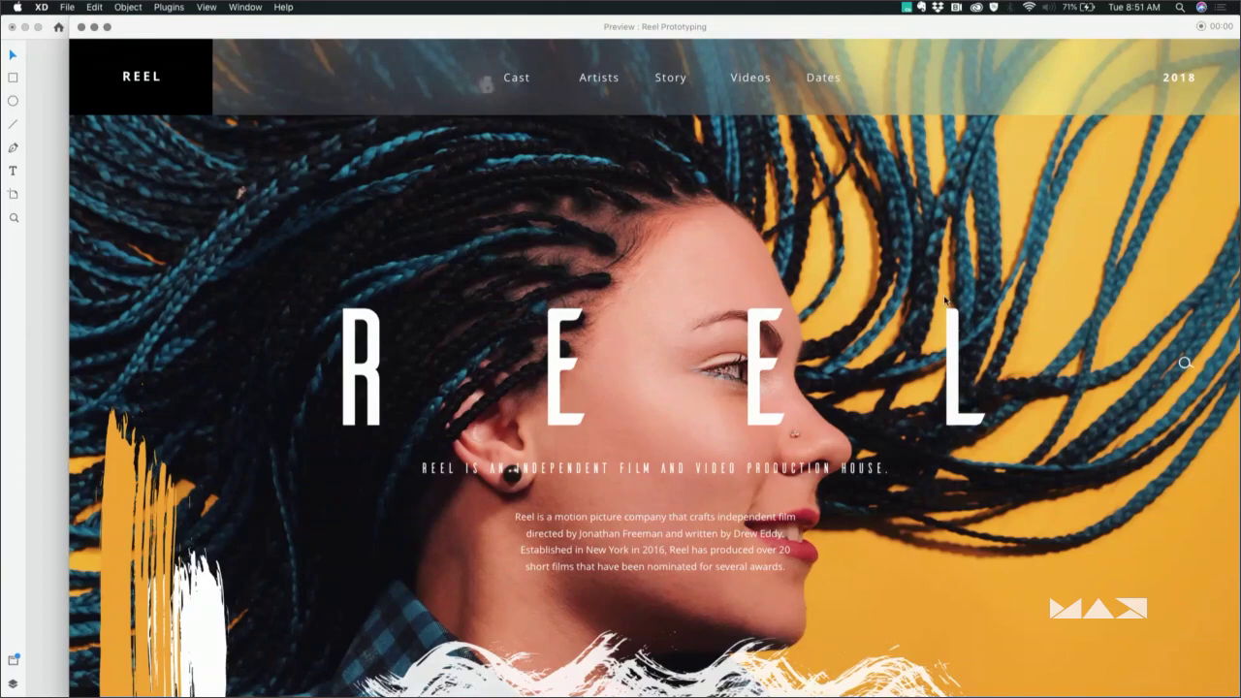
scroll(945, 300, "down", 7)
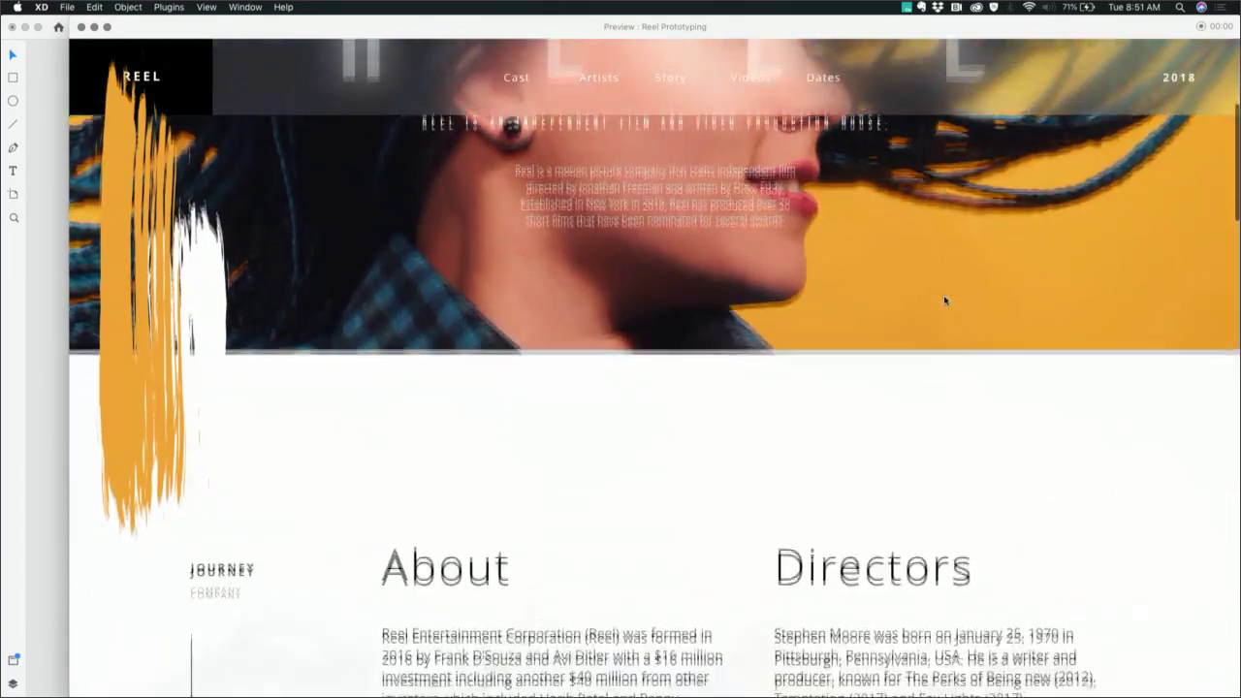
scroll(943, 295, "down", 8)
scroll(943, 294, "up", 10)
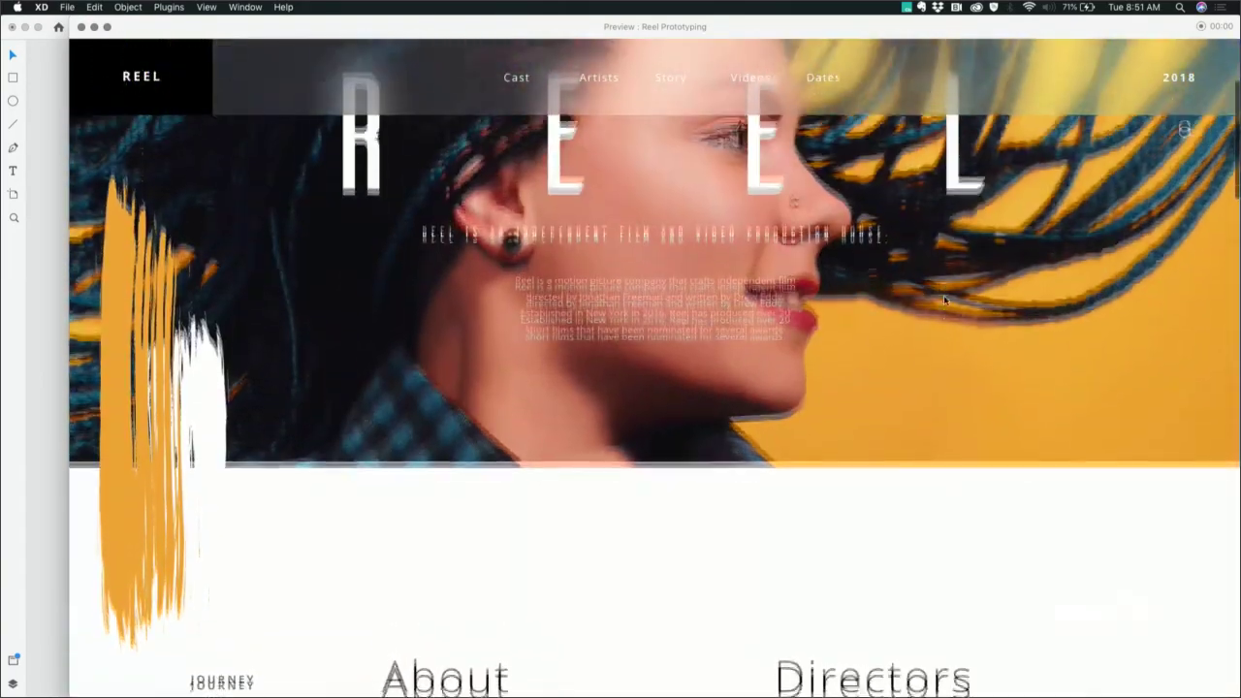
scroll(944, 294, "up", 4)
scroll(943, 295, "down", 2)
scroll(943, 295, "up", 2)
scroll(943, 295, "down", 2)
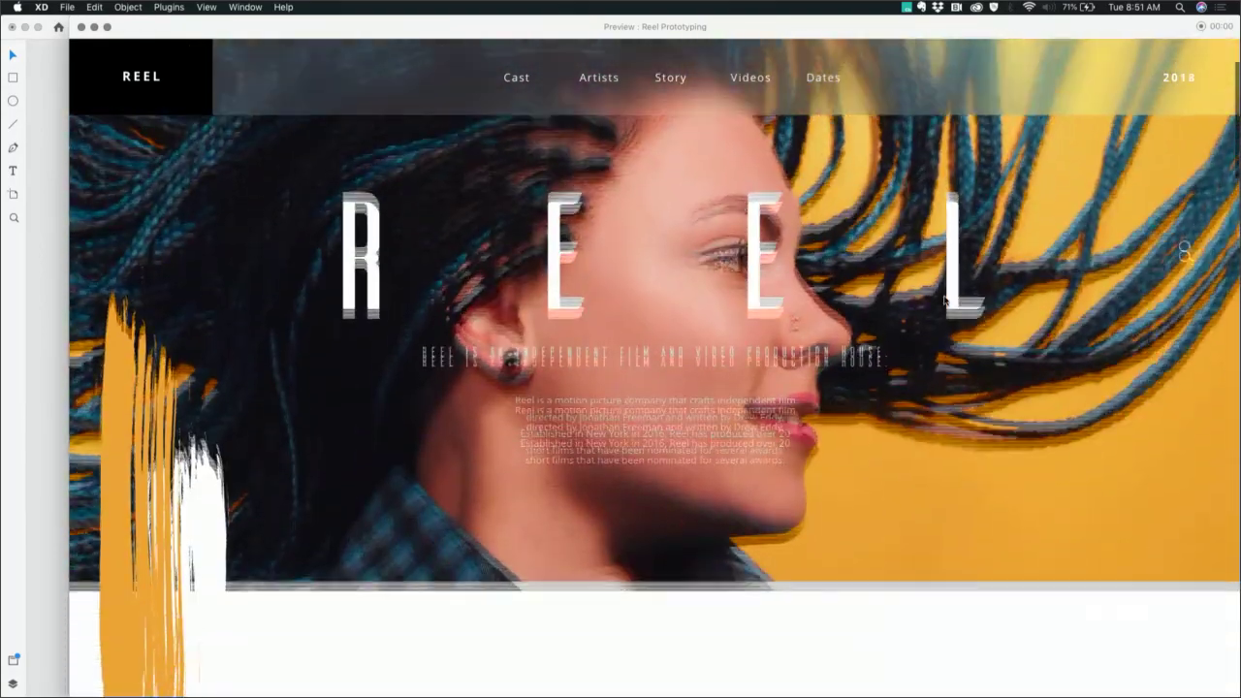
scroll(945, 301, "up", 3)
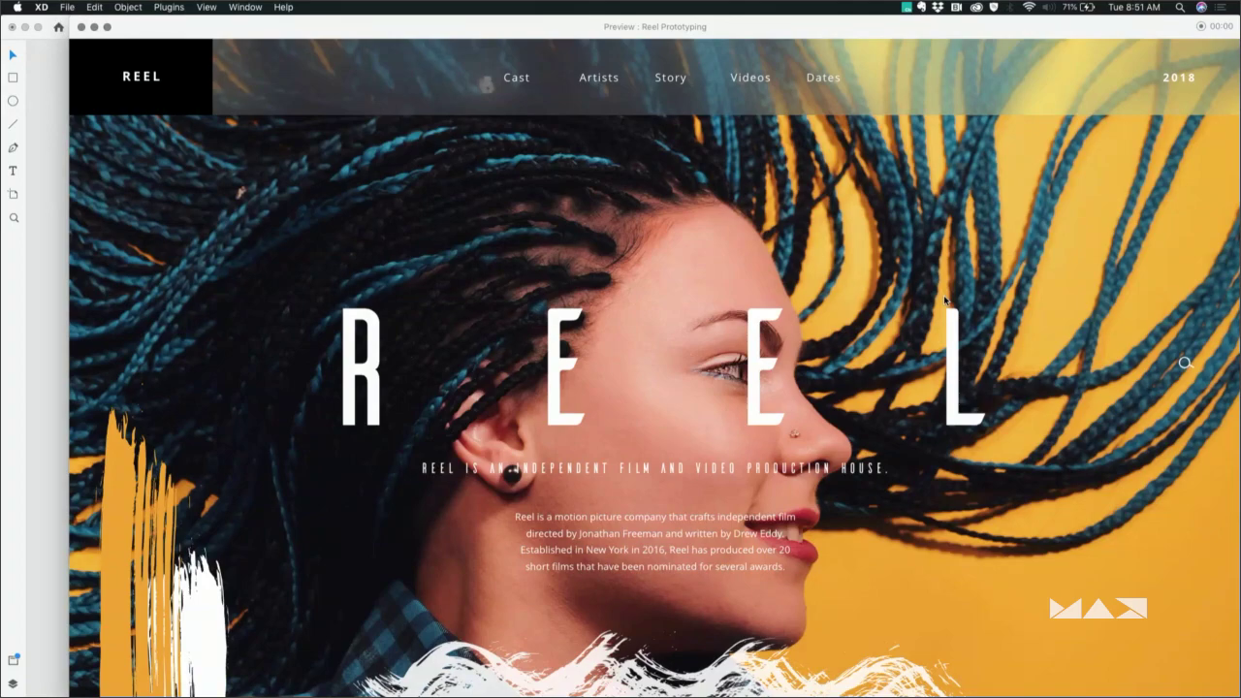
Examine how the brush strokes move relative to the hero image while the top of the page scrolls, and close the preview
scroll(945, 300, "down", 3)
scroll(945, 299, "up", 3)
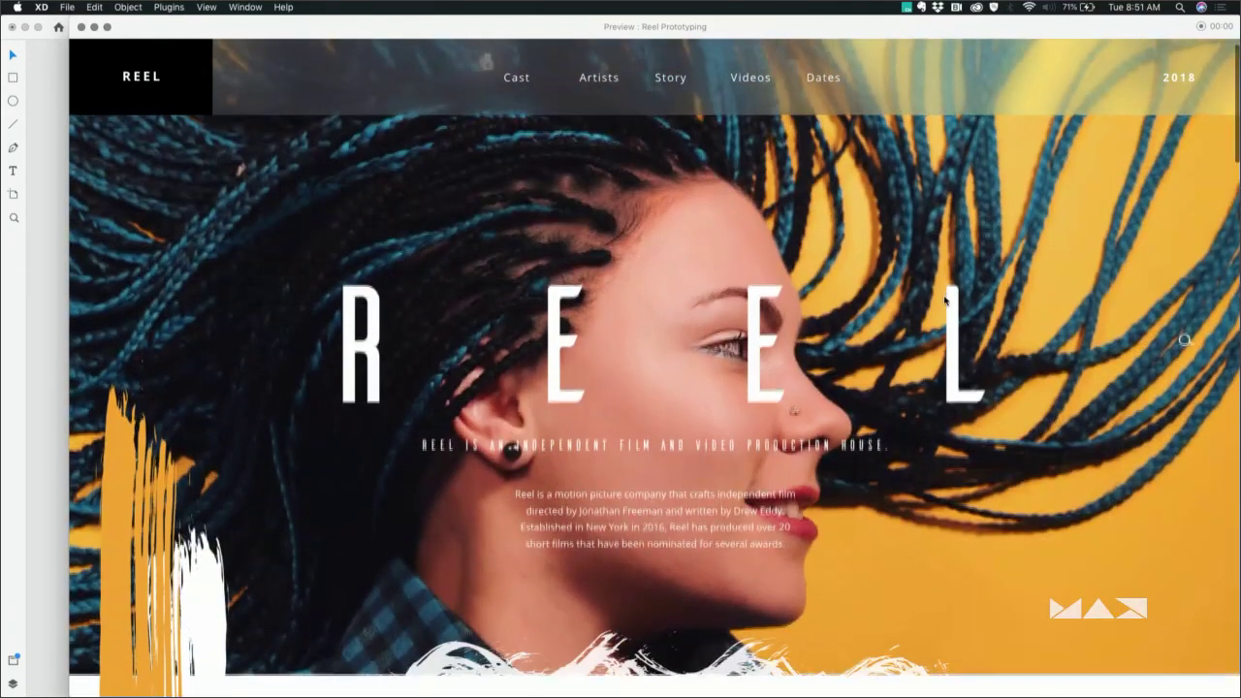
scroll(945, 300, "down", 3)
scroll(945, 299, "up", 2)
scroll(945, 299, "down", 2)
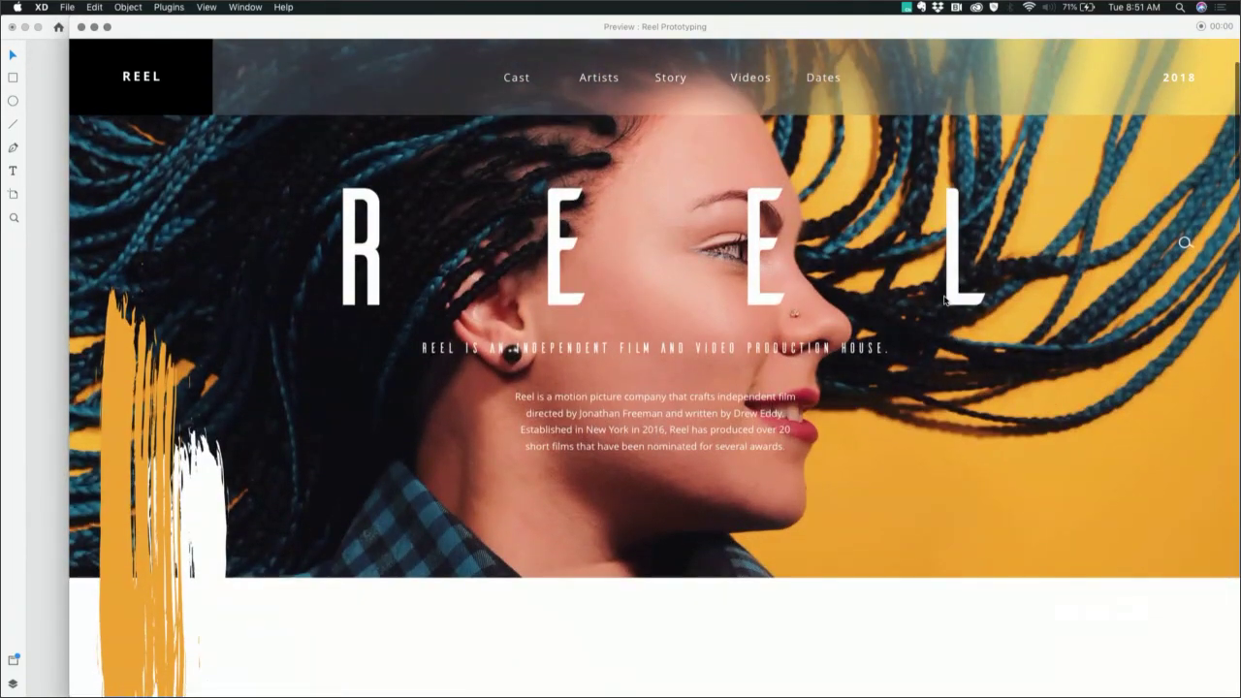
scroll(945, 299, "up", 2)
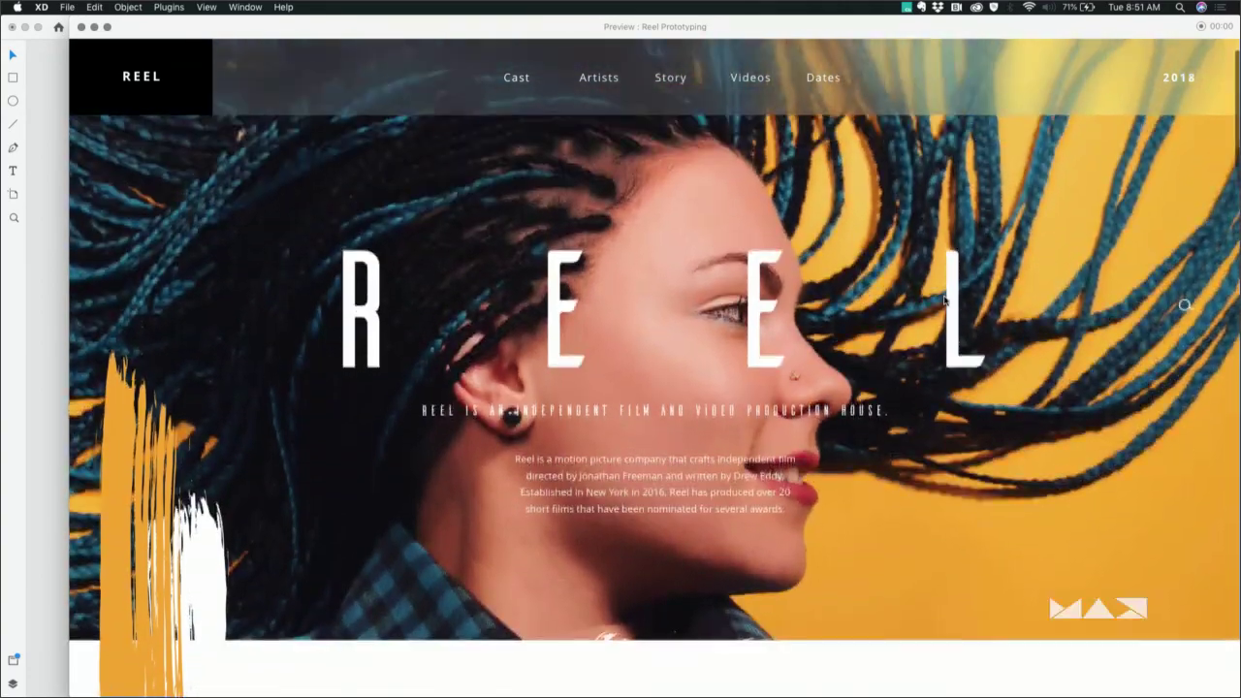
scroll(946, 299, "down", 1)
scroll(945, 300, "down", 2)
scroll(945, 299, "up", 1)
scroll(946, 300, "down", 2)
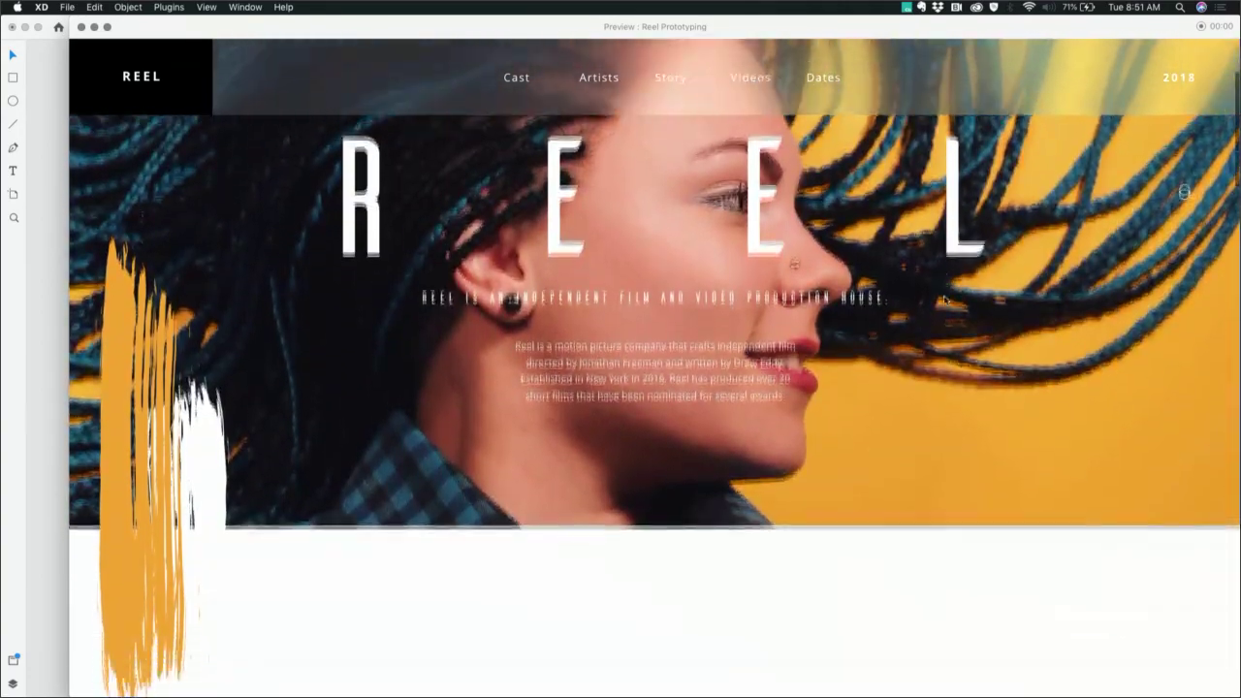
scroll(945, 299, "up", 2)
scroll(945, 300, "down", 1)
scroll(945, 300, "up", 1)
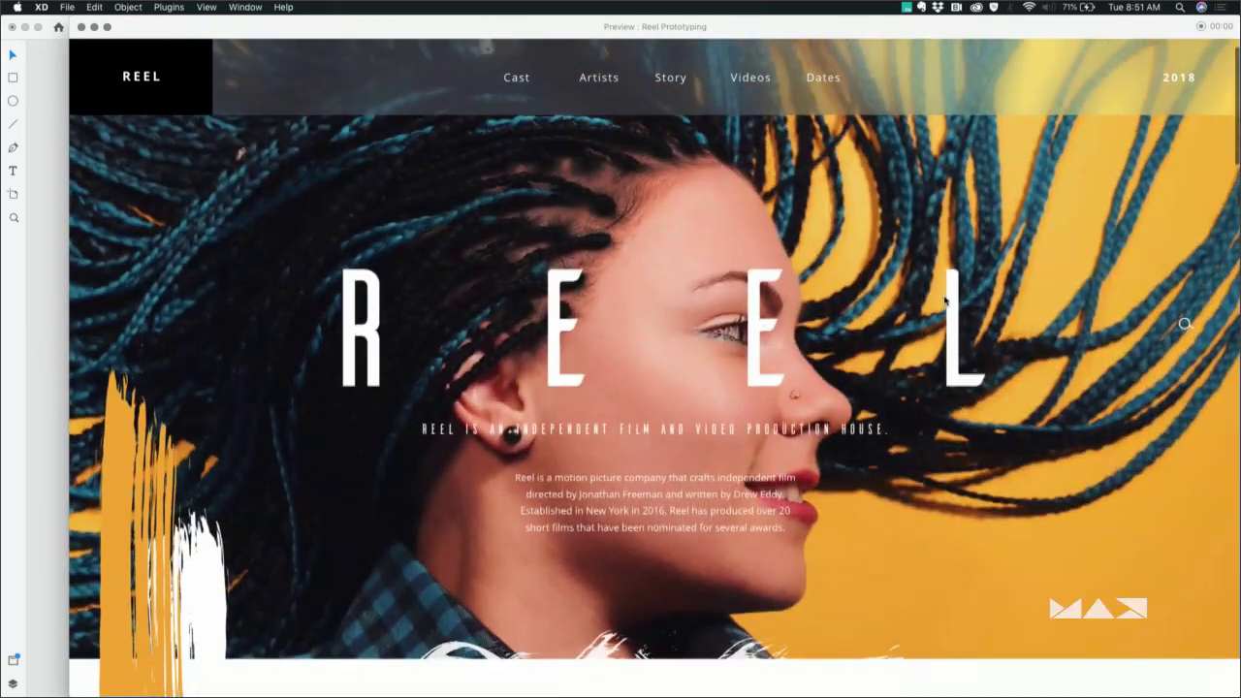
scroll(946, 300, "down", 1)
scroll(945, 299, "up", 2)
scroll(945, 299, "down", 4)
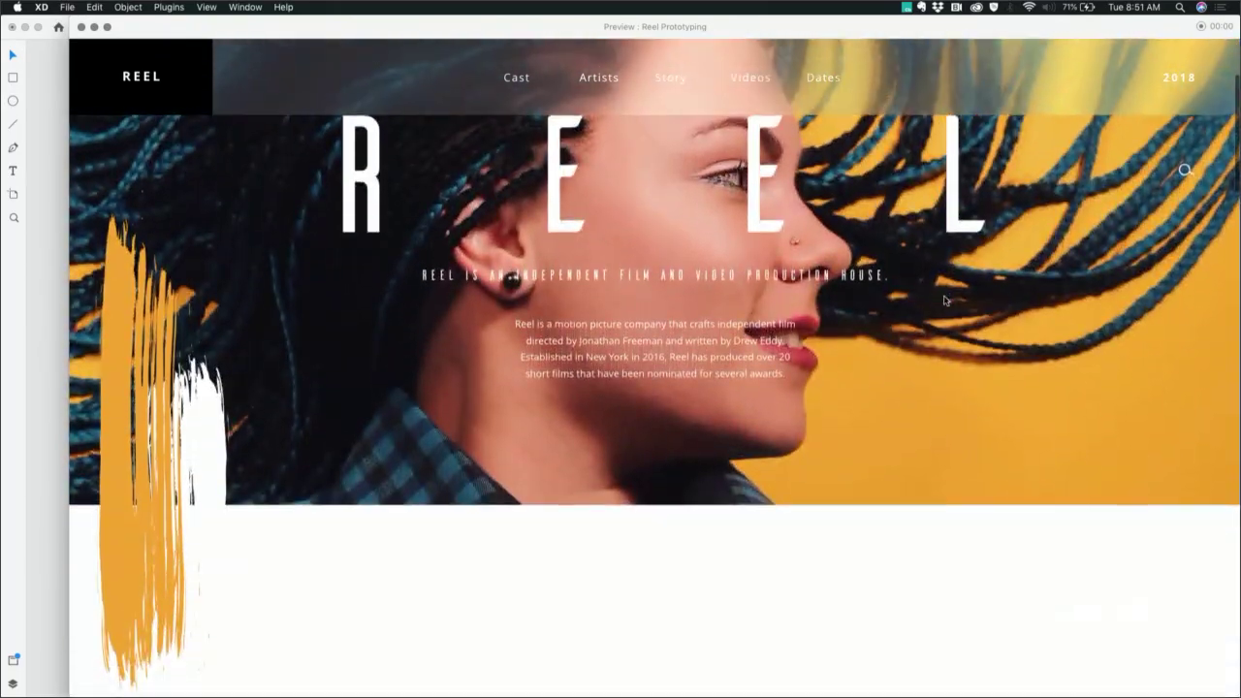
scroll(944, 298, "down", 3)
scroll(944, 298, "up", 6)
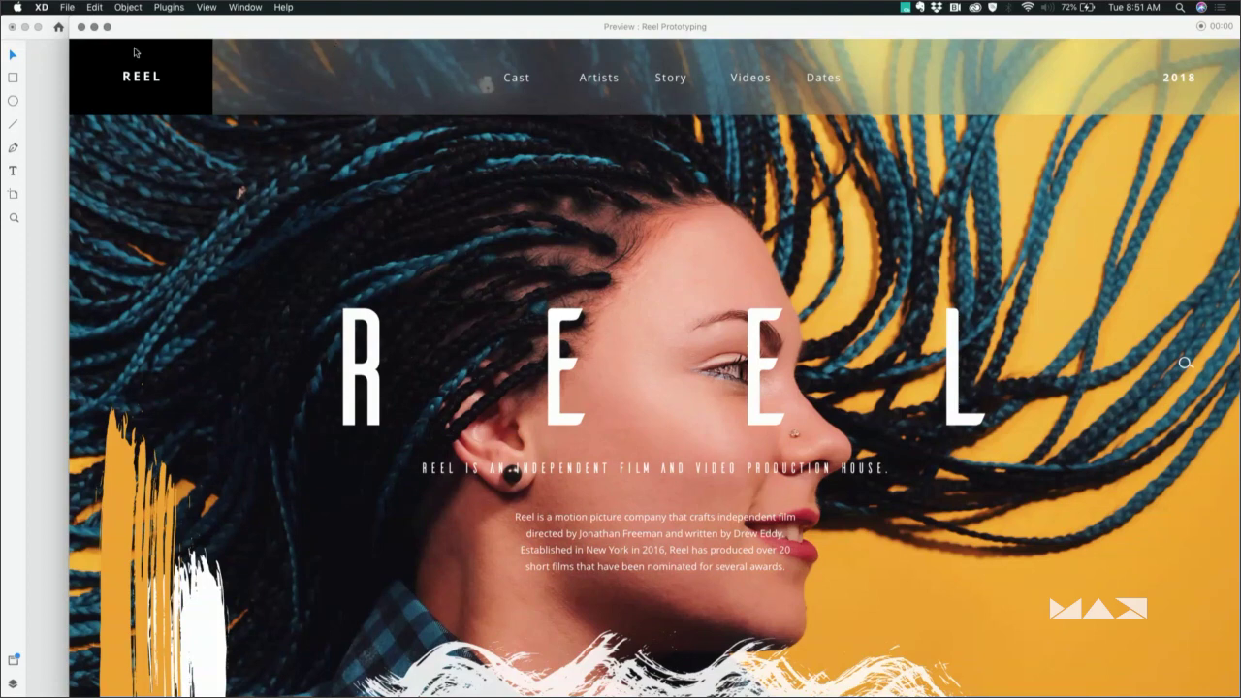
left_click(82, 28)
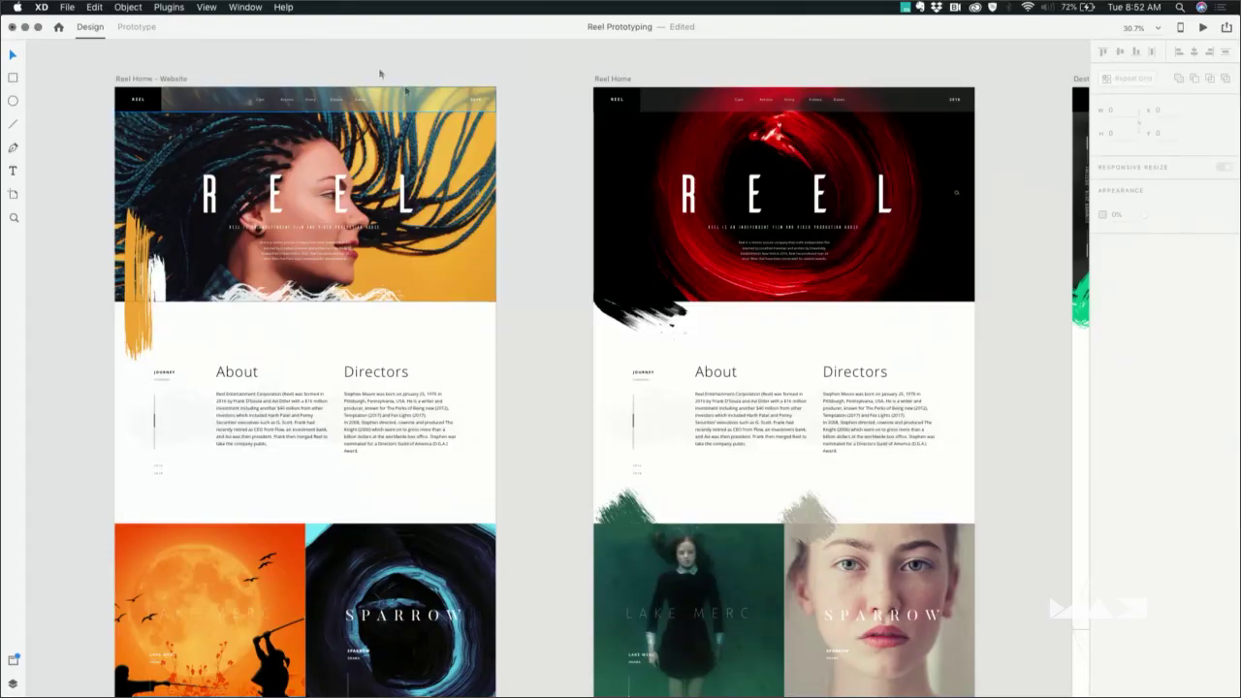
Inspect the fixed-position setting of the website's header bar and its white and orange brush strokes, and briefly preview the page
left_click(225, 96)
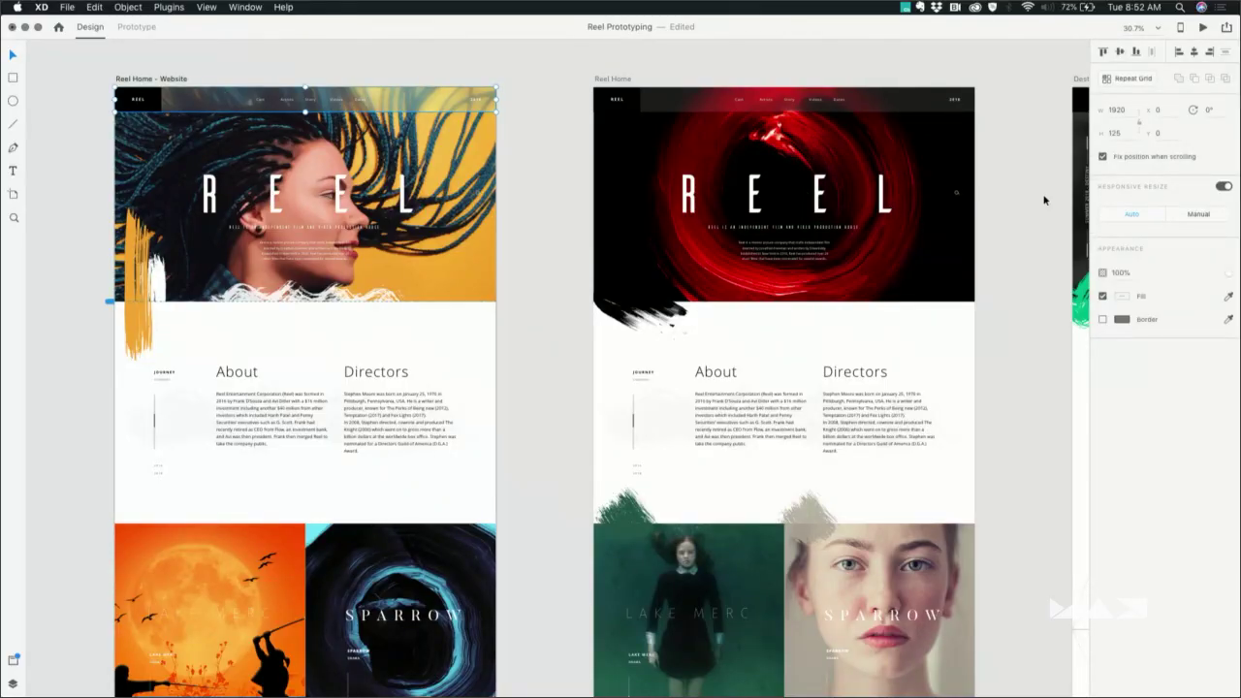
left_click(281, 298)
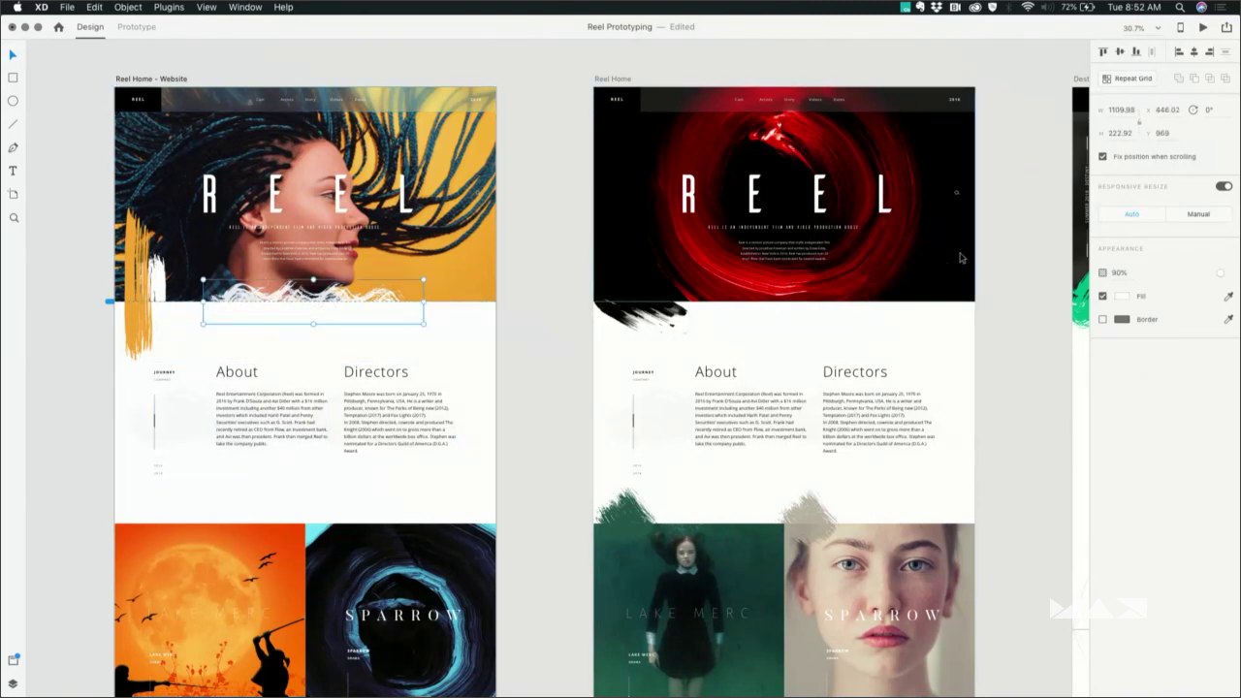
left_click(157, 294)
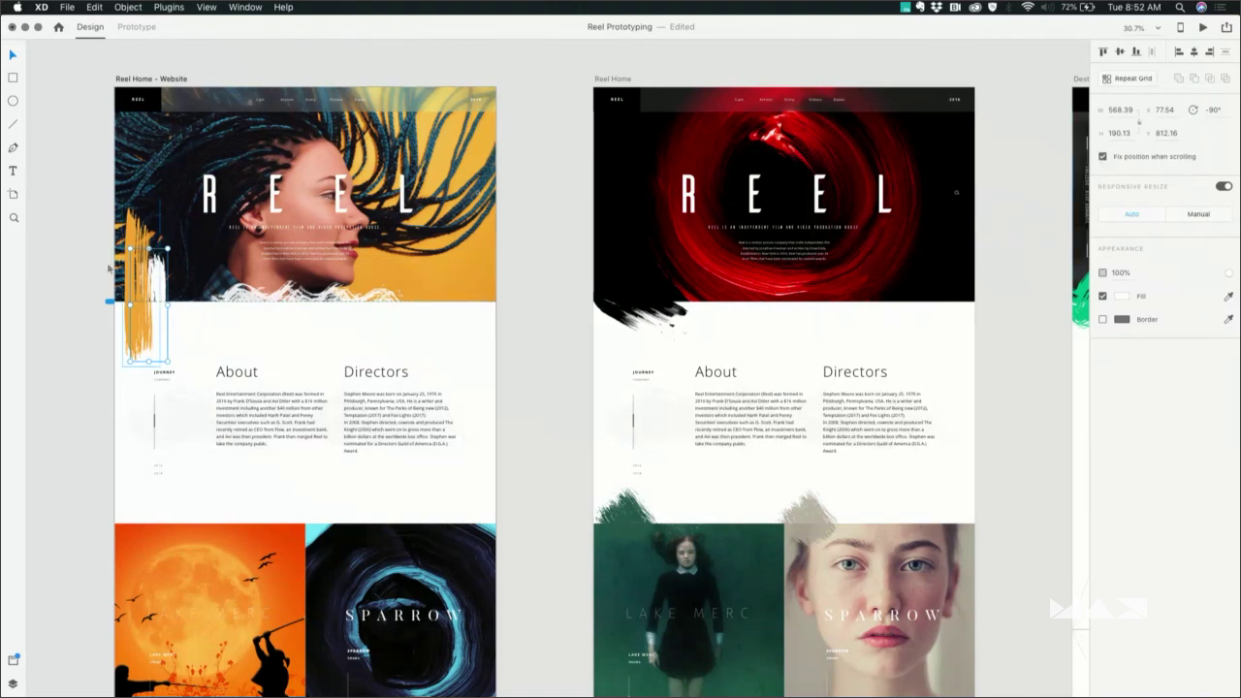
left_click(140, 272)
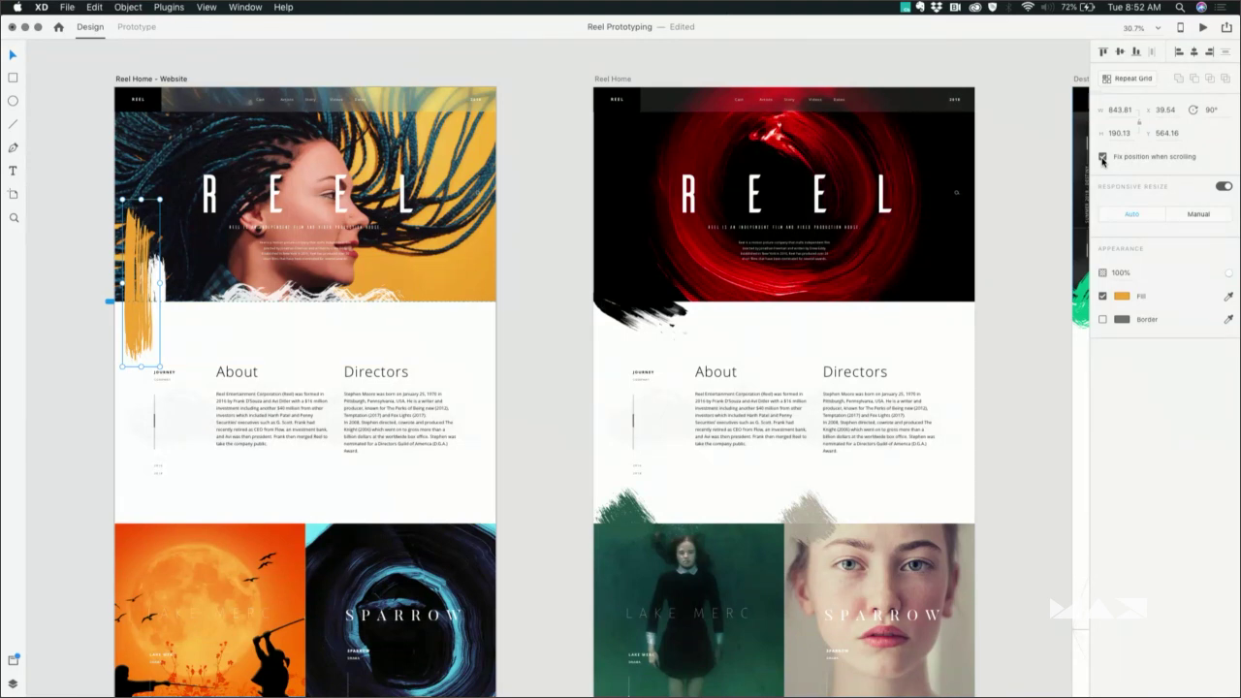
left_click(1201, 29)
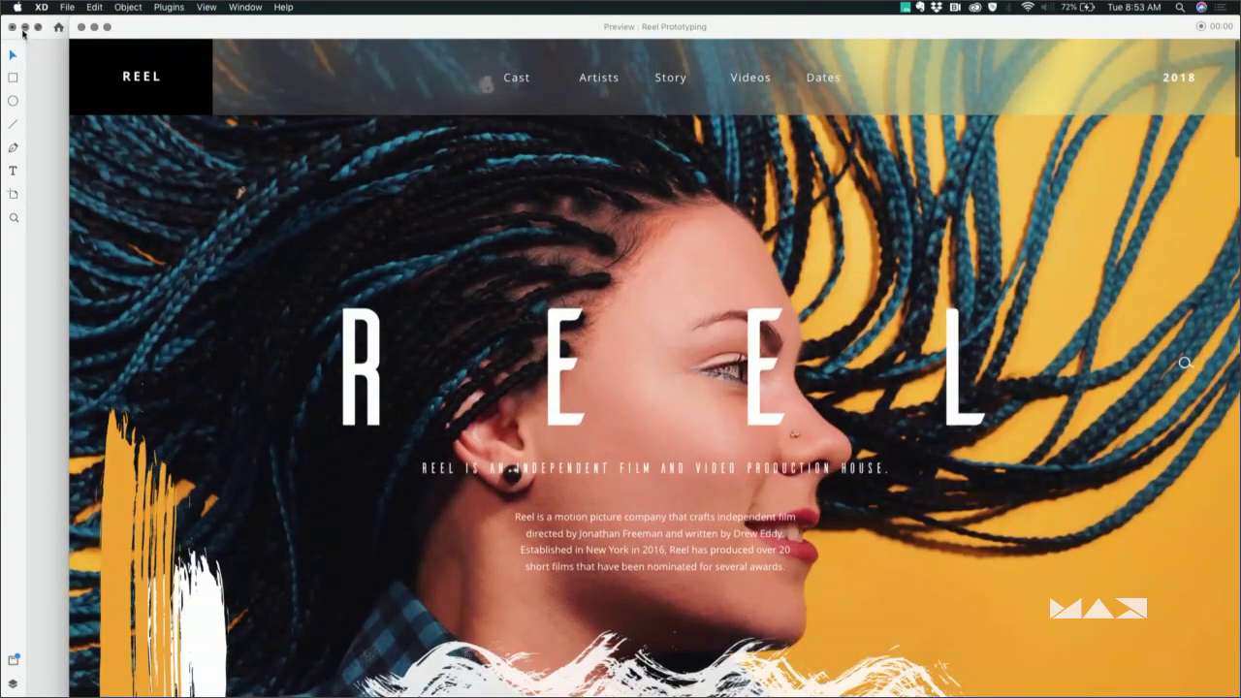
left_click(81, 28)
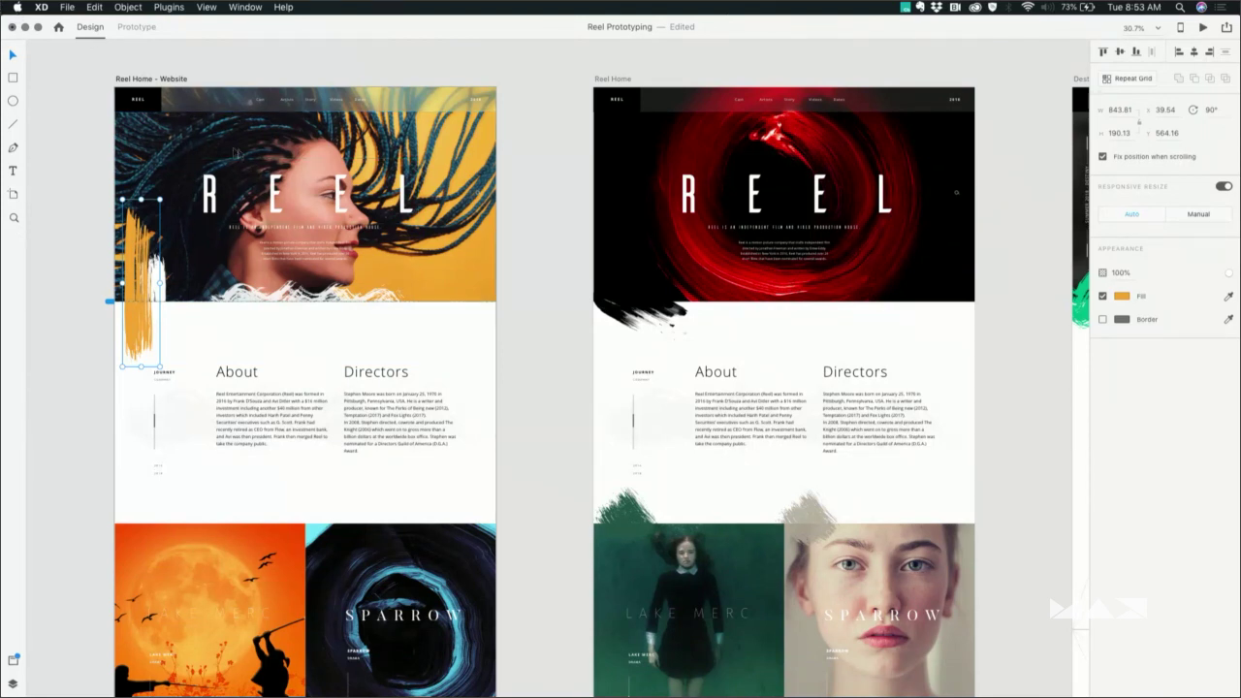
Fix the hero image's position when scrolling on the Reel Home - Website artboard and test the effect in the preview
left_click(197, 140)
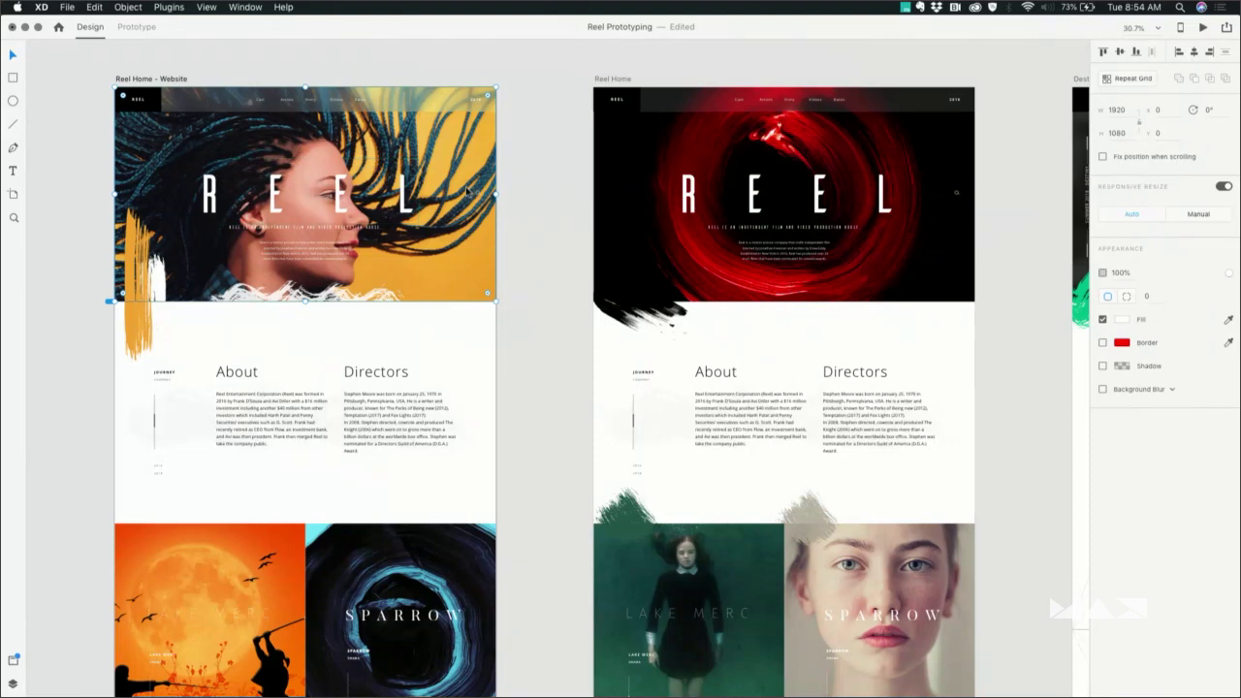
left_click(1103, 156)
left_click(1202, 28)
scroll(916, 427, "down", 3)
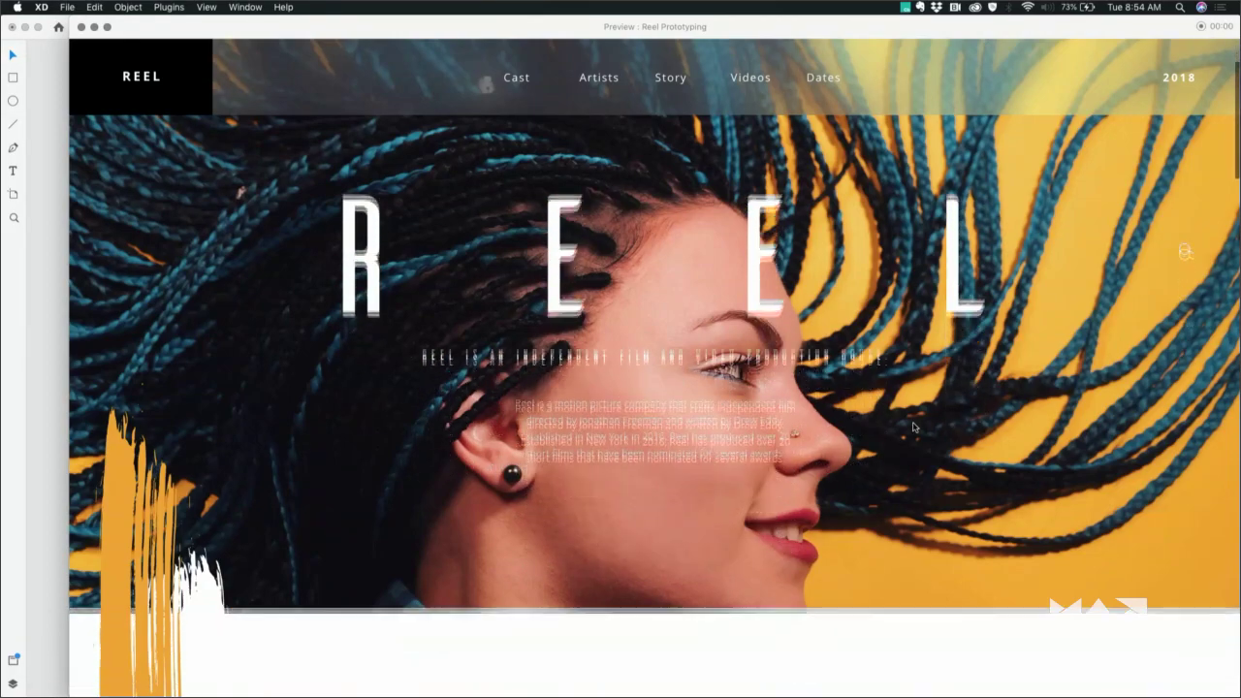
scroll(912, 427, "down", 5)
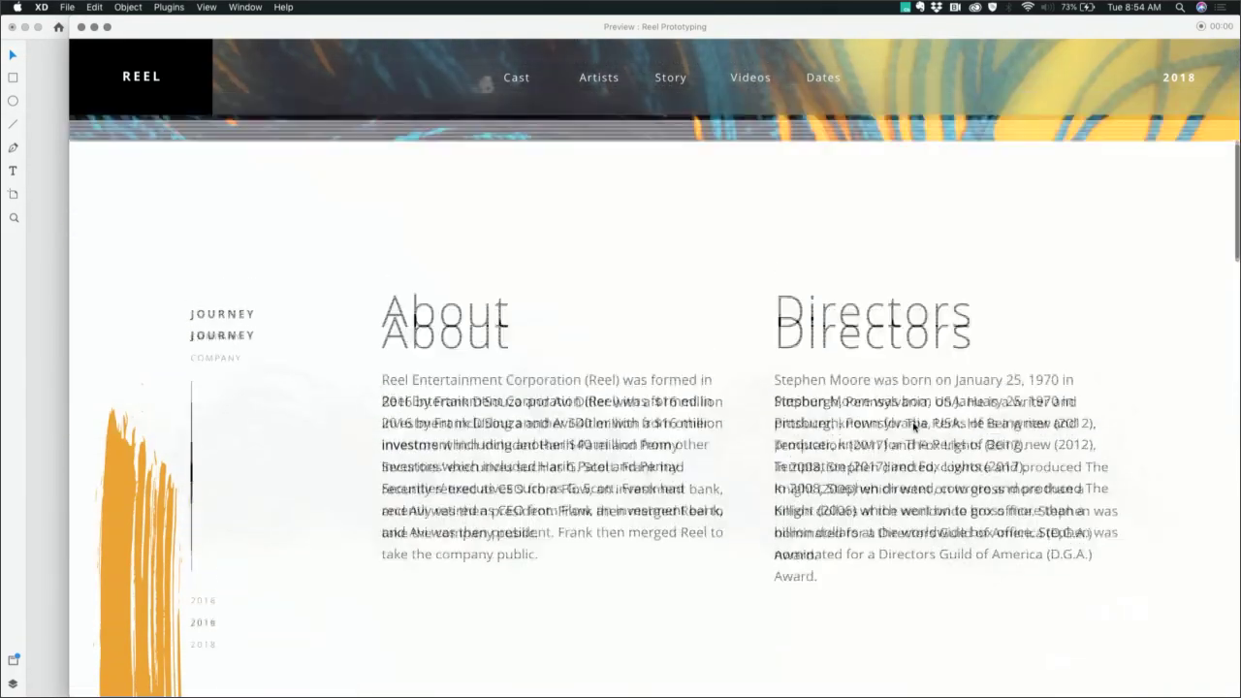
scroll(912, 426, "up", 4)
scroll(912, 427, "up", 3)
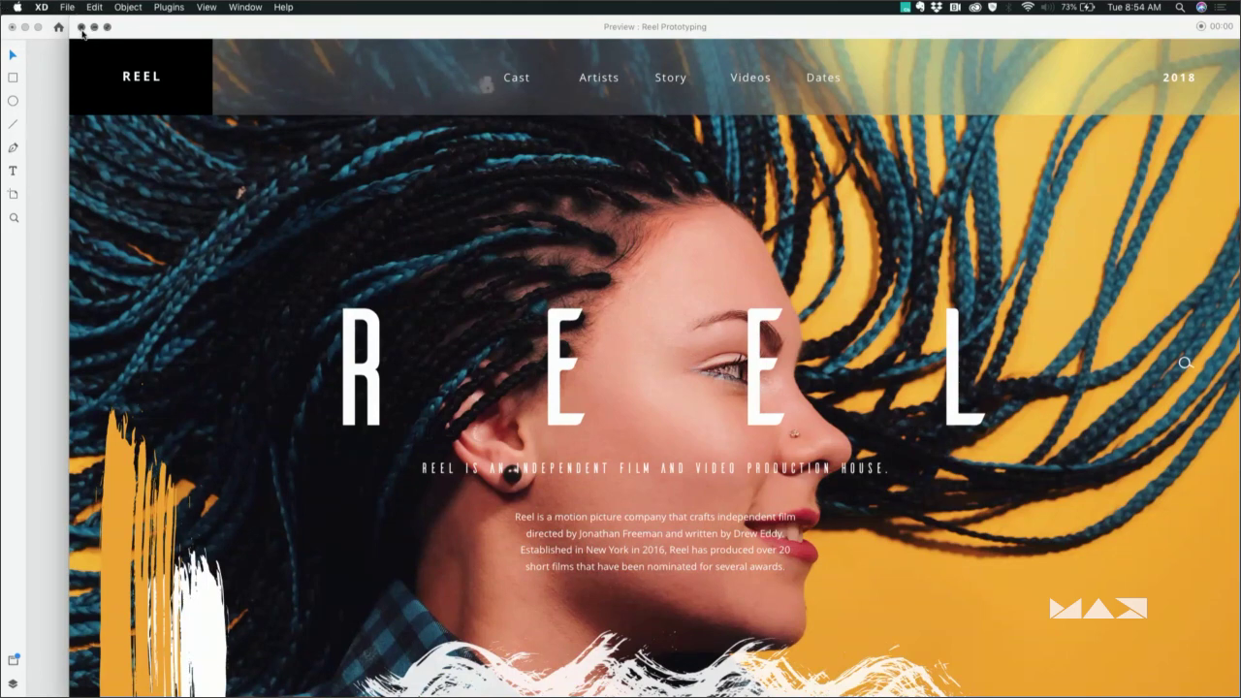
left_click(81, 29)
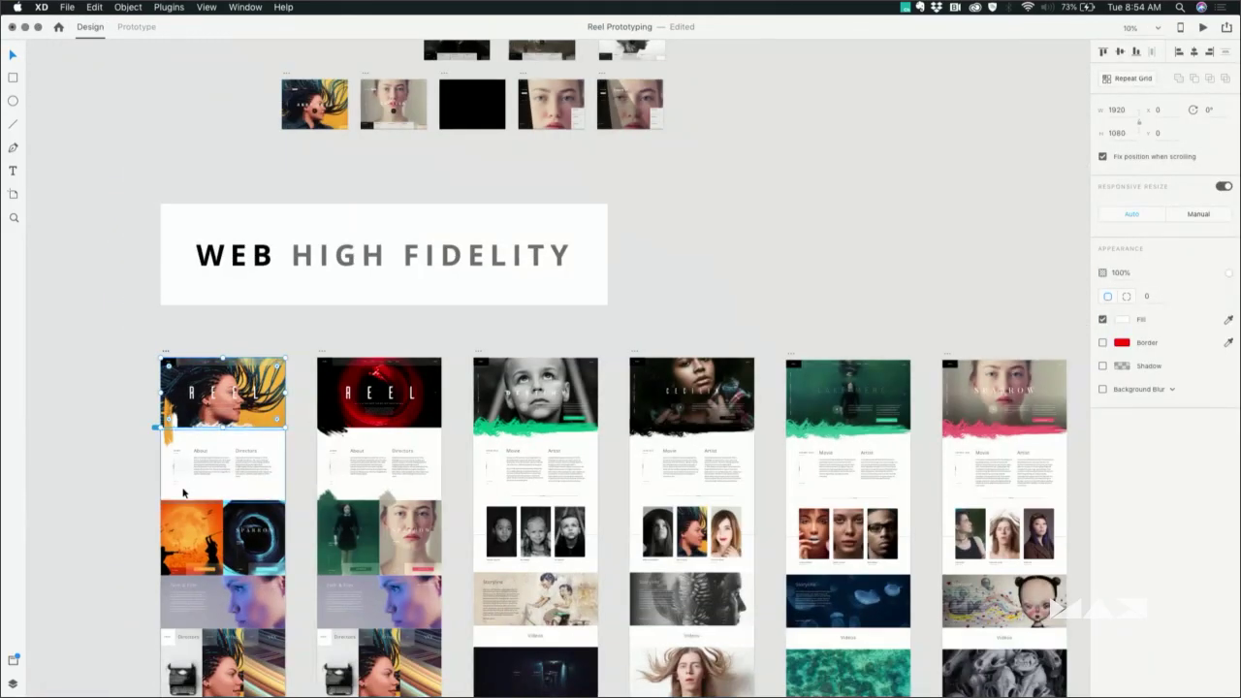
Go to the iPhone Flow - Mobile artboards and show the first artboard's links in prototype mode
scroll(183, 493, "up", 10)
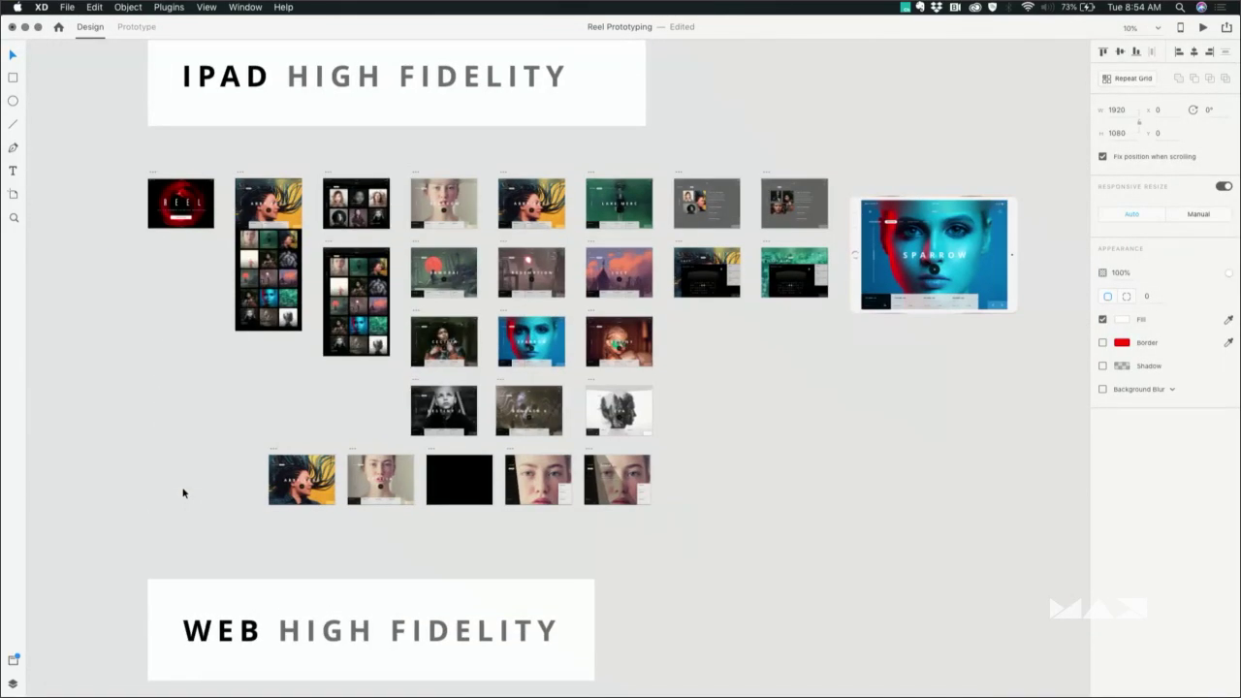
scroll(183, 493, "down", 3)
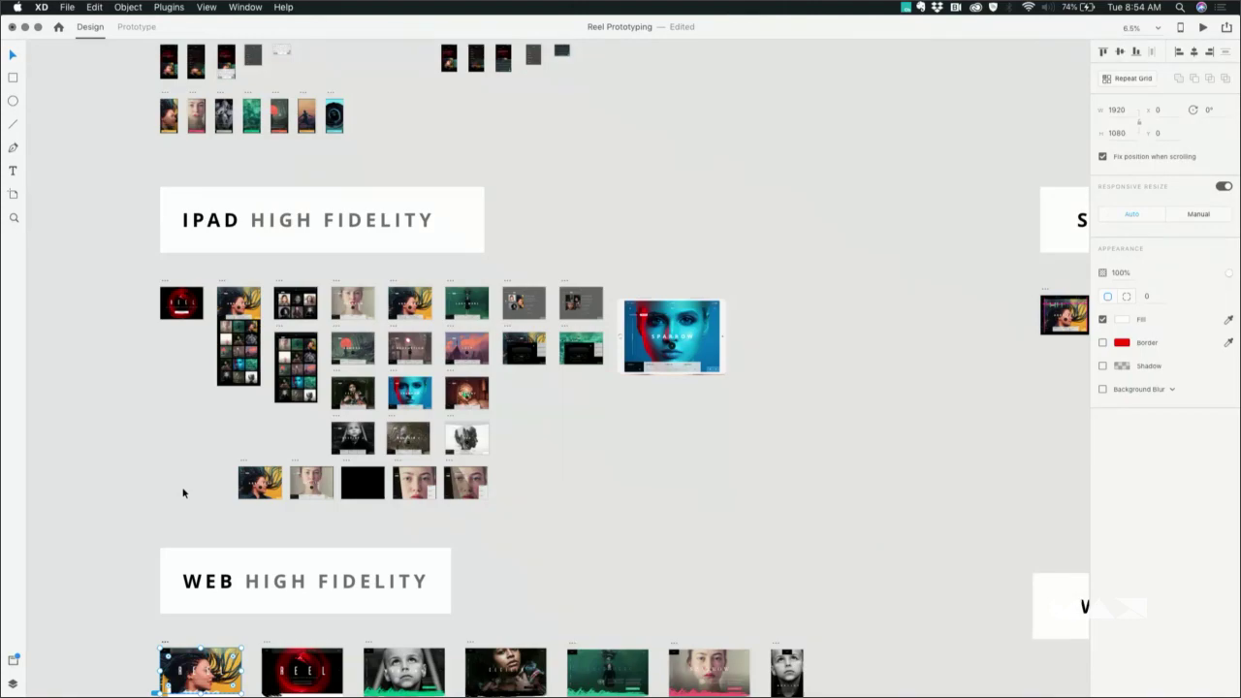
scroll(152, 457, "right", 10)
scroll(152, 457, "up", 3)
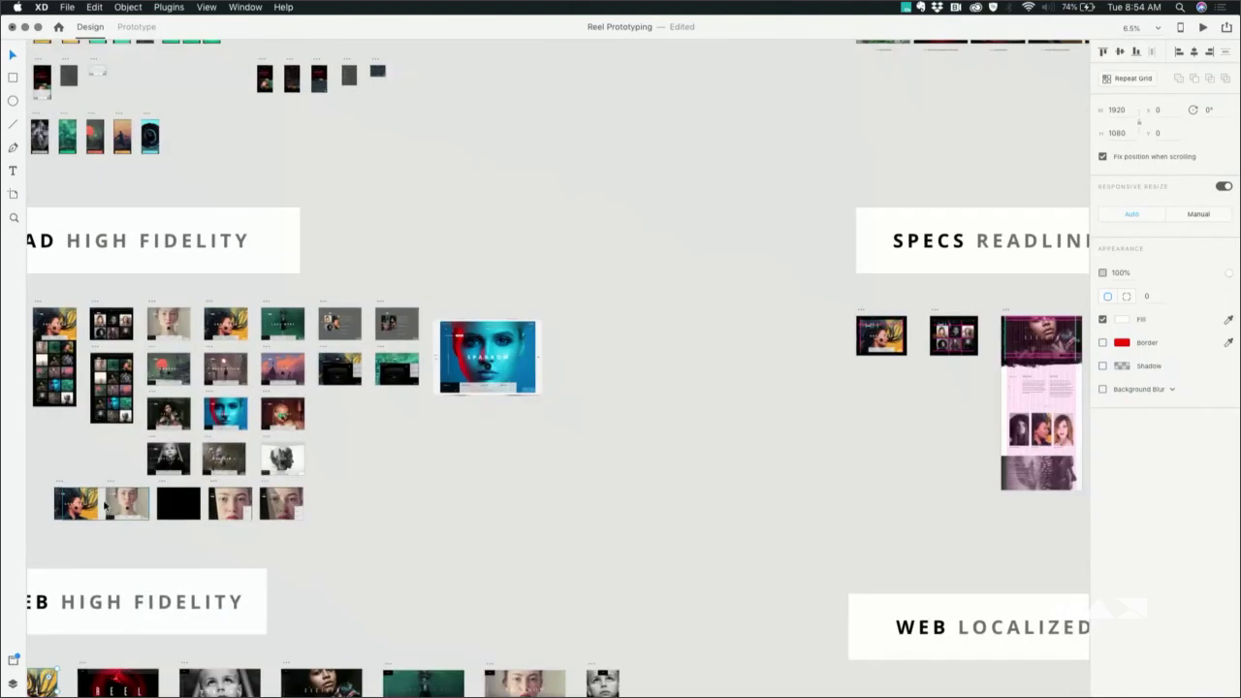
scroll(362, 393, "left", 10)
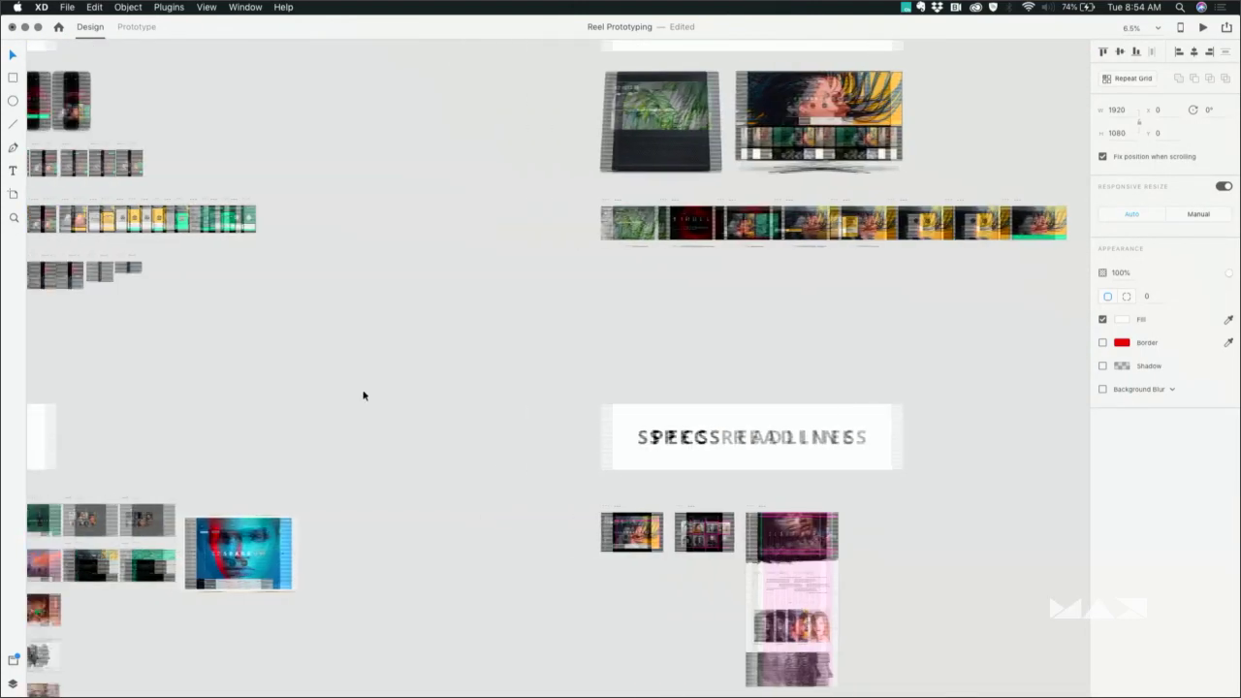
scroll(362, 394, "left", 2)
scroll(362, 394, "down", 2)
scroll(363, 393, "up", 5)
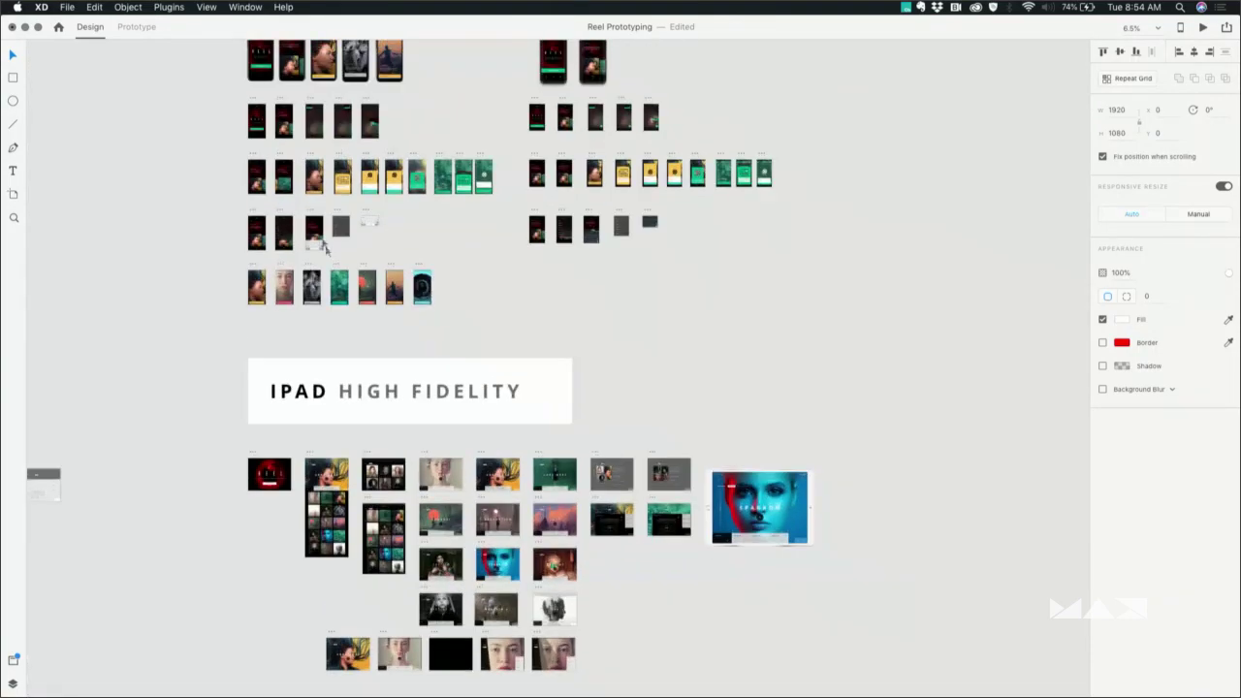
scroll(299, 188, "up", 5)
scroll(298, 182, "up", 5)
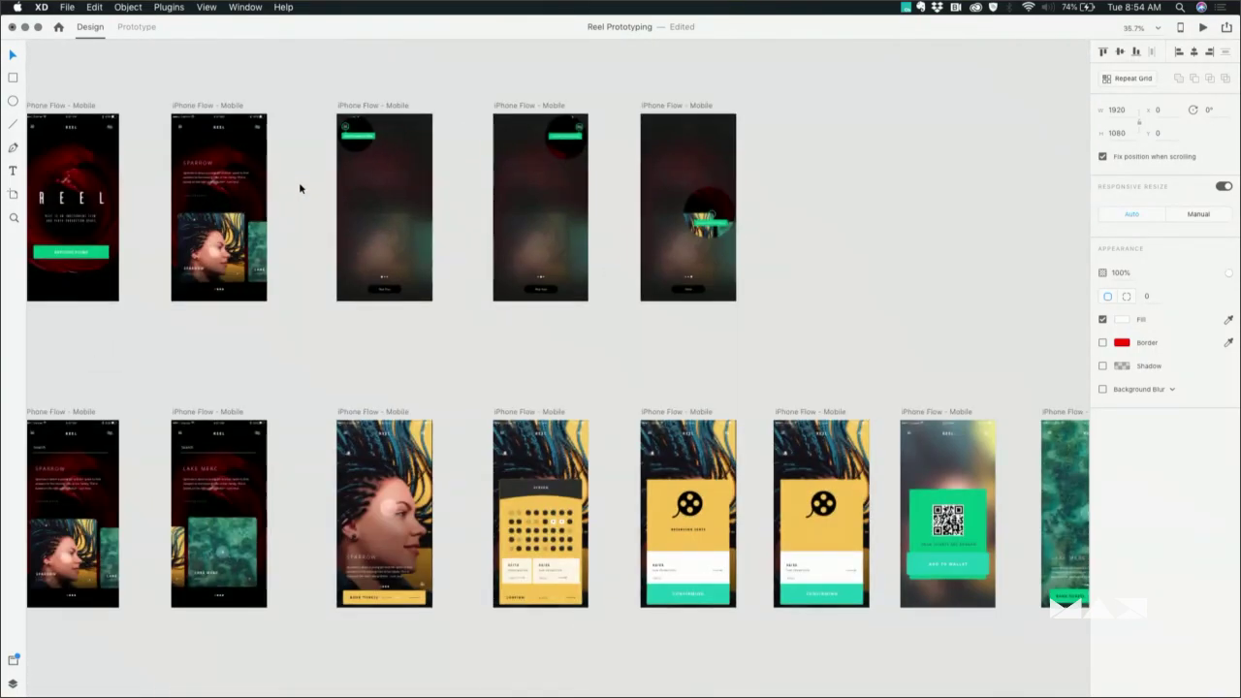
scroll(252, 184, "left", 3)
scroll(215, 187, "up", 2)
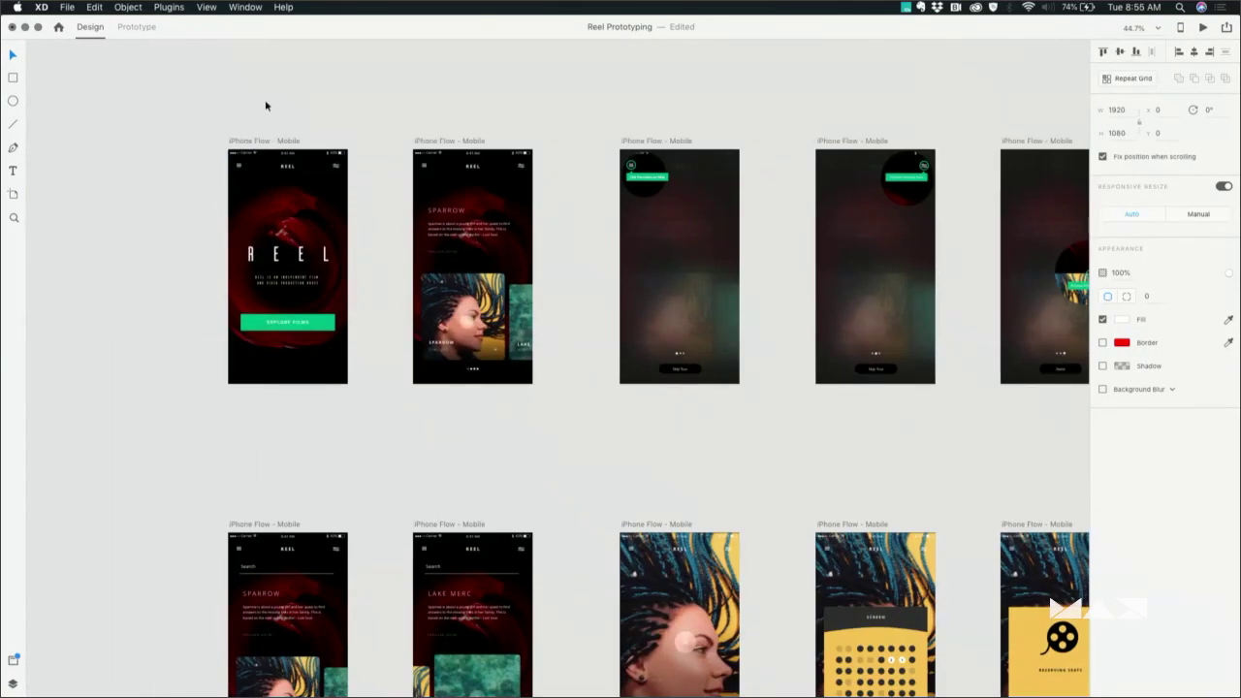
scroll(268, 116, "right", 3)
scroll(267, 115, "down", 1)
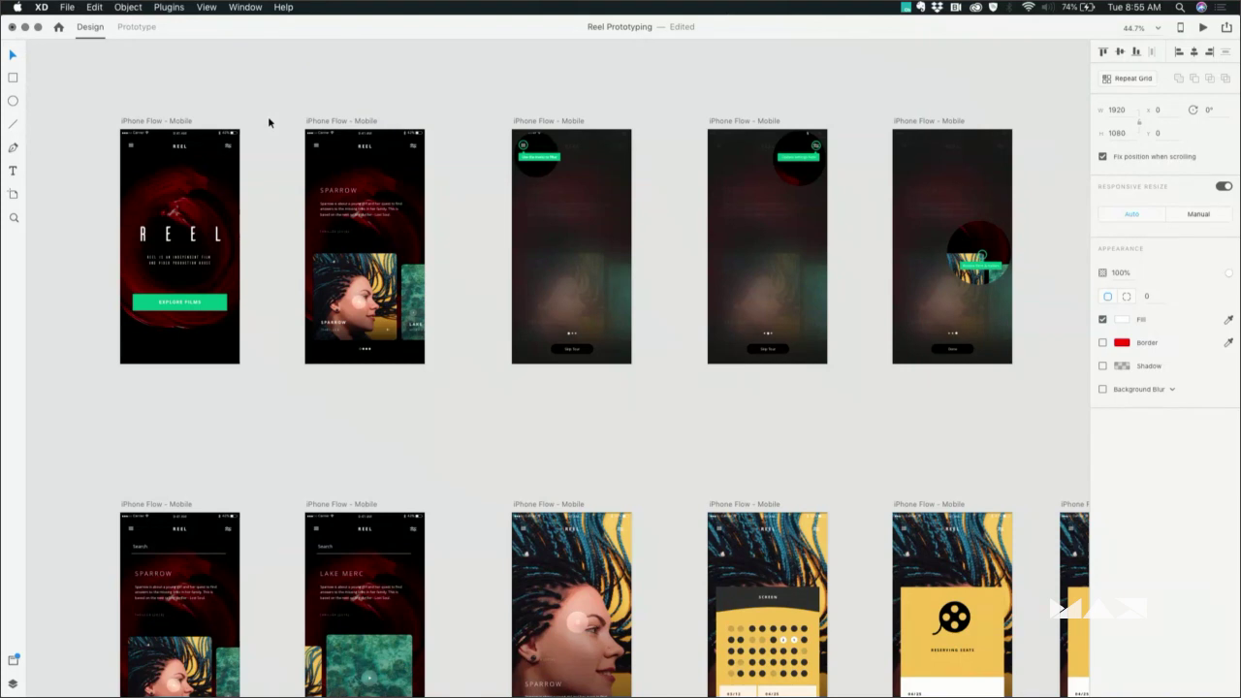
left_click(148, 122)
left_click(136, 27)
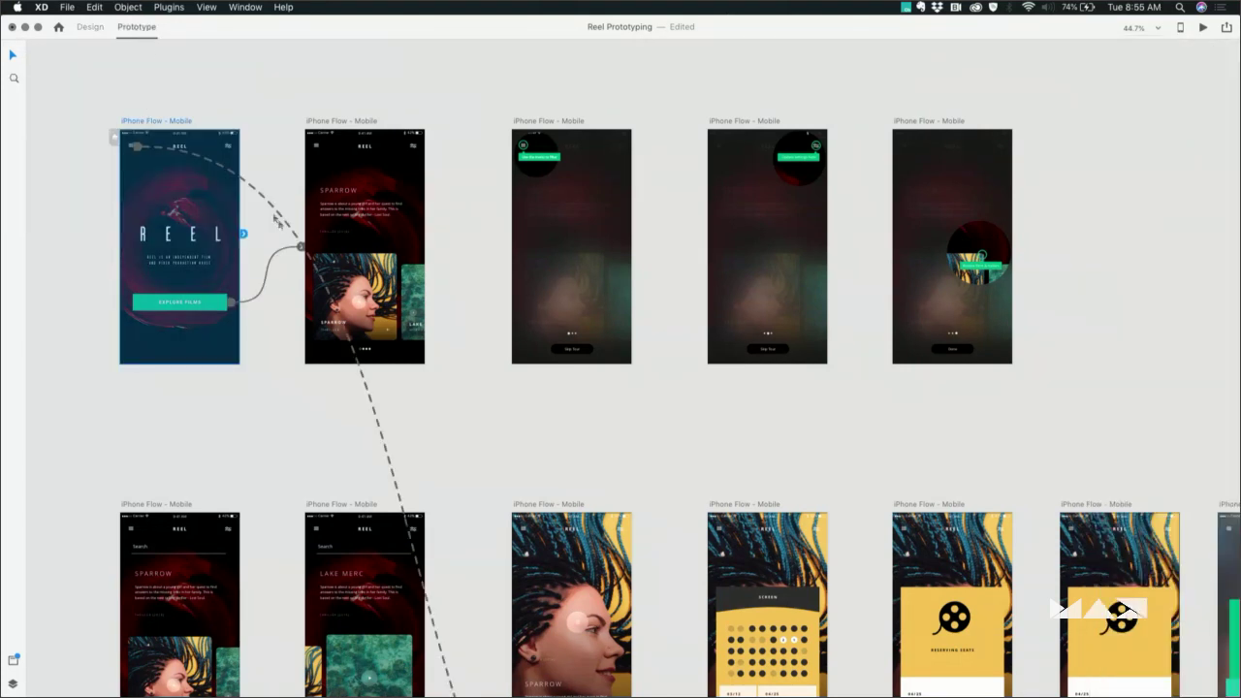
Remove the existing links between the top-row iPhone Flow artboards, including the link from the Explore Films button
left_click_drag(231, 302, 263, 291)
left_click(352, 125)
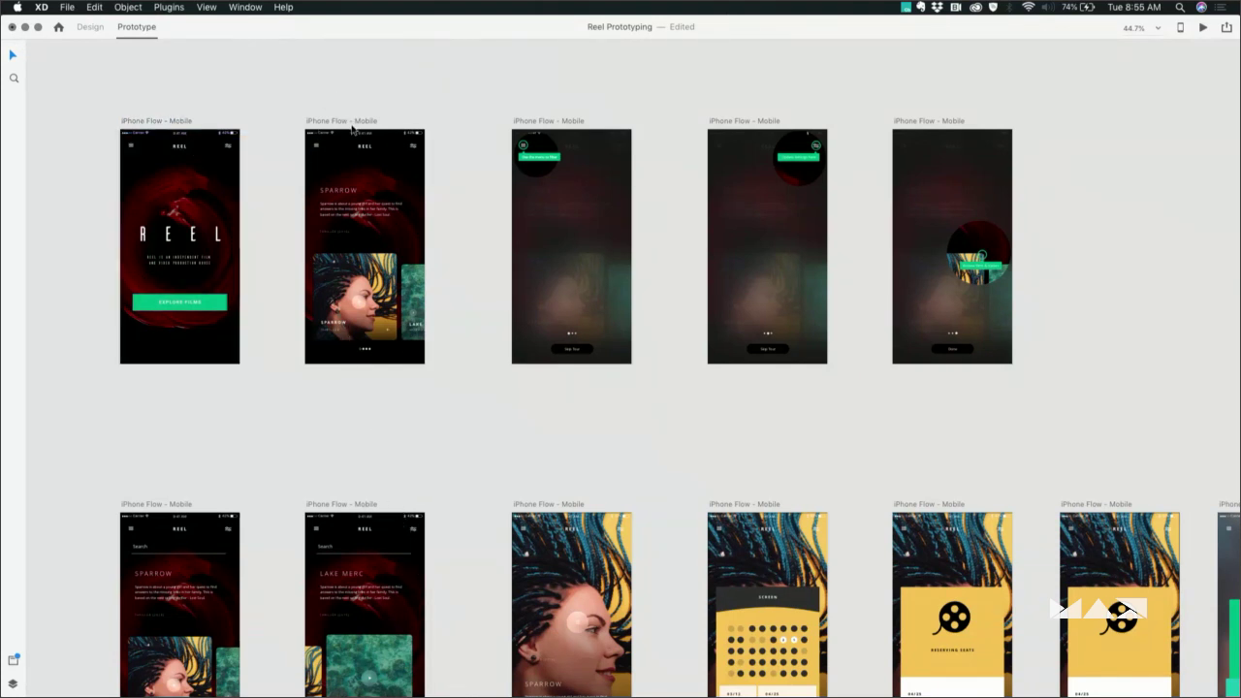
left_click(362, 123)
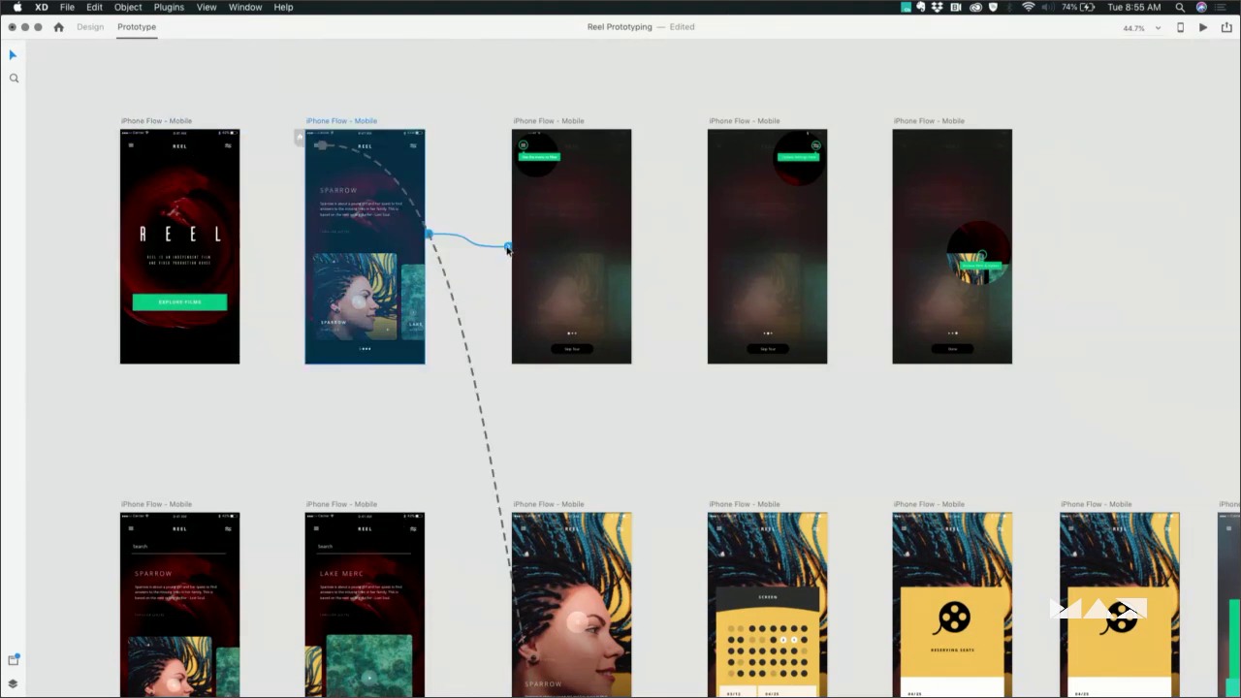
left_click(567, 122)
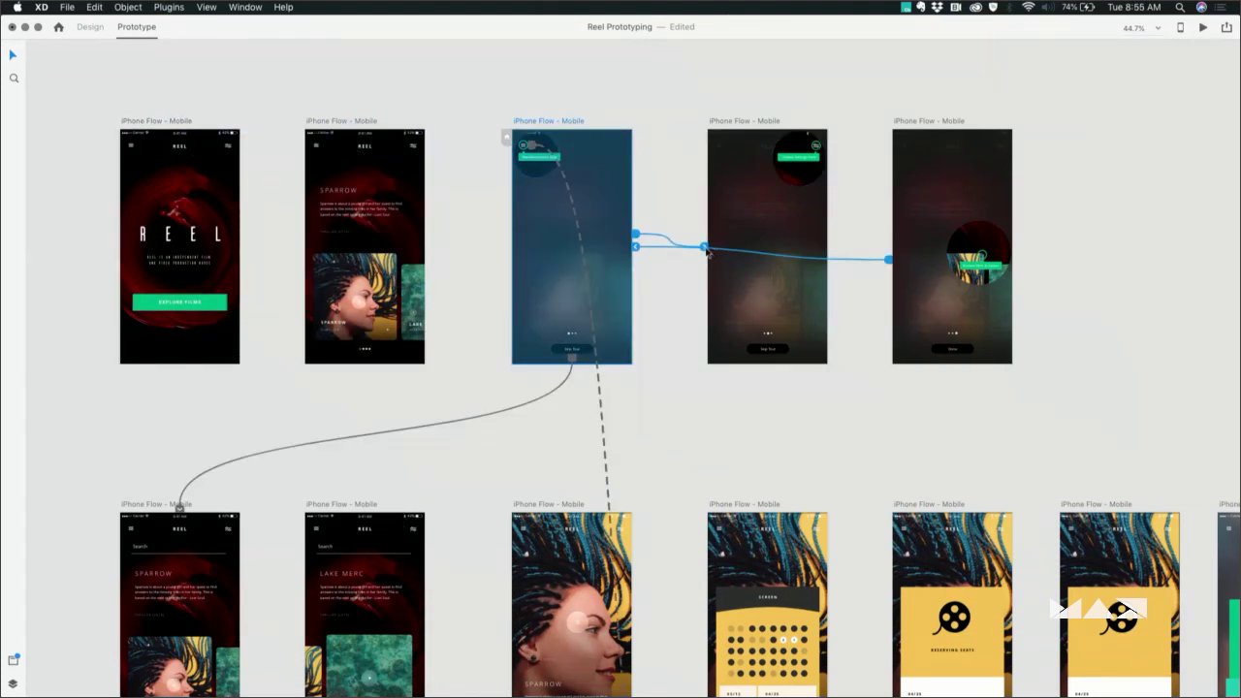
left_click_drag(706, 248, 684, 206)
left_click(900, 264)
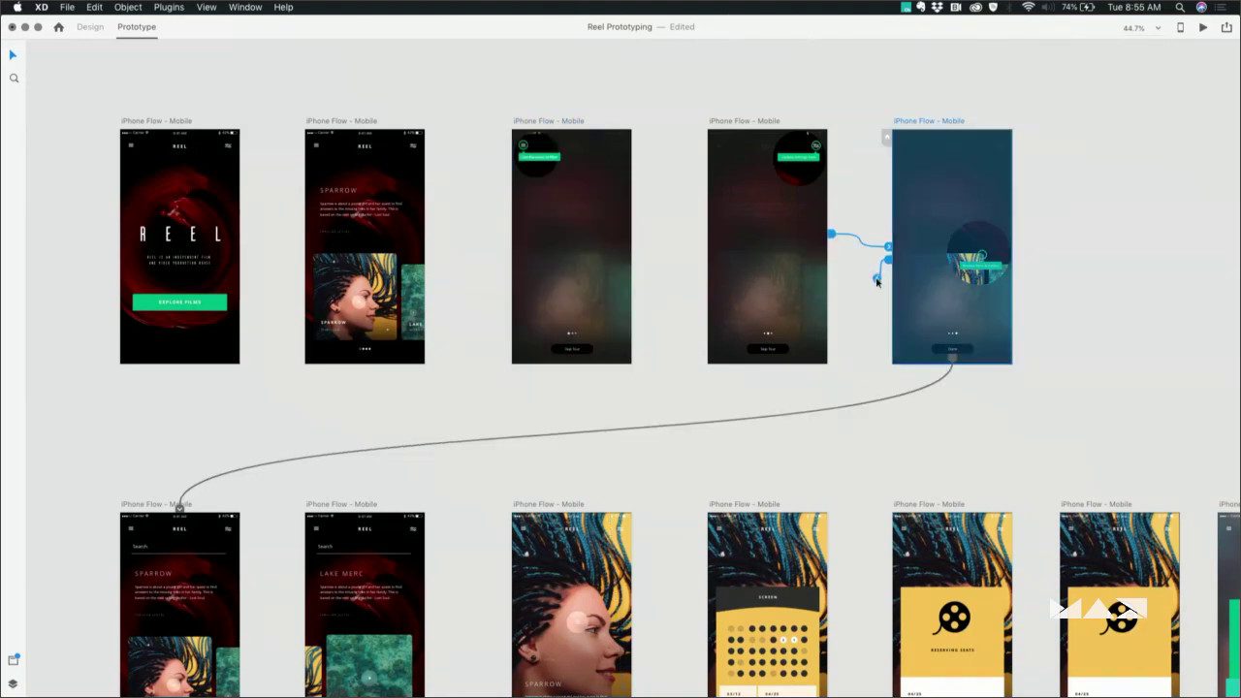
left_click_drag(892, 250, 869, 224)
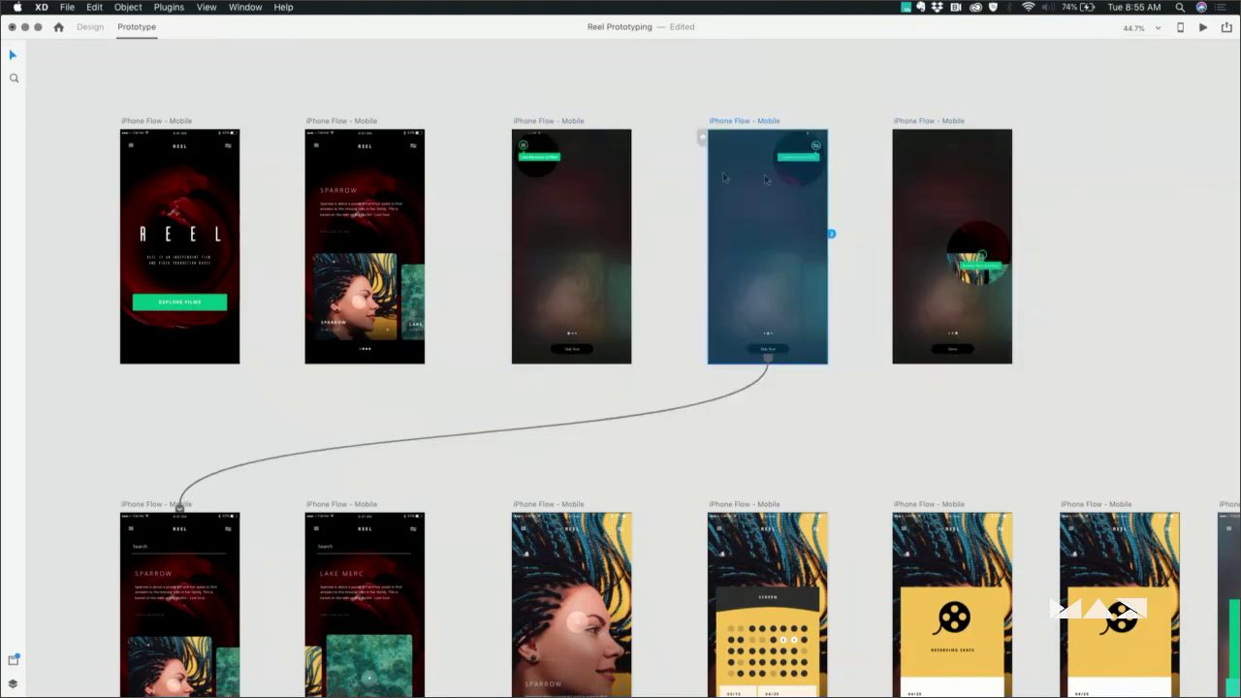
Link the Explore Films button on the first iPhone Flow artboard to the Sparrow artboard with a Tap trigger
left_click(176, 123)
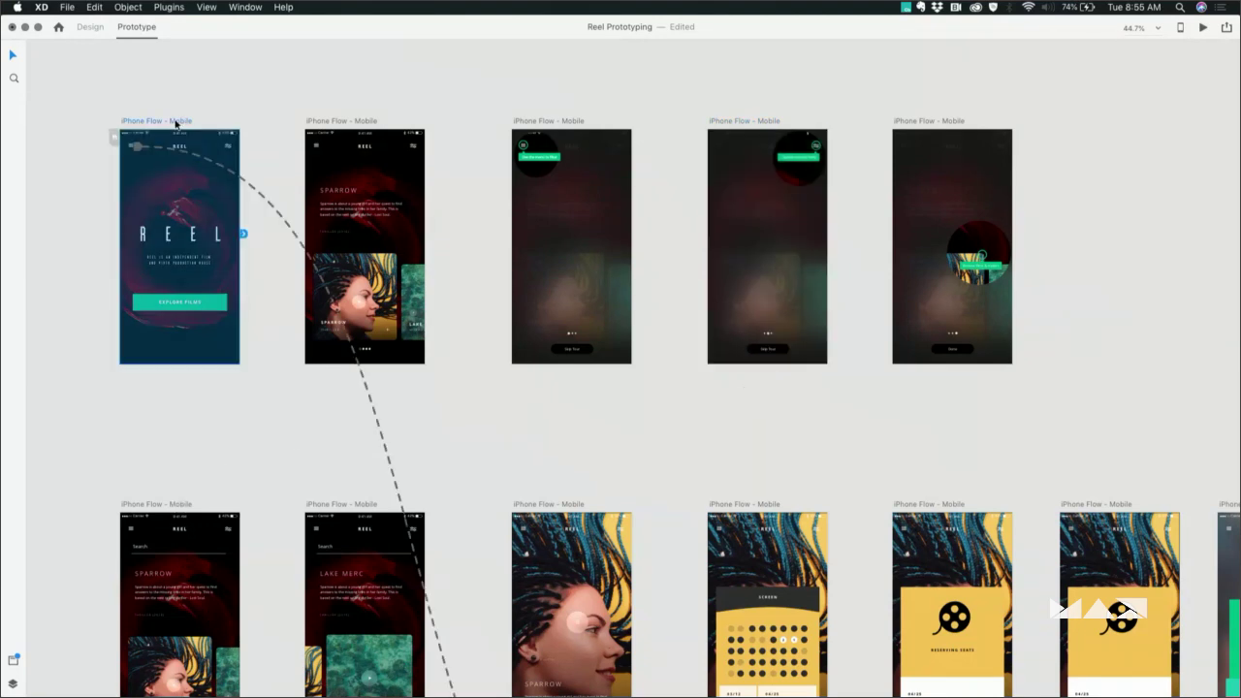
left_click(174, 211)
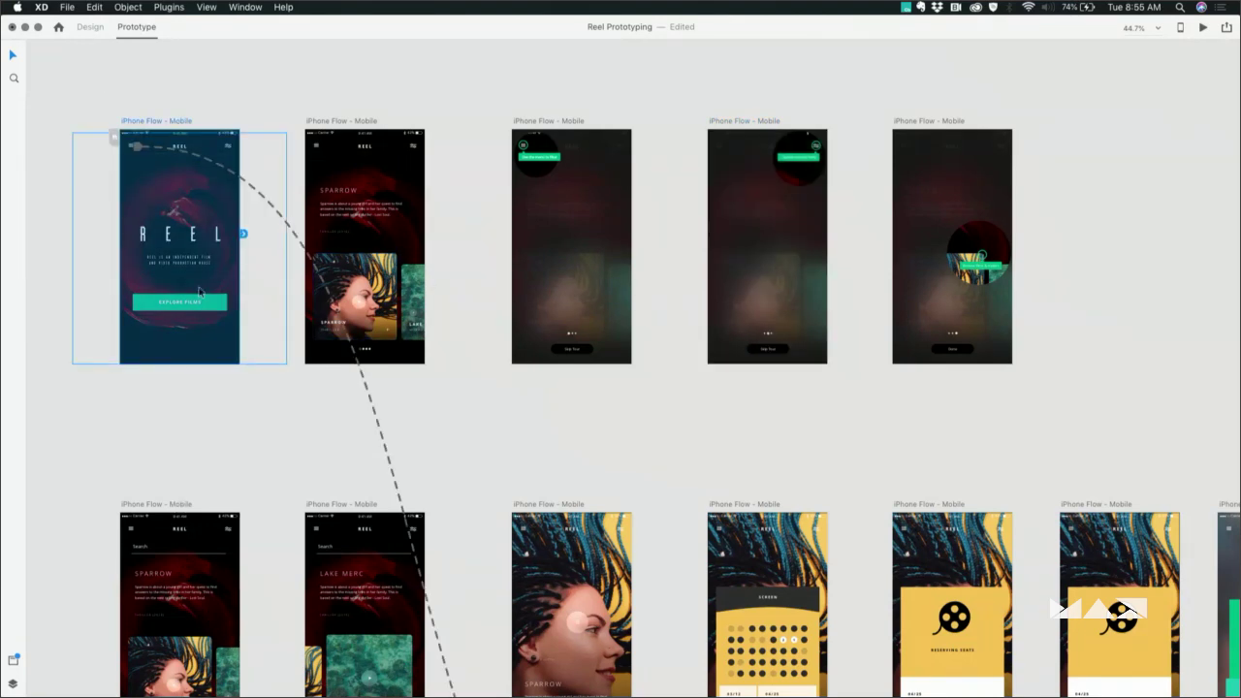
scroll(199, 299, "up", 5)
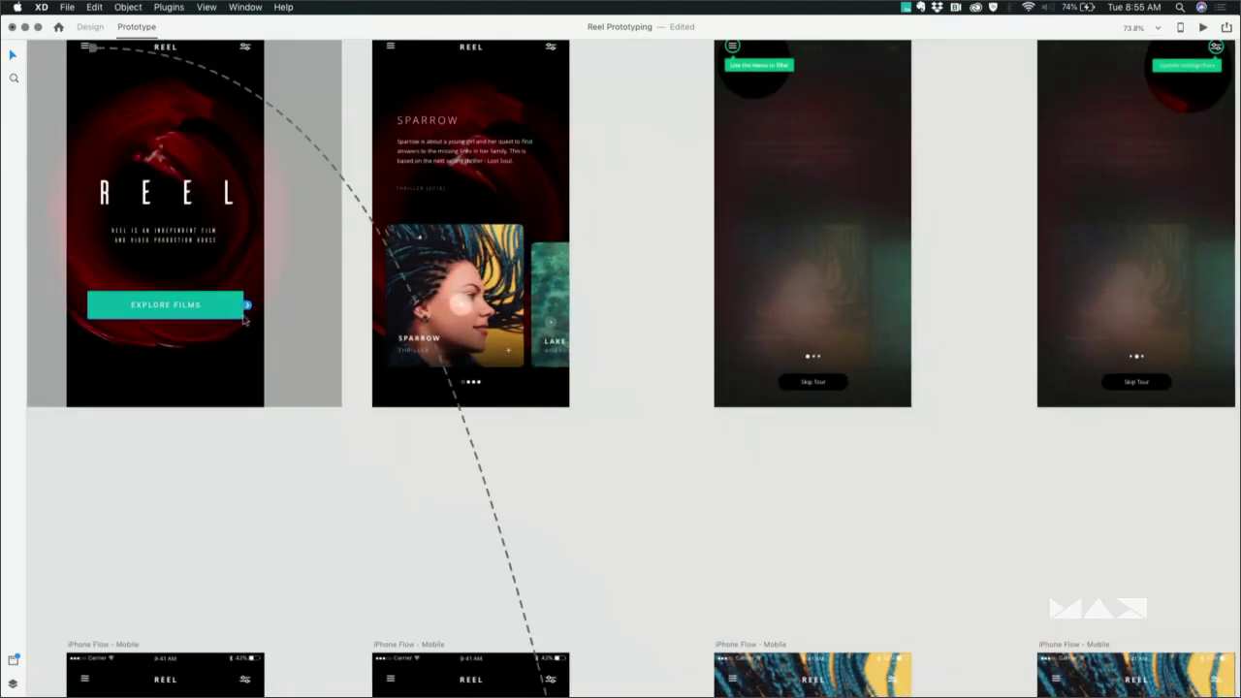
left_click_drag(248, 305, 378, 284)
left_click(360, 258)
left_click(359, 259)
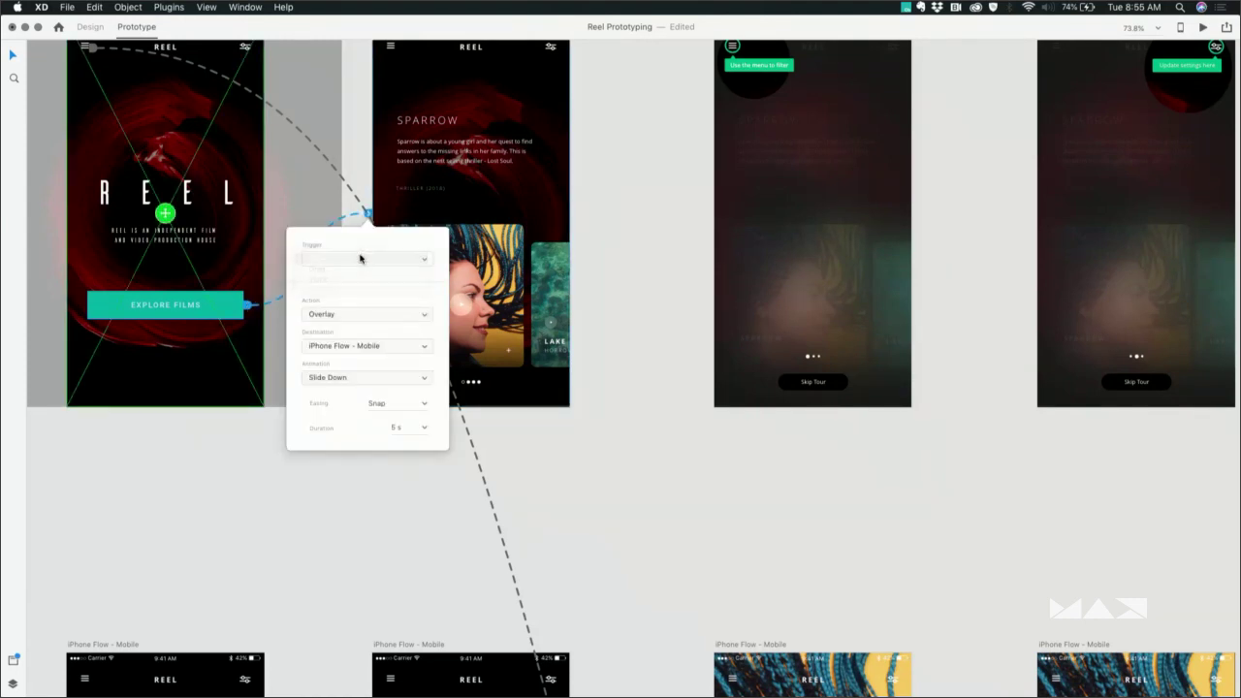
Set the Explore Films link's action to Transition and its animation to Dissolve
left_click(360, 314)
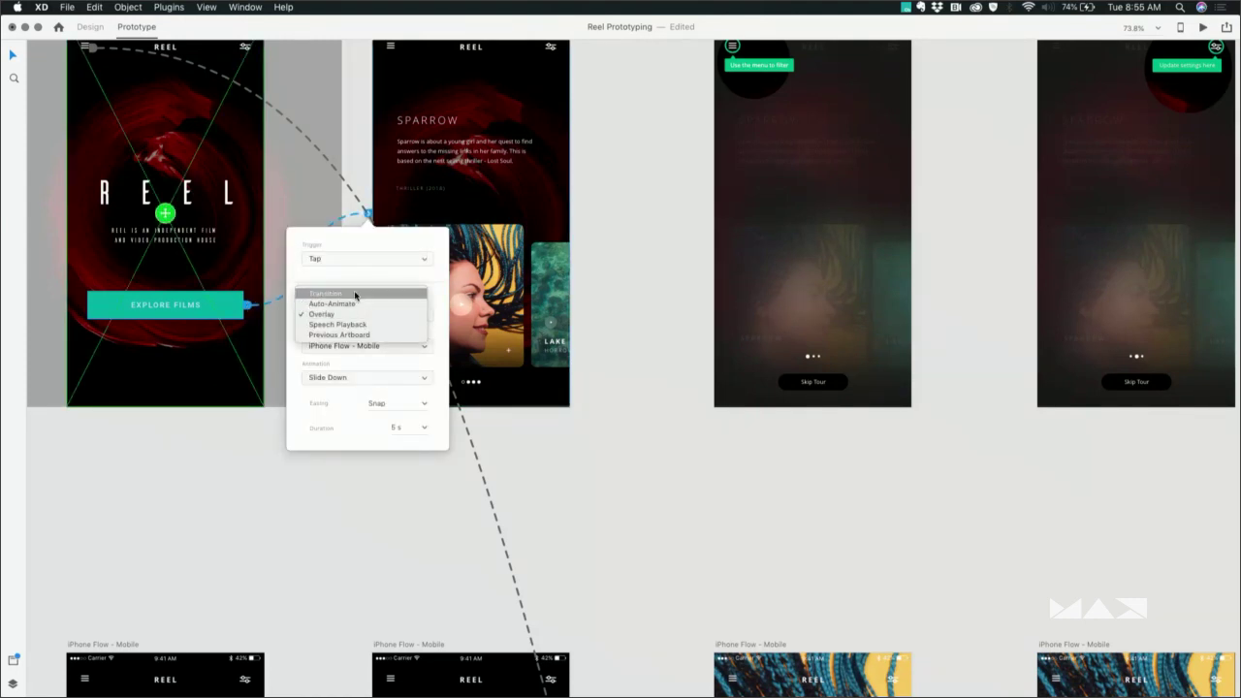
left_click(356, 294)
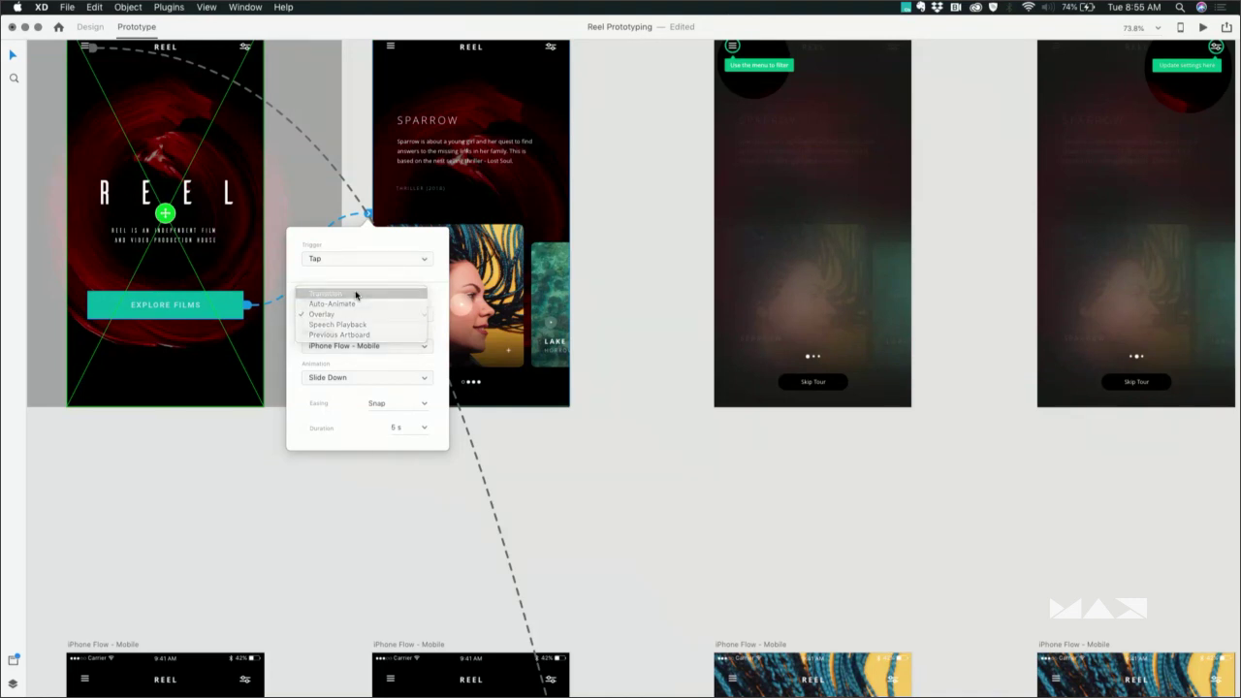
left_click(366, 379)
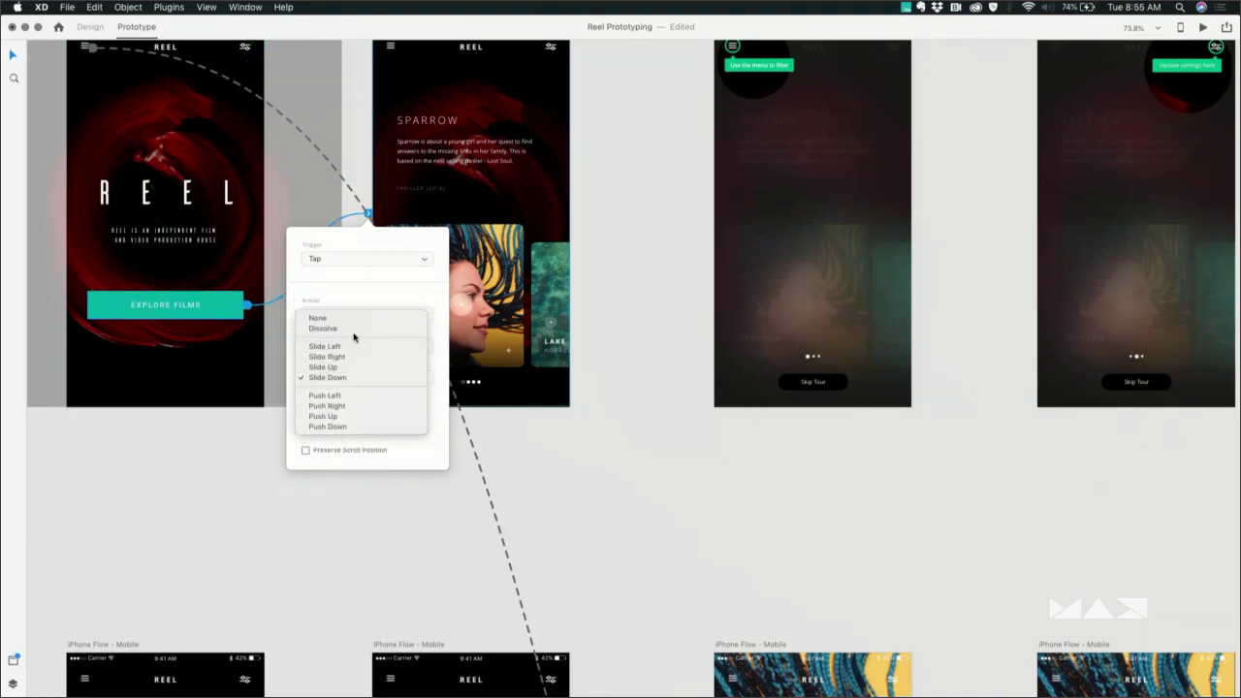
left_click(324, 328)
scroll(393, 131, "up", 3)
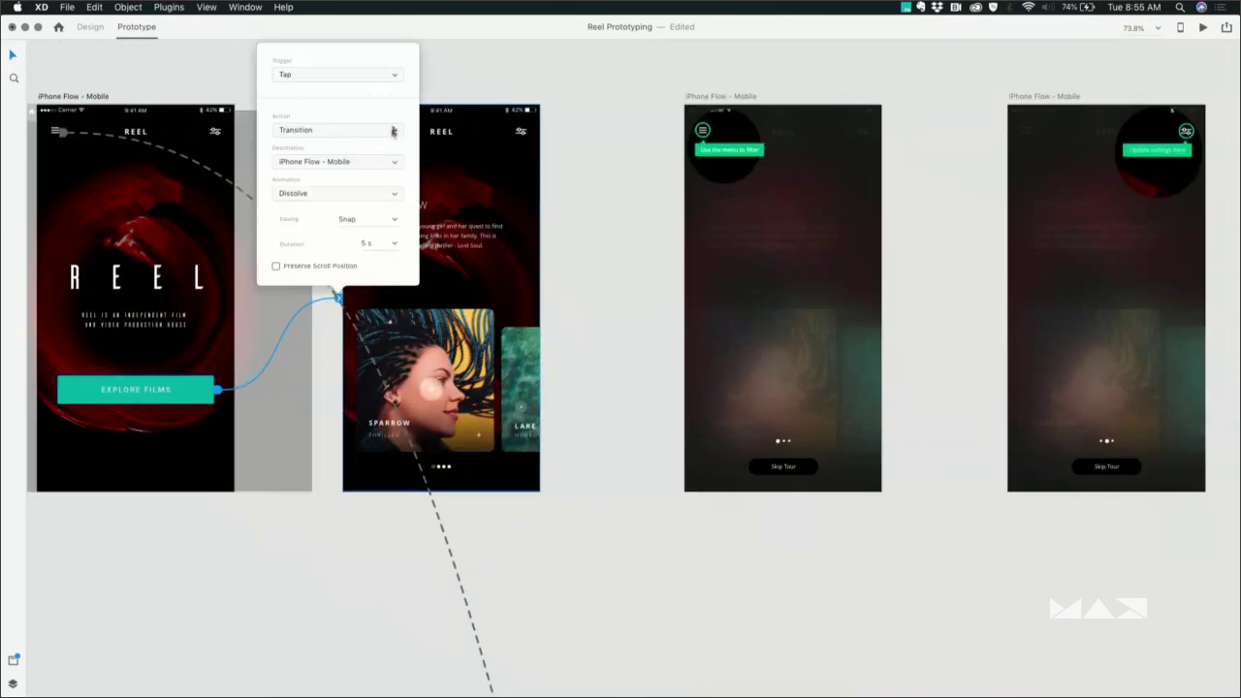
left_click(457, 94)
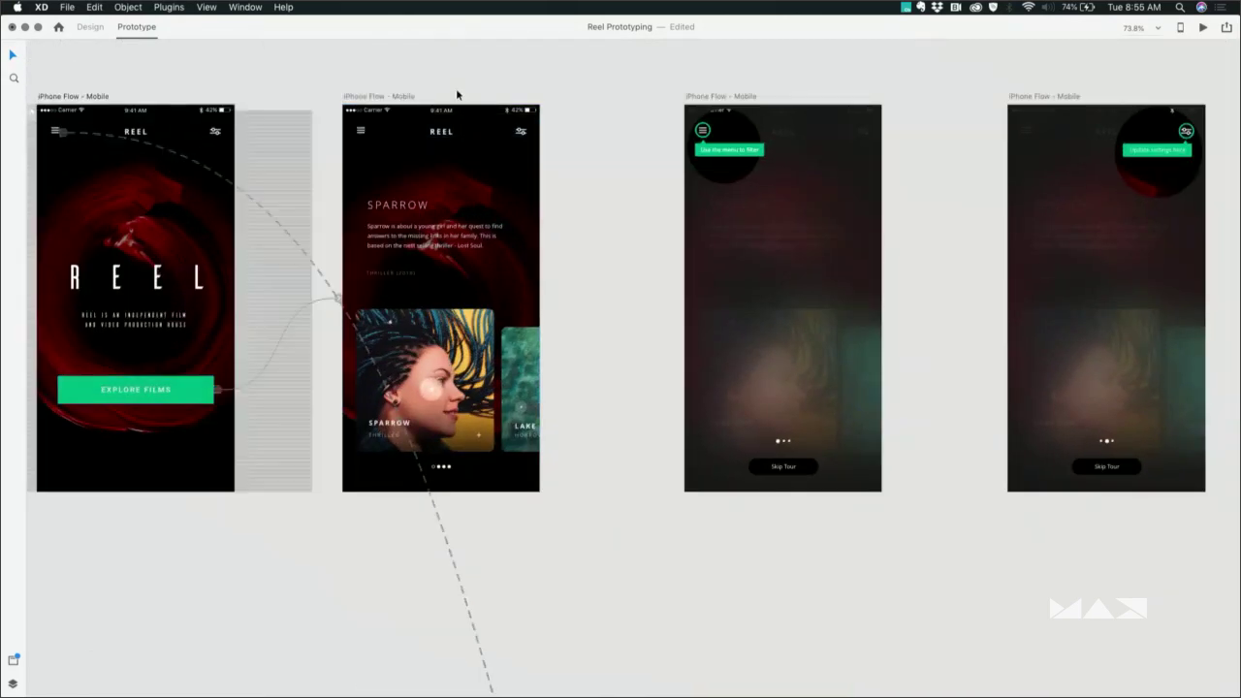
Link the Sparrow artboard to the first tour artboard with a Time trigger, a 1 s delay and a 0.8 s duration
left_click(378, 98)
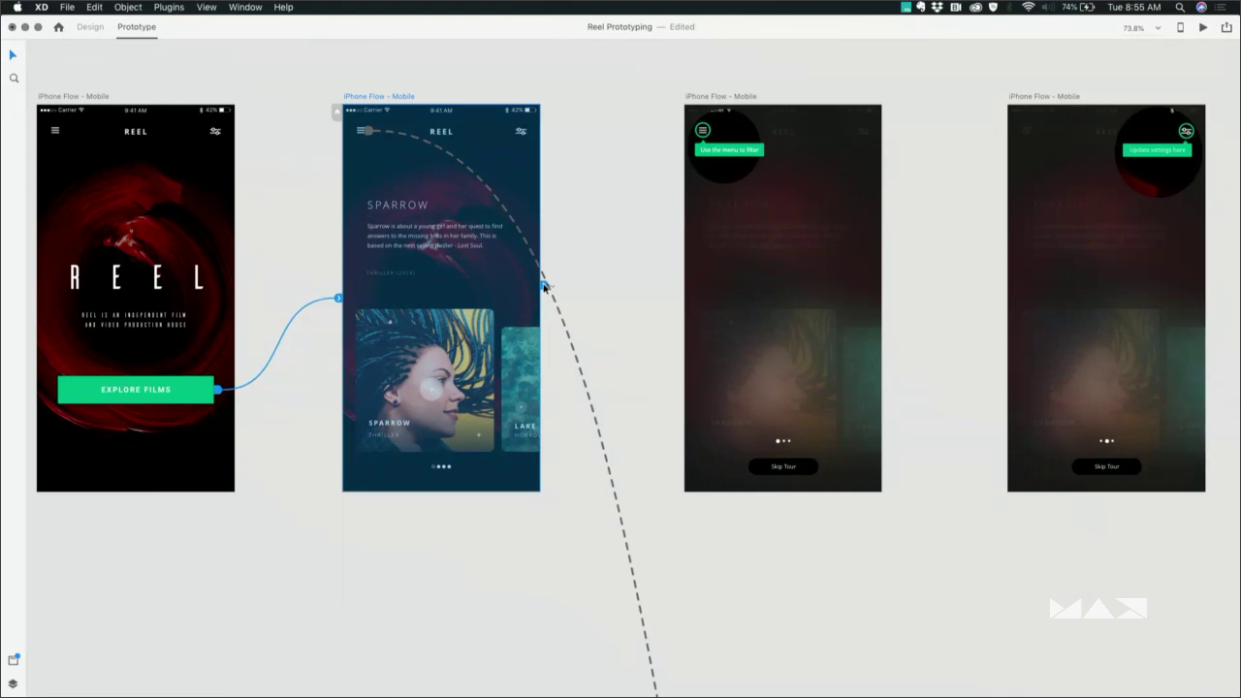
left_click_drag(544, 287, 687, 286)
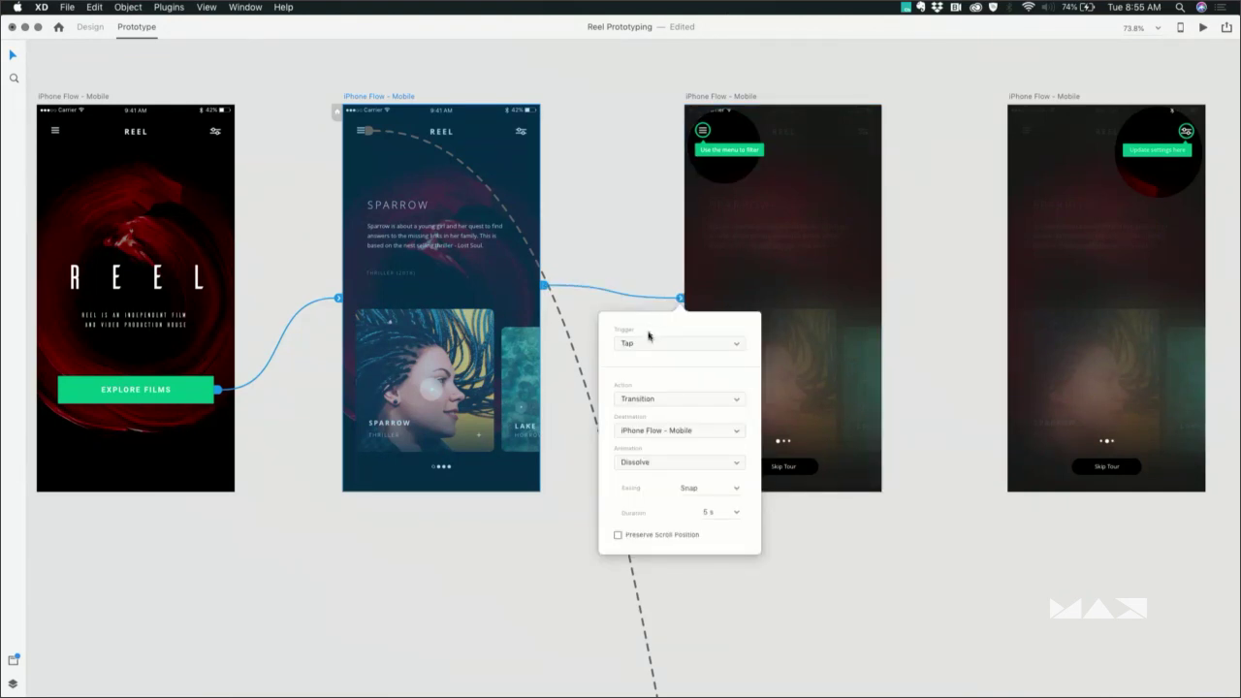
left_click(648, 341)
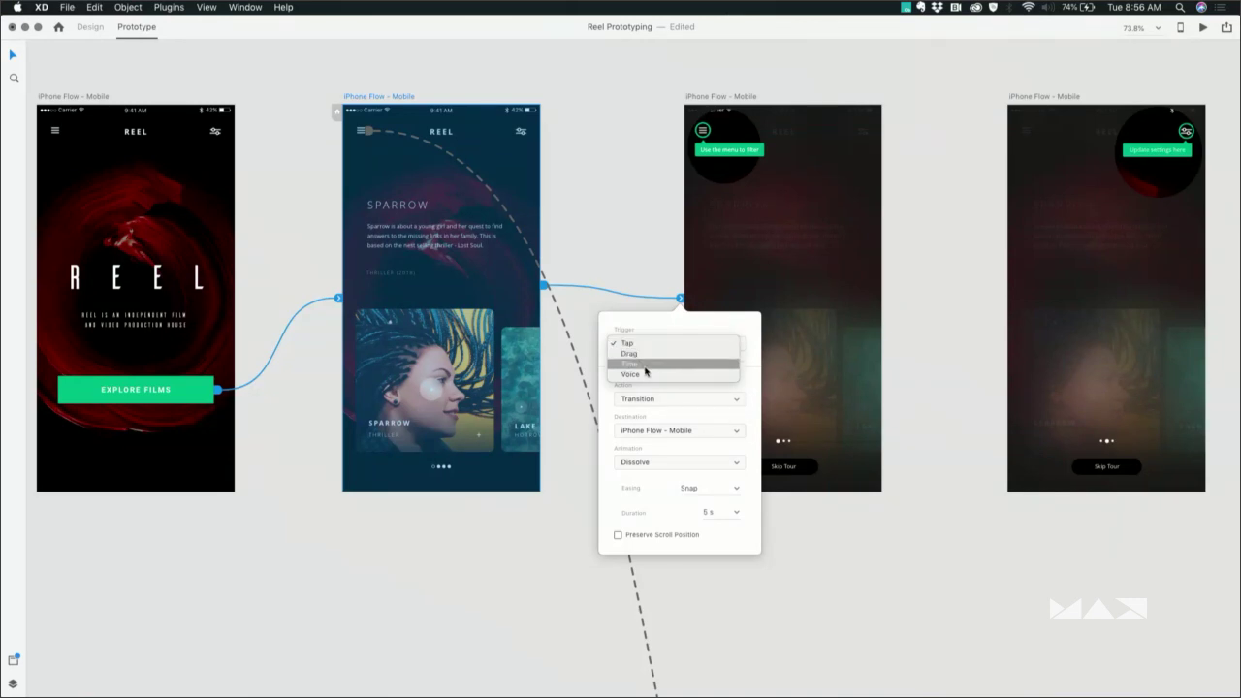
left_click(646, 364)
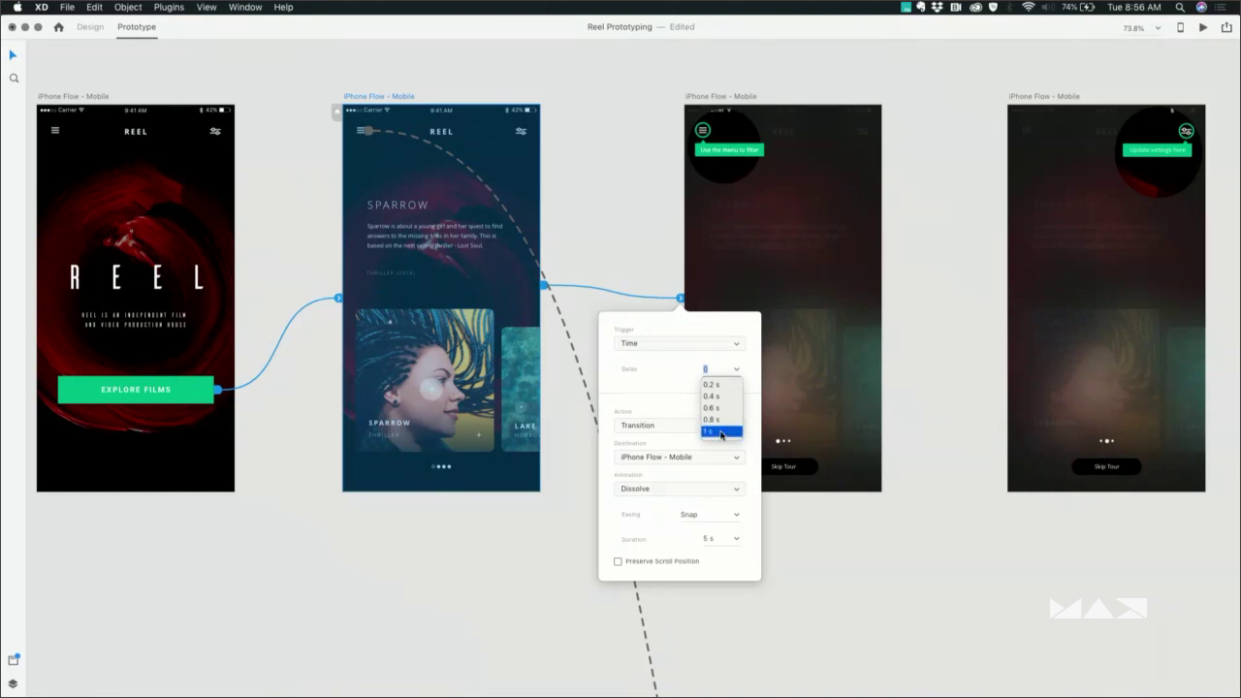
left_click(719, 431)
left_click(737, 540)
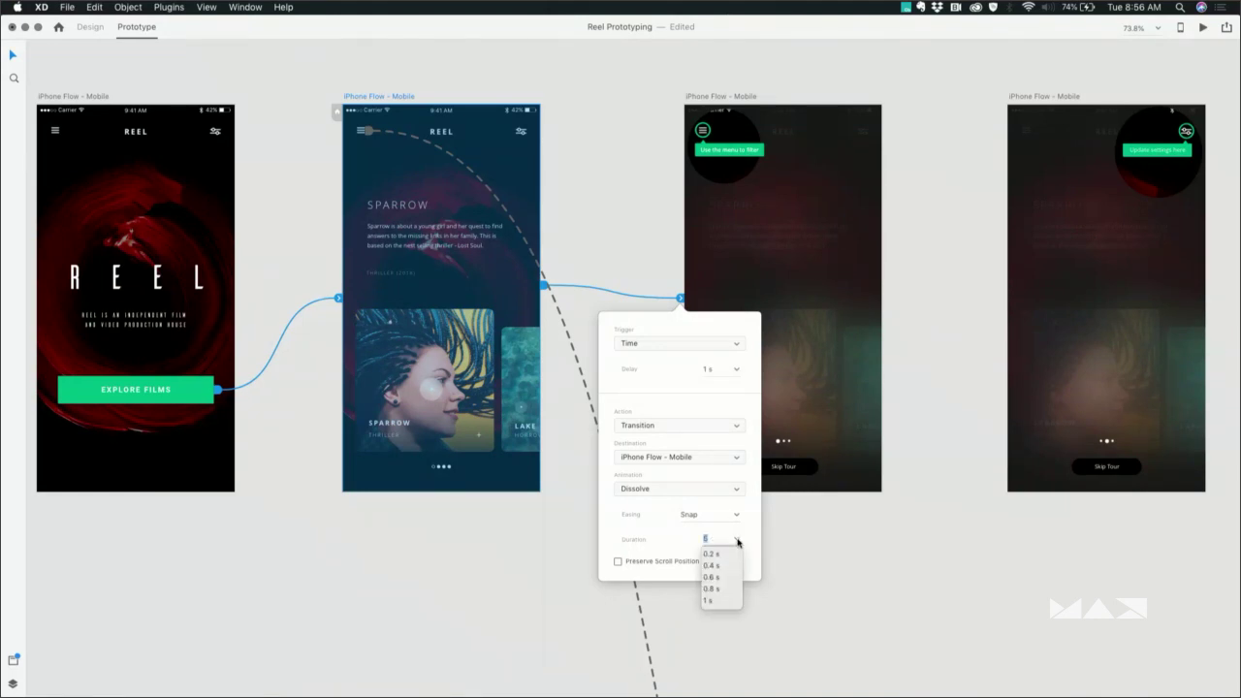
left_click(718, 588)
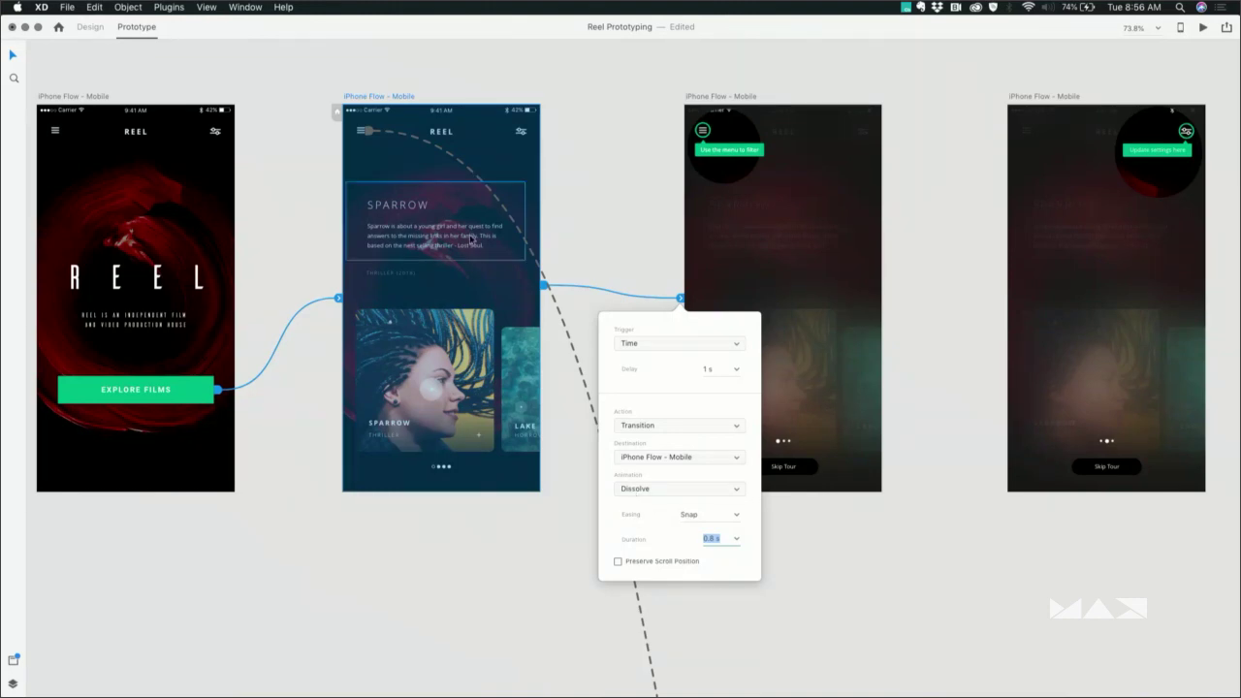
Link the first tour artboard to the second and the second to the third, each with the same timed Dissolve transition
left_click(717, 96)
scroll(715, 97, "right", 5)
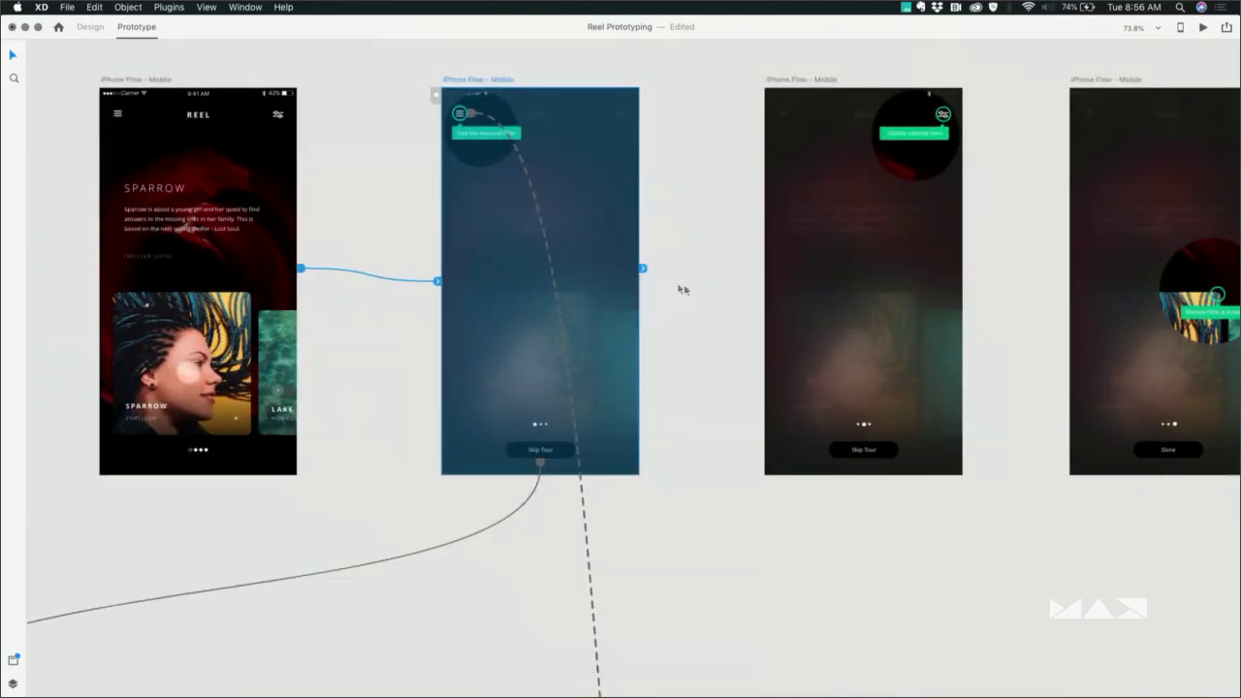
left_click_drag(643, 269, 830, 294)
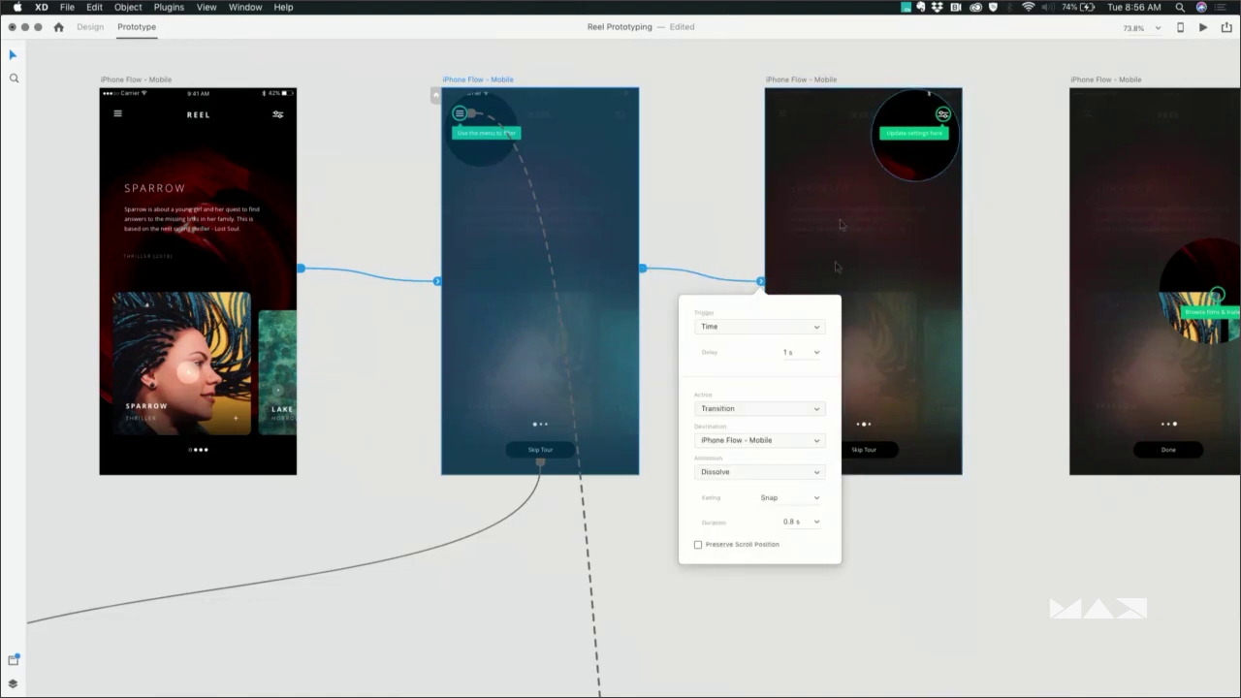
left_click(816, 83)
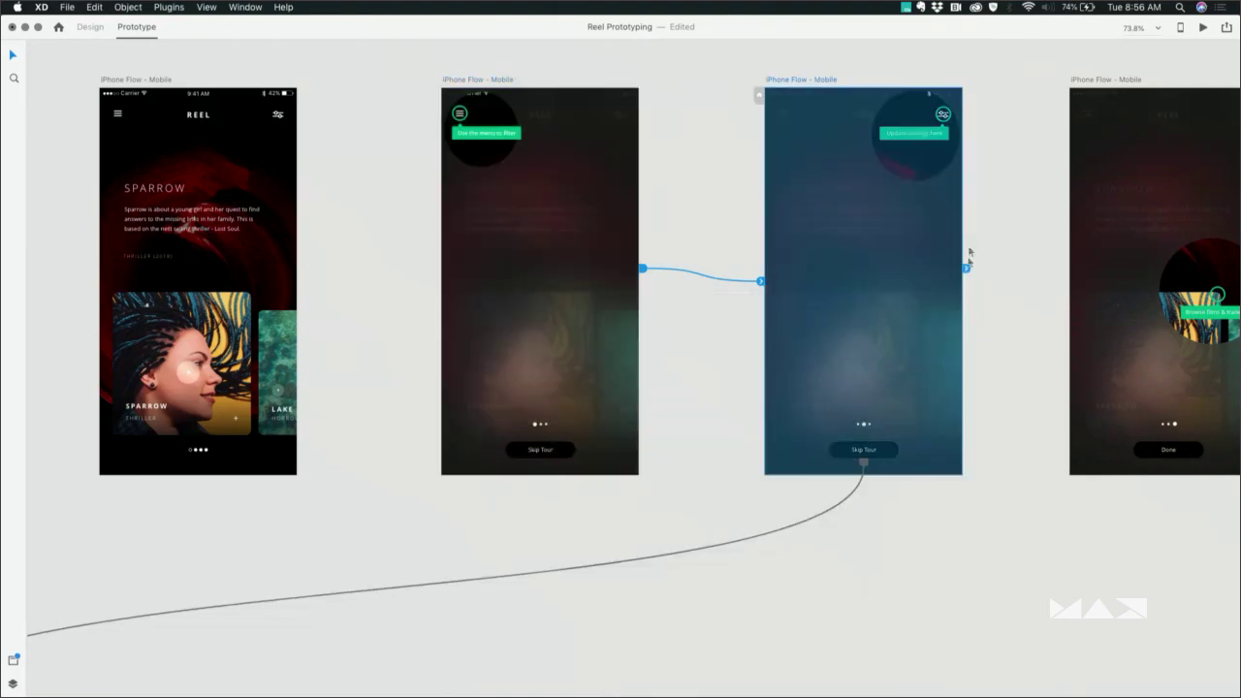
left_click_drag(965, 268, 1097, 279)
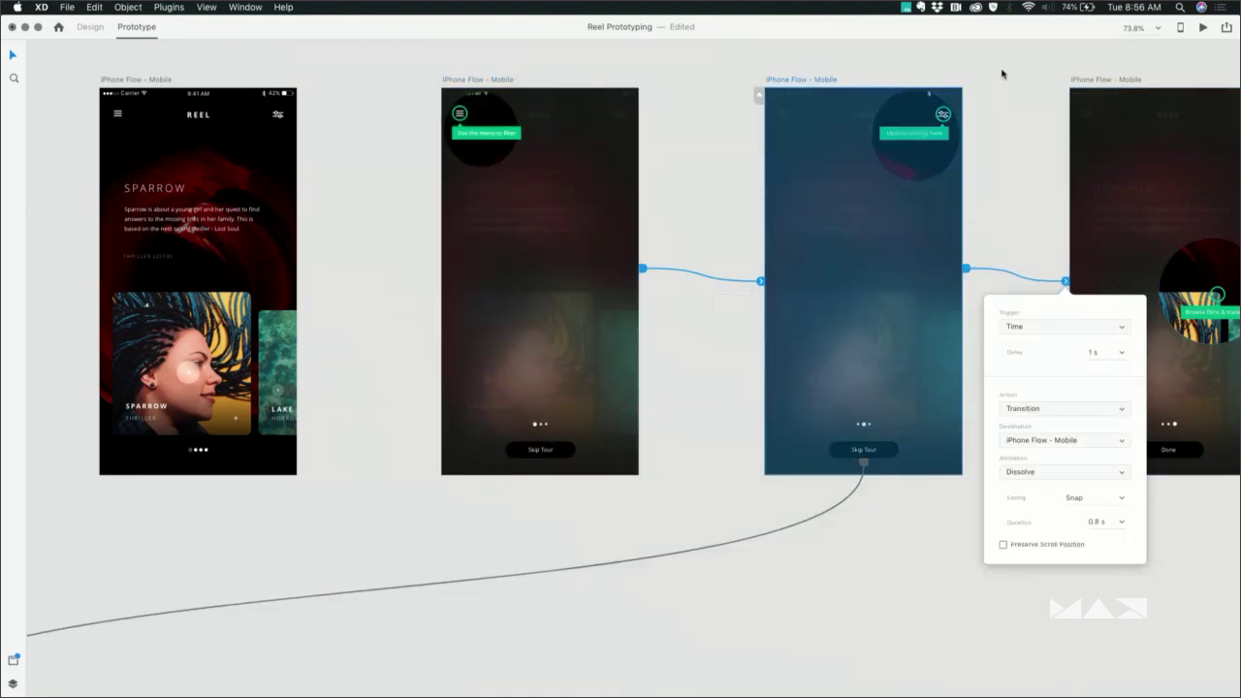
Link the third tour artboard back to the first tour artboard so the tour loops
left_click(1083, 85)
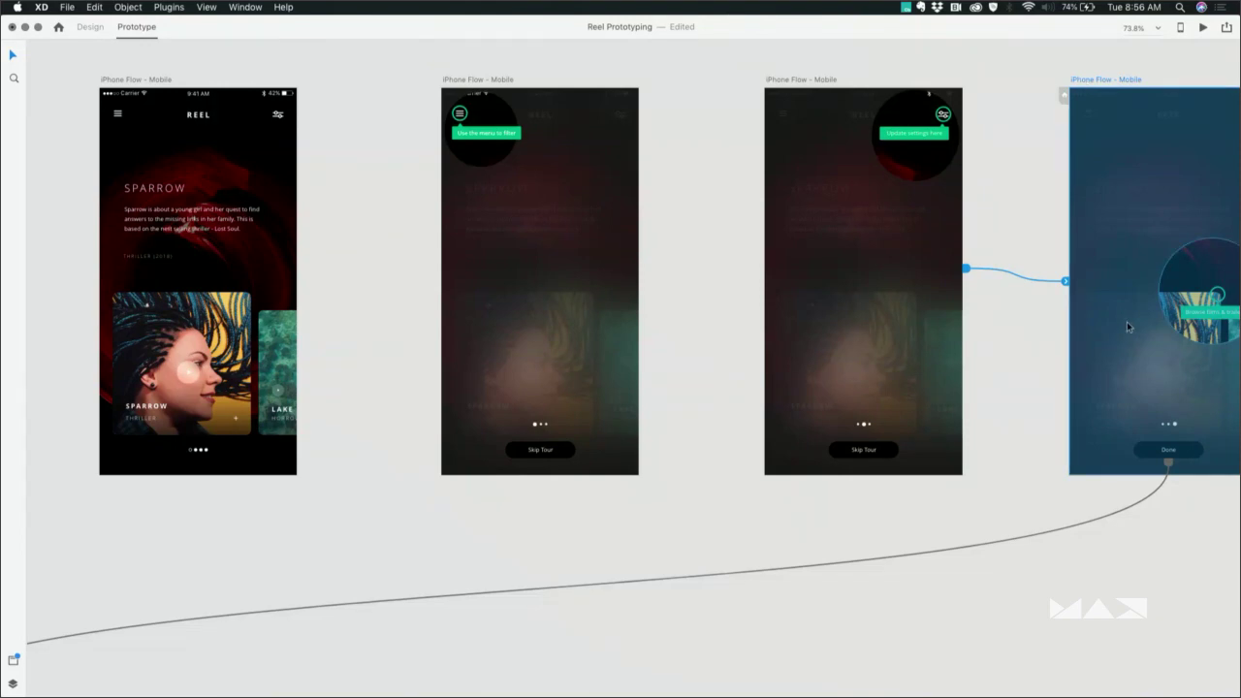
scroll(1072, 262, "right", 3)
scroll(1072, 262, "down", 1)
scroll(1072, 262, "down", 2)
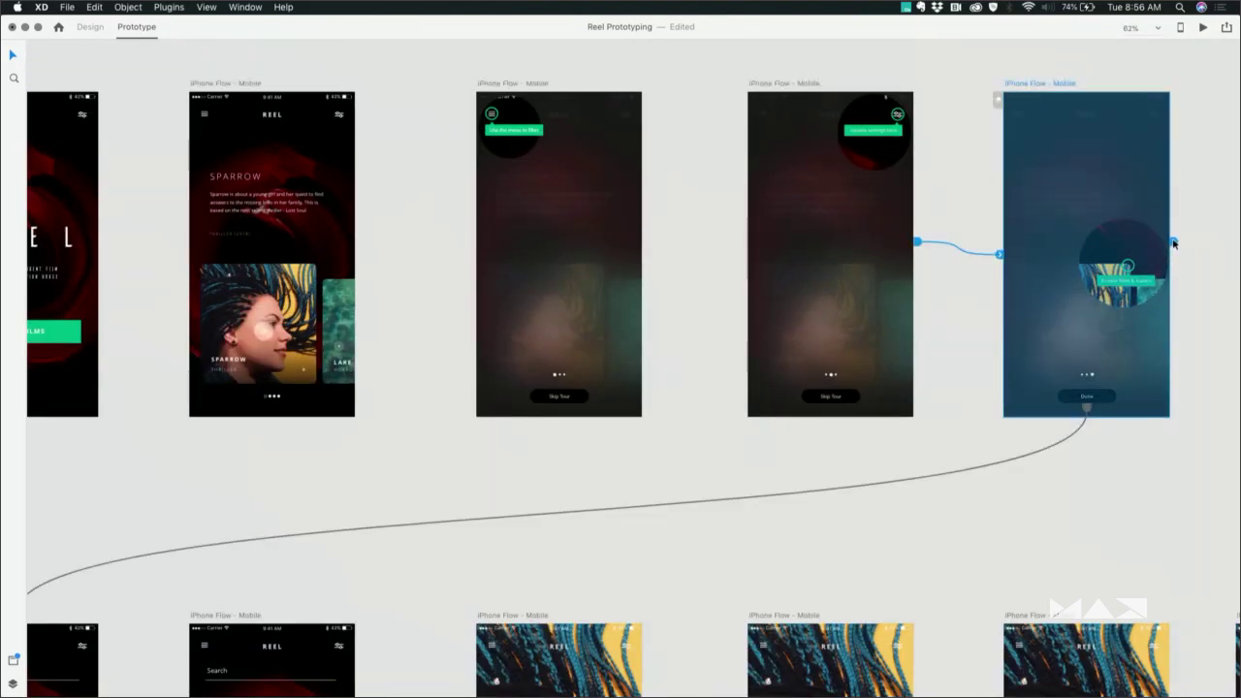
left_click_drag(1173, 243, 526, 317)
Preview the iPhone flow from the first artboard, open Explore Films, watch the timed tour play, and close the preview
scroll(396, 188, "left", 5)
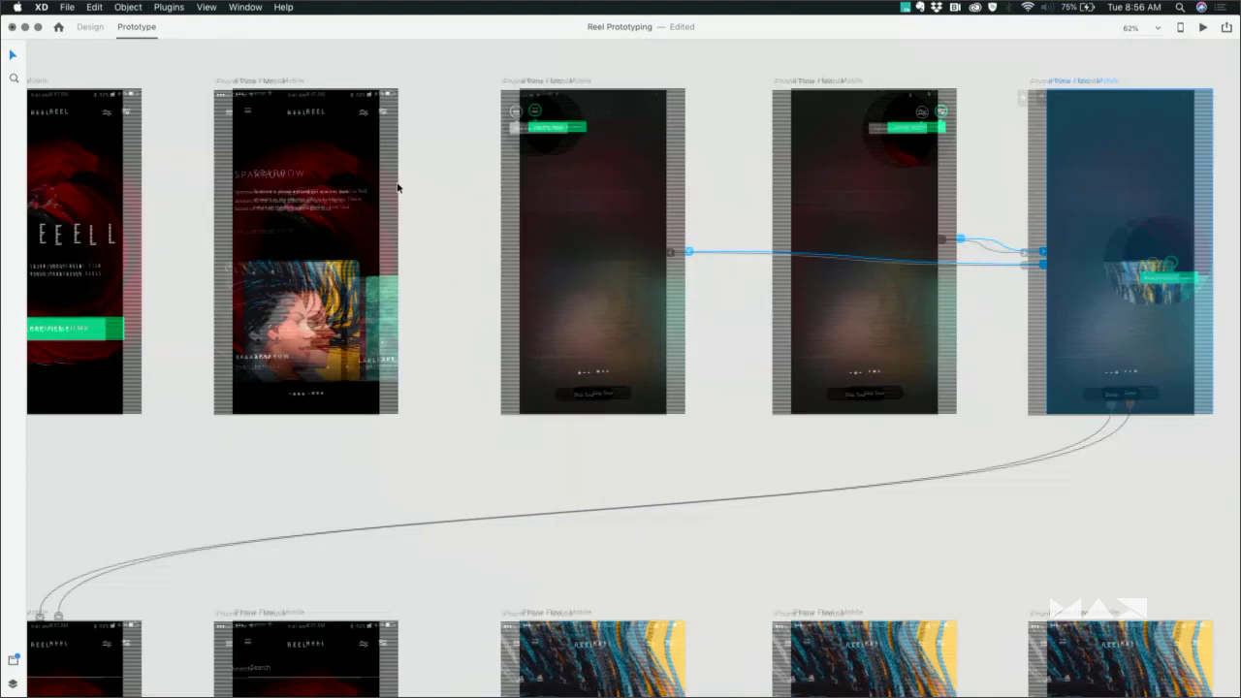
left_click(212, 77)
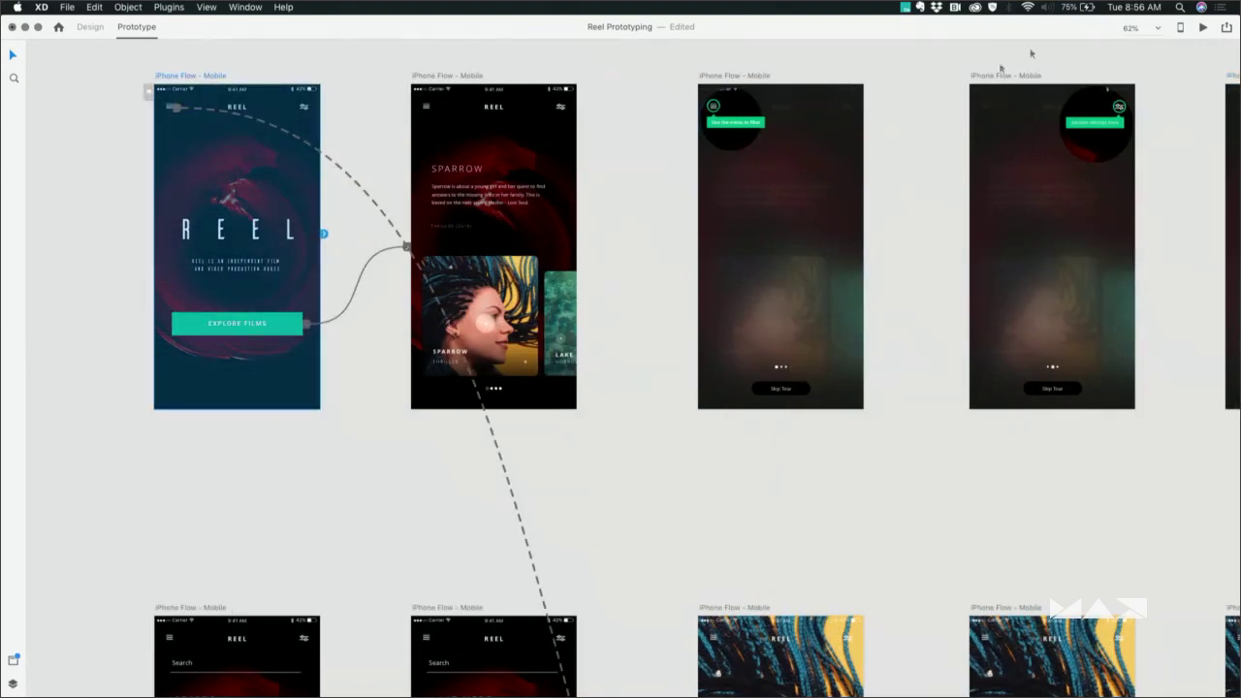
left_click(1202, 27)
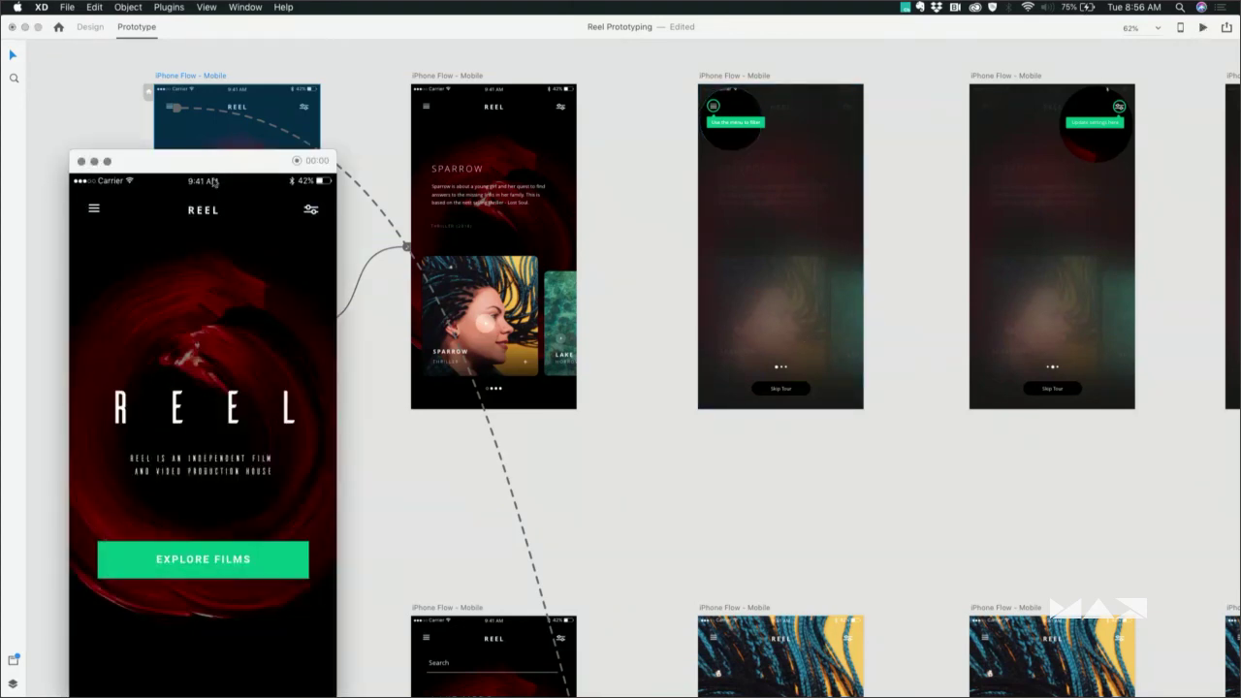
left_click_drag(226, 167, 559, 97)
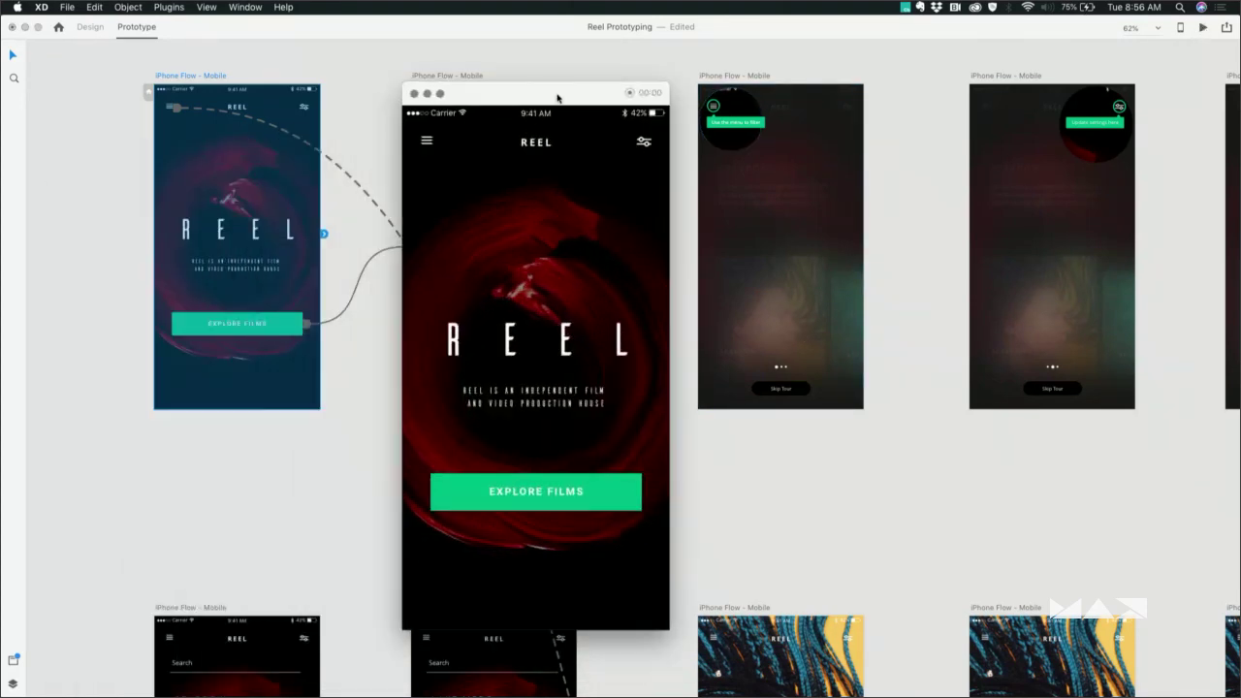
left_click(530, 491)
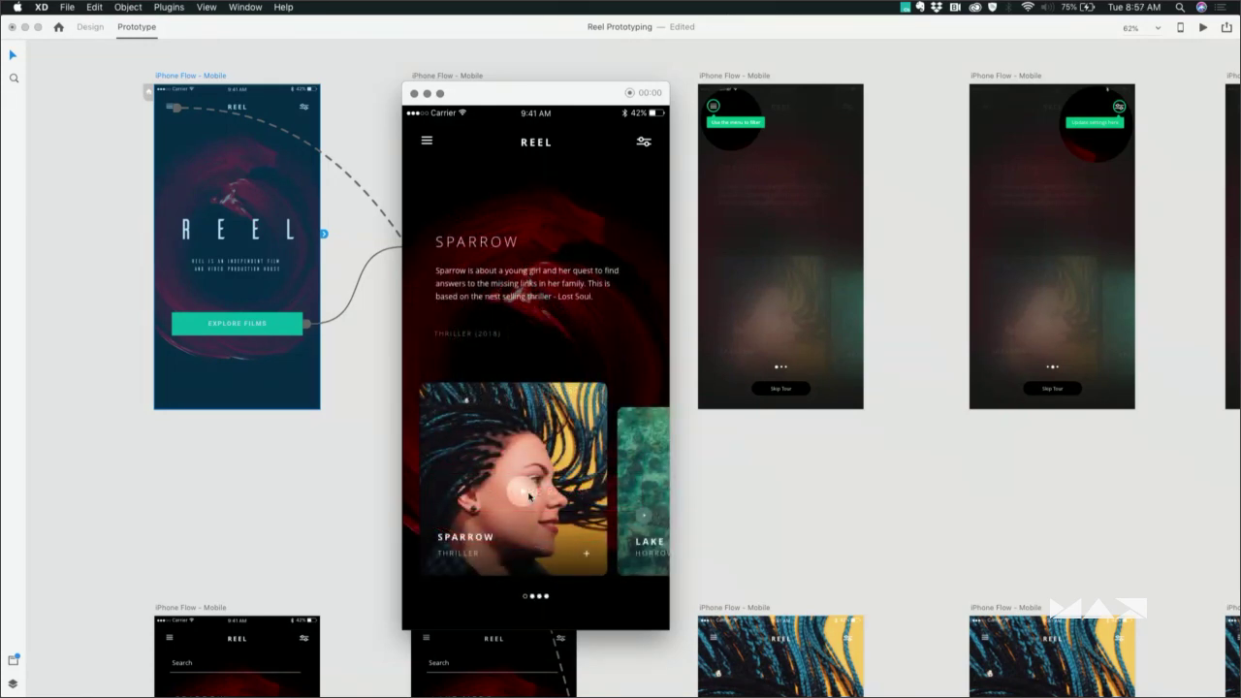
left_click(528, 495)
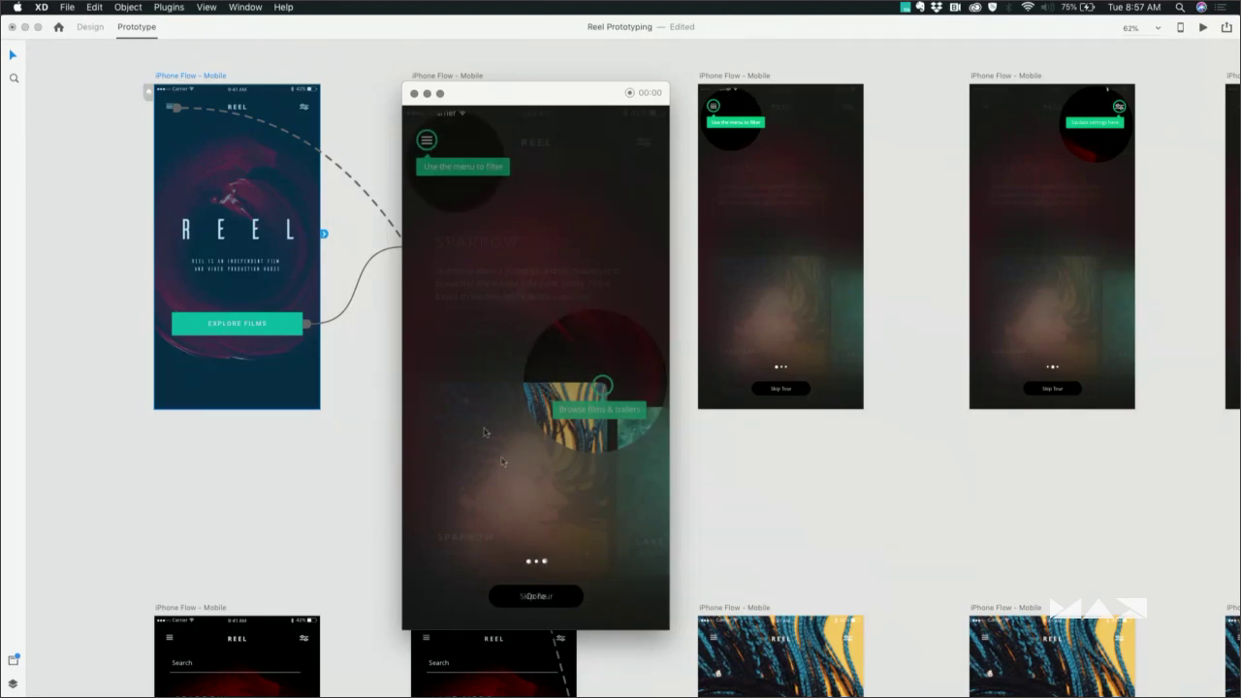
left_click(414, 93)
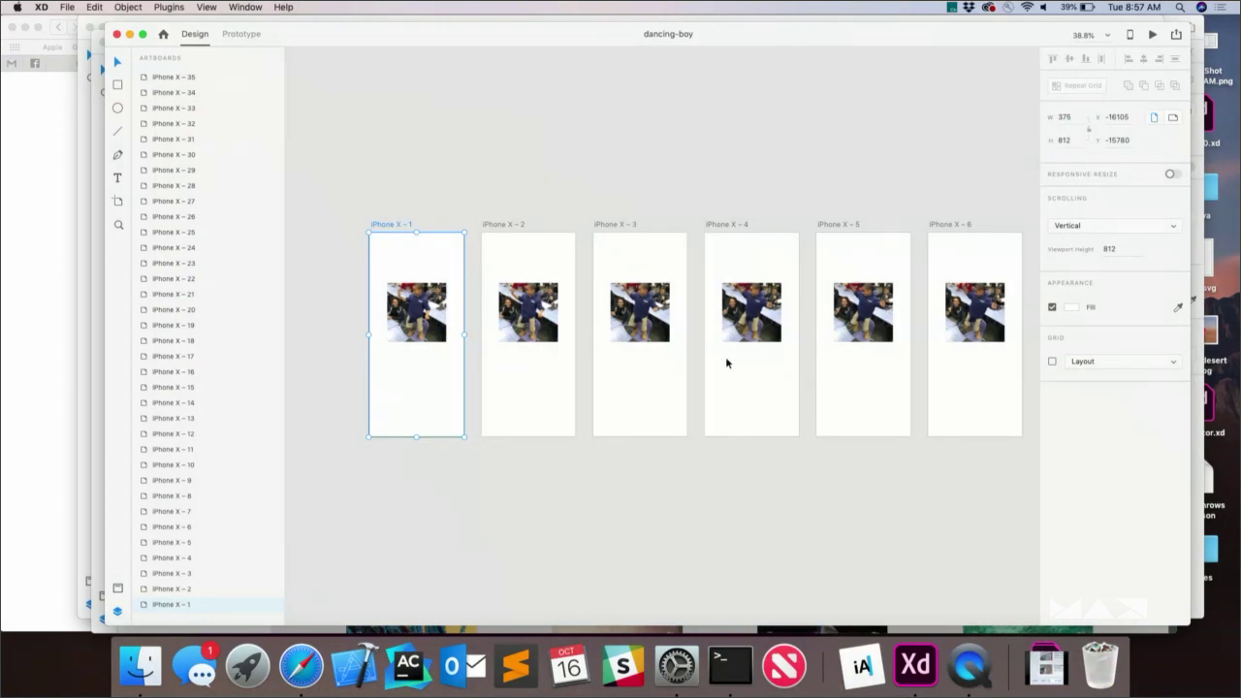
Preview the dancing-boy prototype from its iPhone X – 1 artboard and close the preview
key("super+Return")
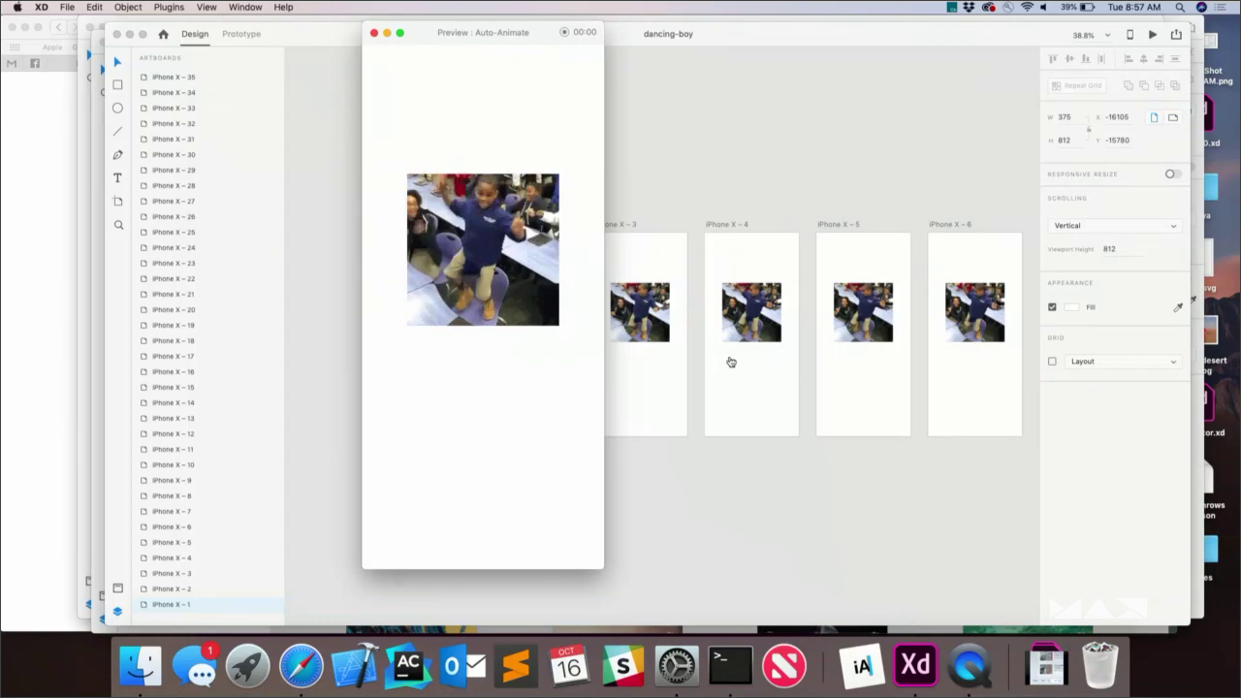
key("super+w")
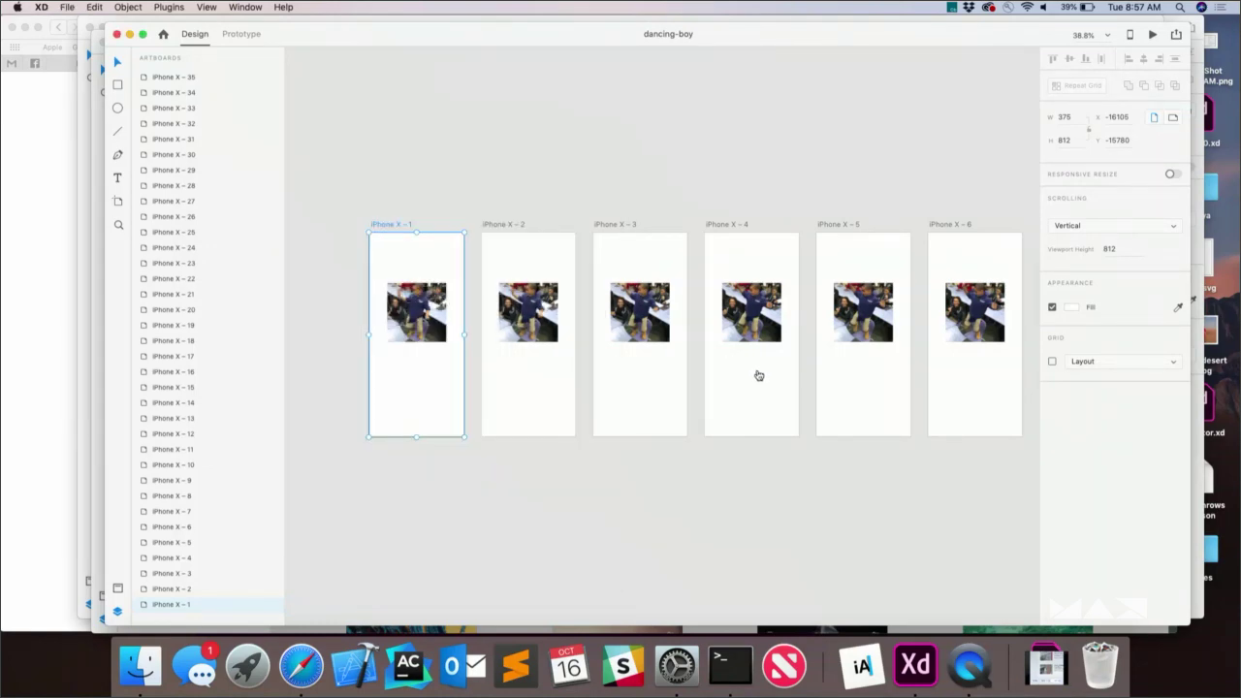
Bring the Auto-Animate document forward, and switch to Safari showing the cursor blink prototype
key("super+grave")
key("super+grave")
key("super+grave")
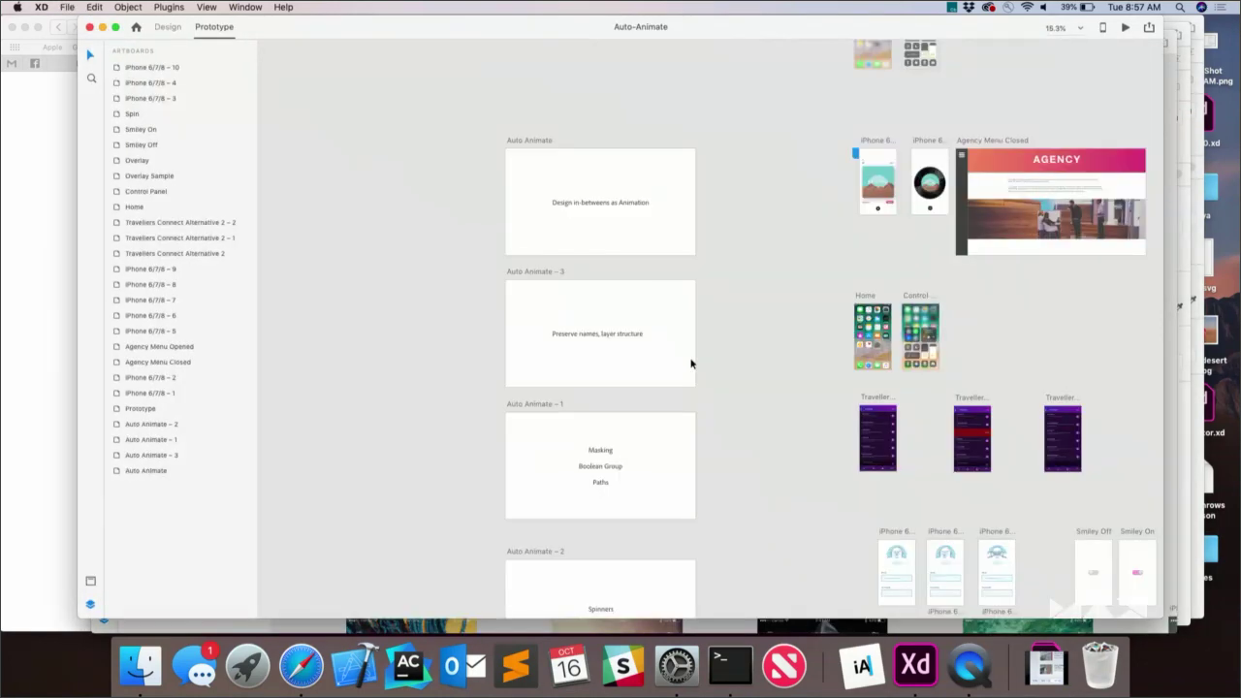
key("super+Tab")
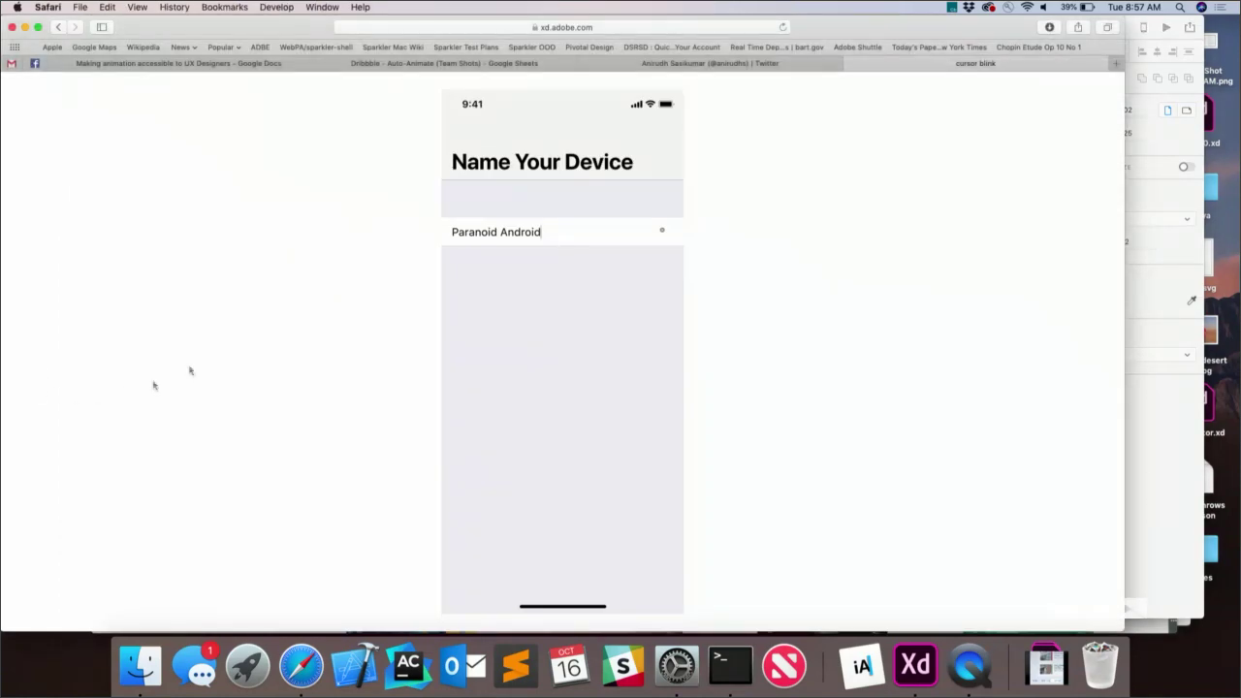
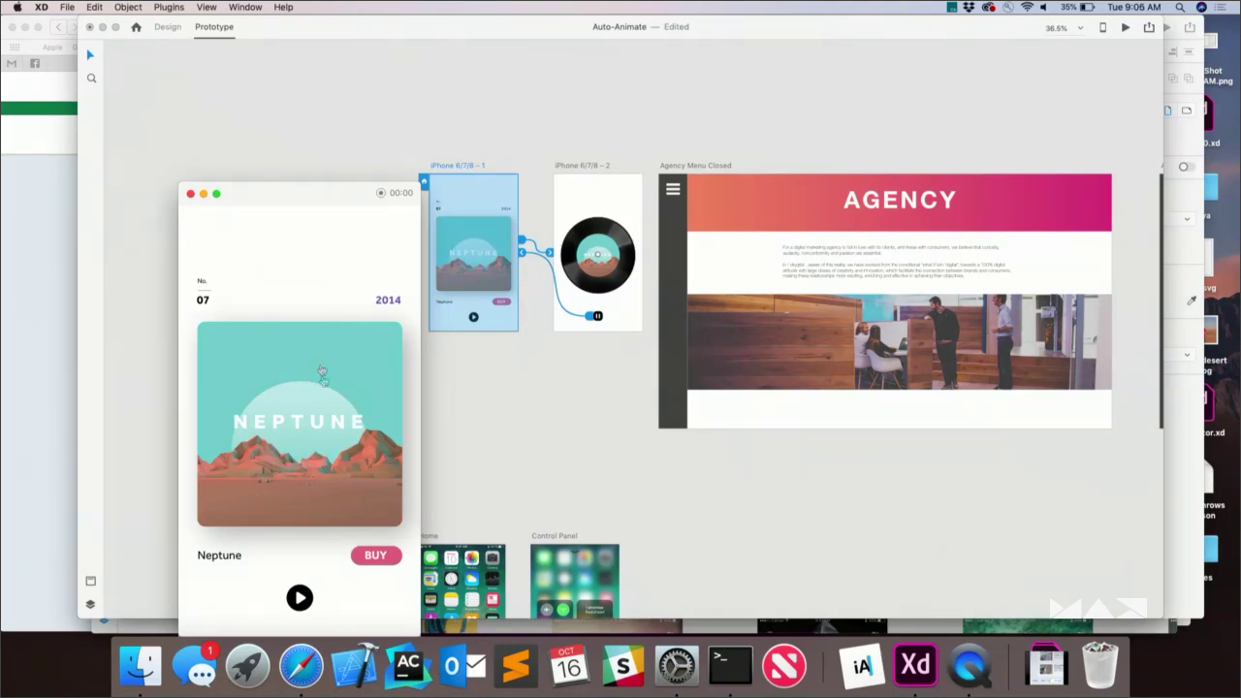
Reposition the Neptune album preview, toggle repeatedly between the cover and the vinyl record, and close the preview
left_click_drag(344, 200, 581, 100)
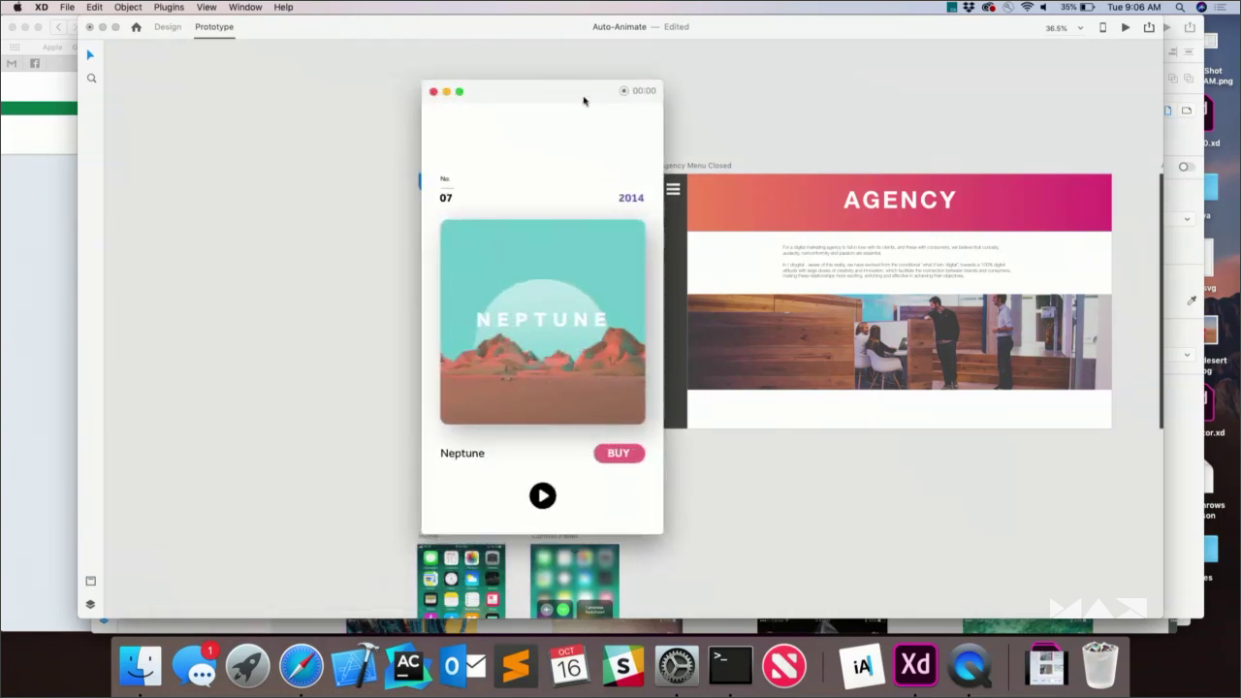
left_click(540, 493)
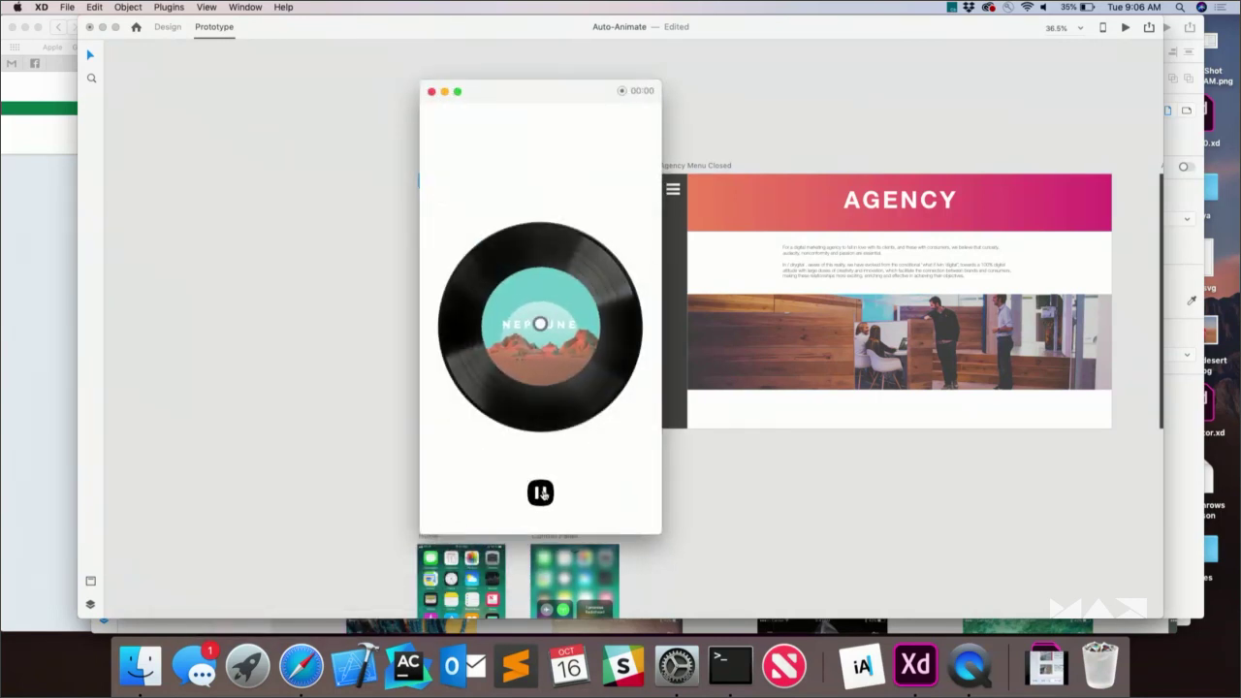
left_click(541, 494)
left_click(541, 496)
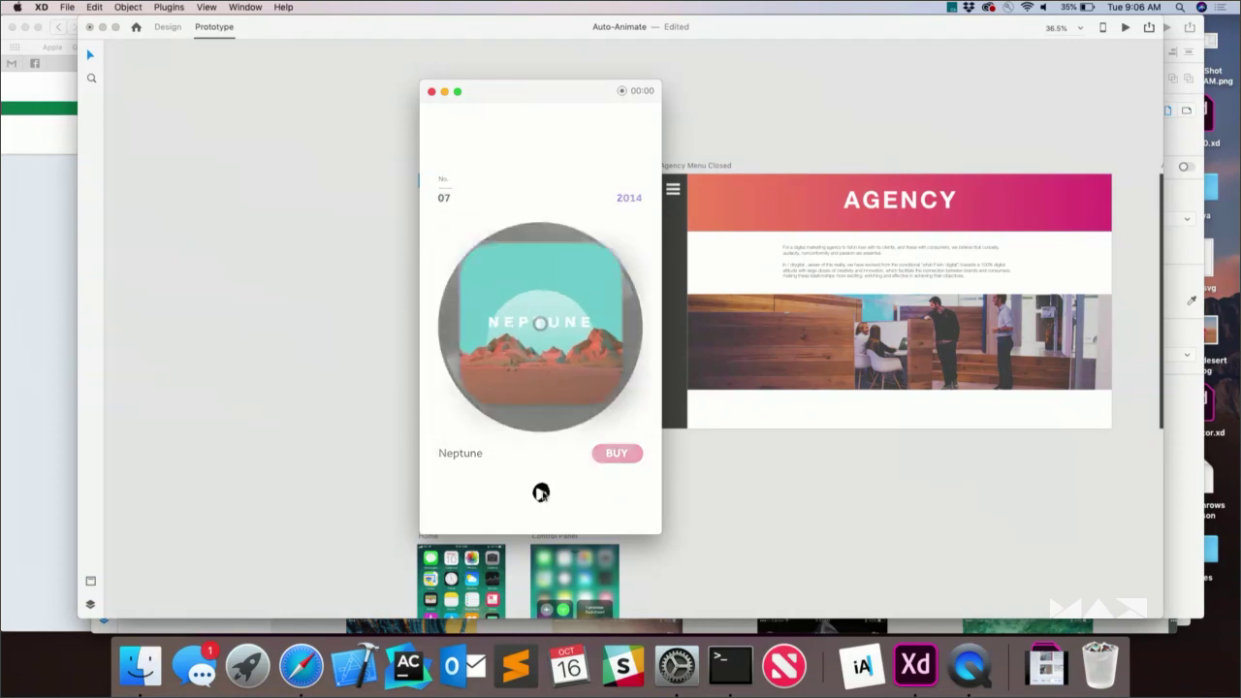
left_click(541, 494)
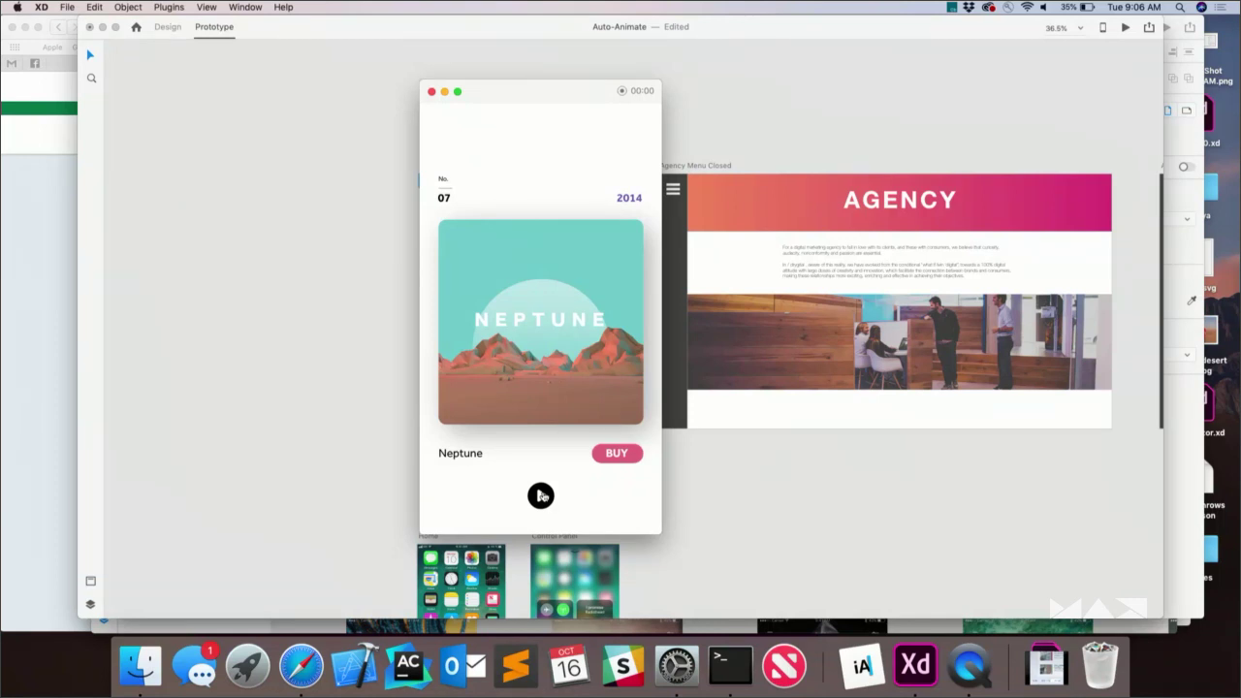
left_click(541, 496)
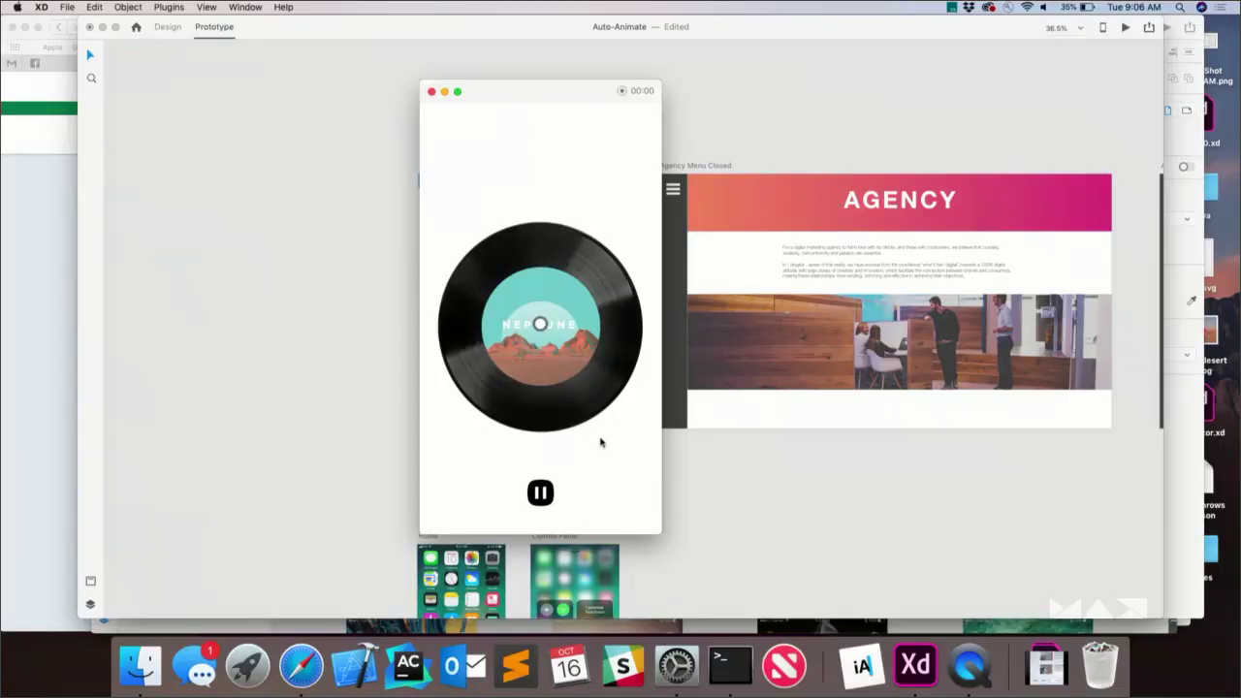
key("super+w")
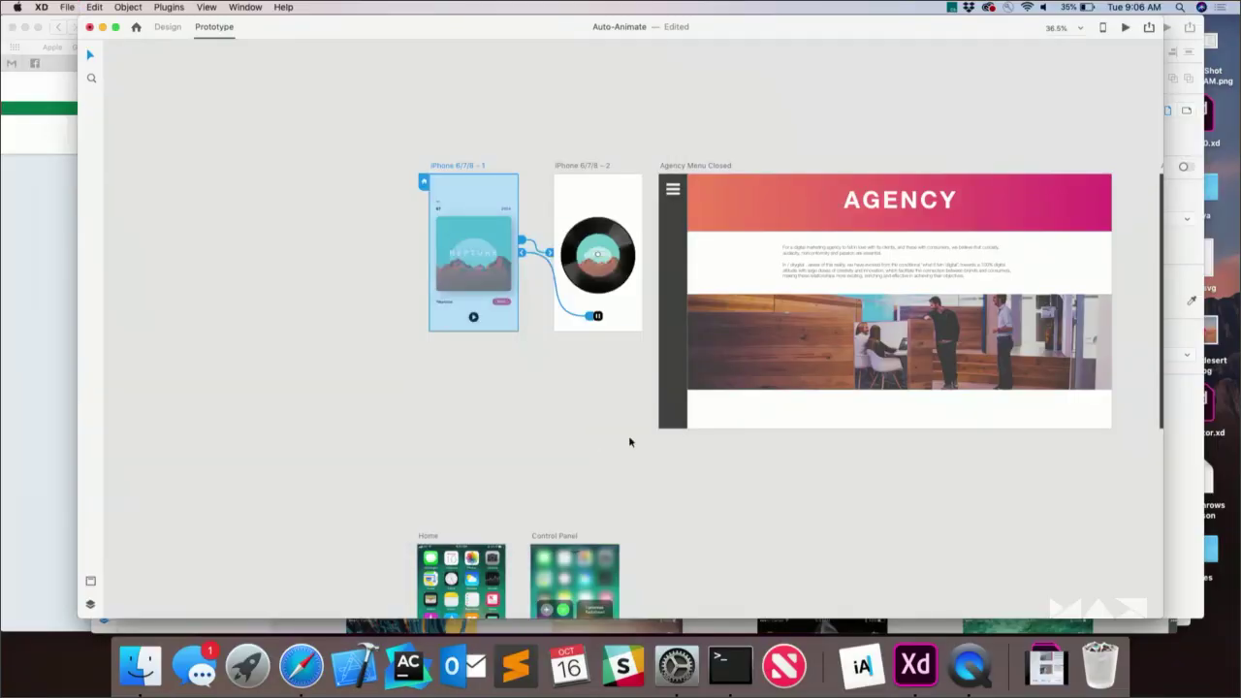
Preview the Agency Menu Closed artboard, open, close and reopen its menu, and close the preview
scroll(628, 442, "right", 3)
left_click(585, 158)
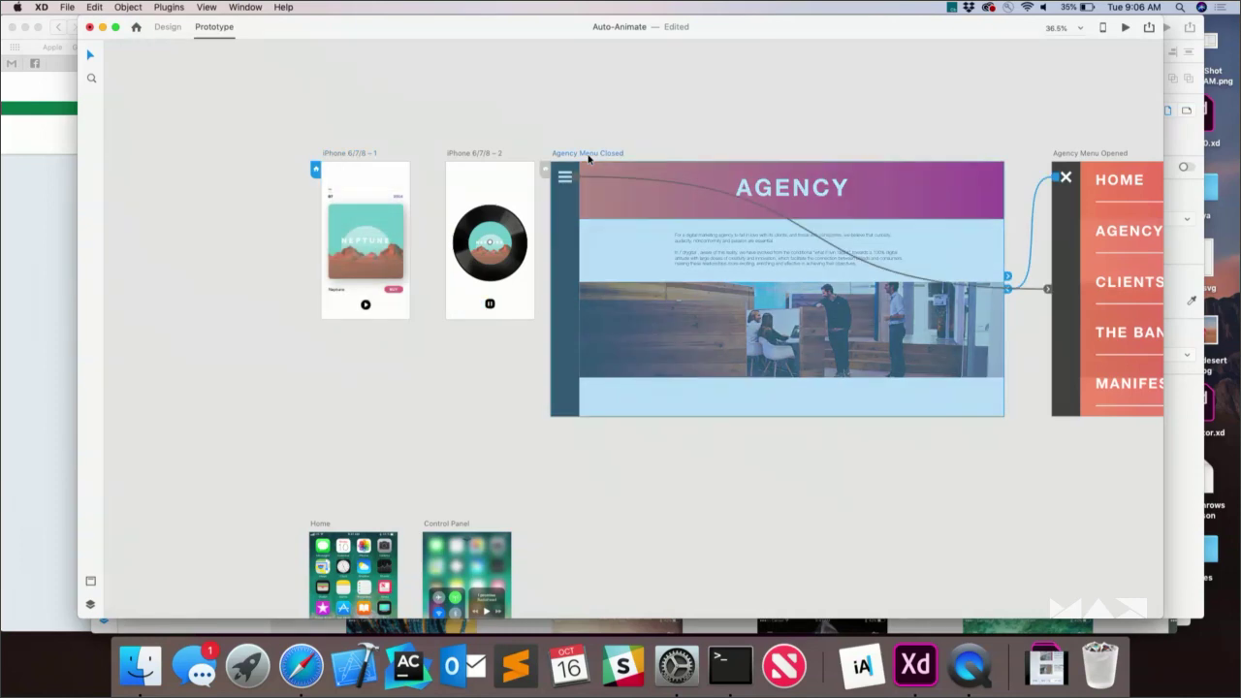
key("super+Return")
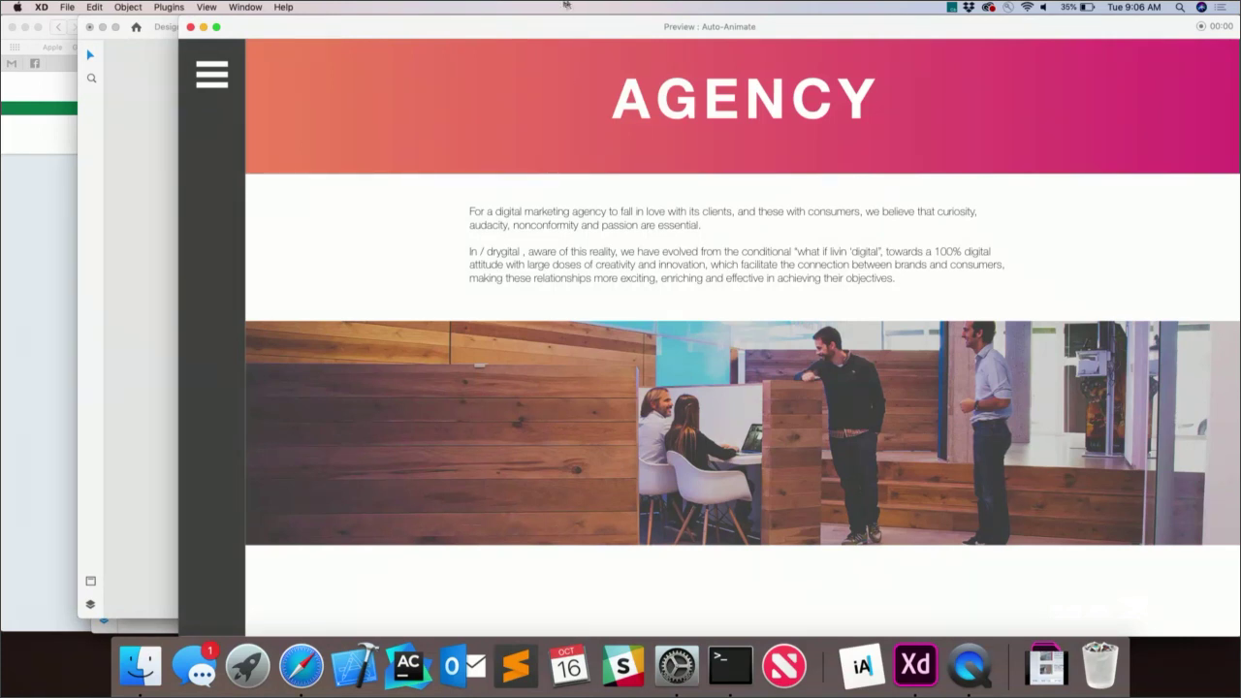
left_click(213, 77)
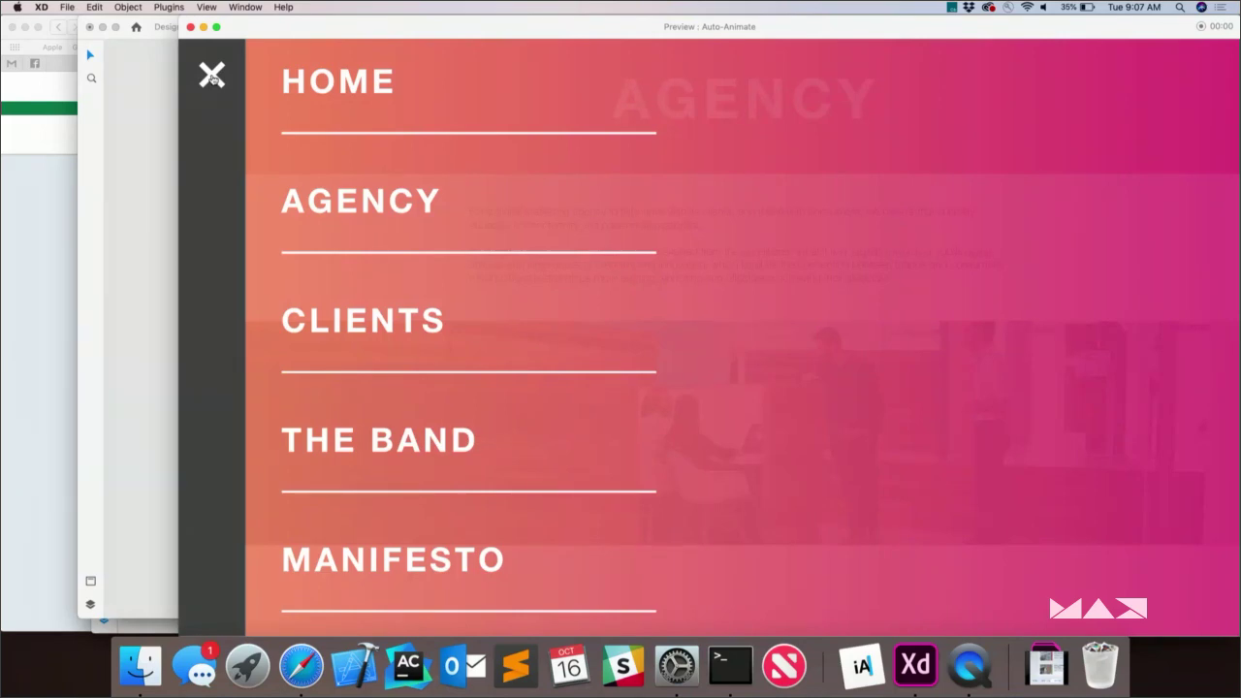
left_click(212, 76)
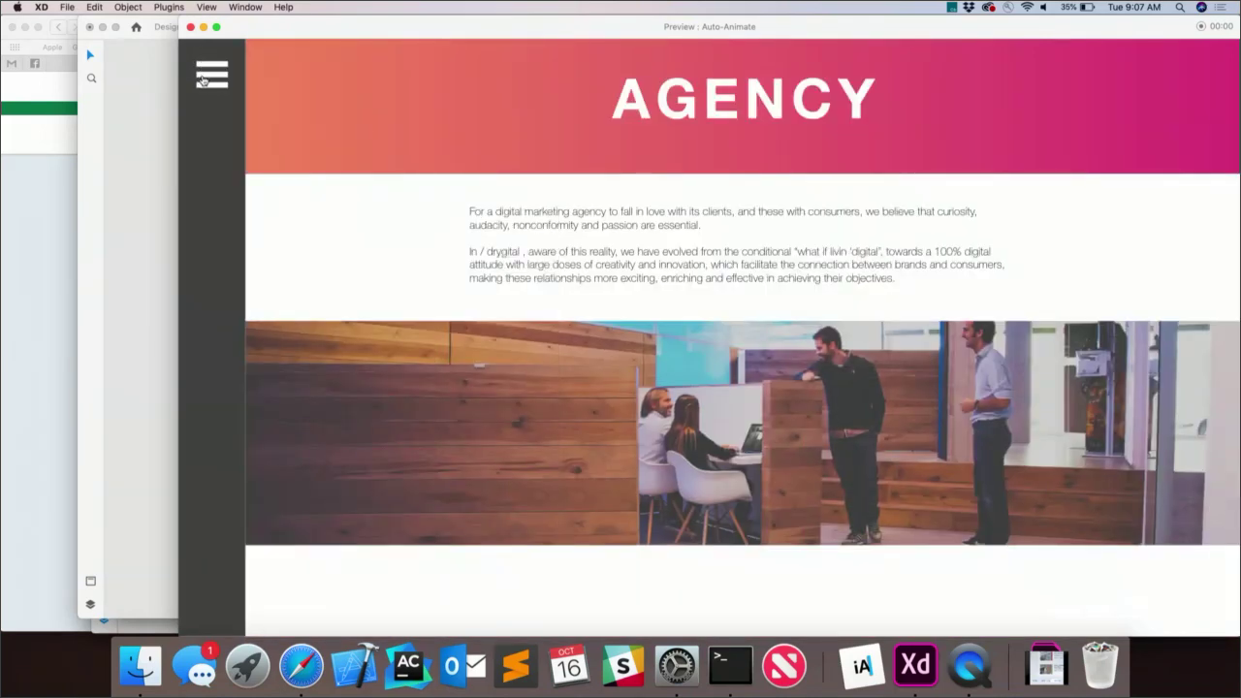
left_click(209, 77)
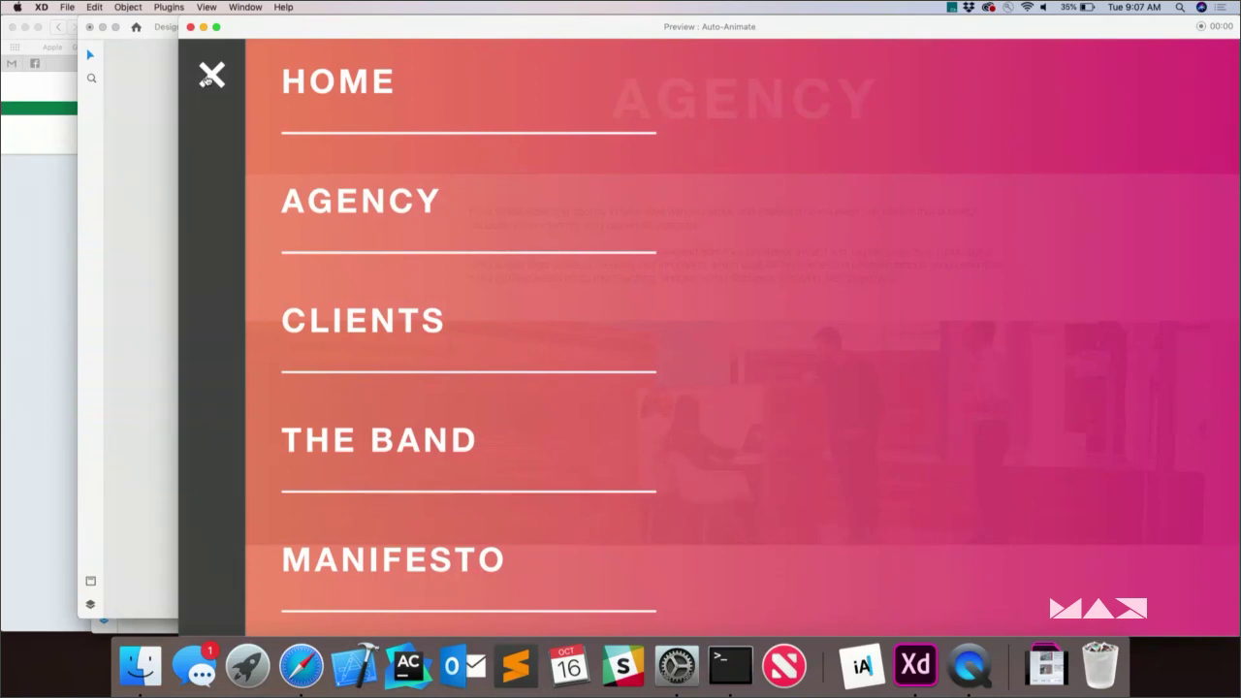
key("super+w")
Inspect the individual lines of the hamburger icon on the Agency Menu Closed artboard in design mode
scroll(630, 167, "up", 5)
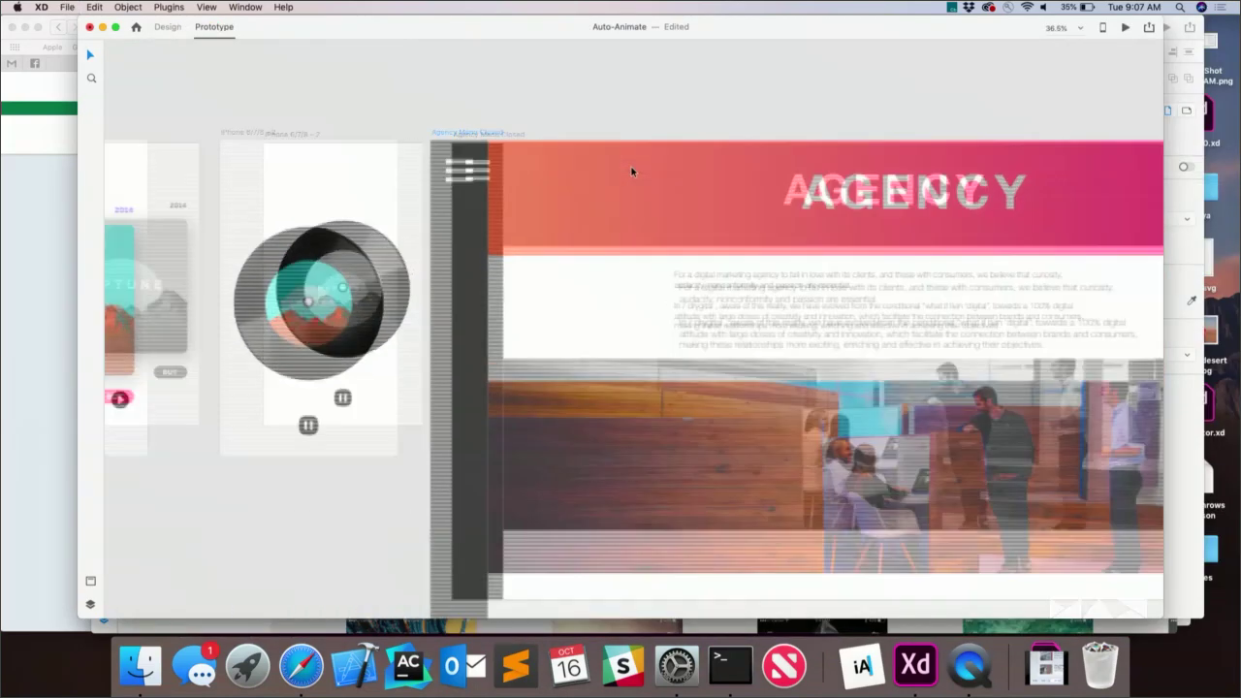
key("super+1")
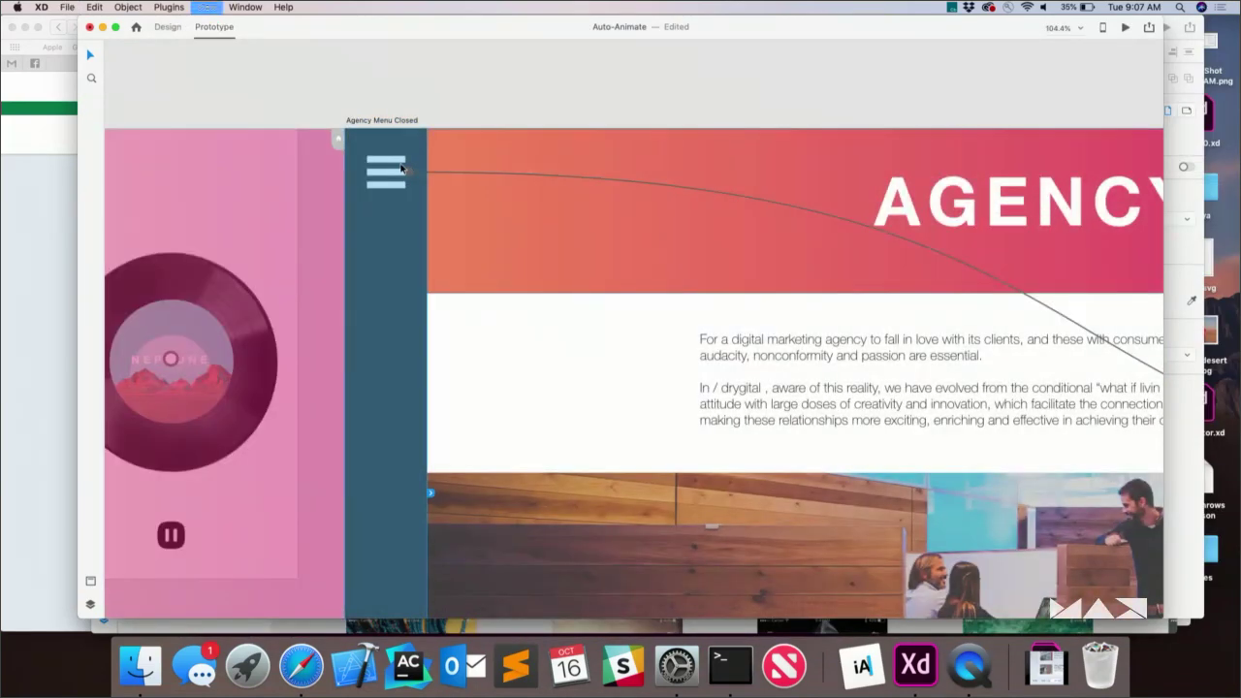
left_click(402, 168)
left_click(399, 172)
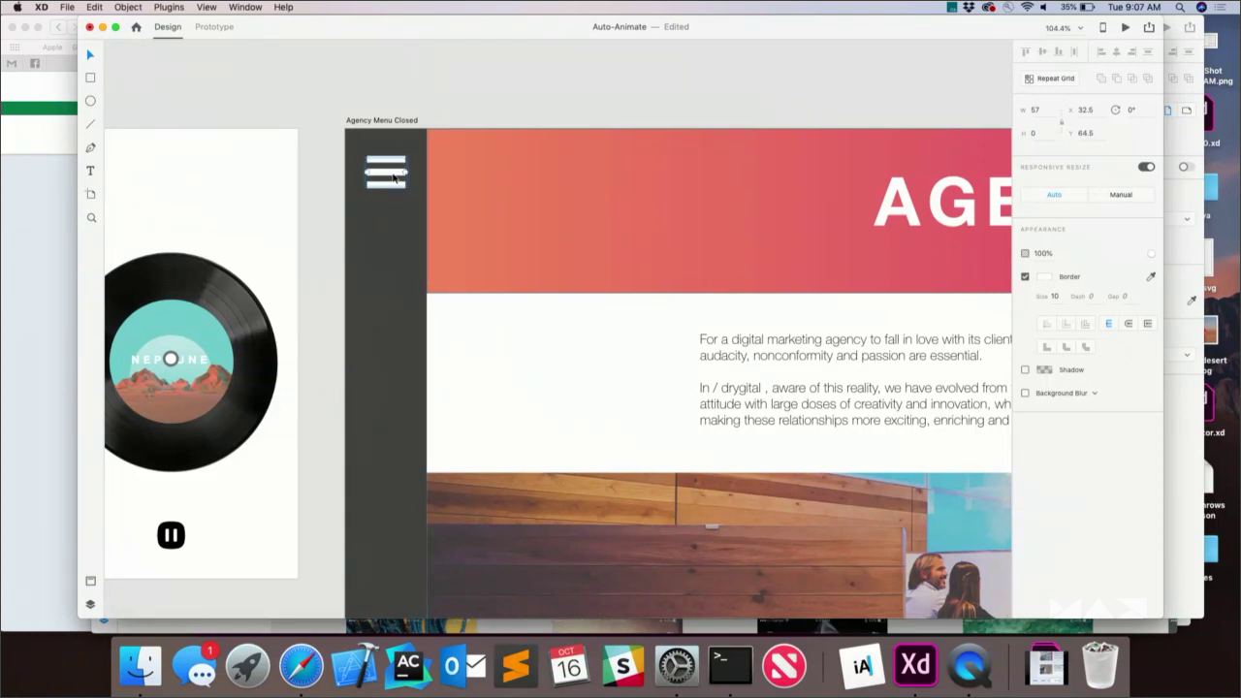
left_click(392, 185)
left_click_drag(405, 186, 404, 164)
Preview the hamburger icon's animation by opening and closing the Agency menu once, and close the preview
key("super+Return")
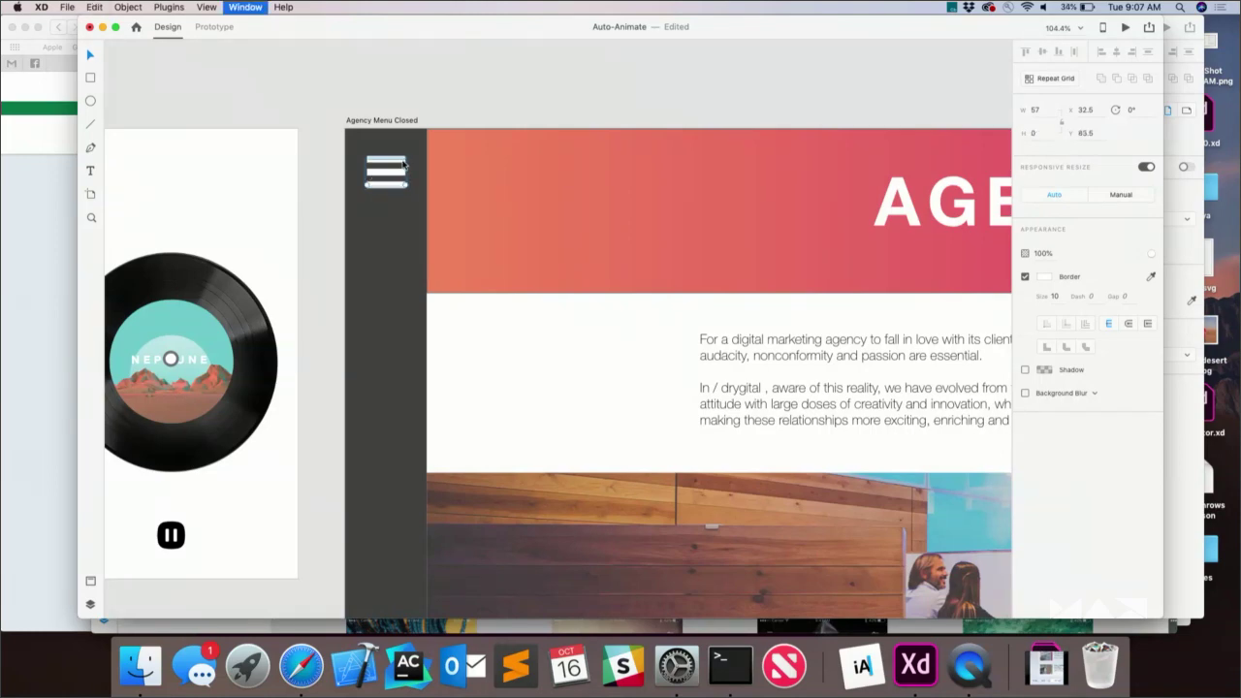
left_click(220, 74)
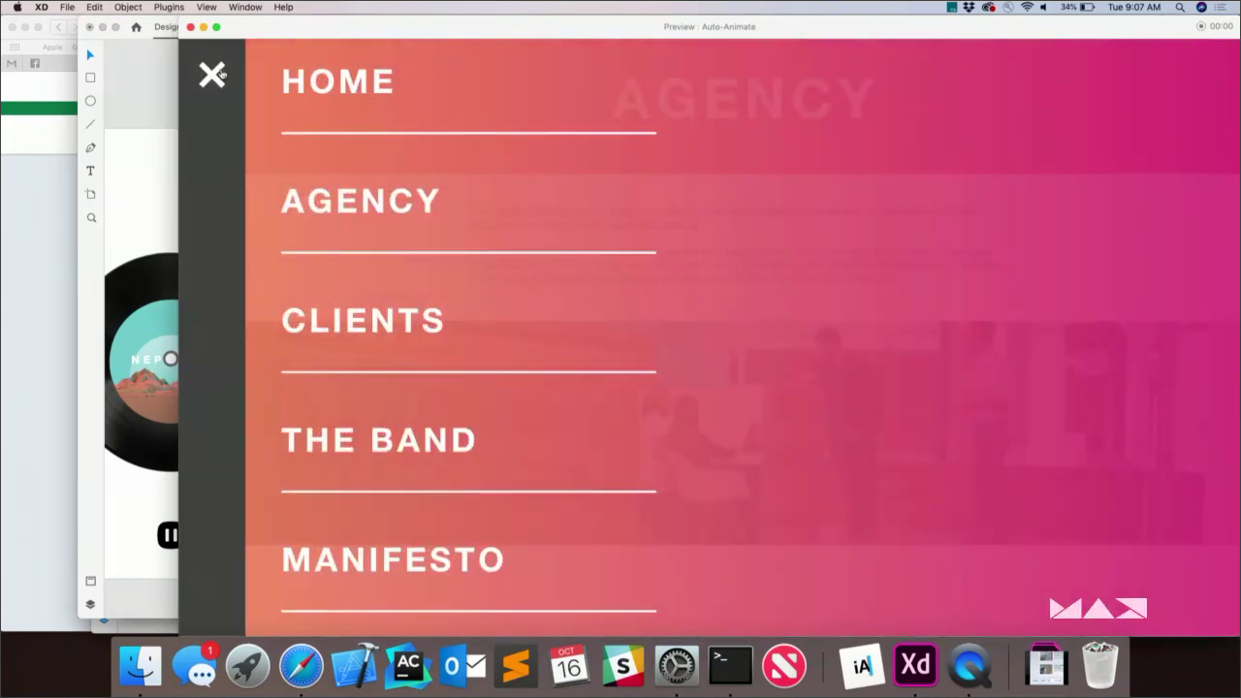
left_click(217, 76)
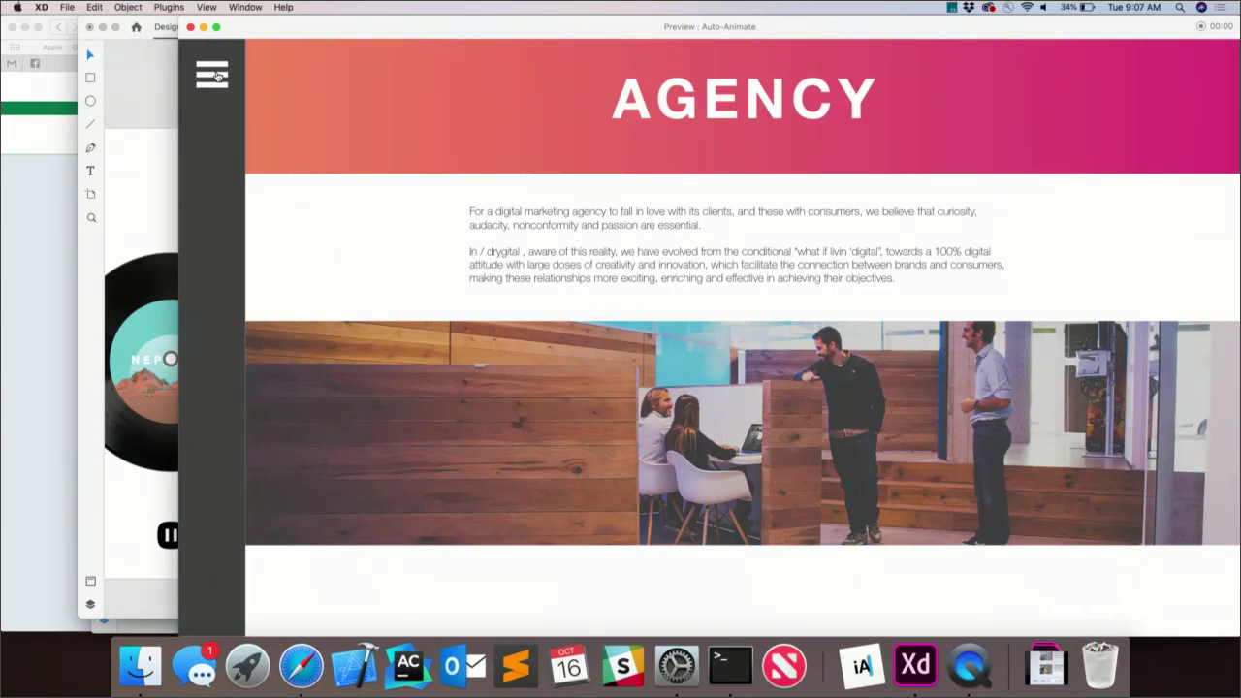
key("super+w")
Duplicate the Spin artboard with the motorcycle, placing the copy to the right of the original
scroll(318, 74, "down", 5)
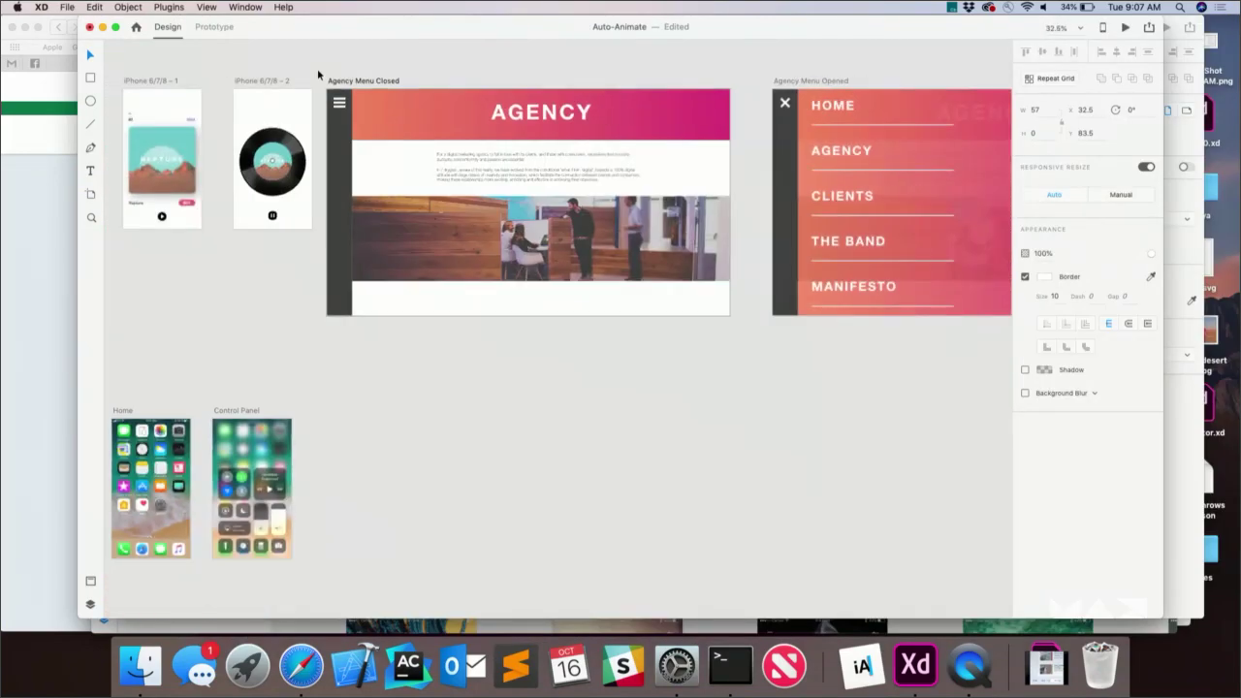
scroll(318, 75, "right", 4)
scroll(317, 68, "down", 3)
scroll(317, 68, "left", 4)
scroll(317, 68, "up", 5)
scroll(317, 68, "right", 2)
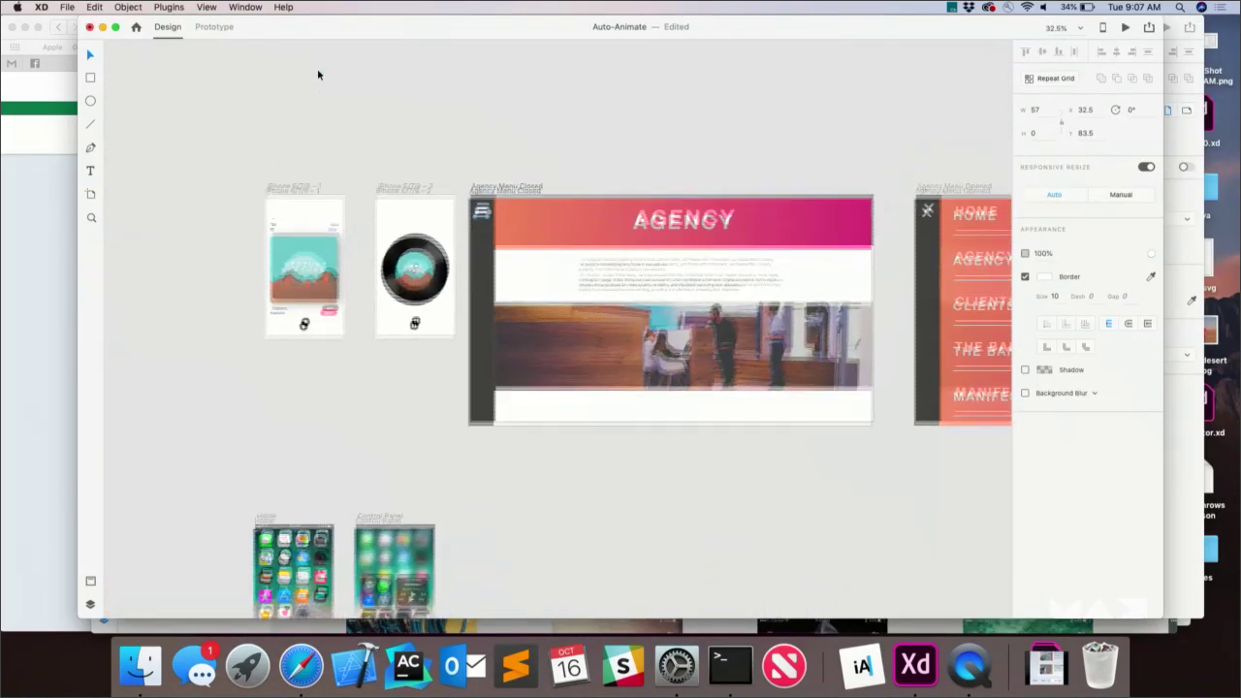
scroll(317, 75, "down", 10)
scroll(317, 74, "left", 3)
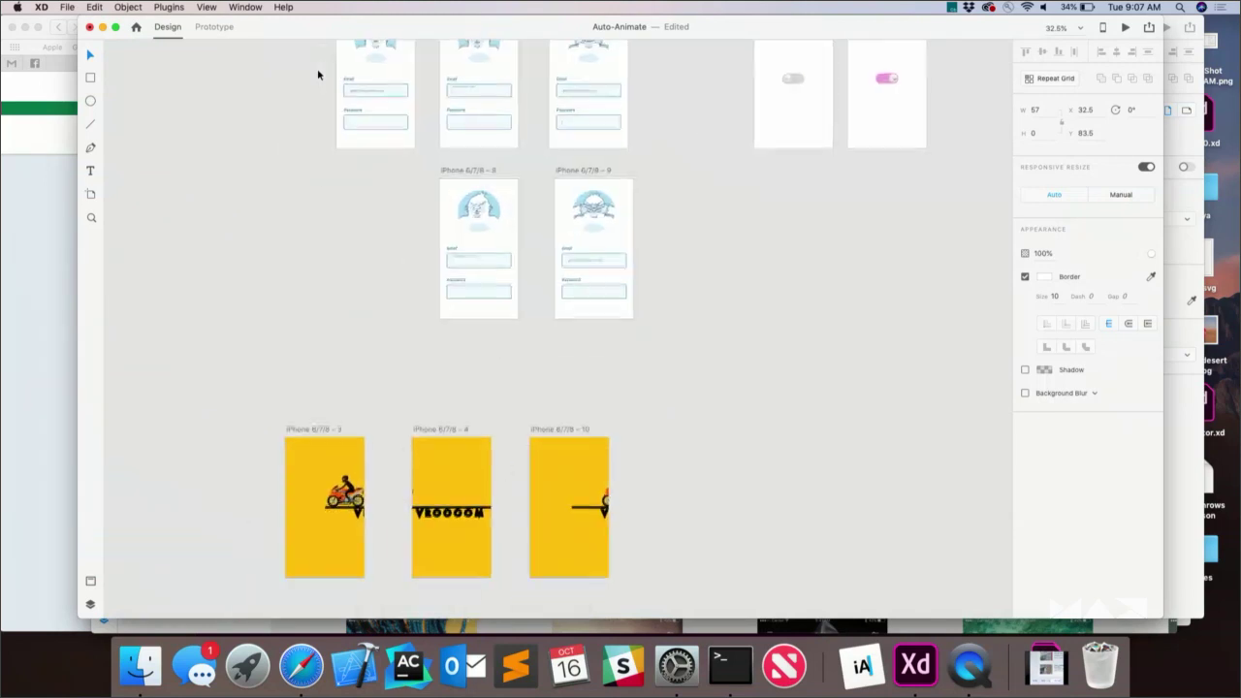
scroll(317, 74, "down", 4)
scroll(317, 75, "left", 1)
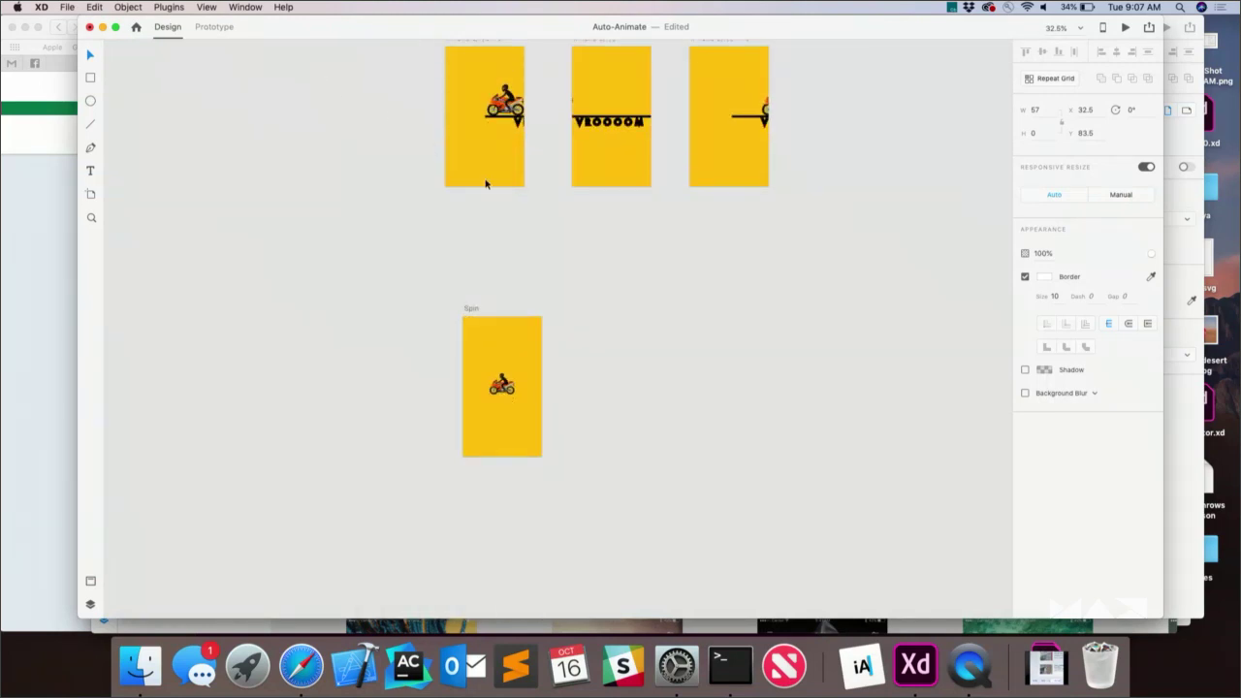
scroll(486, 281, "up", 5)
scroll(486, 281, "down", 4)
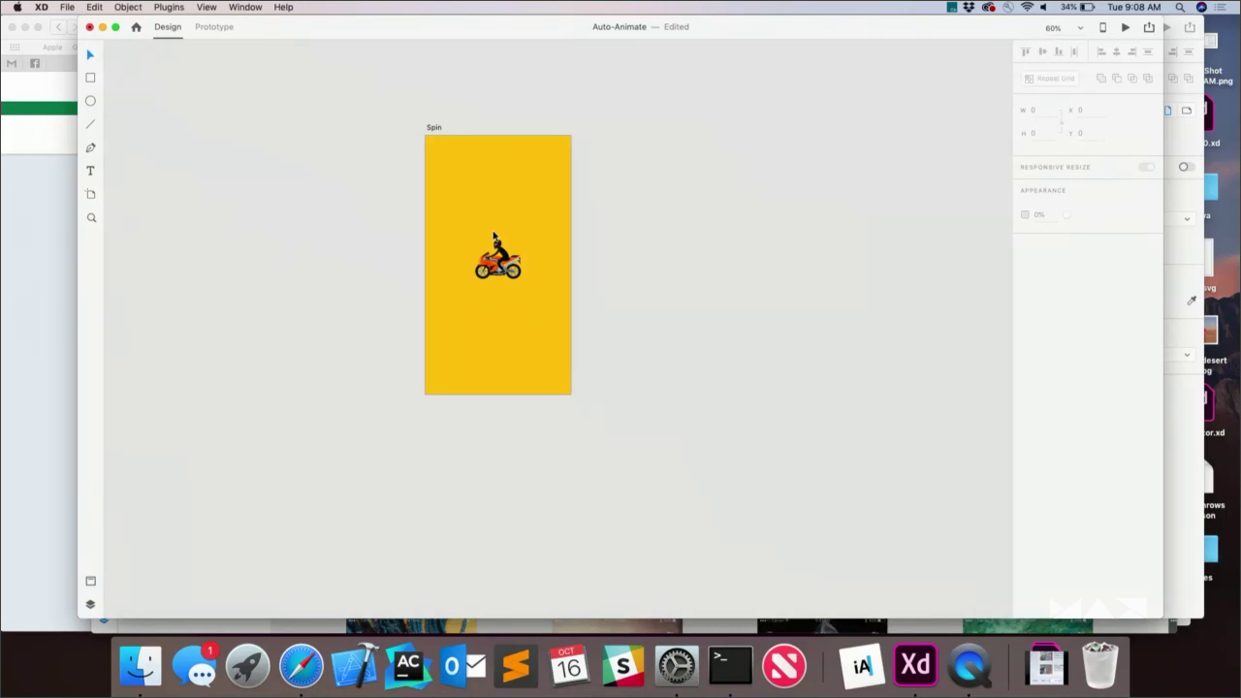
left_click(432, 127)
left_click(499, 260)
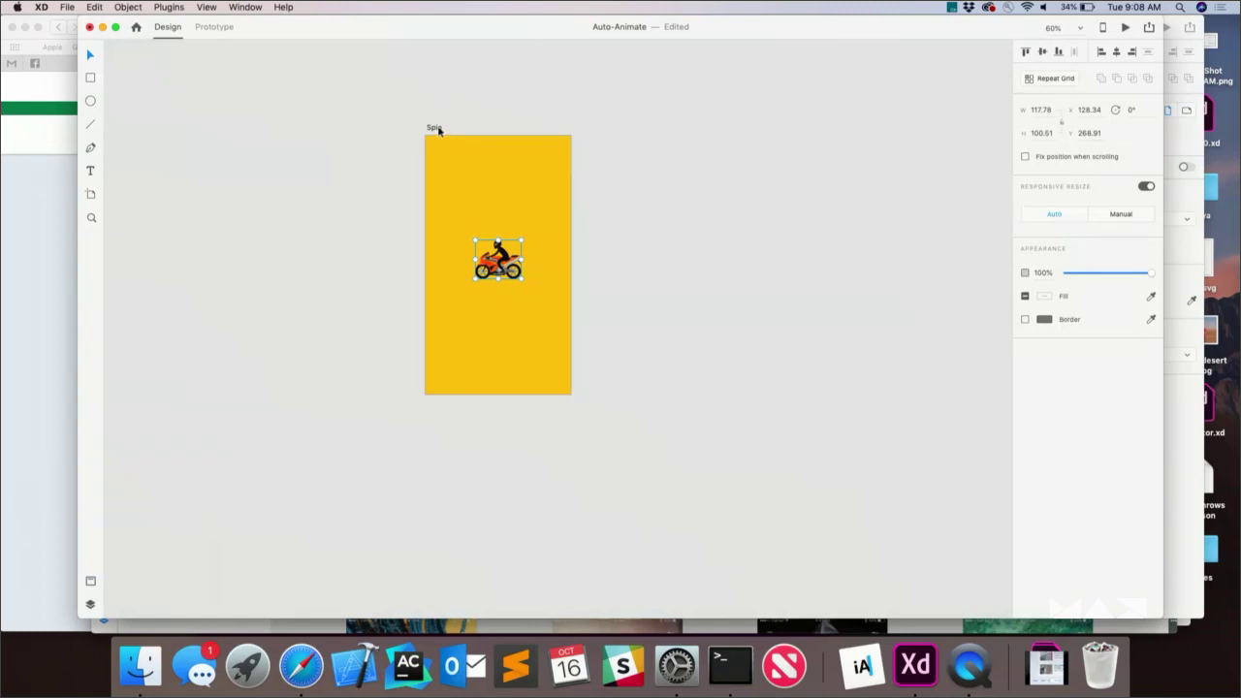
key("alt")
left_click_drag(438, 130, 684, 130)
Set the motorcycle's rotation to 360° on the duplicated Spin artboard
left_click(745, 258)
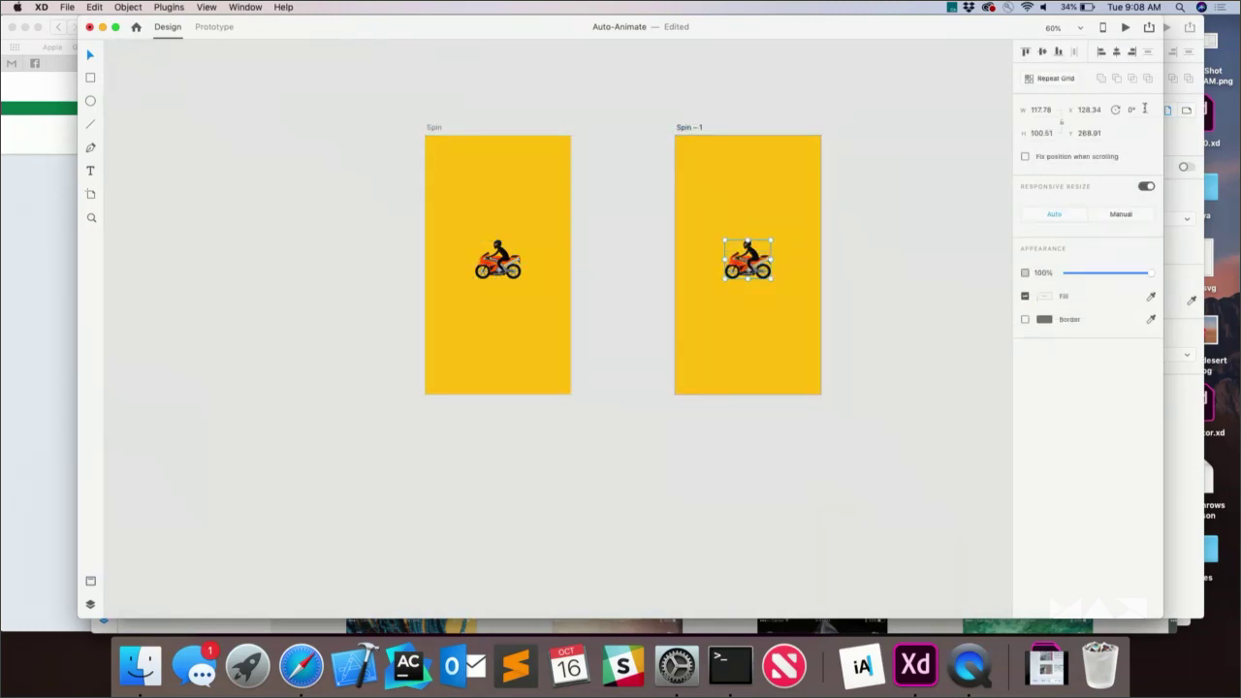
left_click(1140, 110)
type("360")
key("Return")
Link the Spin artboard to Spin – 1 with a Time trigger, and open the preview beside the artboards
left_click(436, 127)
key("super+2")
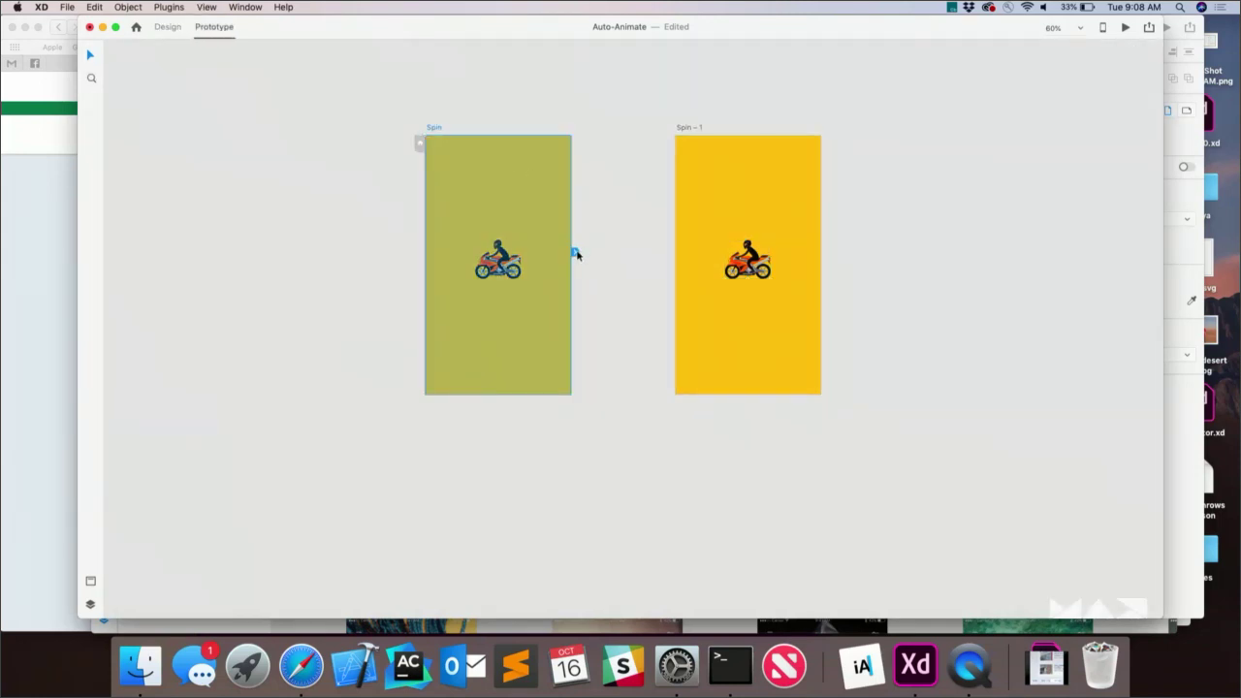
left_click_drag(576, 254, 670, 265)
left_click(669, 309)
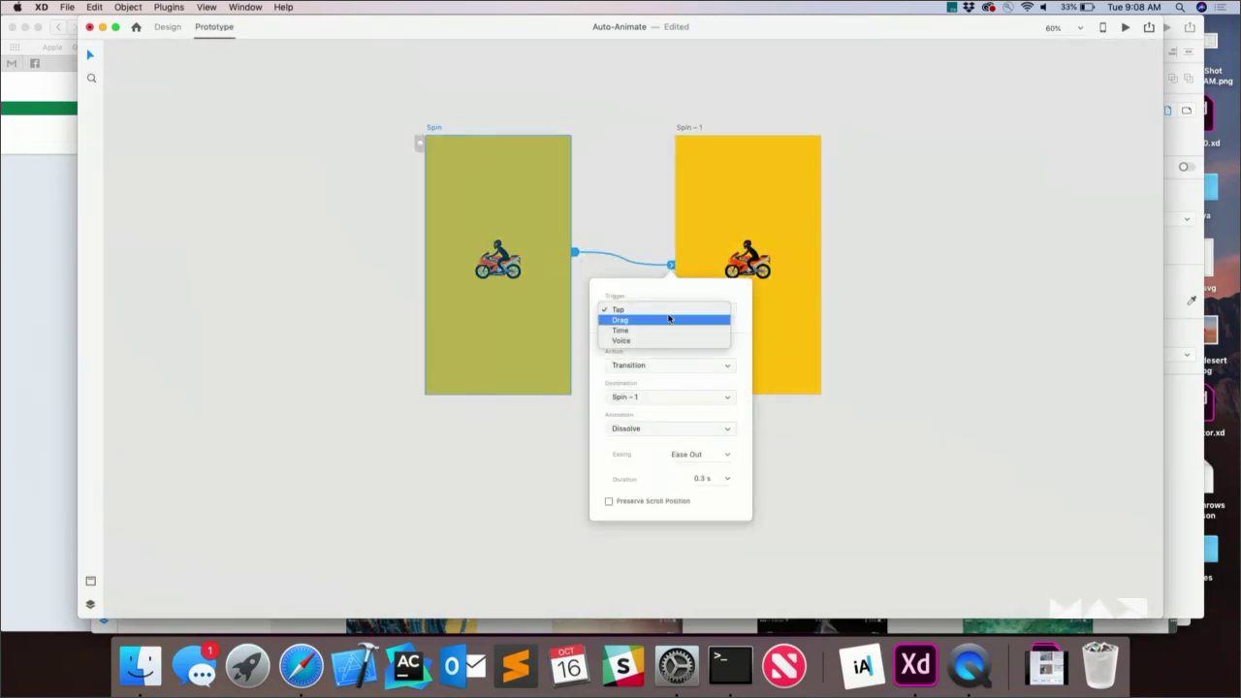
left_click(665, 331)
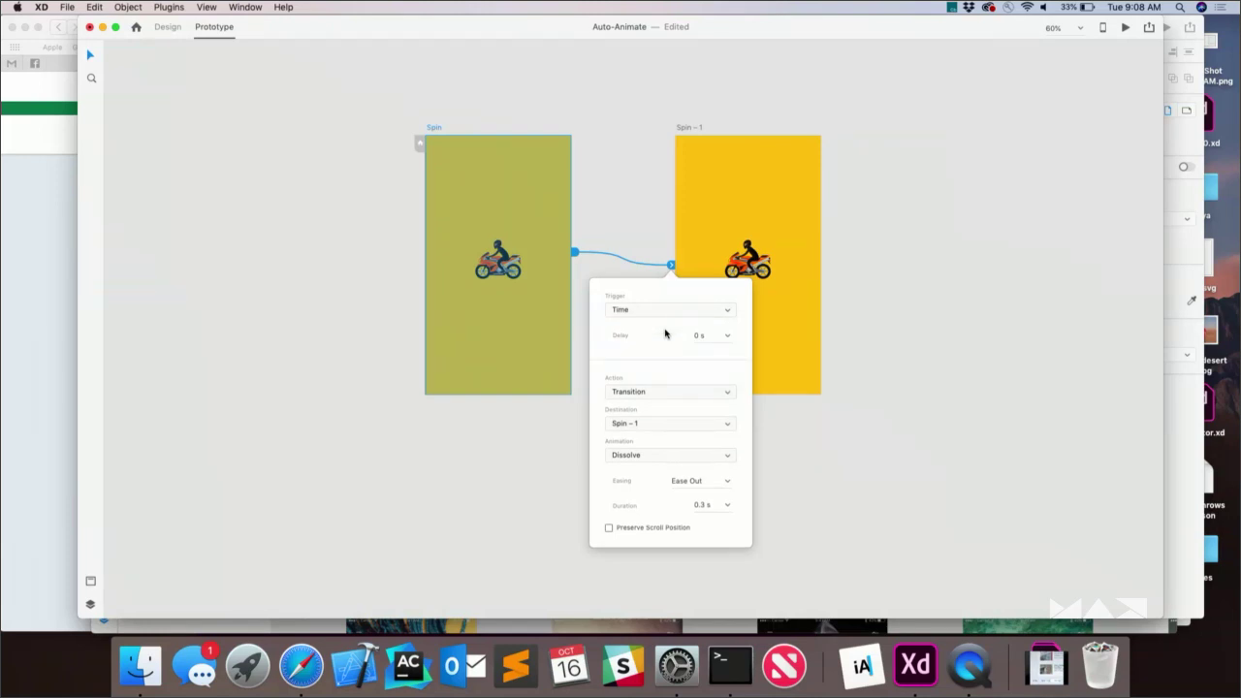
key("super+Return")
left_click_drag(333, 200, 252, 184)
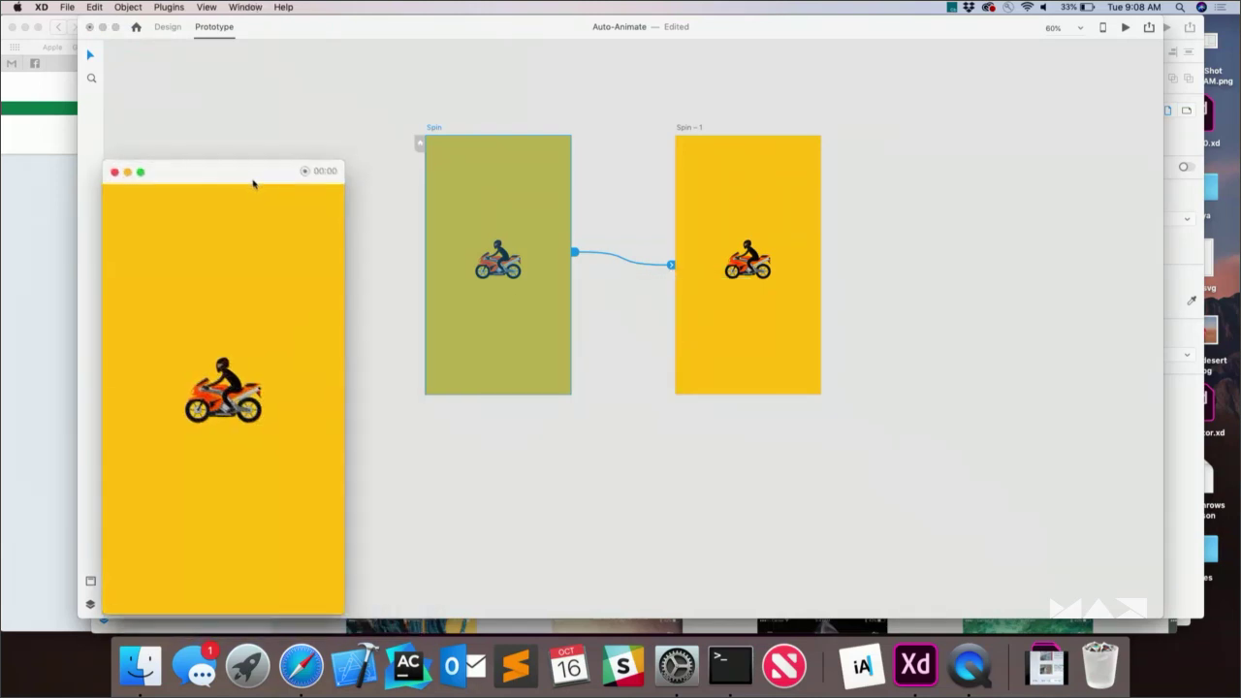
Change the Spin link's action to Auto-Animate with a duration of 1 s and easing None
left_click(671, 265)
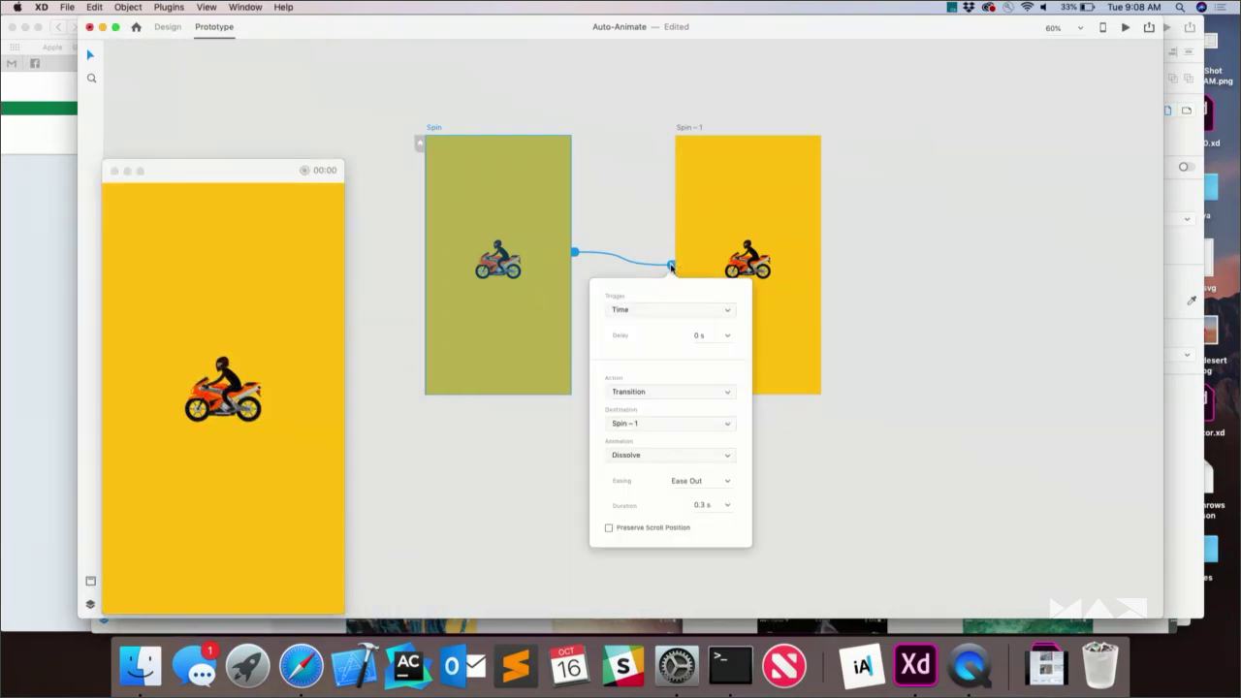
left_click(663, 392)
left_click(660, 403)
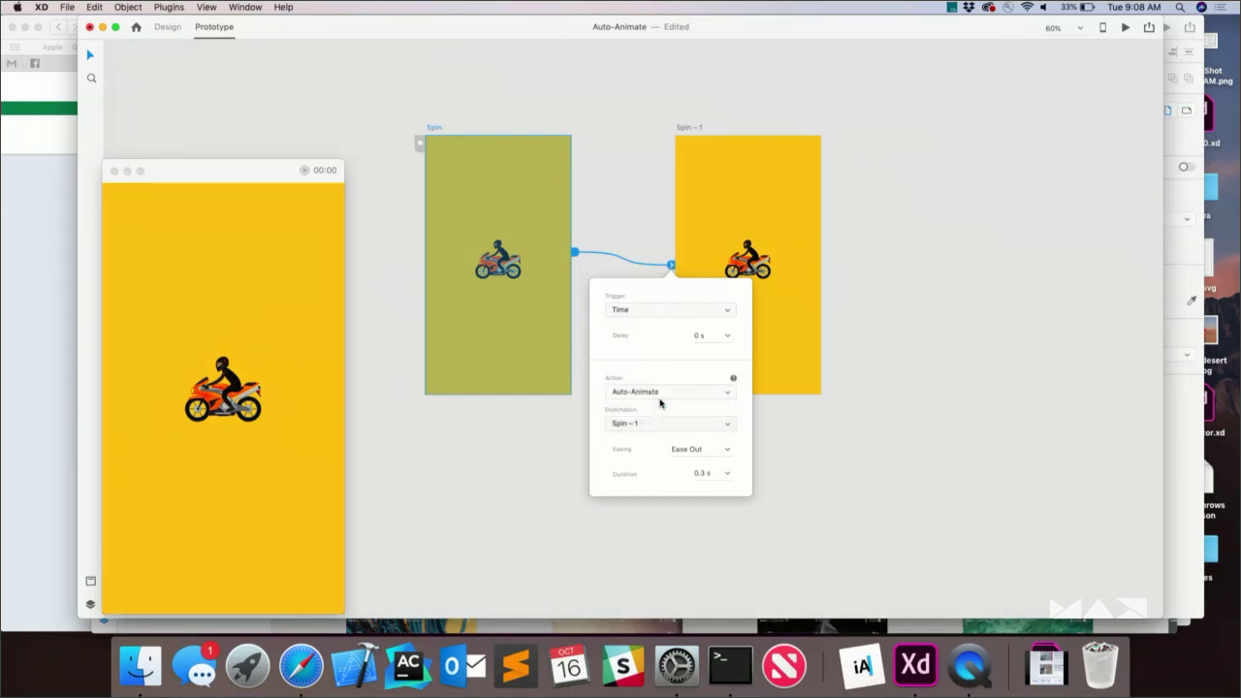
left_click(712, 473)
type("1")
left_click(725, 453)
left_click(708, 467)
Link the Spin – 1 artboard back to Spin with the same timed Auto-Animate settings
left_click(806, 223)
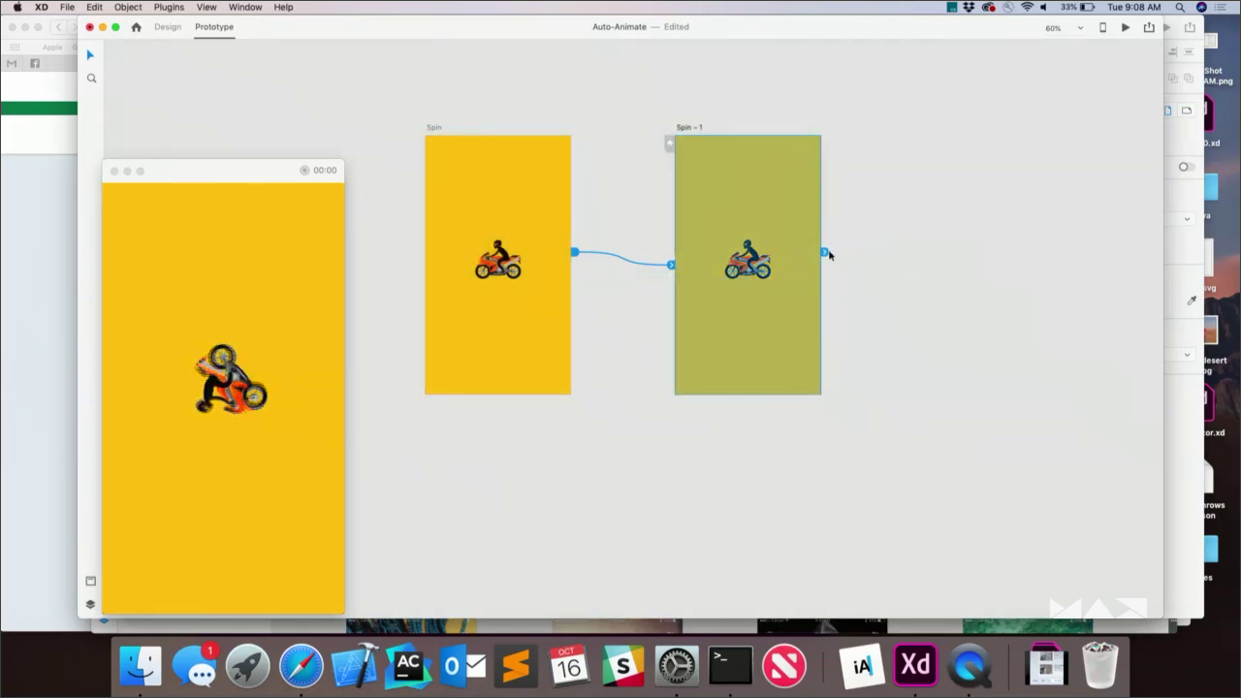
left_click_drag(823, 253, 515, 208)
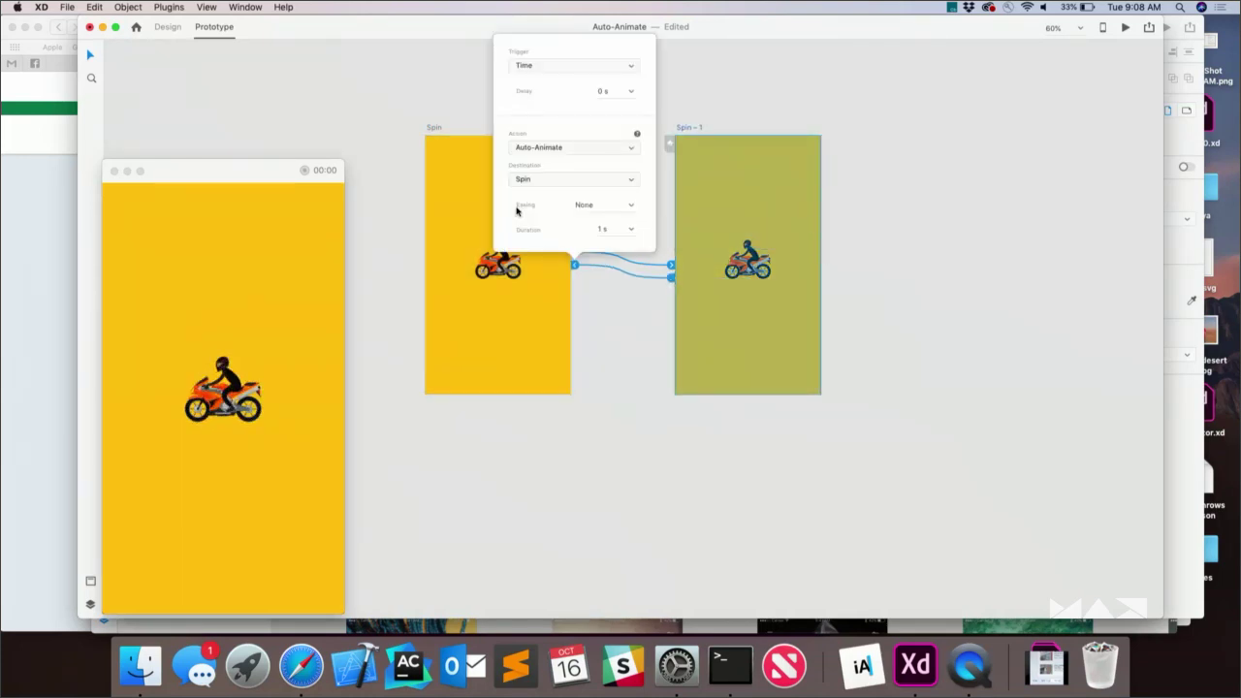
Move the motorcycle partly beyond the right edge of the Spin – 1 artboard, and set its rotation to 0°
left_click(540, 285)
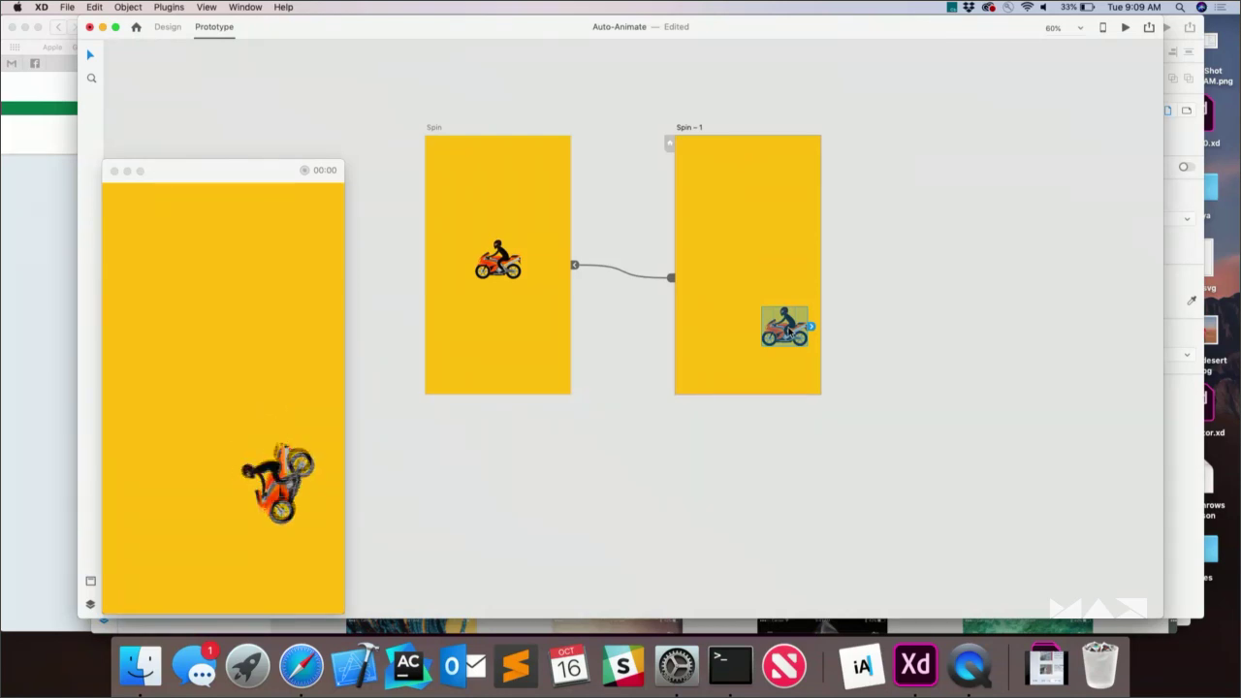
left_click_drag(788, 332, 831, 258)
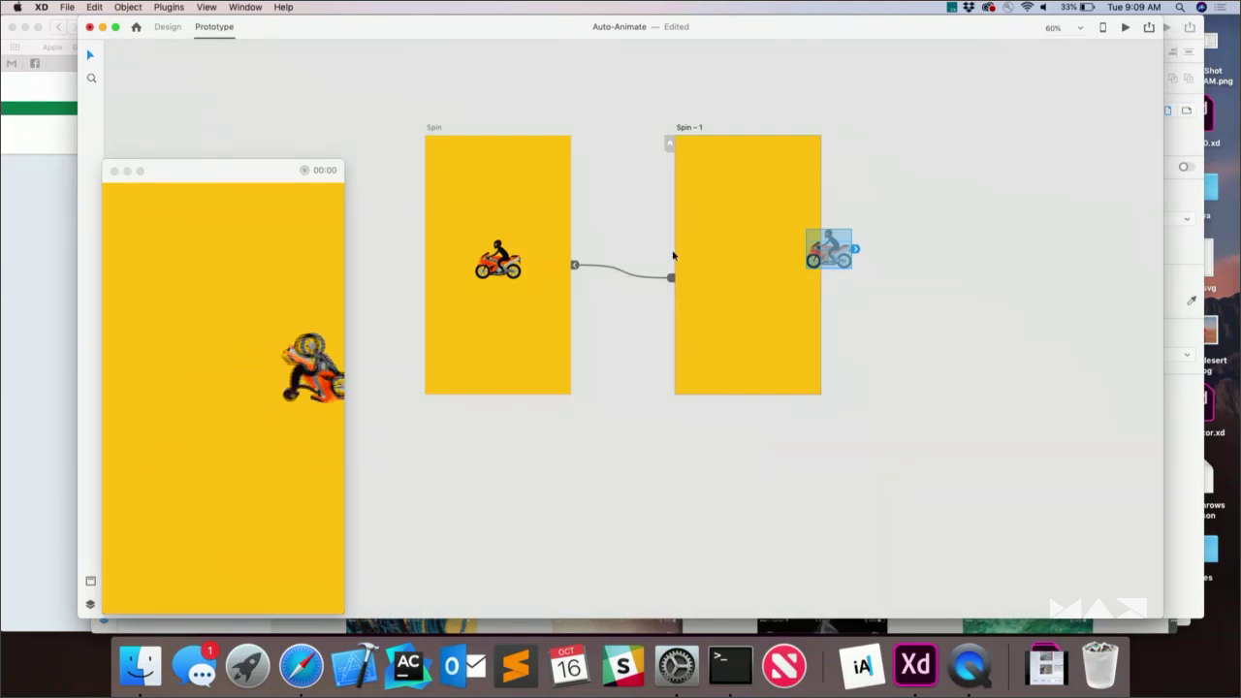
key("ctrl+Tab")
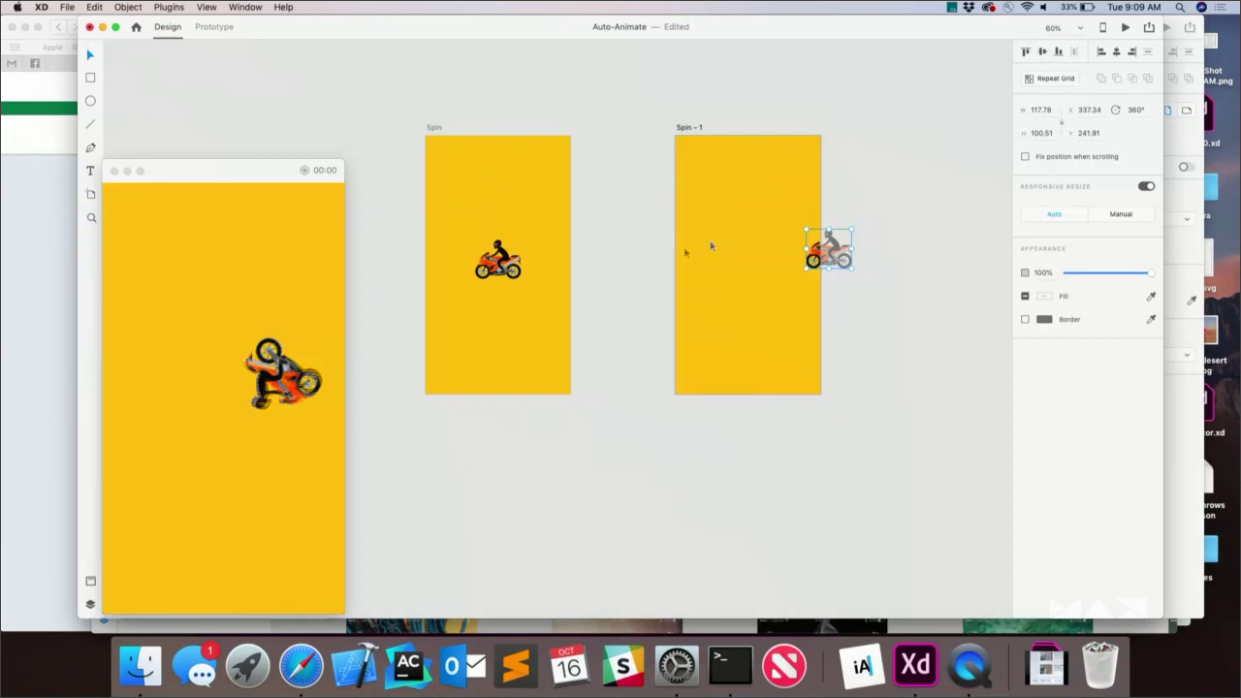
left_click(1134, 110)
type("0")
key("Return")
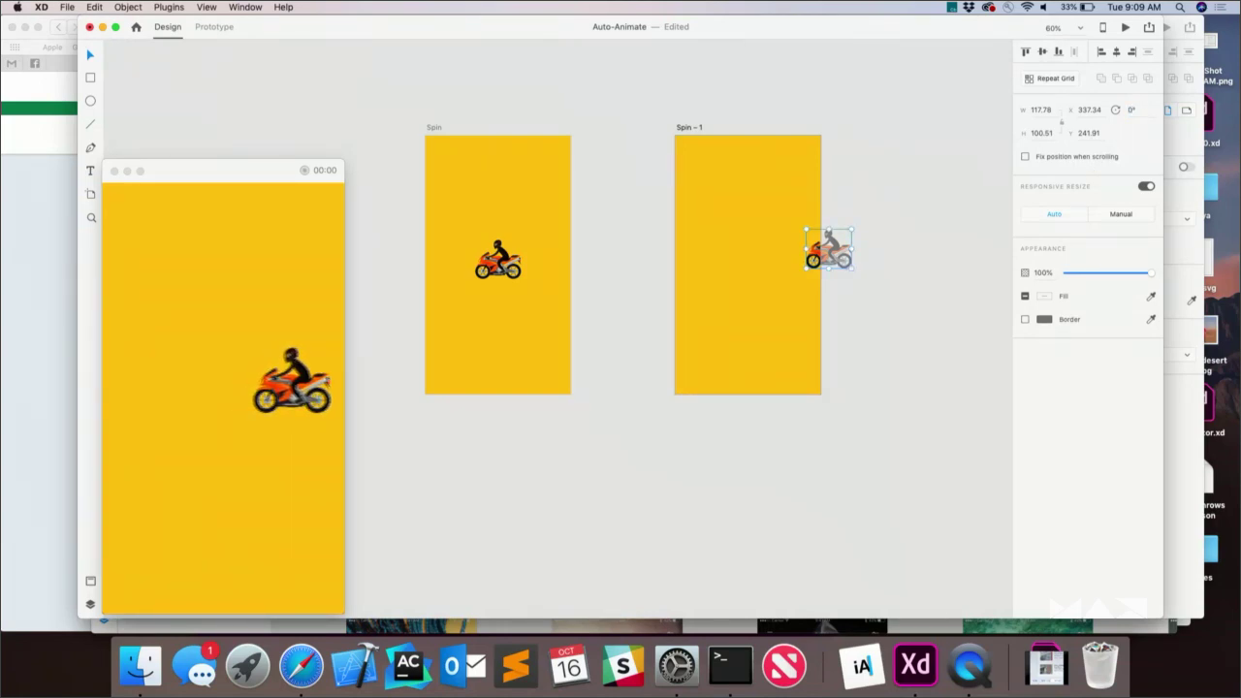
Set the rotation of the front wheel group, Group 85, to 360° on the Spin – 1 artboard
key("super+3")
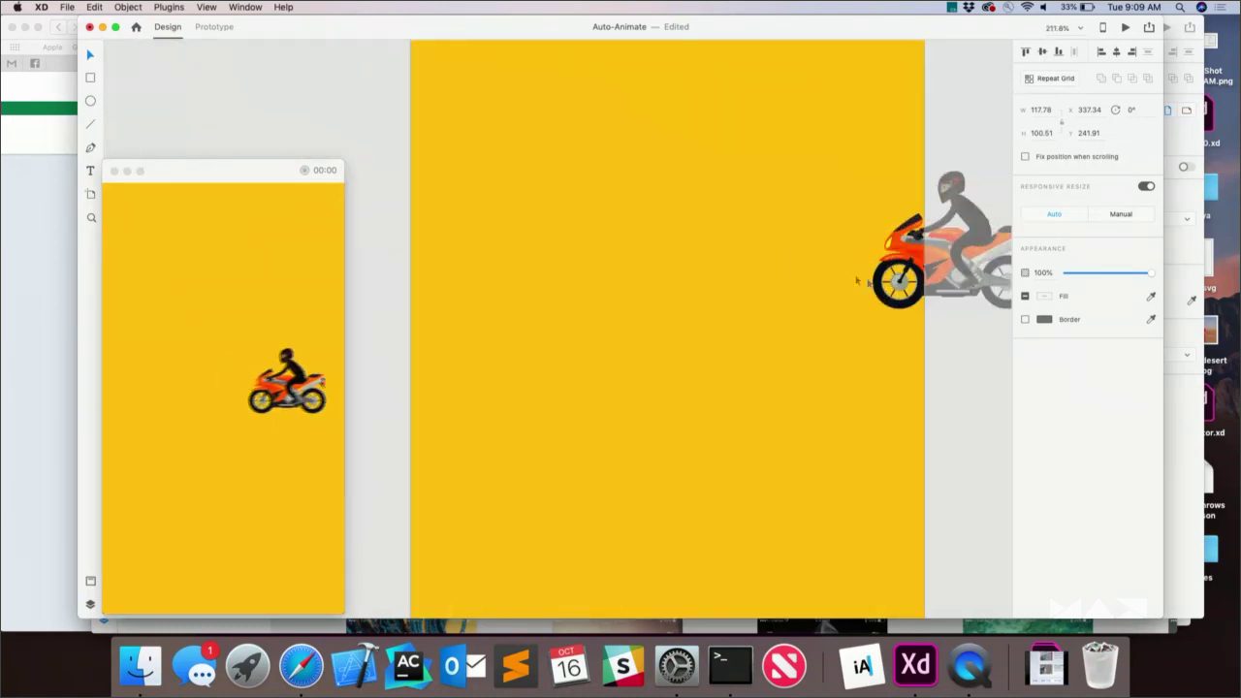
double_click(926, 287)
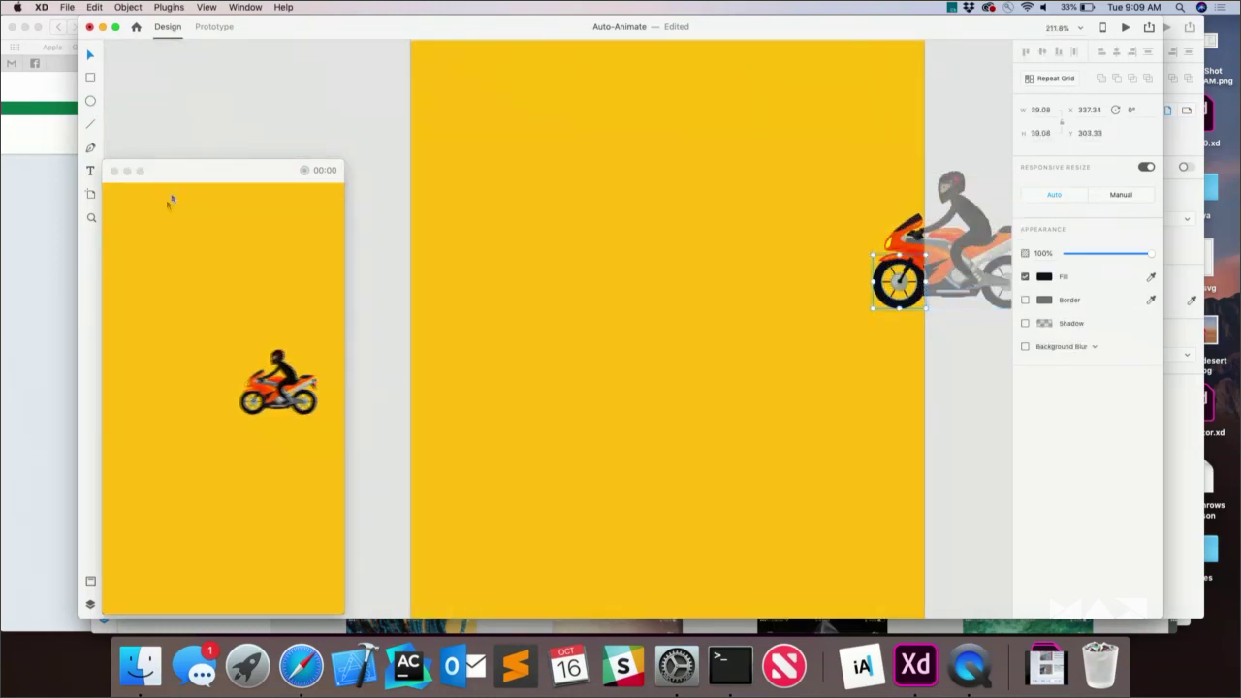
left_click_drag(212, 171, 401, 126)
left_click(91, 604)
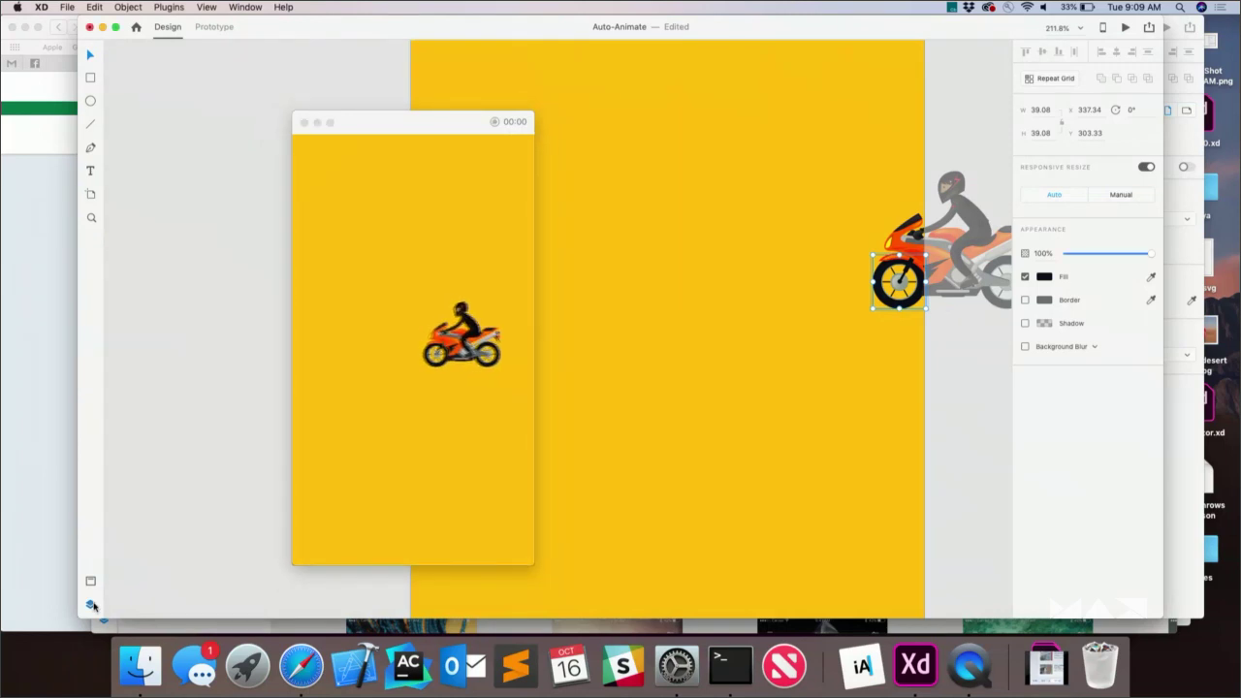
left_click(172, 473)
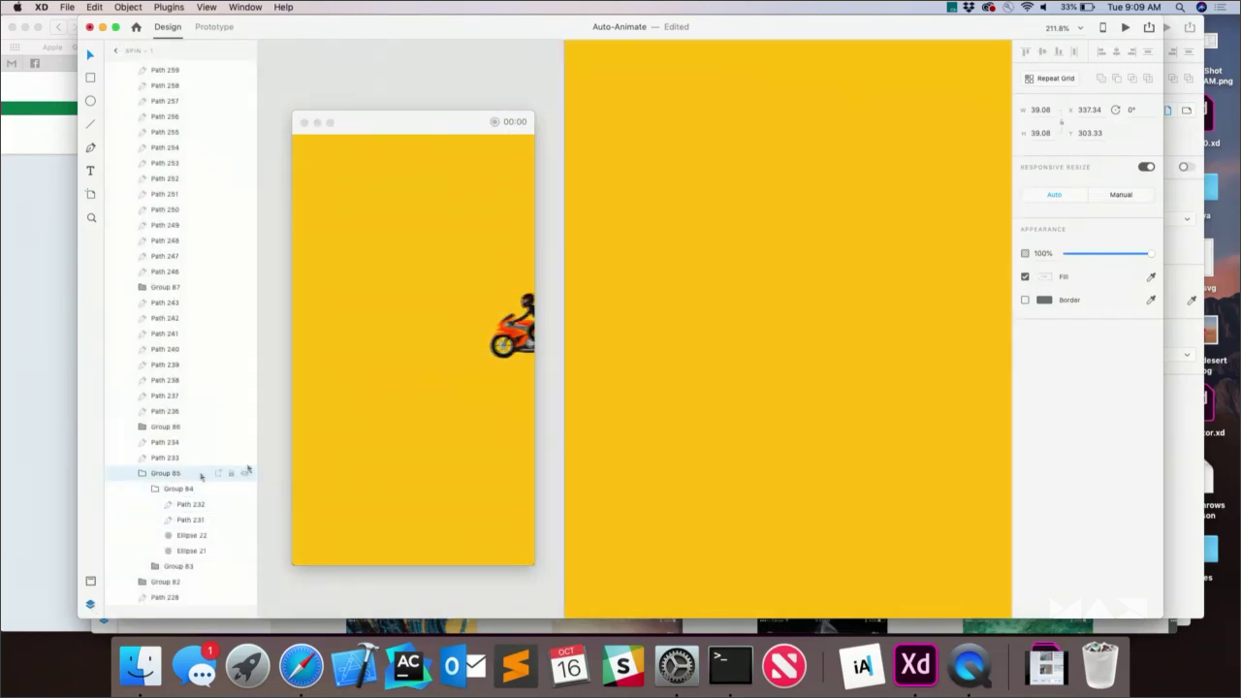
key("super+0")
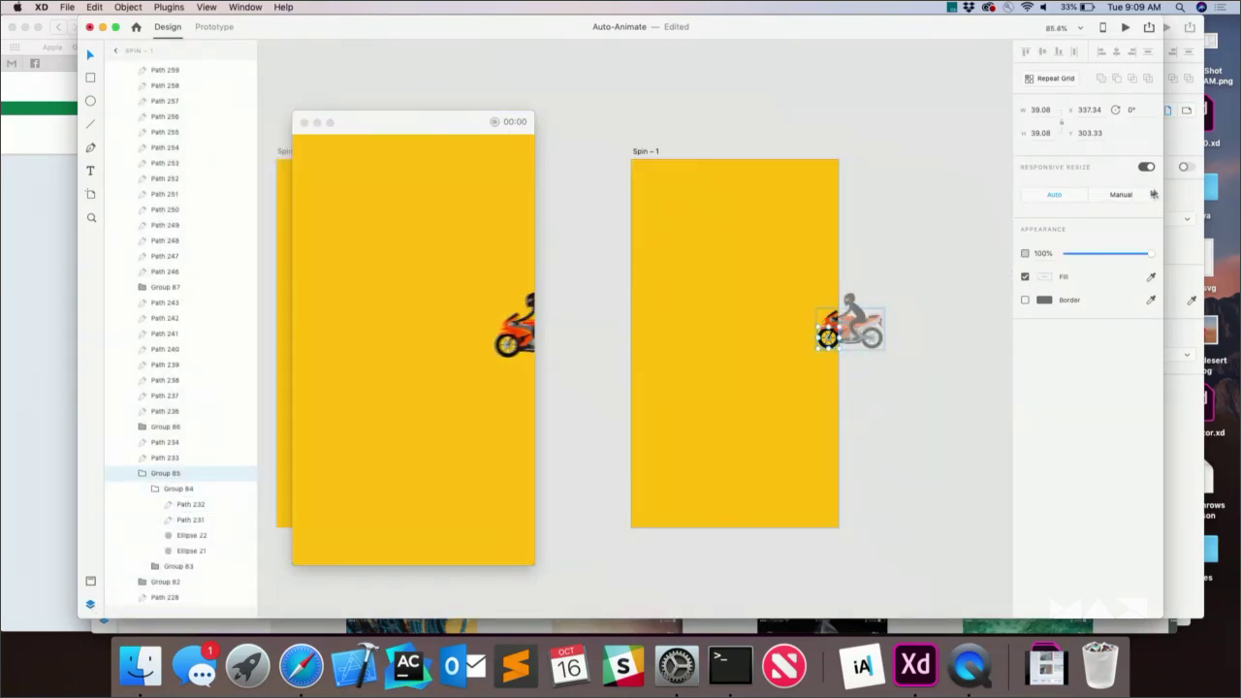
left_click(1141, 111)
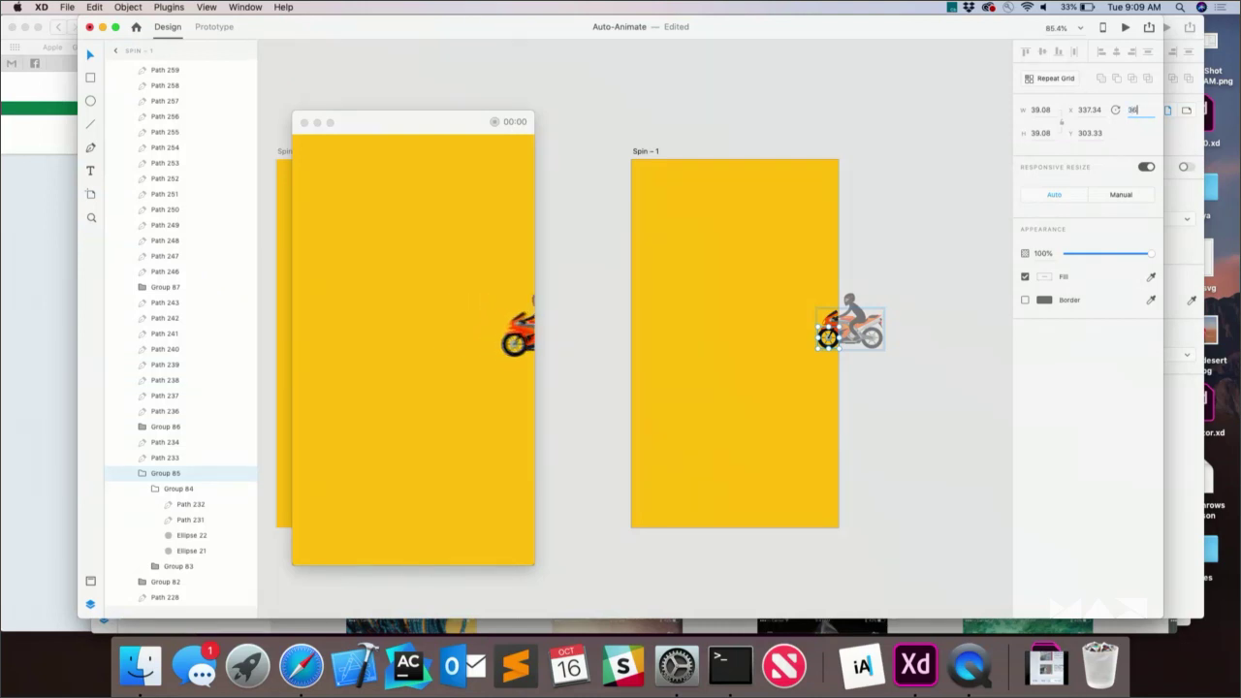
key("Return")
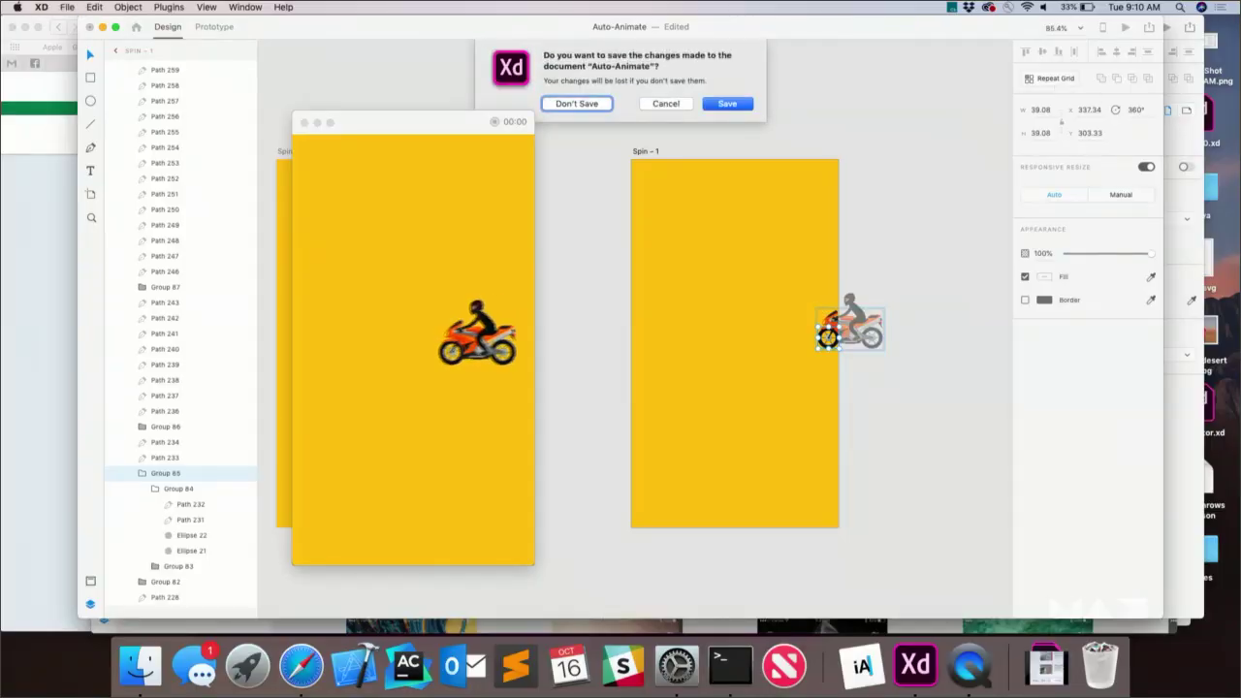
Close the motorcycle preview while keeping the document open, and select the iPhone 6/7/8 – 5 login artboard
left_click(665, 105)
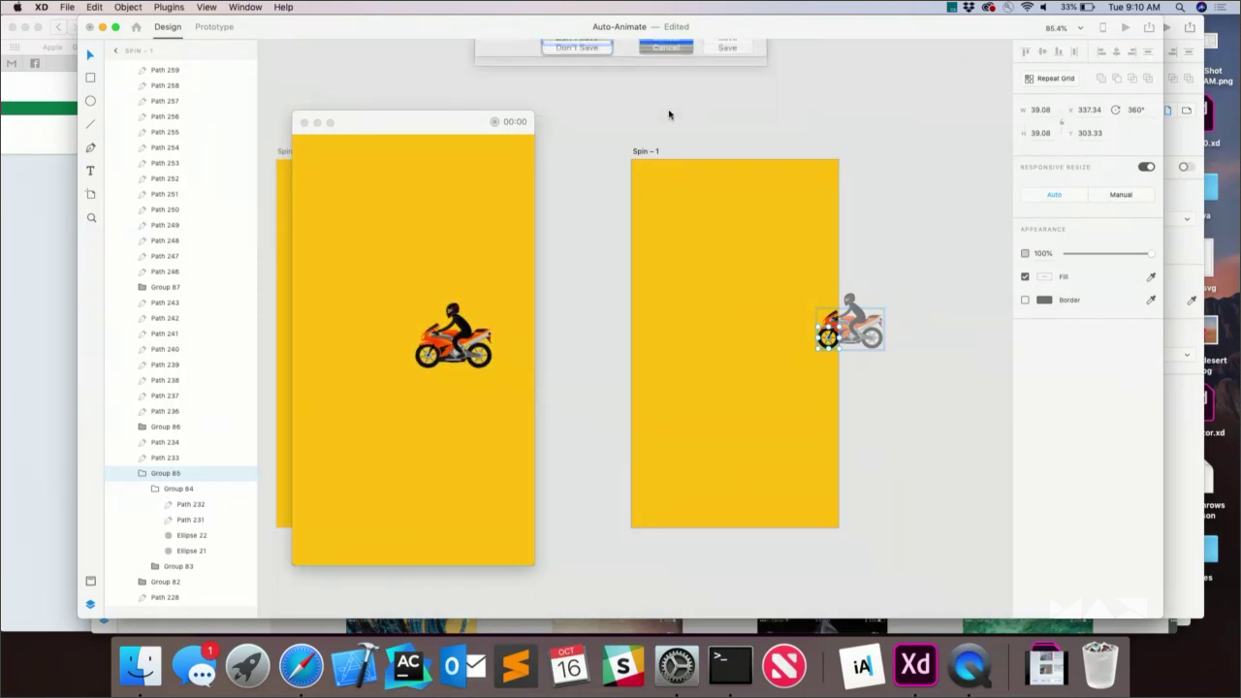
left_click(303, 123)
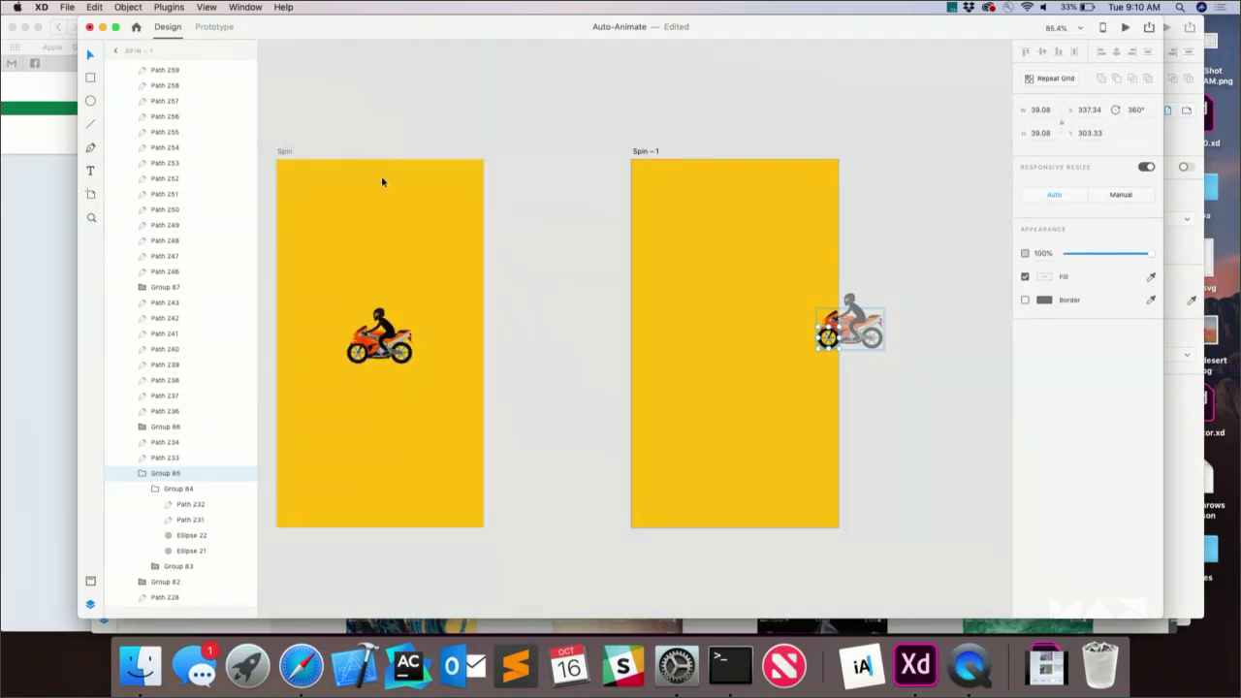
scroll(381, 175, "down", 3)
scroll(381, 176, "up", 5)
scroll(382, 181, "up", 2)
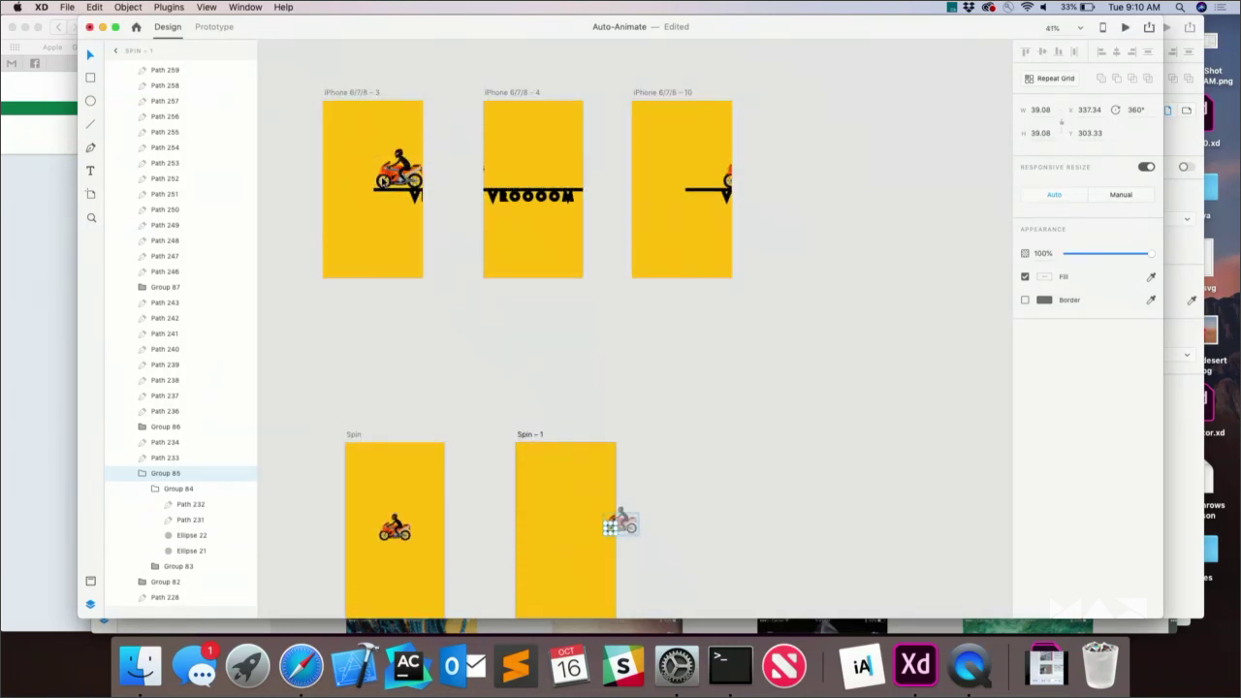
scroll(381, 176, "up", 10)
right_click(381, 181)
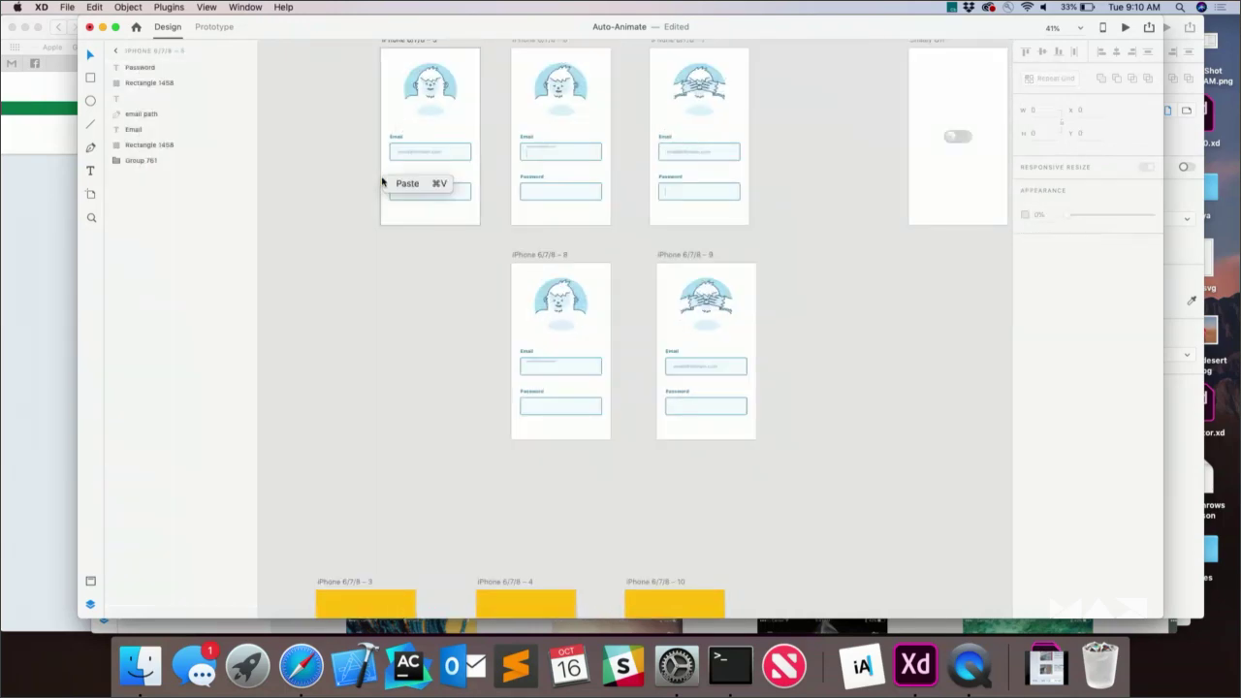
left_click(375, 103)
scroll(371, 112, "up", 2)
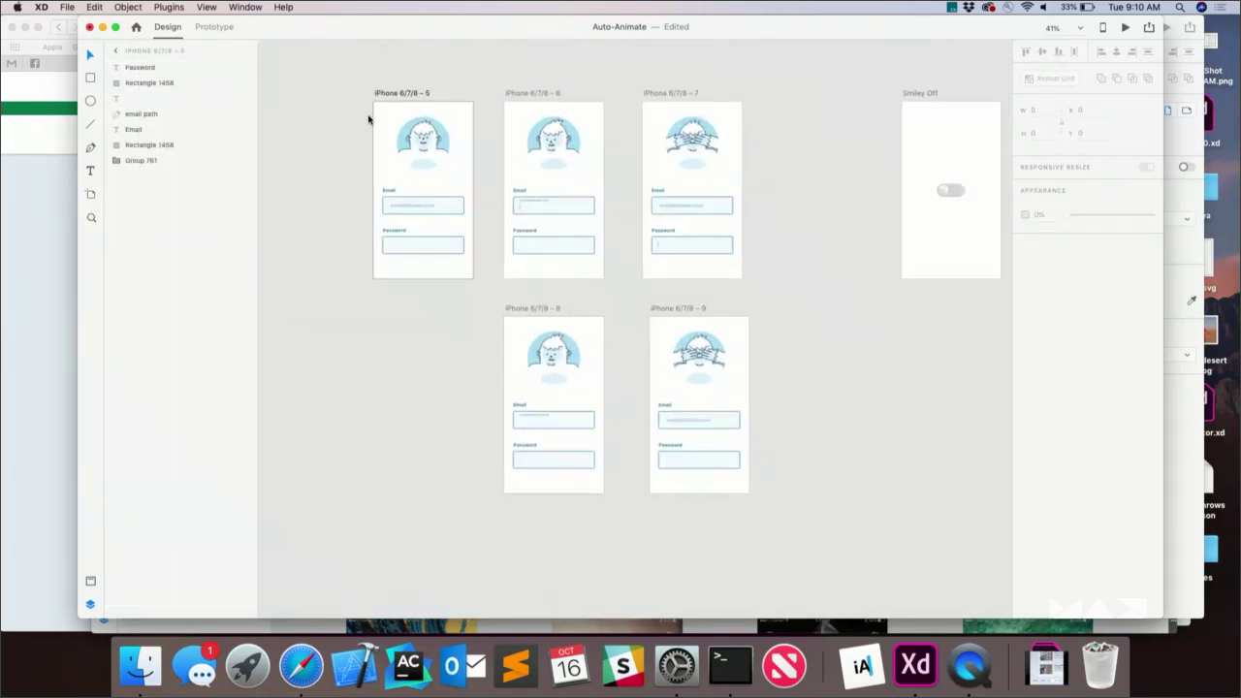
left_click(412, 94)
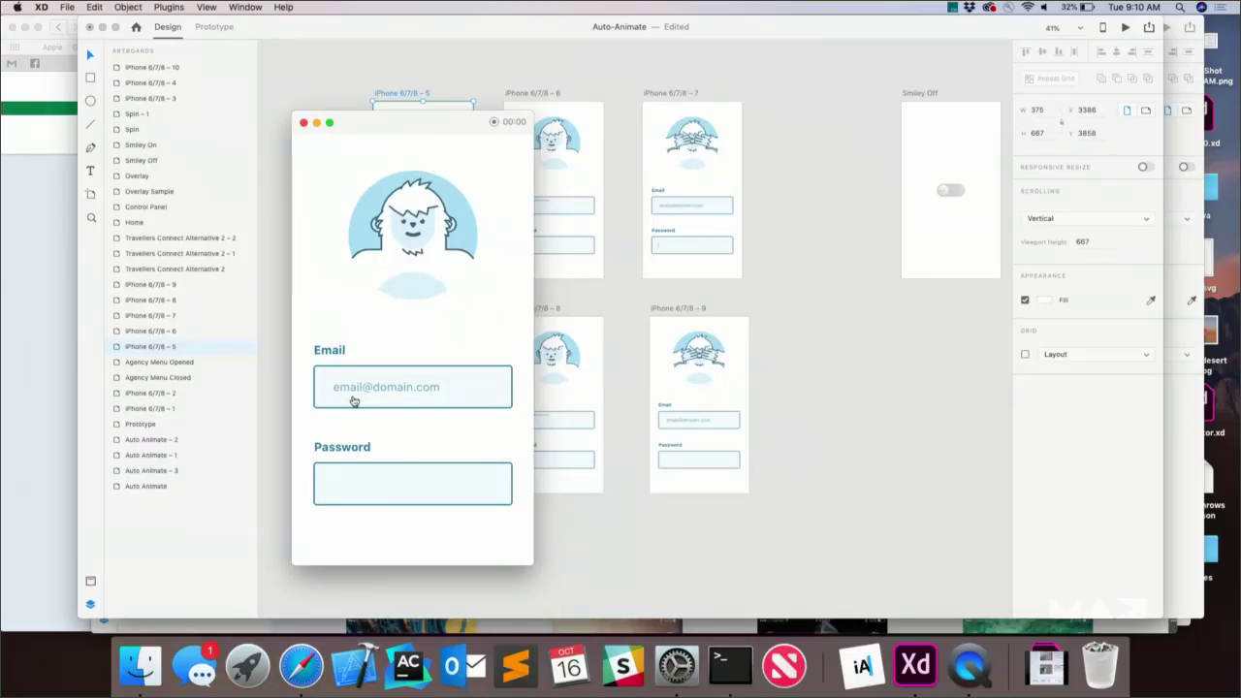
Test the Email and Password fields in the login preview, and try sliding the toggle in the Smiley Off preview
left_click(353, 399)
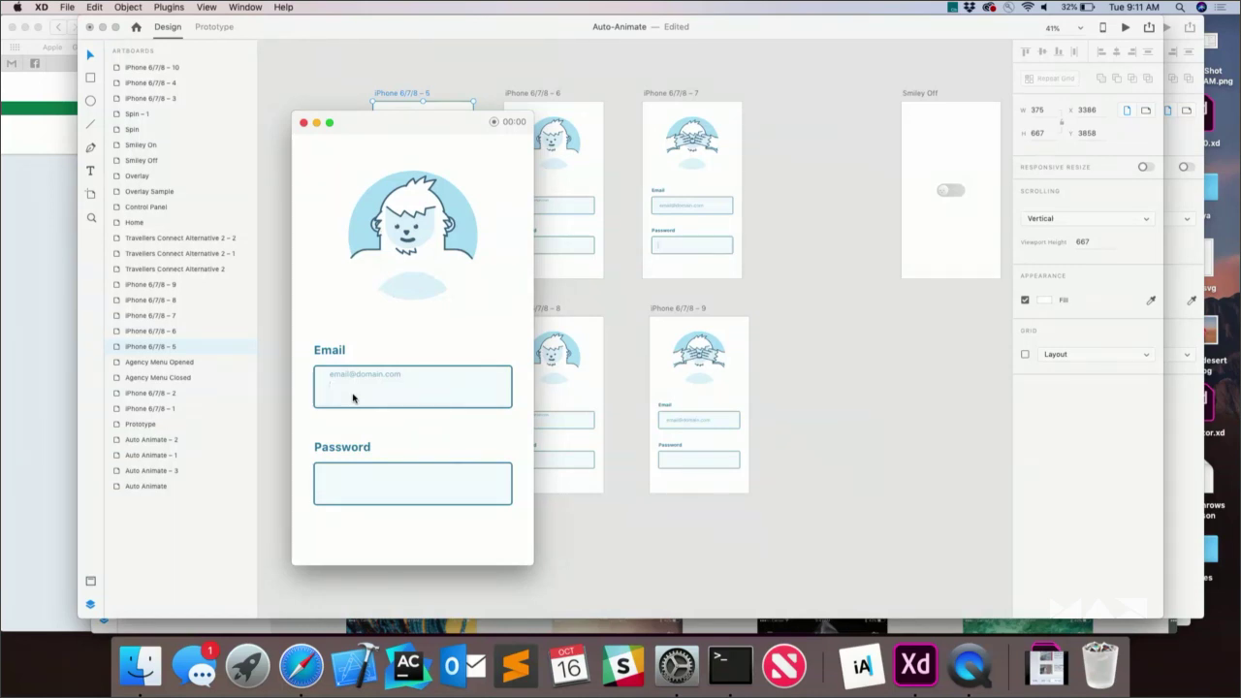
left_click(354, 495)
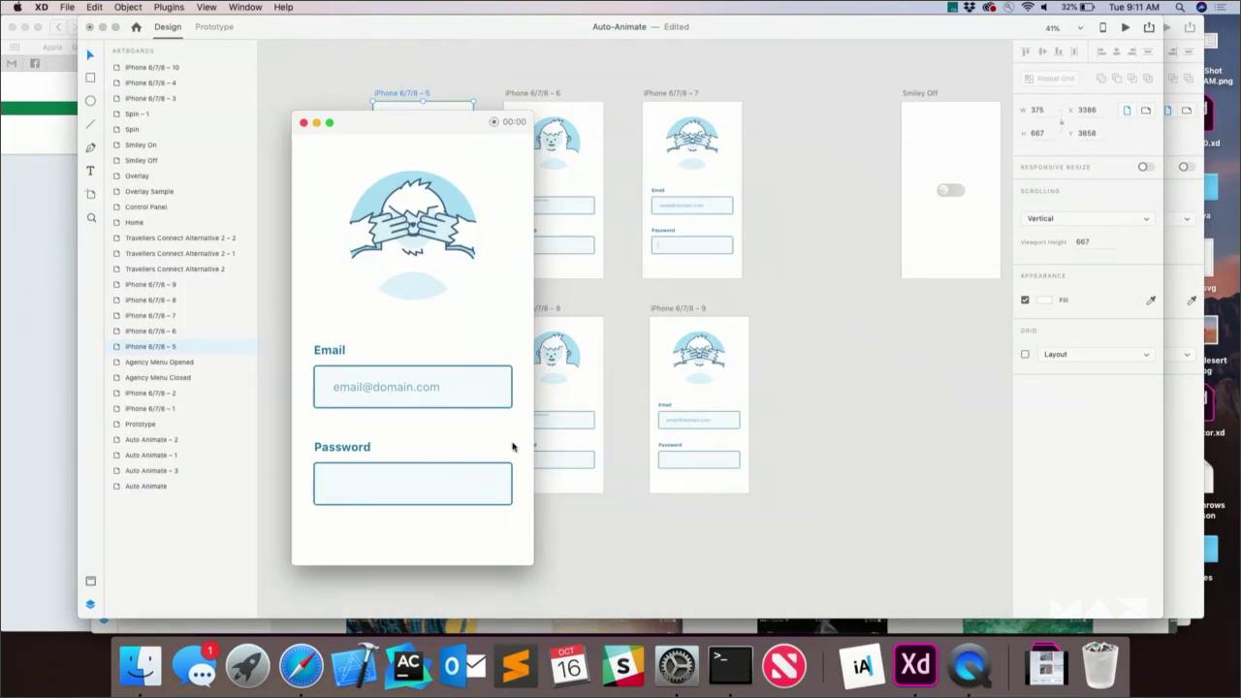
left_click(956, 139)
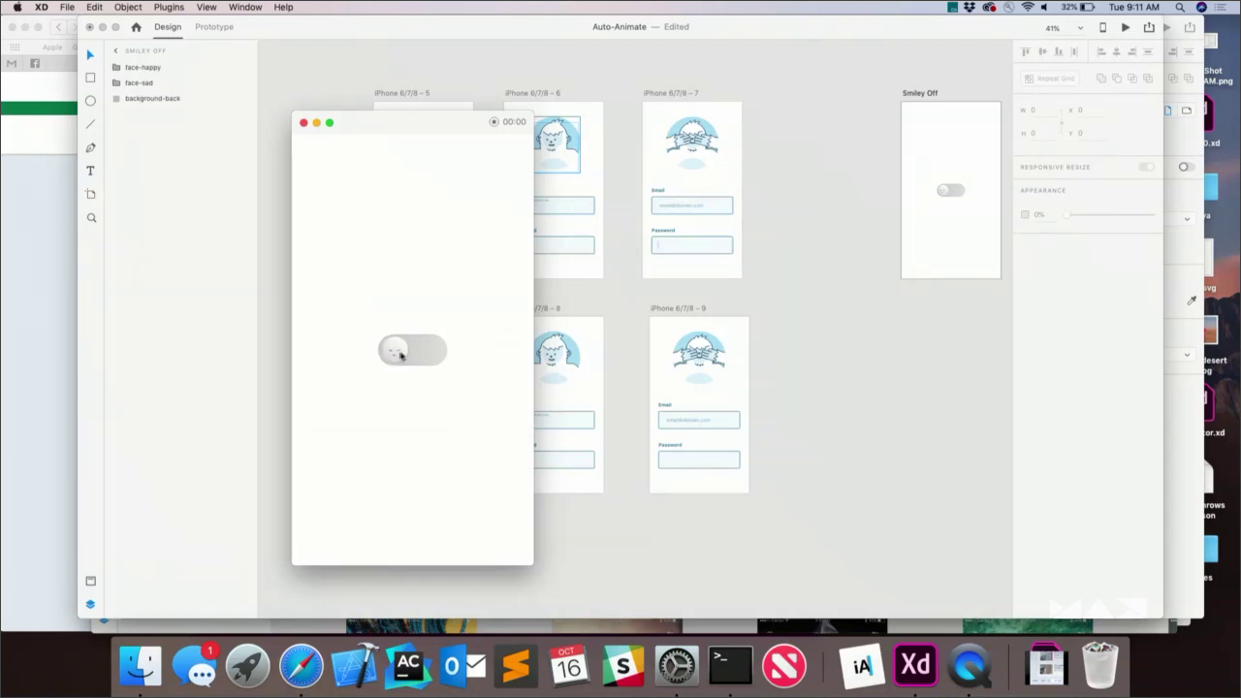
left_click_drag(402, 355, 441, 361)
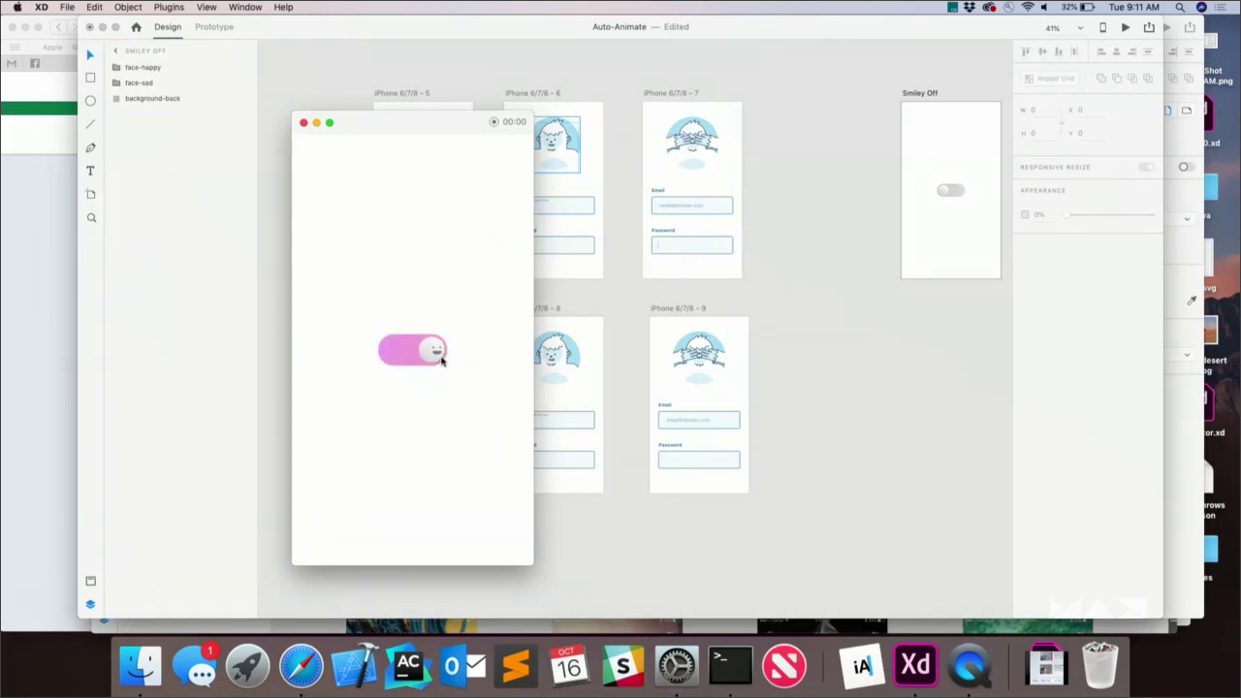
left_click_drag(441, 361, 475, 371)
key("super+w")
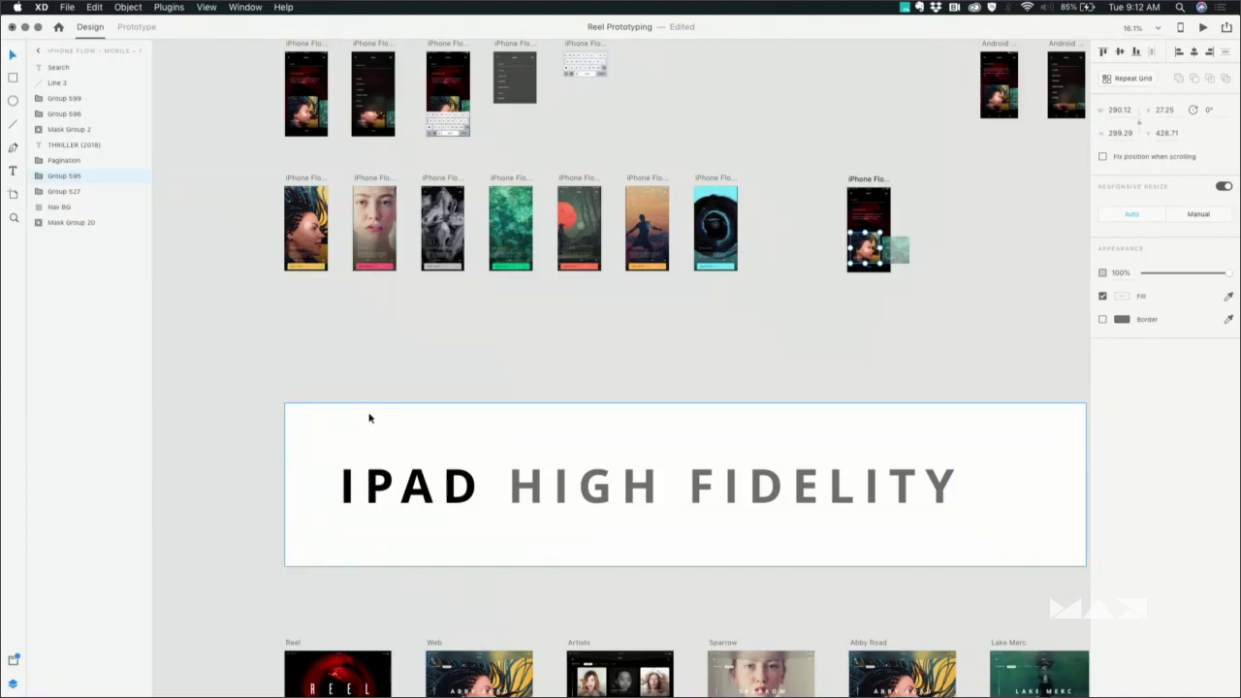
Find the AA – iPad Flow artboards in the Reel Prototyping document, and inspect the background image group on the Abby Road artboard
scroll(368, 415, "down", 3)
scroll(368, 417, "down", 5)
scroll(368, 418, "down", 6)
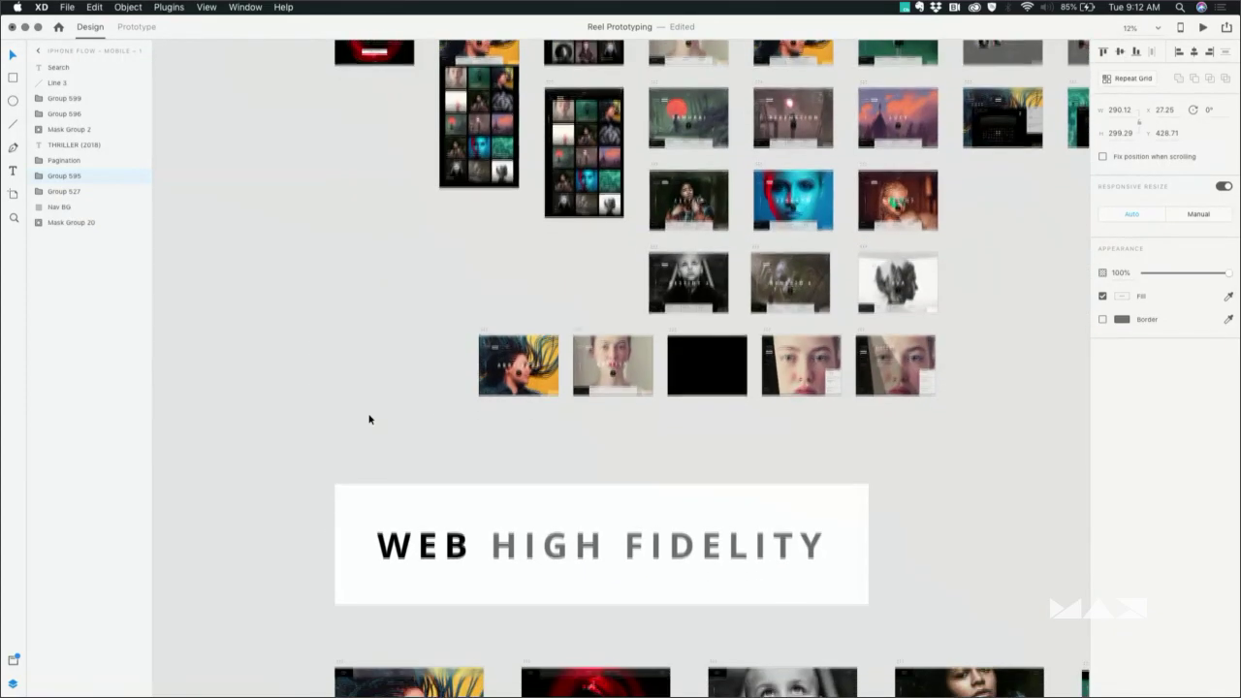
scroll(545, 354, "up", 5)
scroll(545, 354, "up", 4)
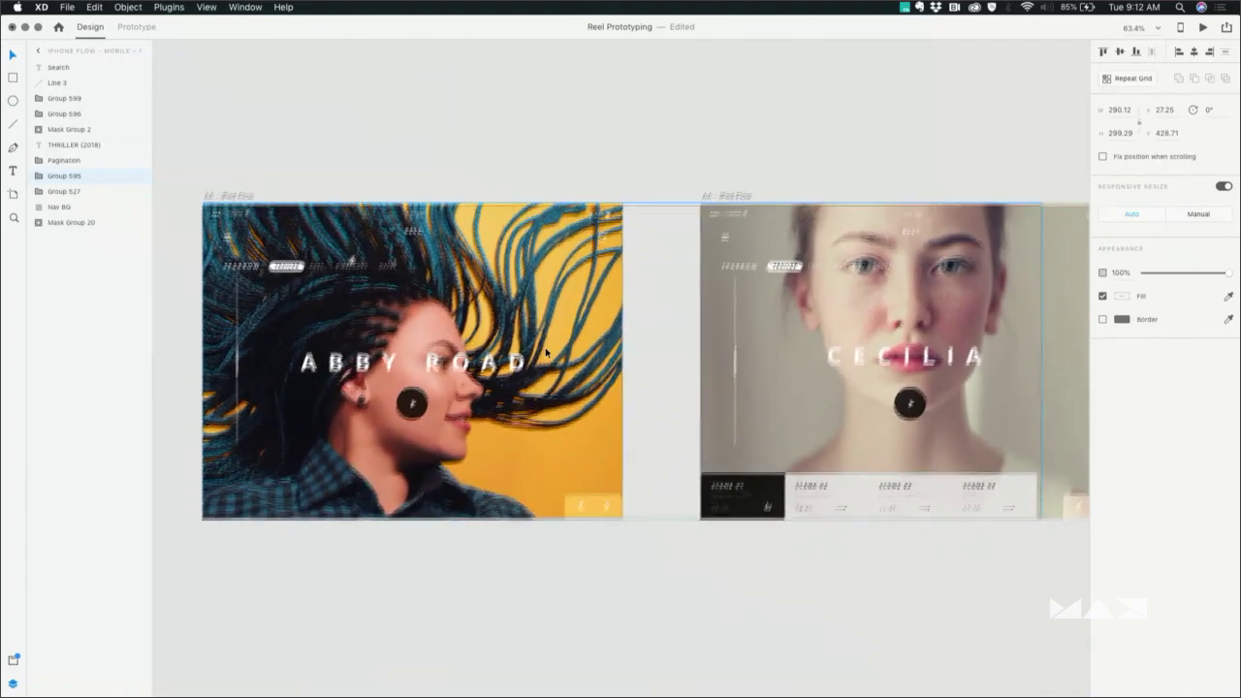
left_click(585, 303)
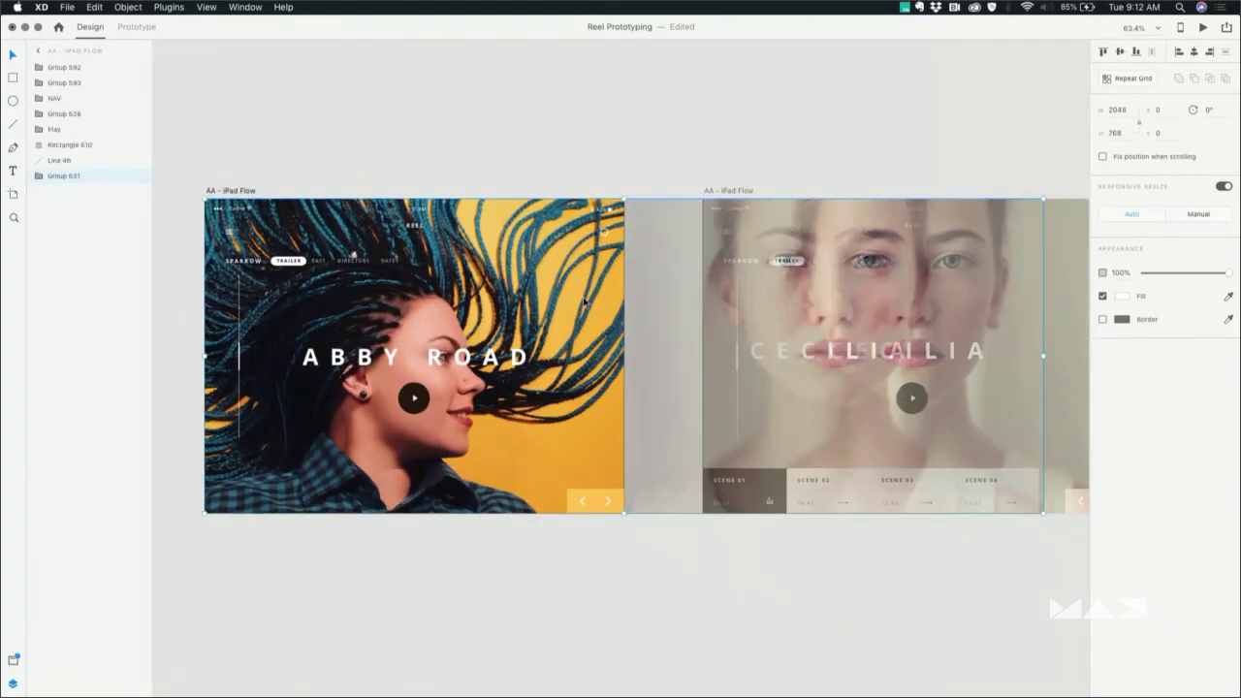
left_click_drag(585, 302, 562, 250)
key("super+z")
left_click(783, 158)
scroll(783, 158, "right", 5)
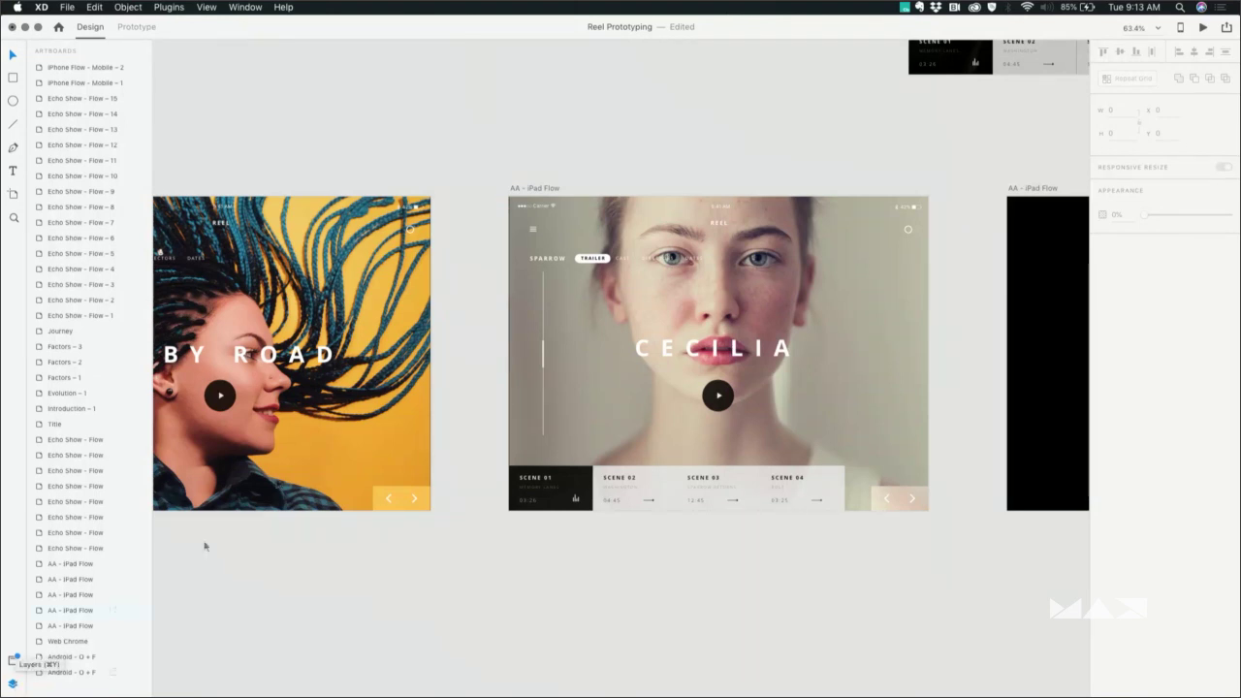
Examine the Cecilia artboard, the Play group on the black AA – iPad Flow artboard, and the scene artboards following it
left_click(631, 285)
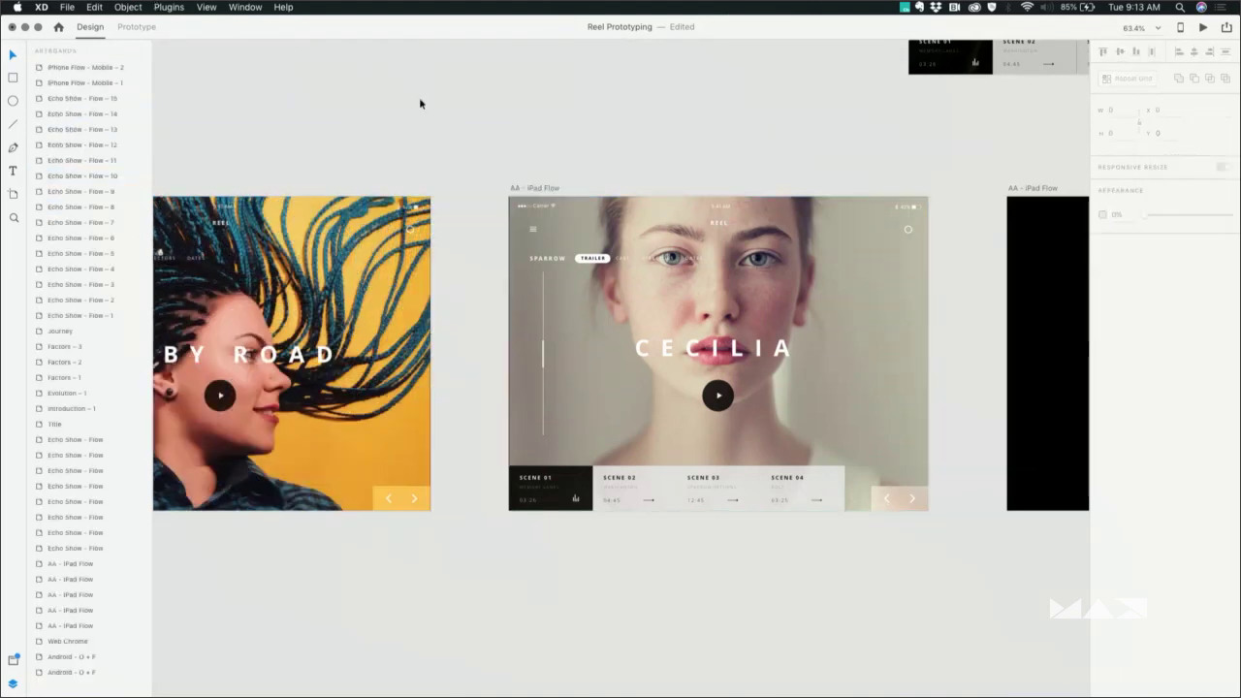
left_click(420, 103)
scroll(420, 102, "right", 5)
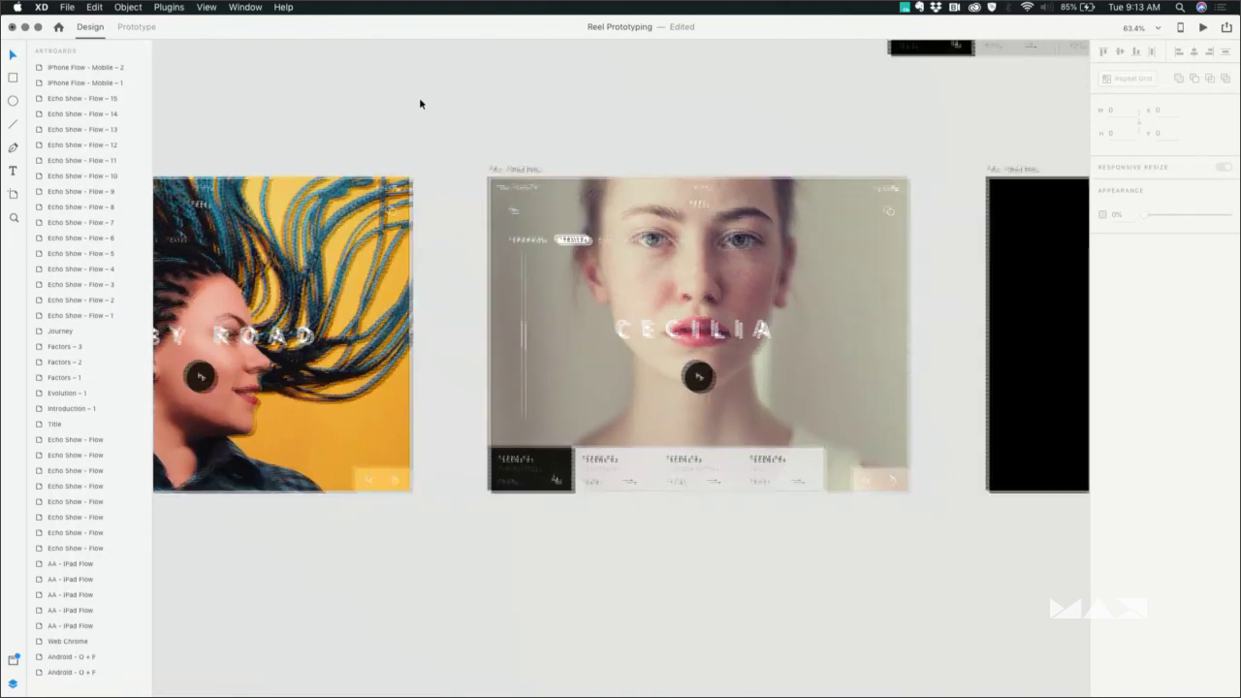
scroll(420, 103, "right", 4)
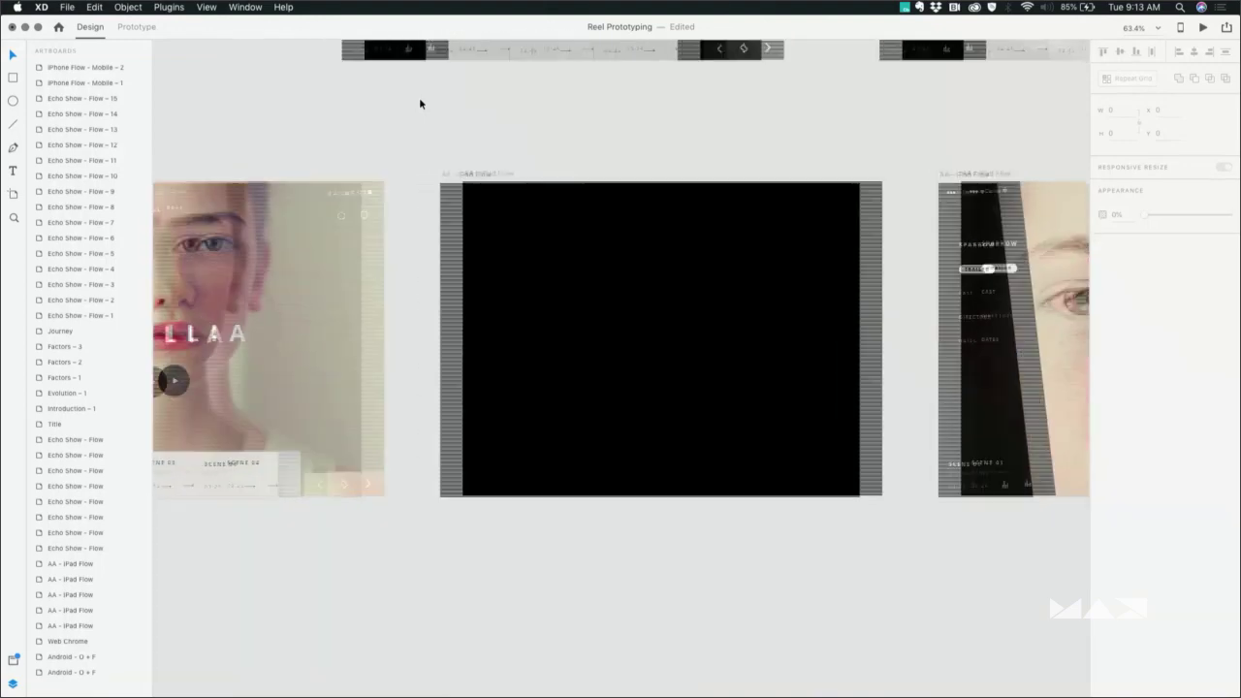
scroll(420, 102, "left", 5)
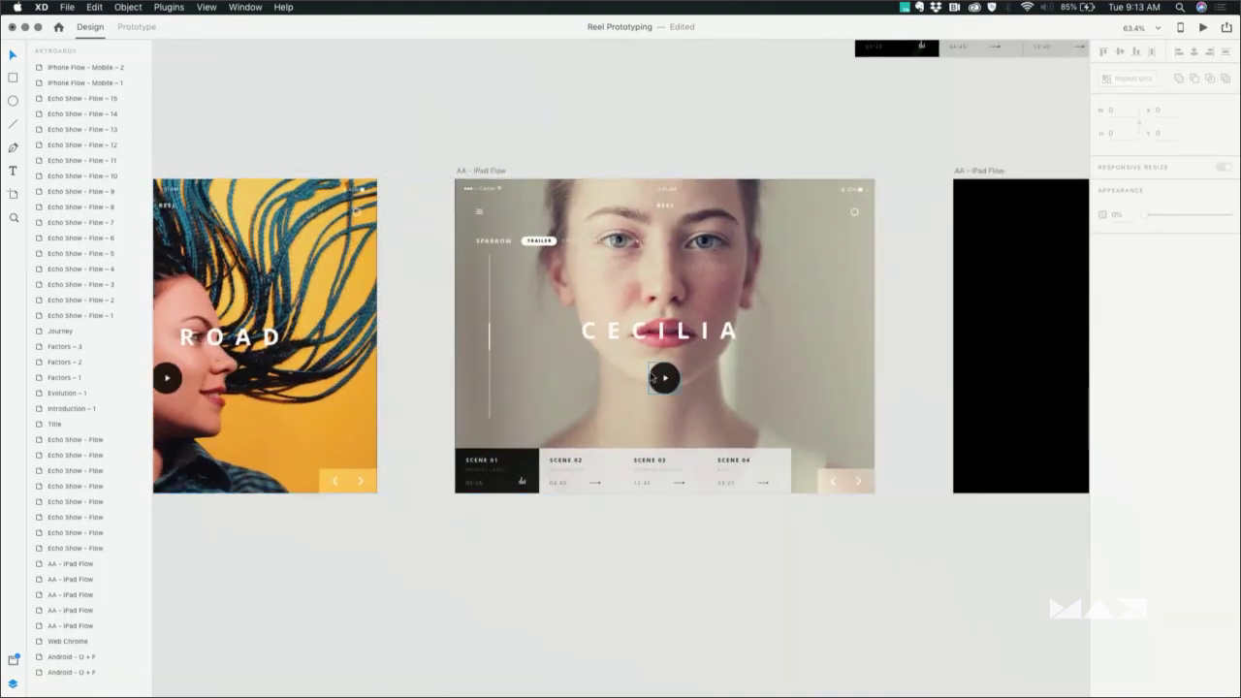
scroll(769, 364, "right", 5)
left_click(770, 369)
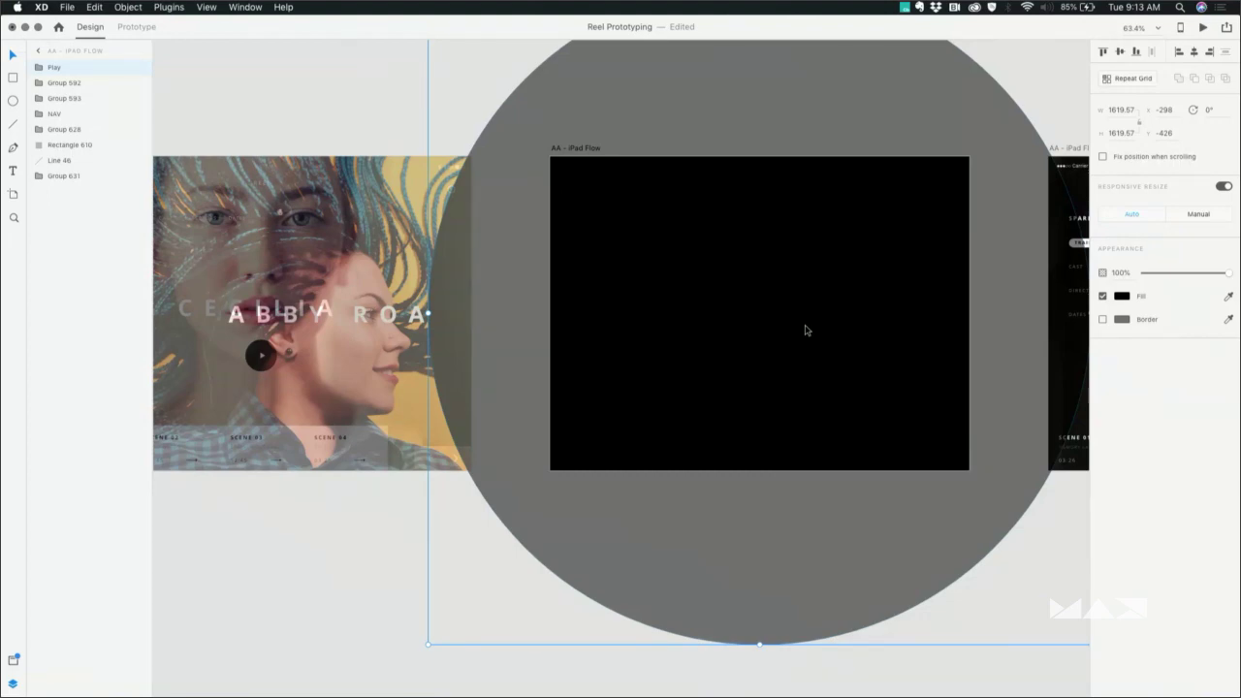
scroll(804, 331, "right", 8)
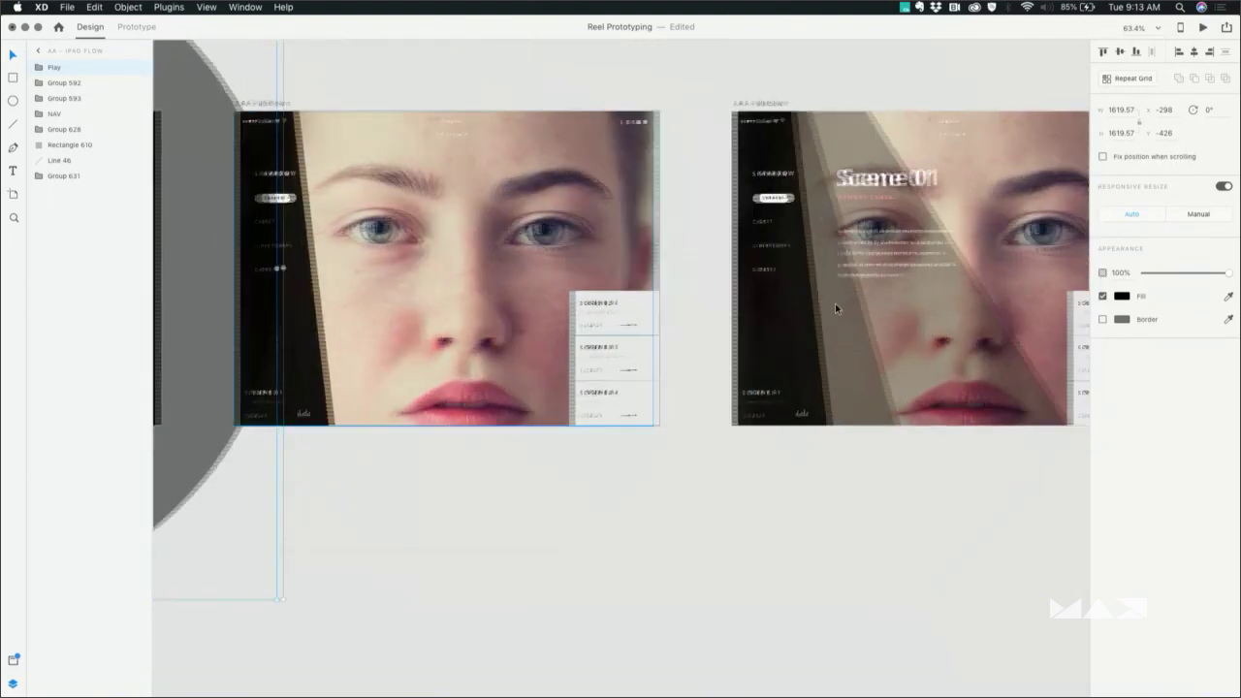
scroll(835, 303, "down", 5)
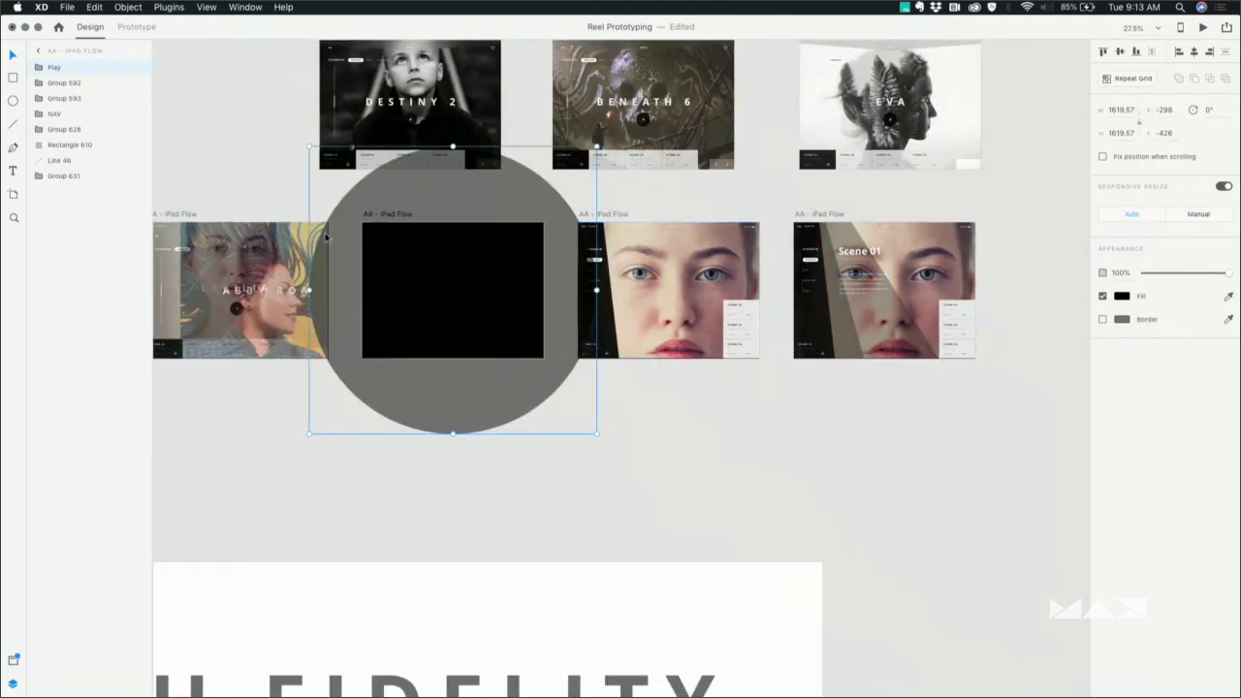
Select the Abby Road artboard and preview the iPad flow starting from it
left_click(219, 158)
scroll(218, 156, "left", 5)
left_click(261, 213)
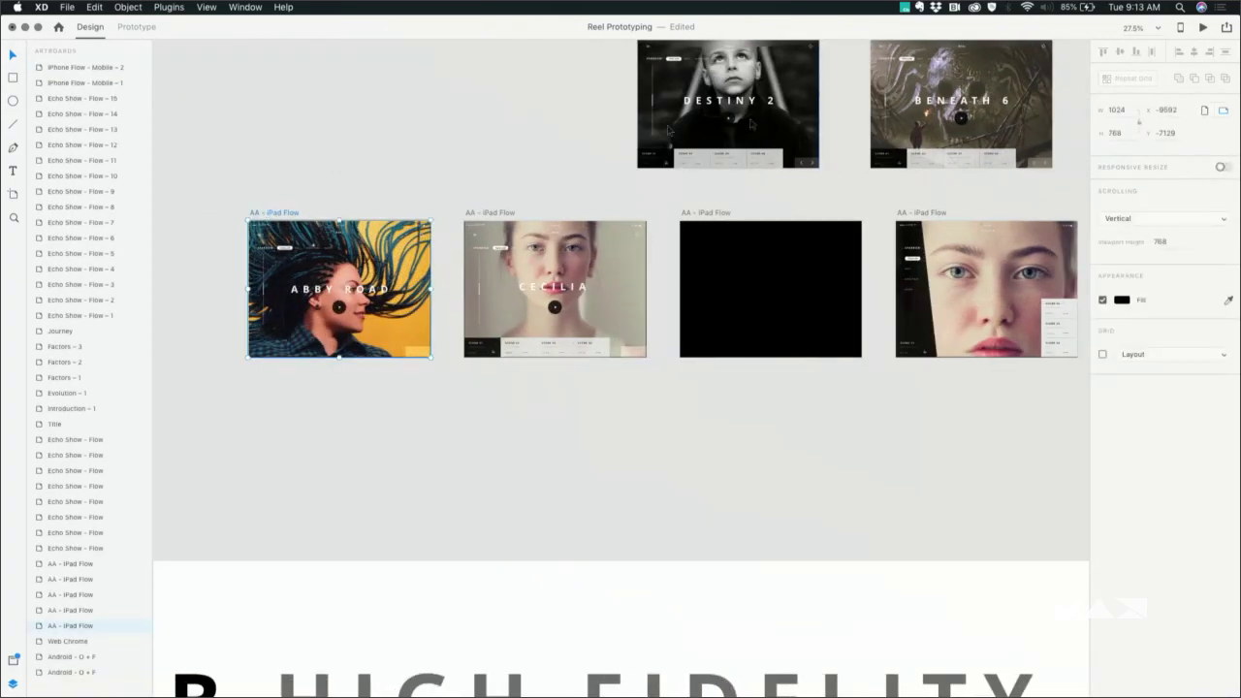
left_click(1205, 30)
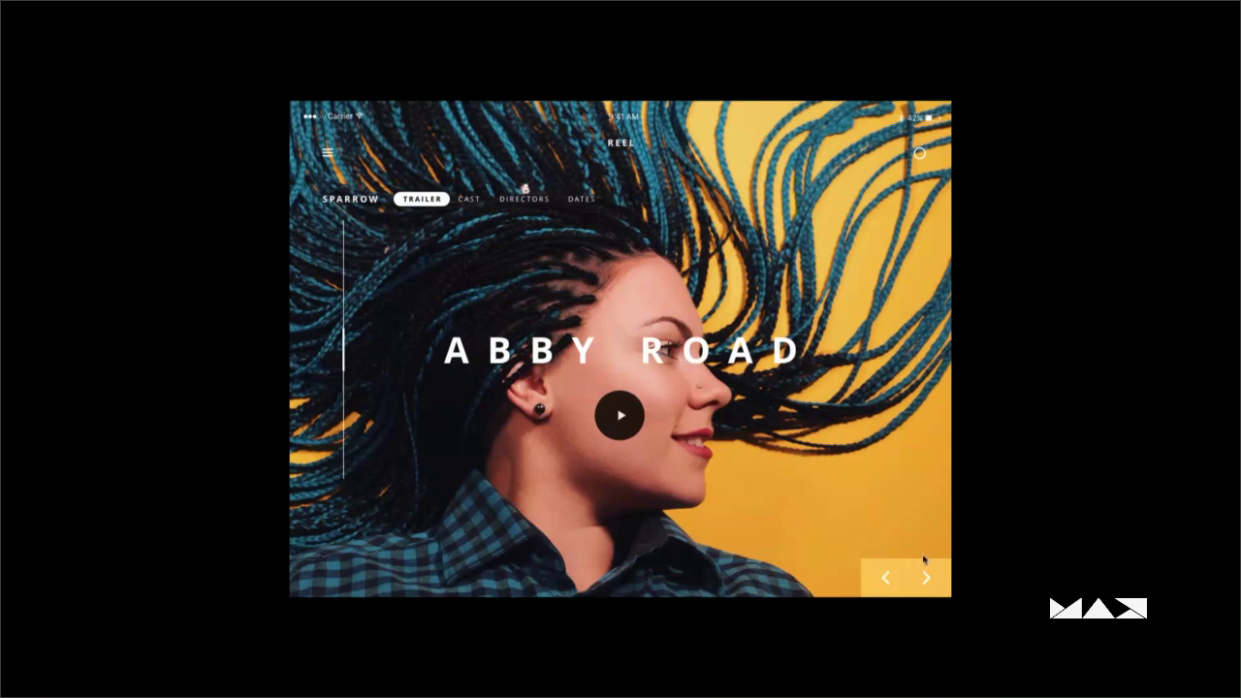
Move forward and back between the Abby Road and Cecilia screens in the preview, and play the Cecilia trailer
left_click(924, 580)
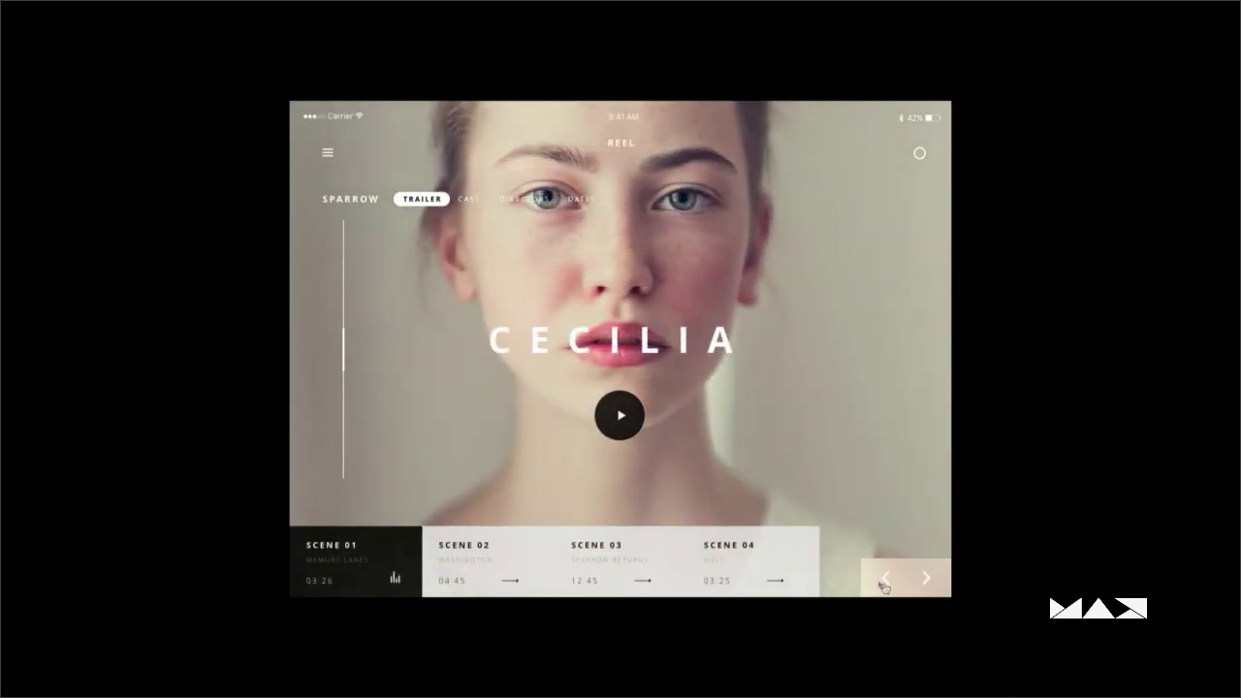
left_click(884, 582)
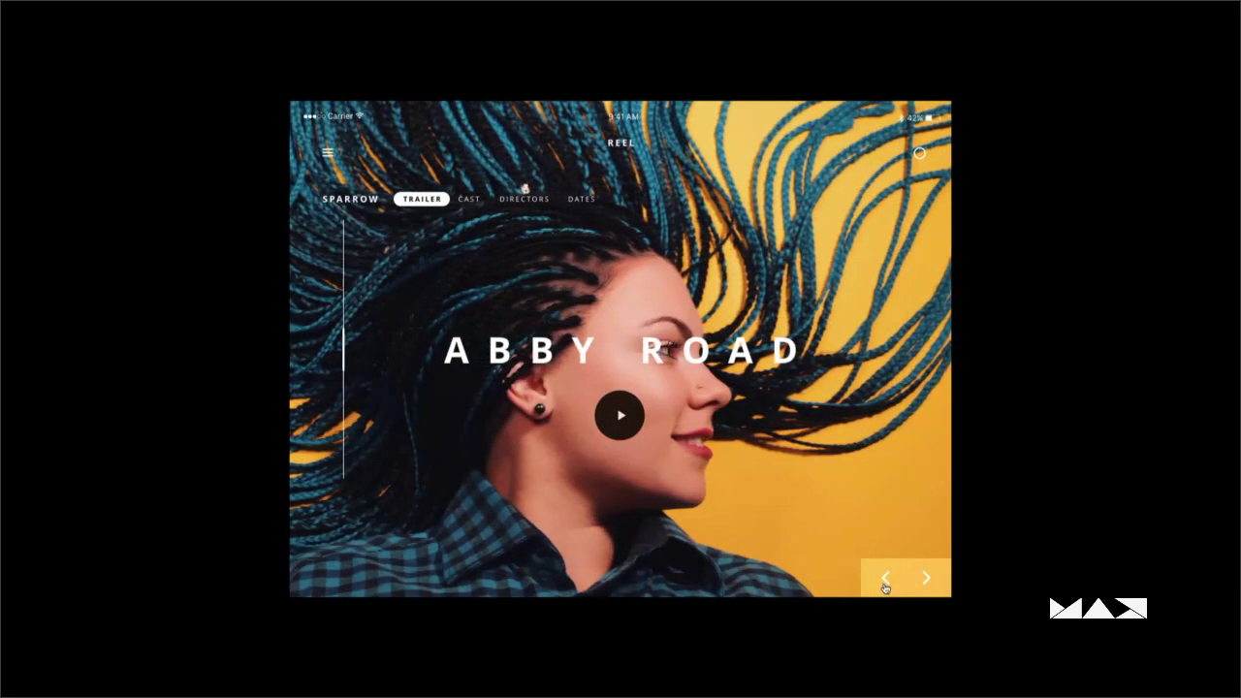
left_click(926, 579)
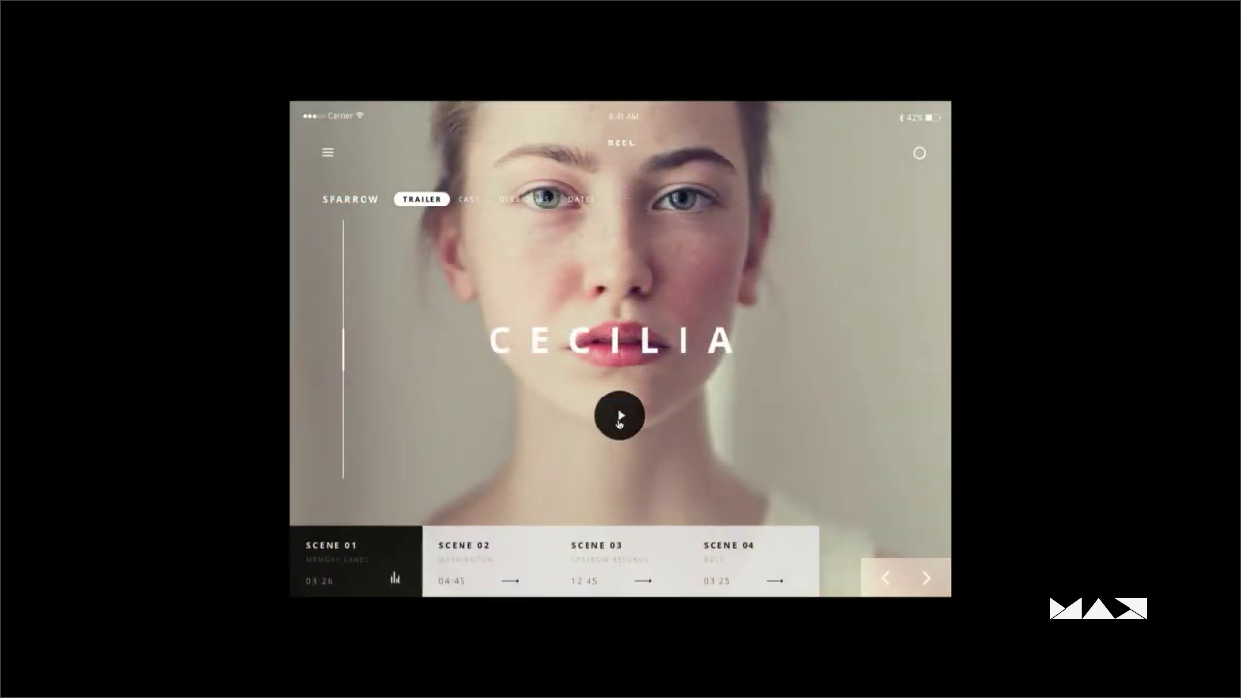
left_click(618, 419)
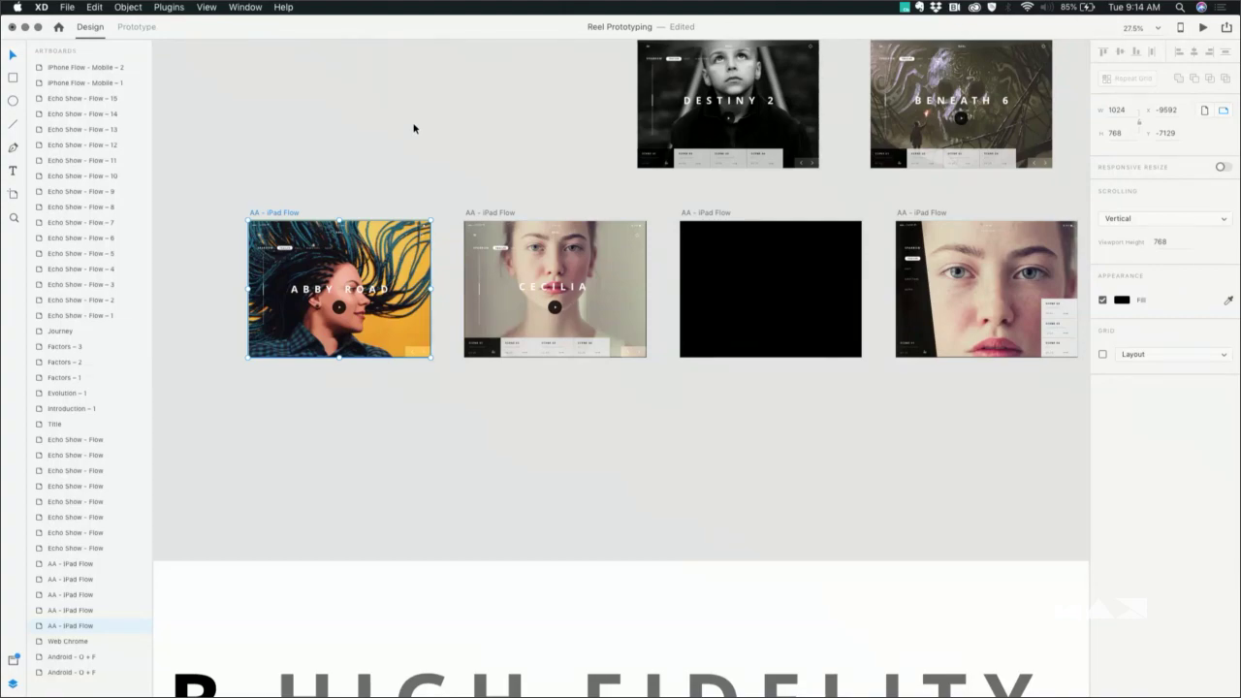
Find the iPhone Flow – Mobile – 1 artboard, duplicate it, and move the copy farther away from the original
scroll(414, 128, "down", 10)
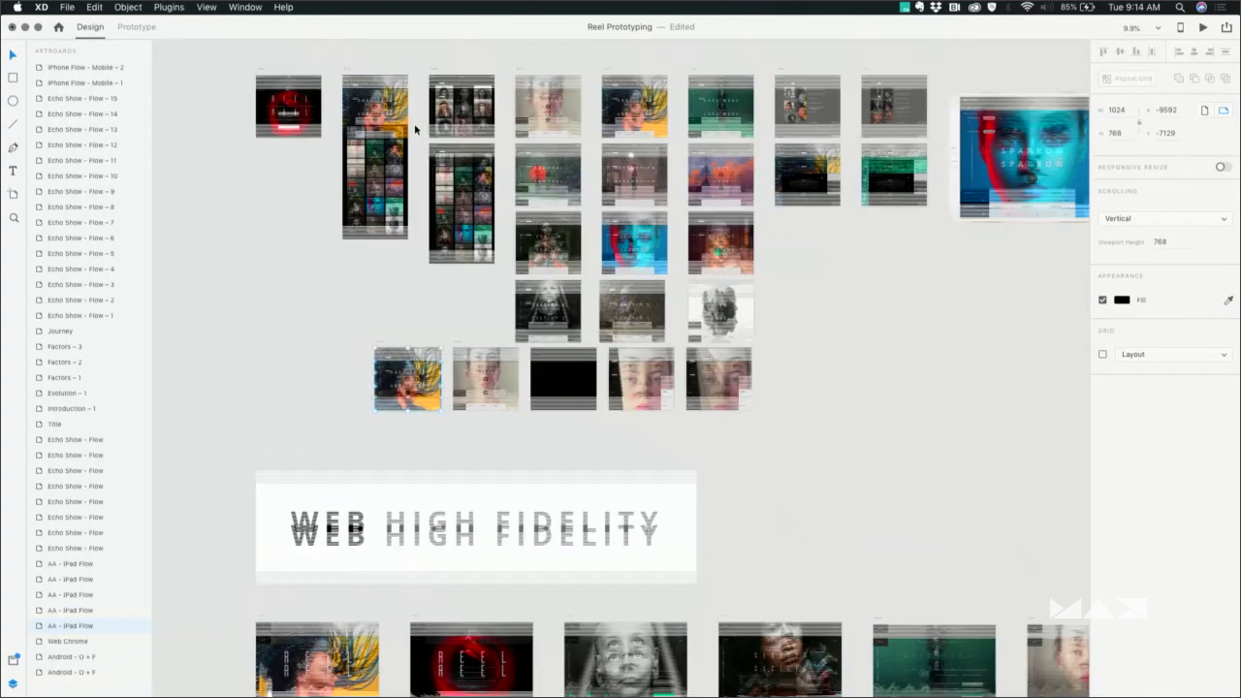
scroll(414, 123, "up", 5)
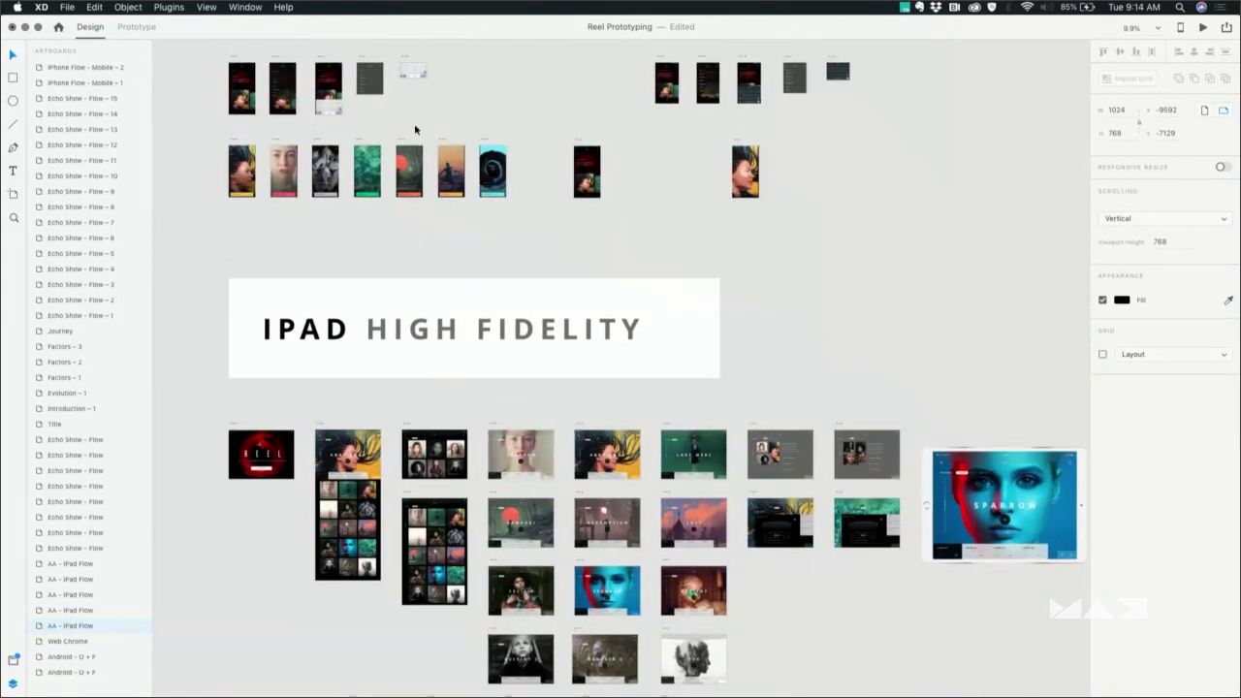
scroll(581, 191, "up", 10)
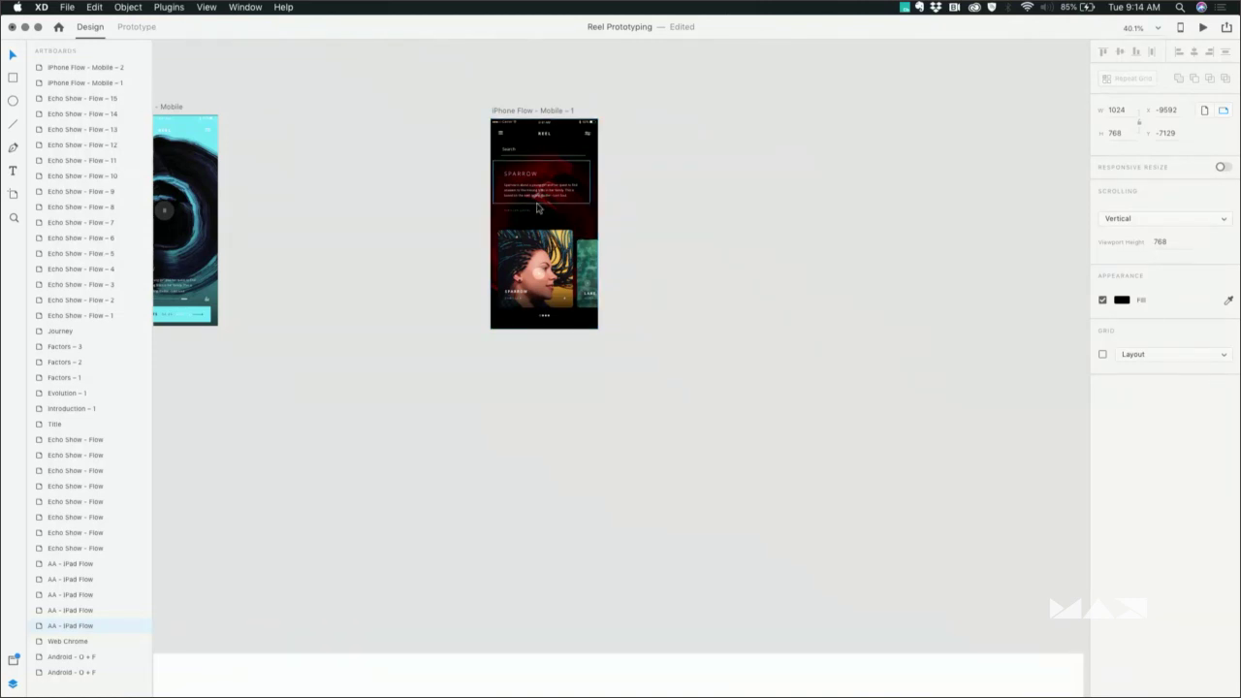
left_click(523, 112)
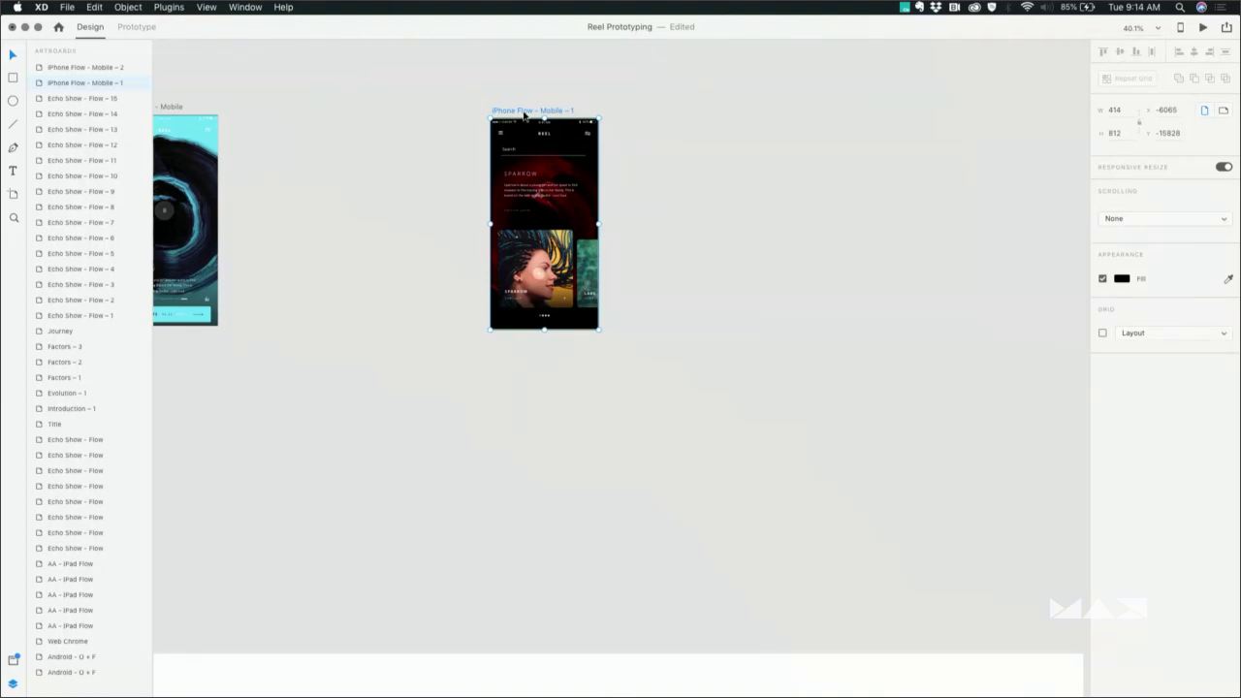
key("super+d")
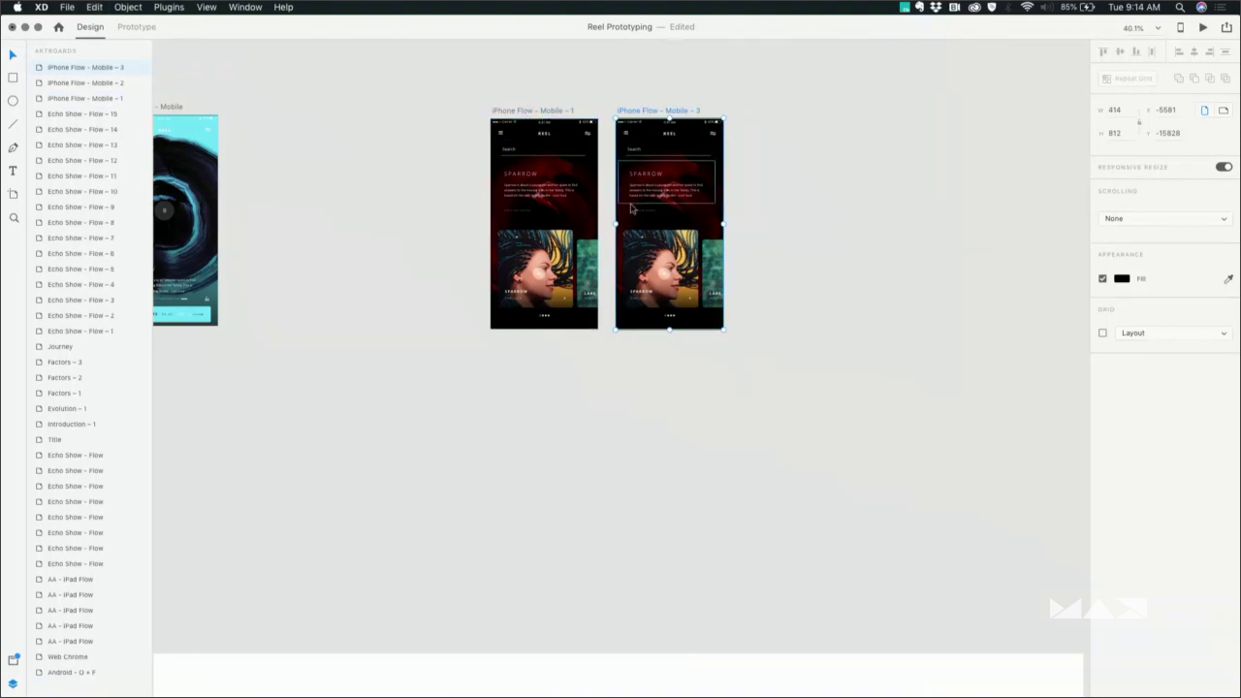
scroll(526, 117, "up", 5)
scroll(631, 209, "up", 5)
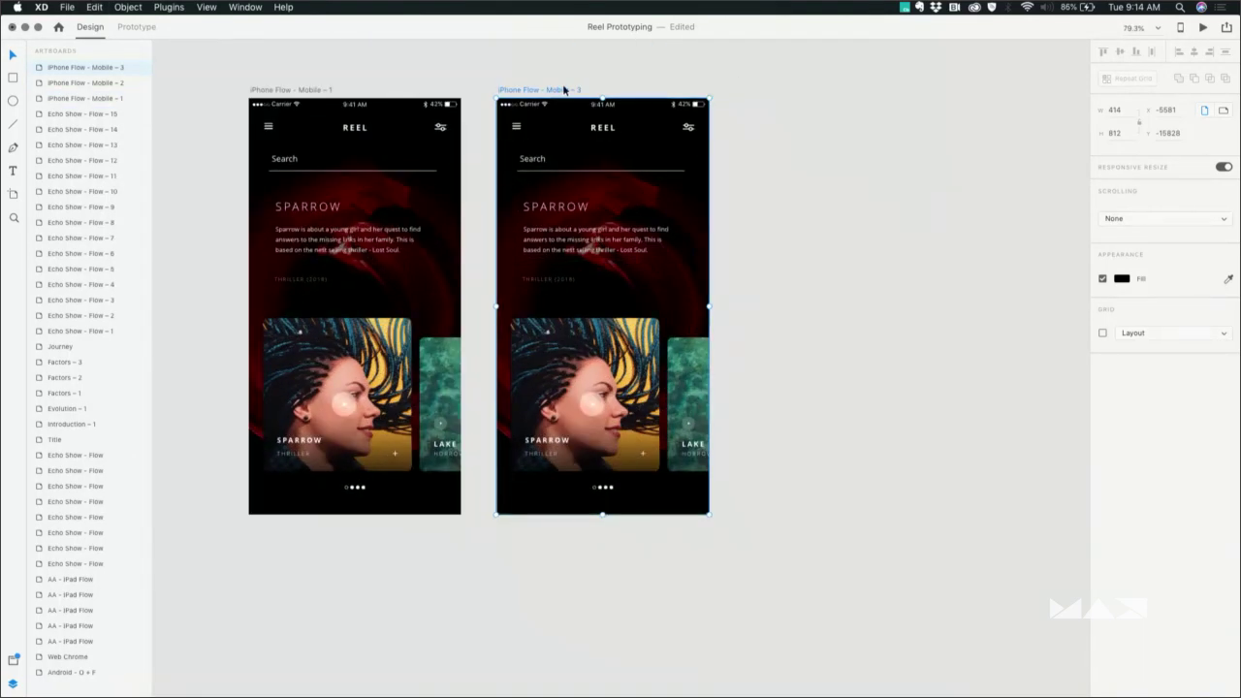
left_click_drag(601, 89, 686, 83)
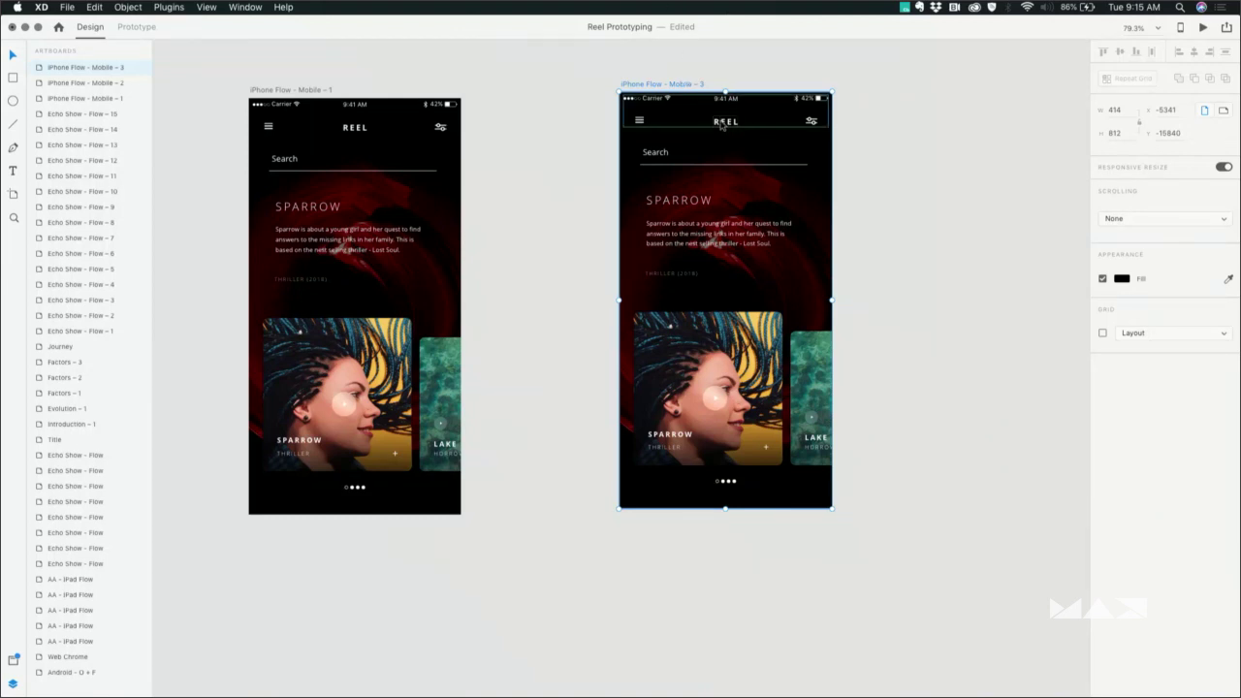
On the duplicated artboard, shrink the Sparrow card to about 247 × 255 and move it partly off the left edge to X about -188
left_click(681, 327)
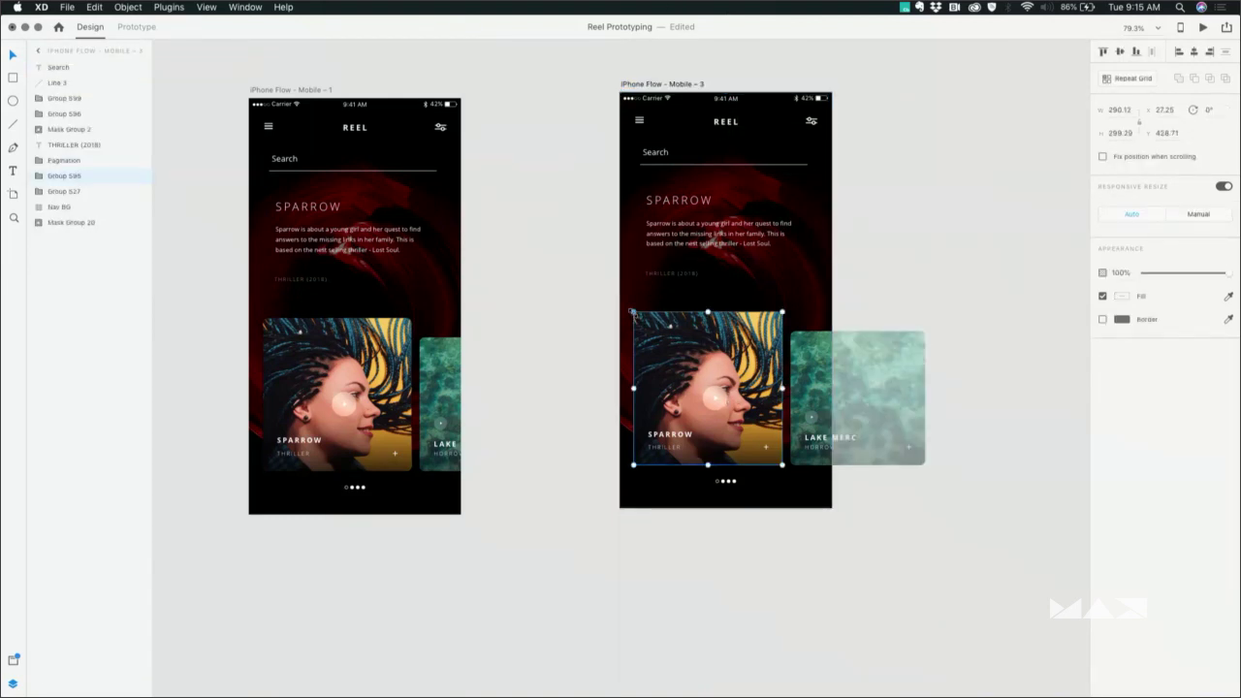
left_click_drag(635, 316, 647, 332)
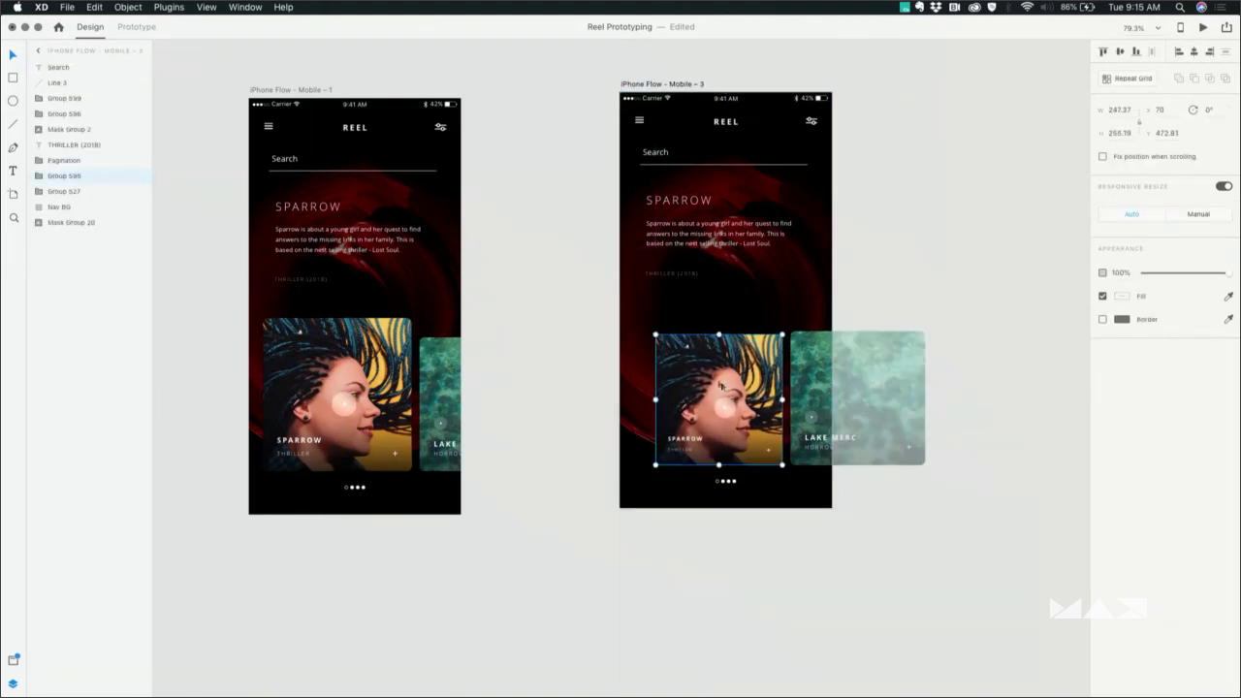
left_click_drag(755, 371, 623, 370)
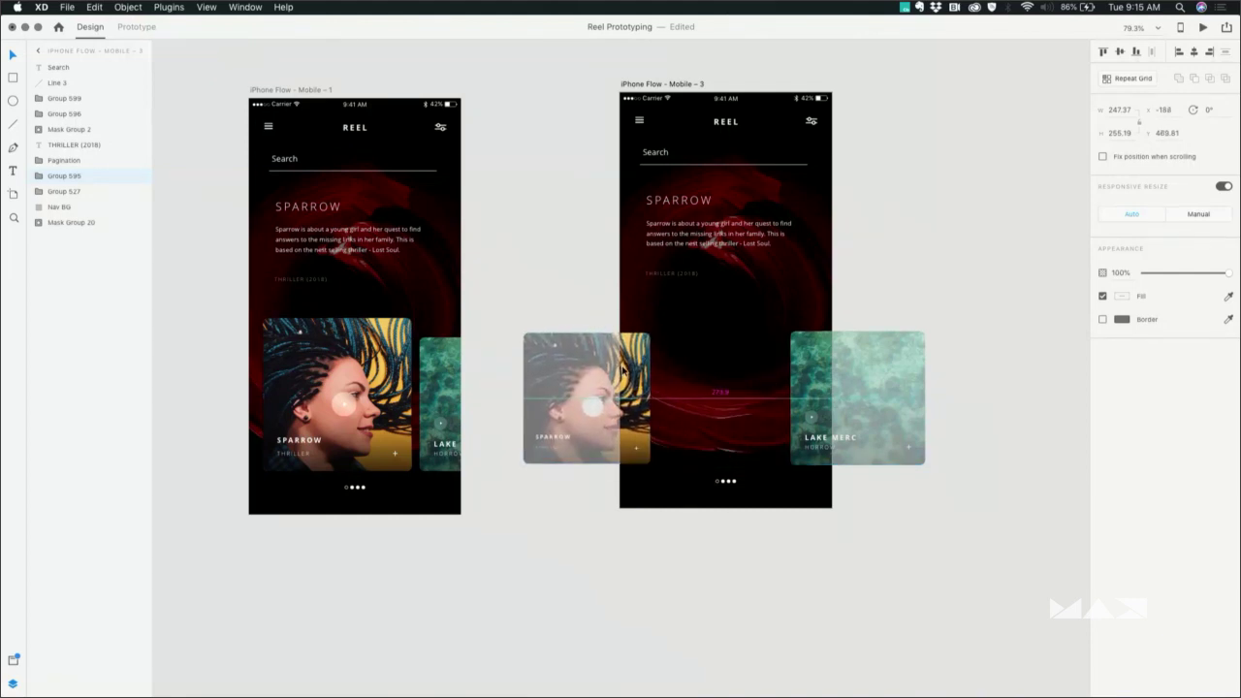
Move the Lake Merc card fully onto the duplicated artboard and enlarge it to about 310 × 332
left_click(815, 366)
left_click_drag(816, 366, 685, 364)
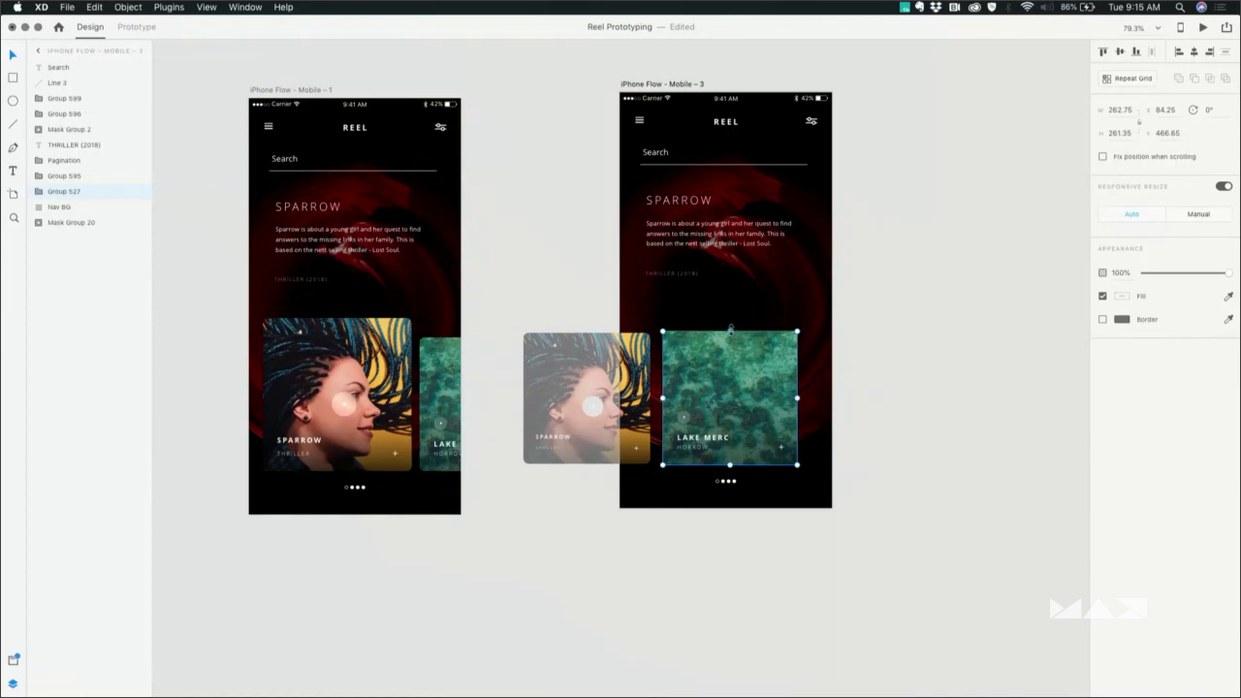
left_click_drag(797, 331, 822, 294)
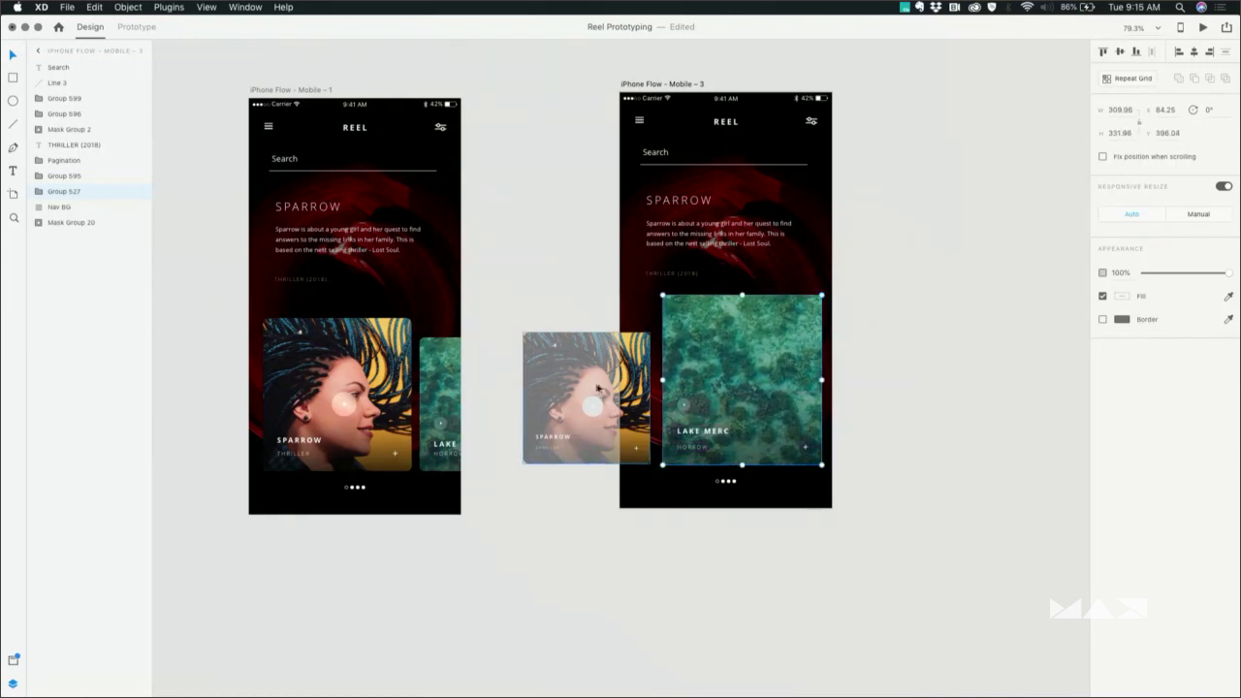
Enlarge and reposition the image fill inside the shrunken Sparrow card so the face shows in its visible part
left_click(638, 373)
double_click(638, 373)
mouse_move(638, 373)
left_mouse_down()
mouse_move(603, 391)
mouse_move(643, 387)
left_mouse_up()
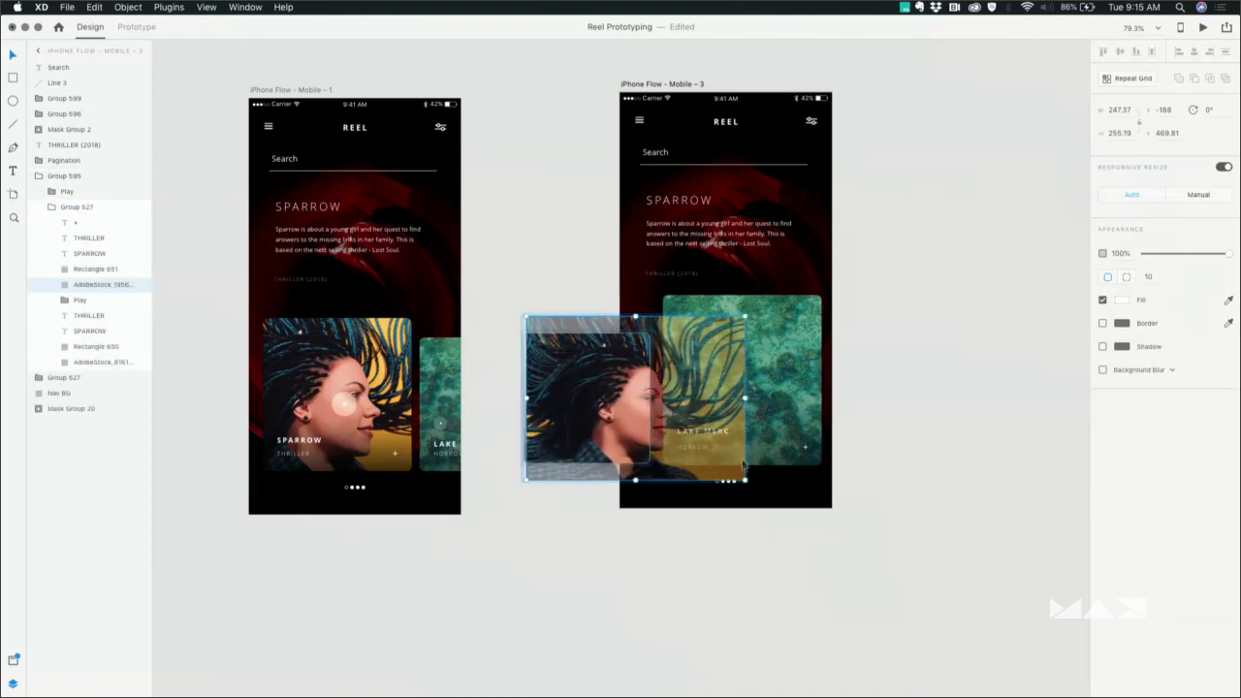
left_click_drag(754, 481, 880, 573)
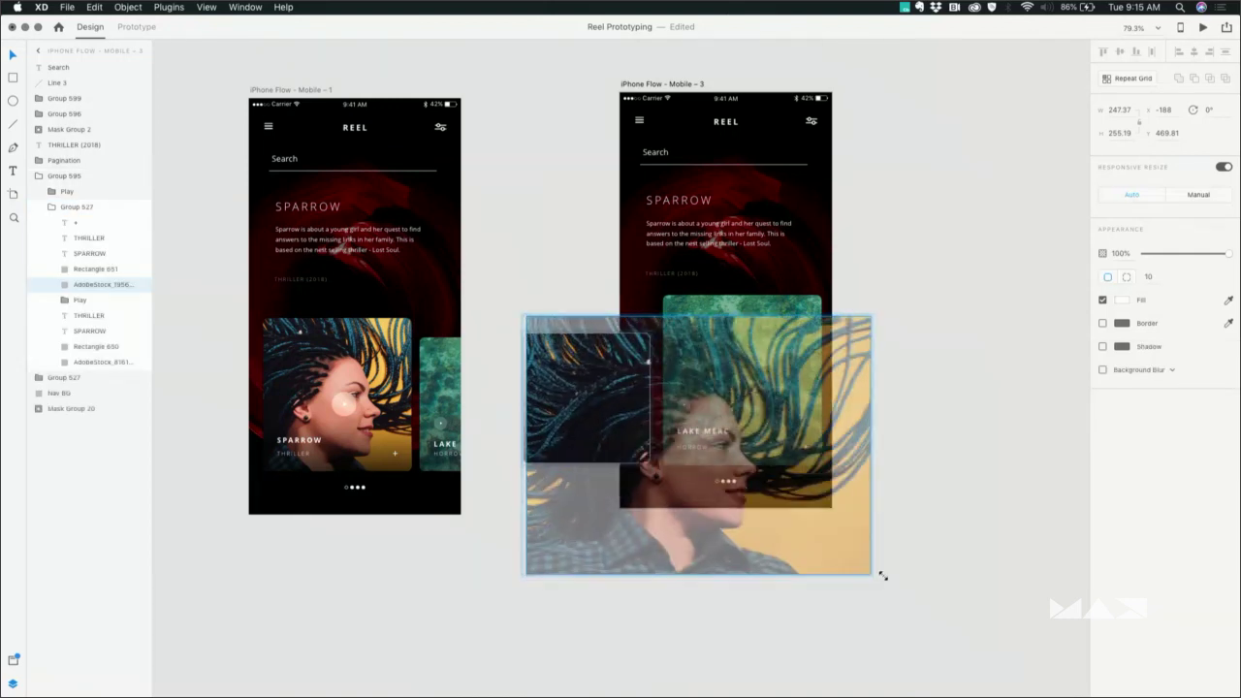
left_click_drag(614, 415, 532, 380)
left_click(535, 204)
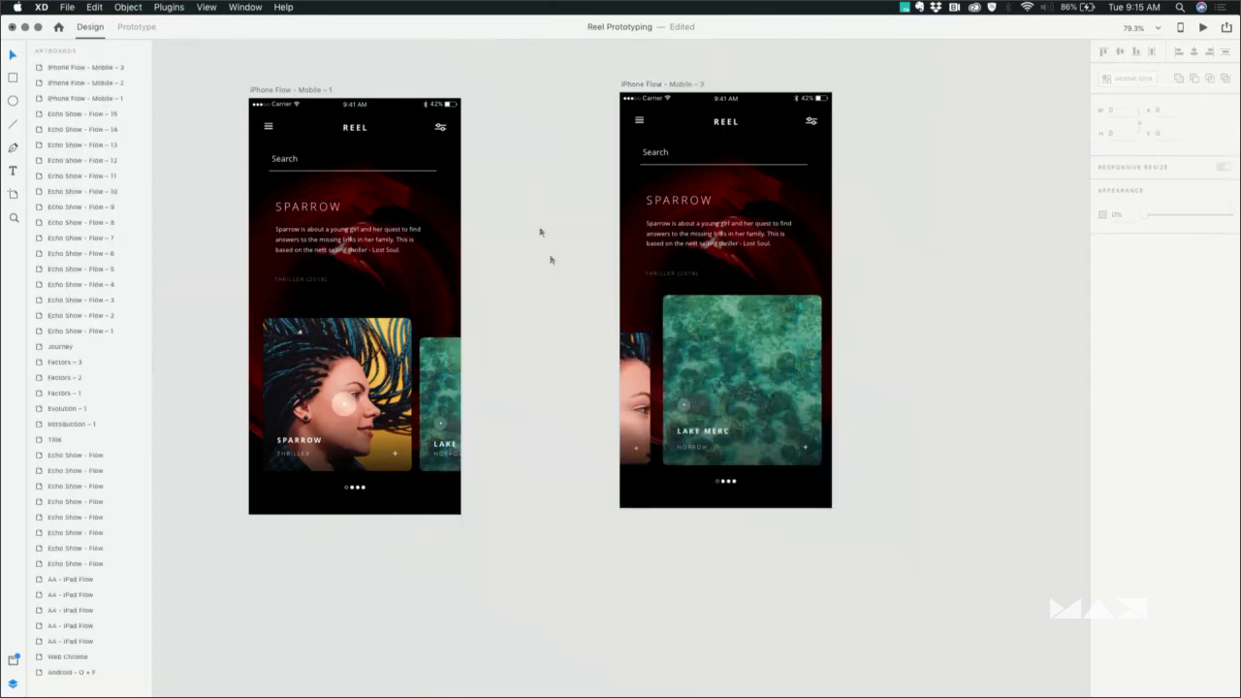
left_click(630, 425)
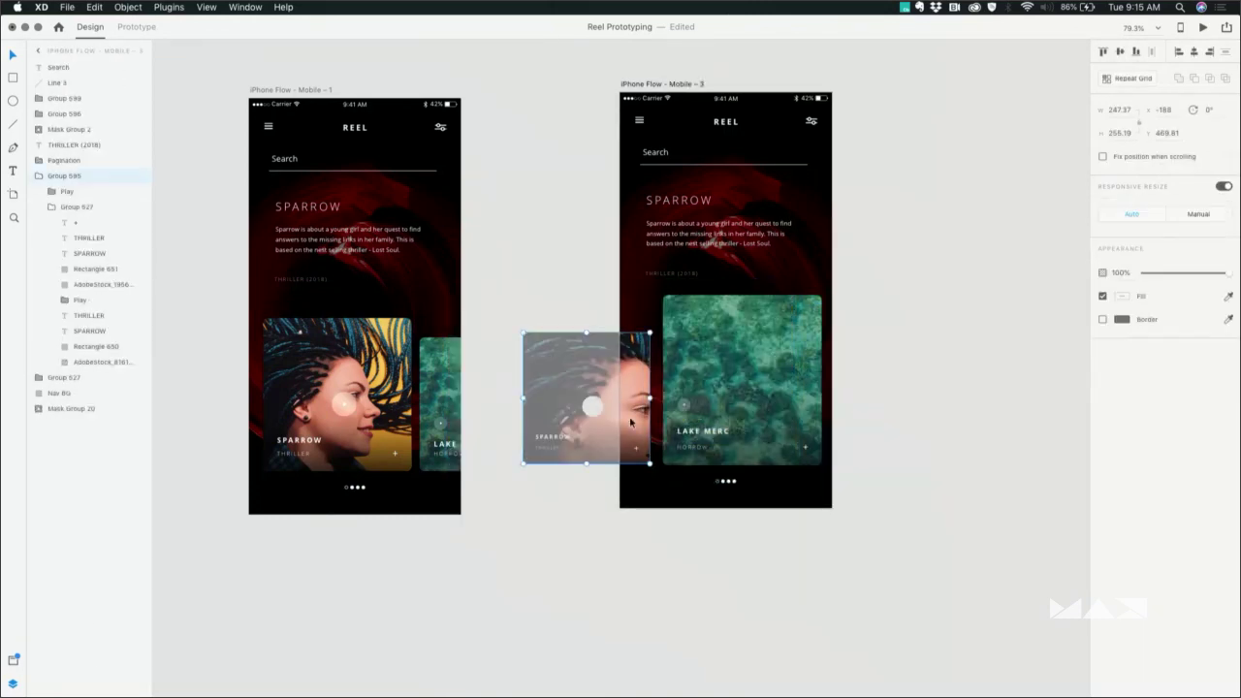
left_click(690, 388)
left_click(489, 228)
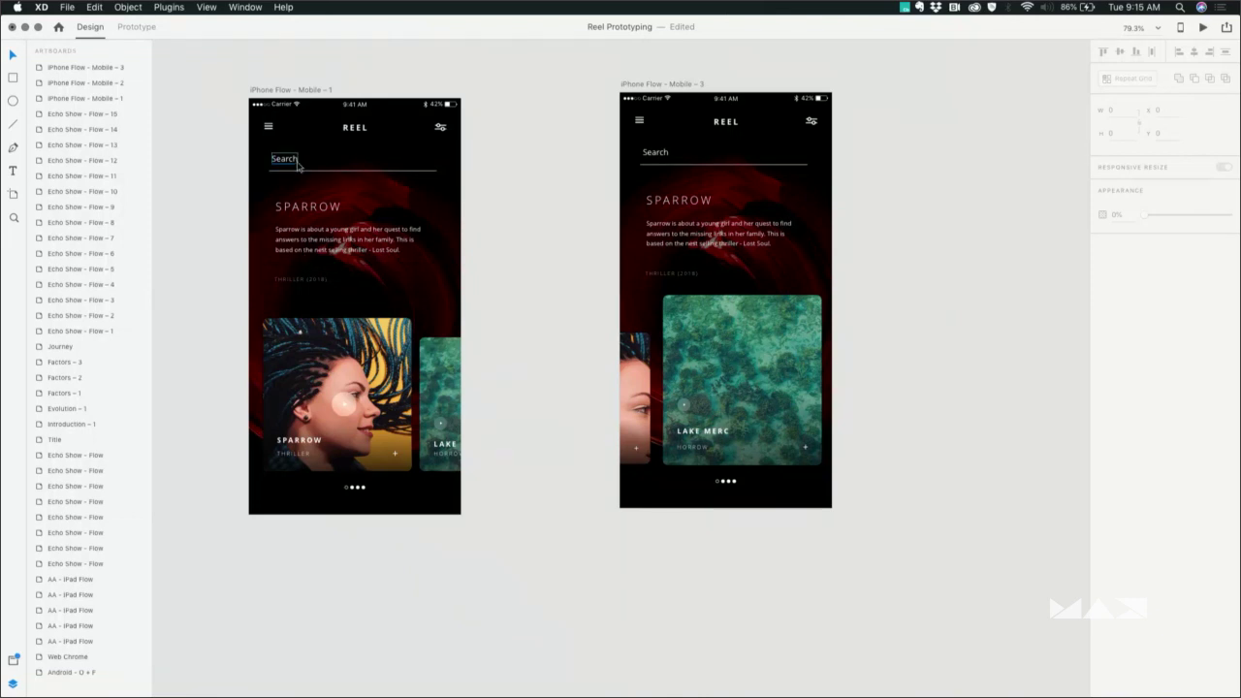
Link the Lake Merc card on iPhone Flow – Mobile – 1 to iPhone Flow – Mobile – 3 with a Drag trigger and Auto-Animate
left_click(272, 91)
left_click(438, 407)
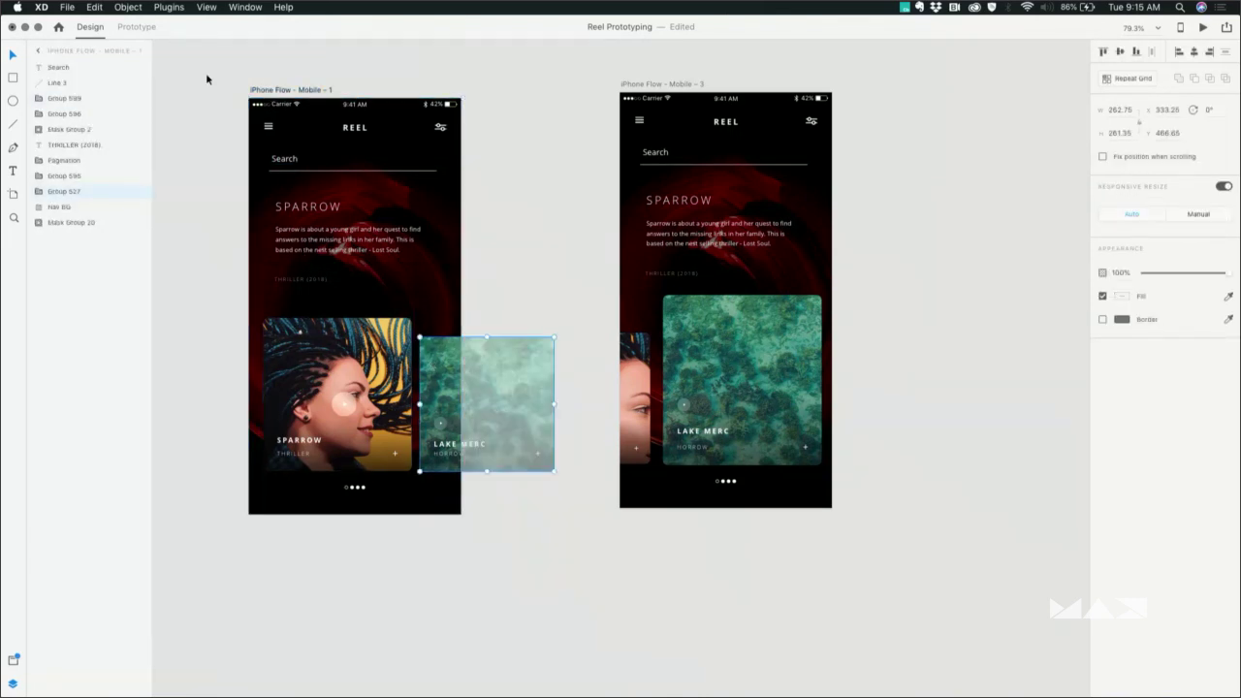
left_click(145, 29)
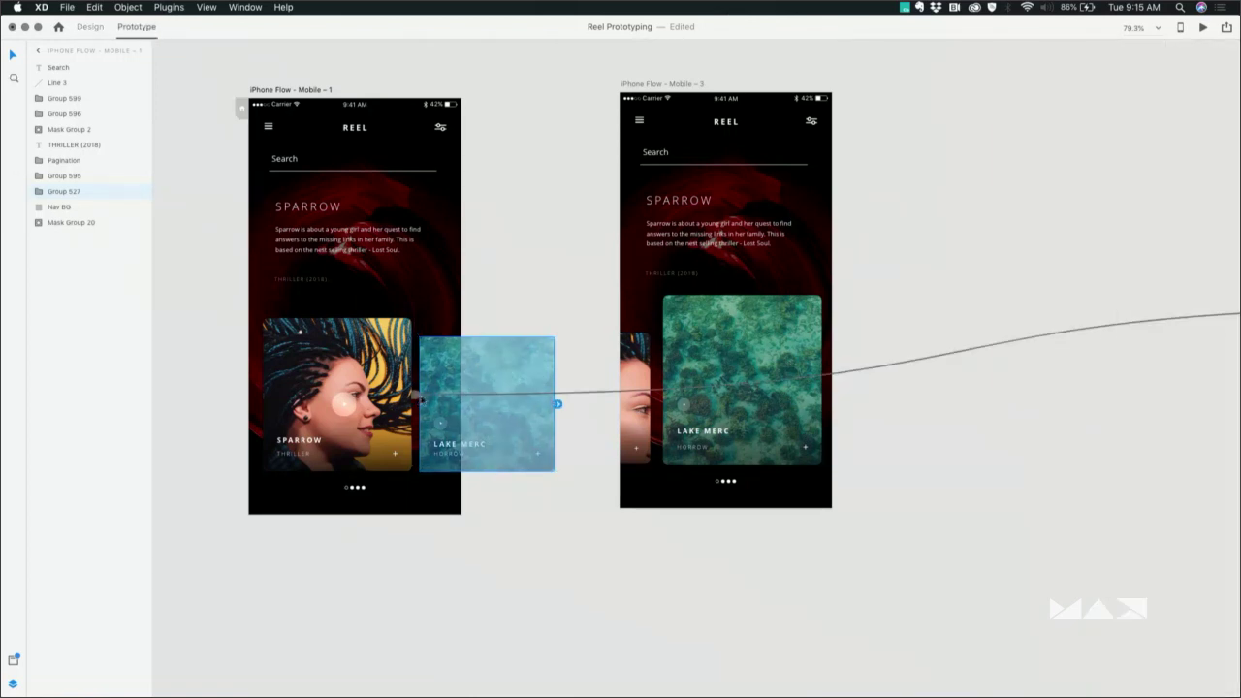
left_click(412, 397)
left_click(497, 413)
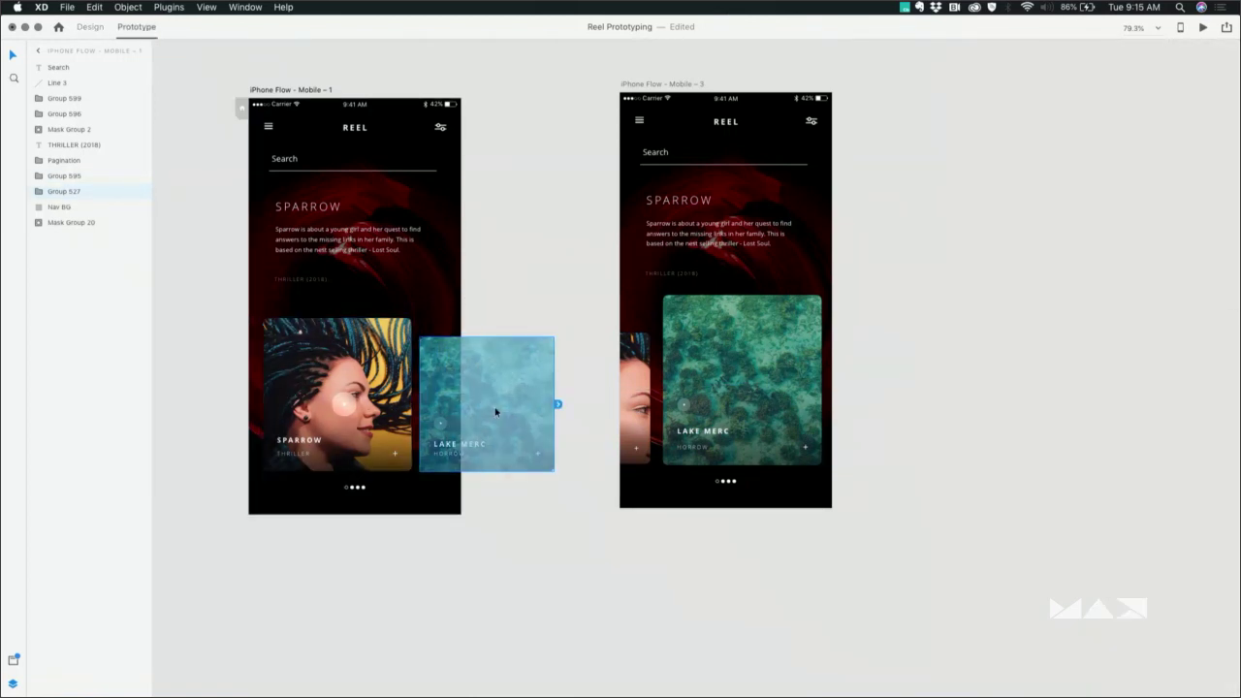
left_click_drag(559, 406, 626, 383)
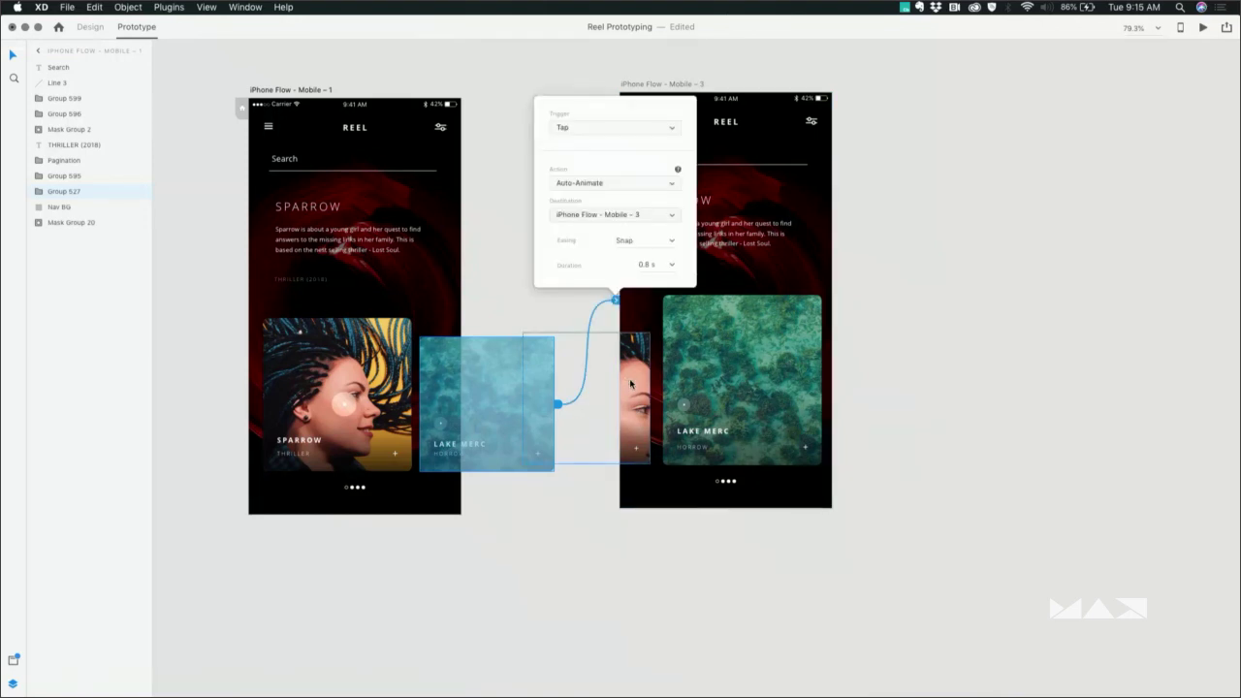
left_click(579, 133)
left_click(579, 138)
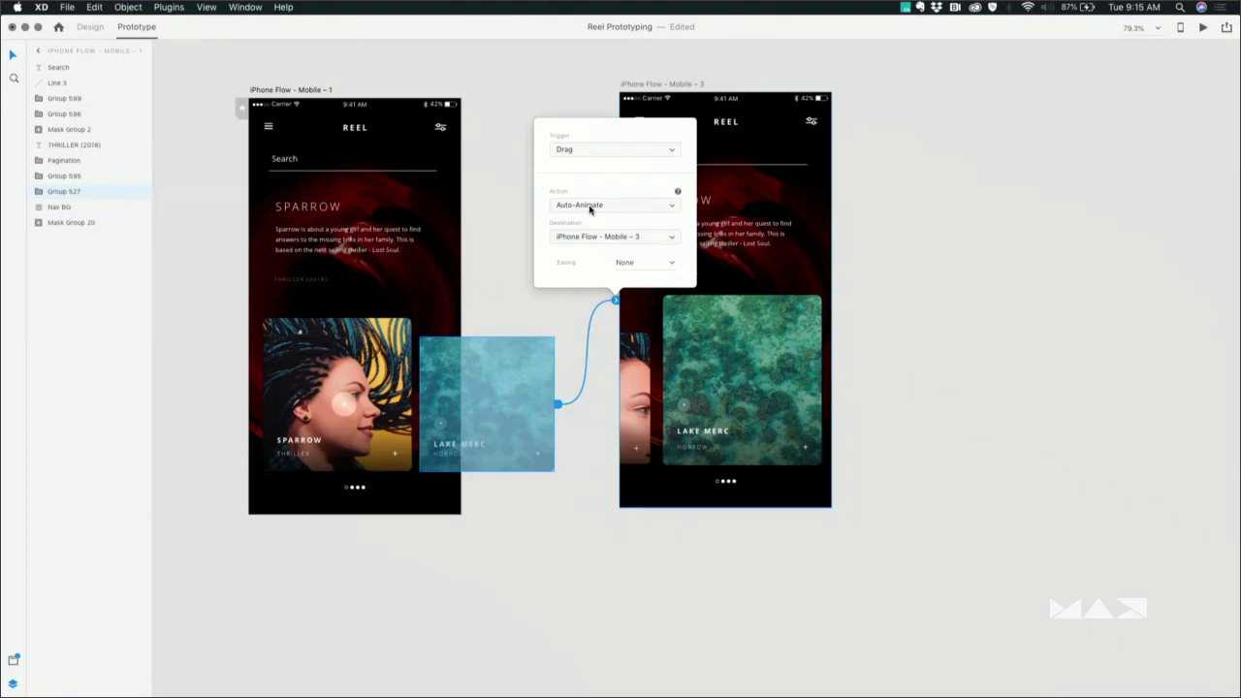
left_click(493, 155)
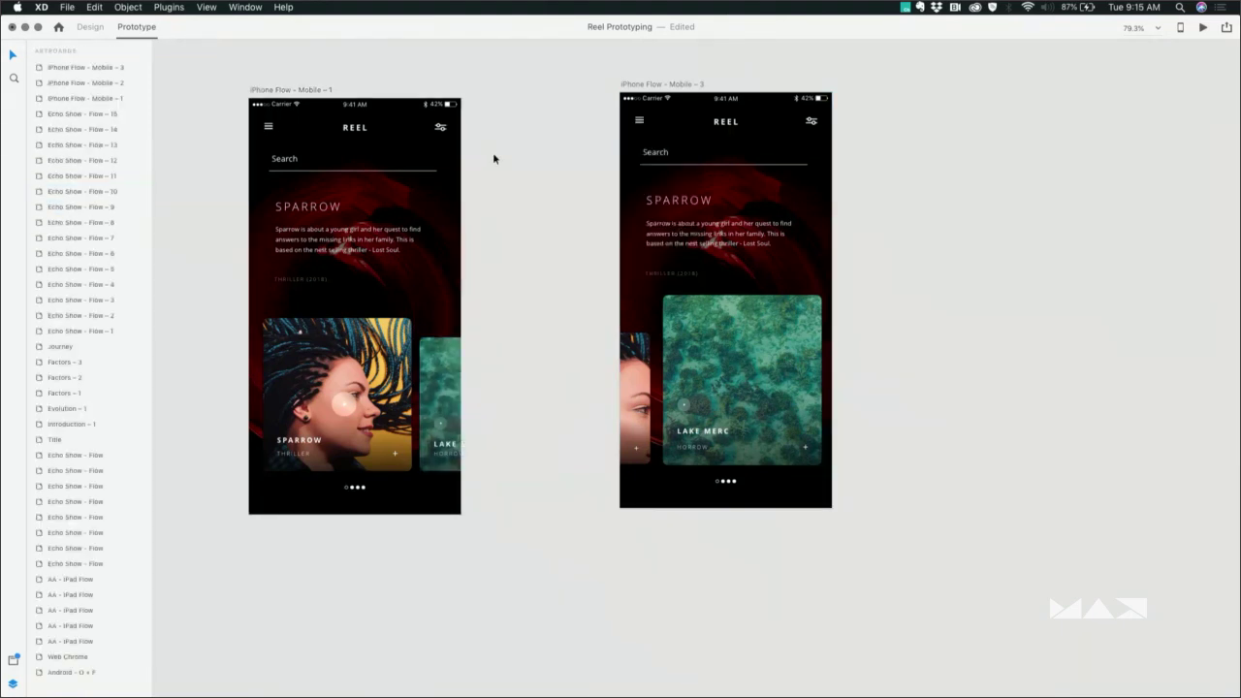
Link the Sparrow card on iPhone Flow – Mobile – 3 back to iPhone Flow – Mobile – 1 with a Drag trigger and Auto-Animate
left_click(656, 87)
left_click(632, 362)
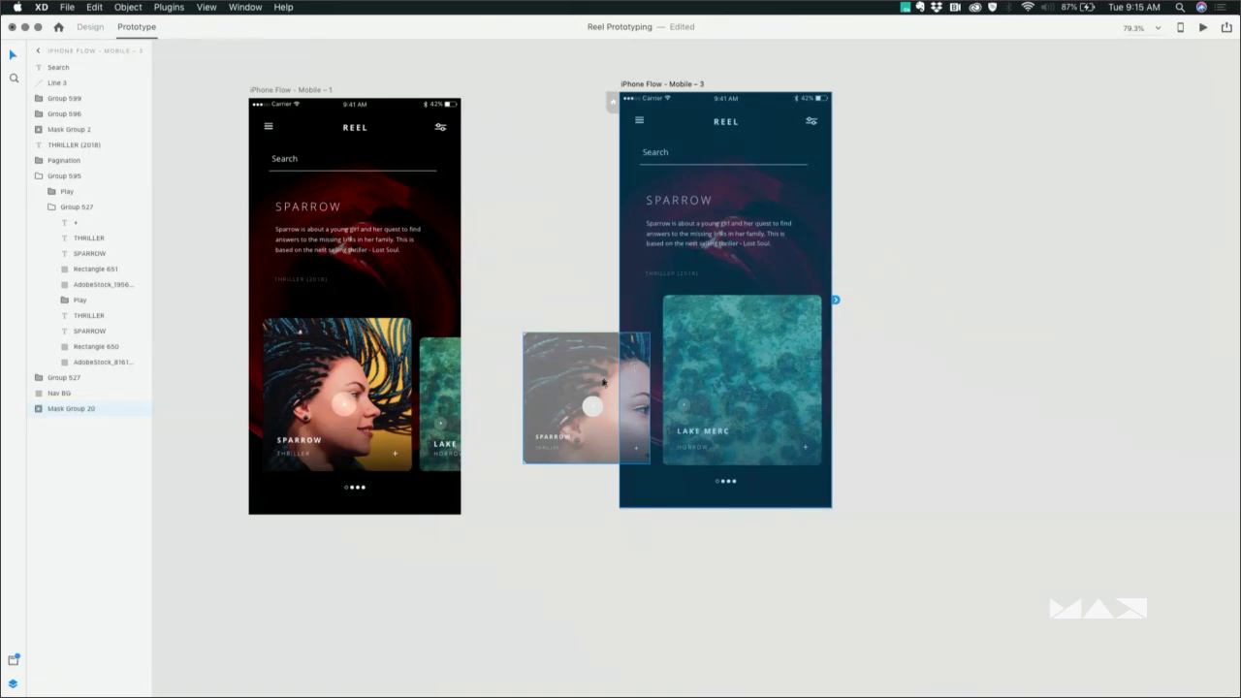
left_click(635, 383)
left_click_drag(654, 402, 328, 245)
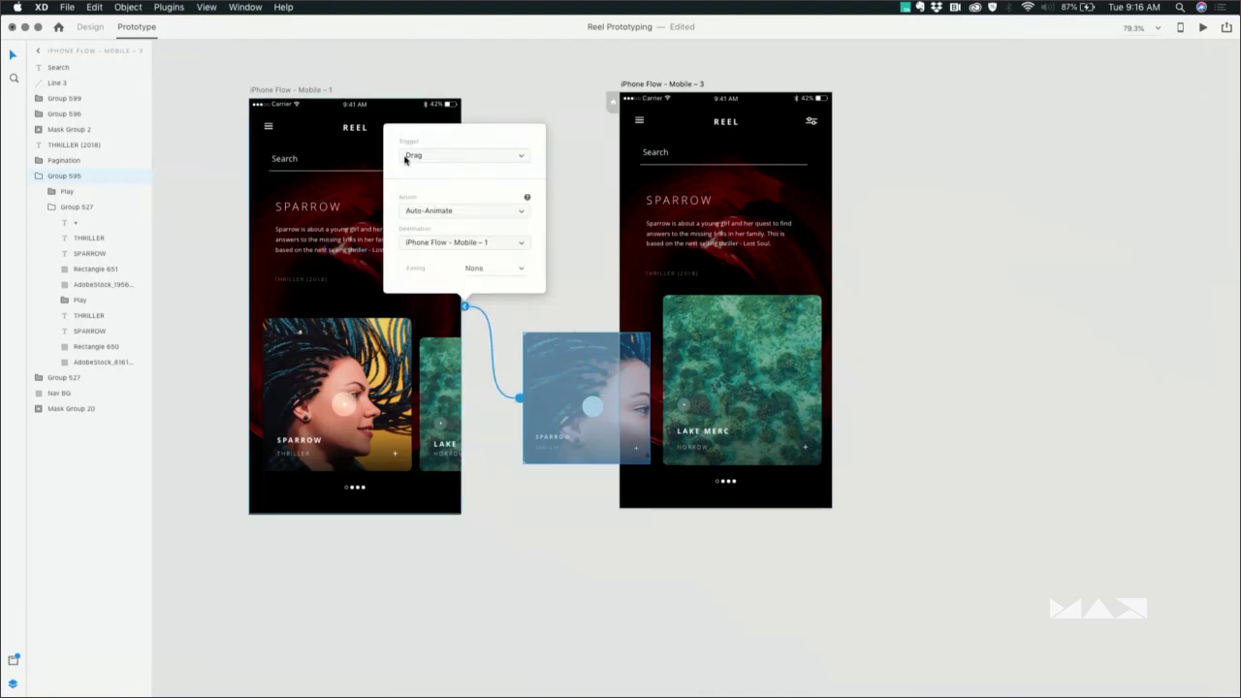
key("Escape")
Preview the flow from iPhone Flow – Mobile – 1, test swiping the Lake Merc card, and close the preview
left_click(320, 89)
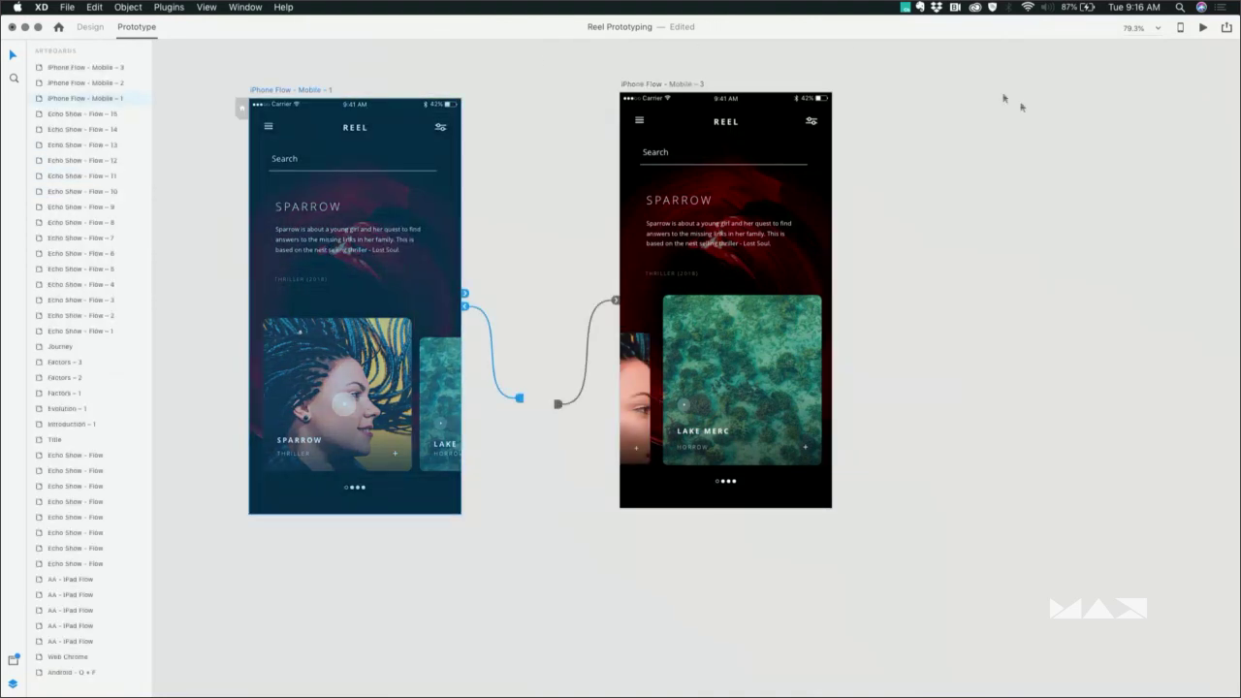
left_click(1202, 28)
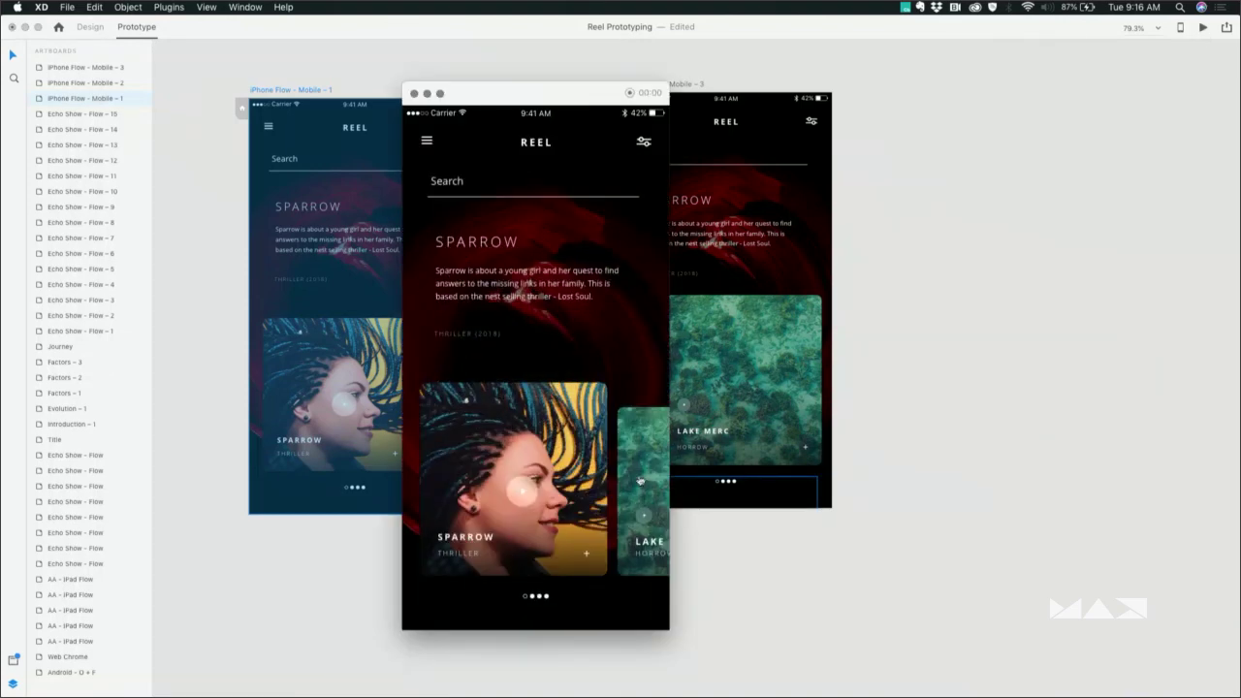
left_click_drag(640, 481, 587, 491)
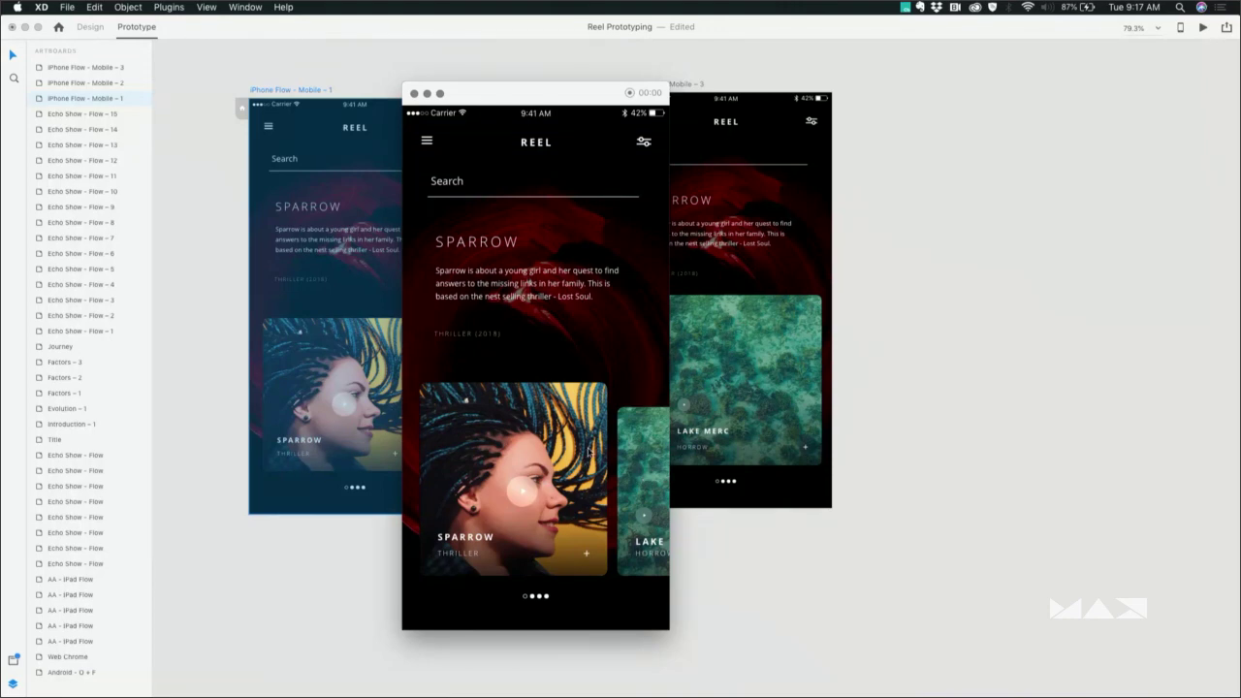
left_click_drag(648, 452, 557, 436)
left_click(414, 93)
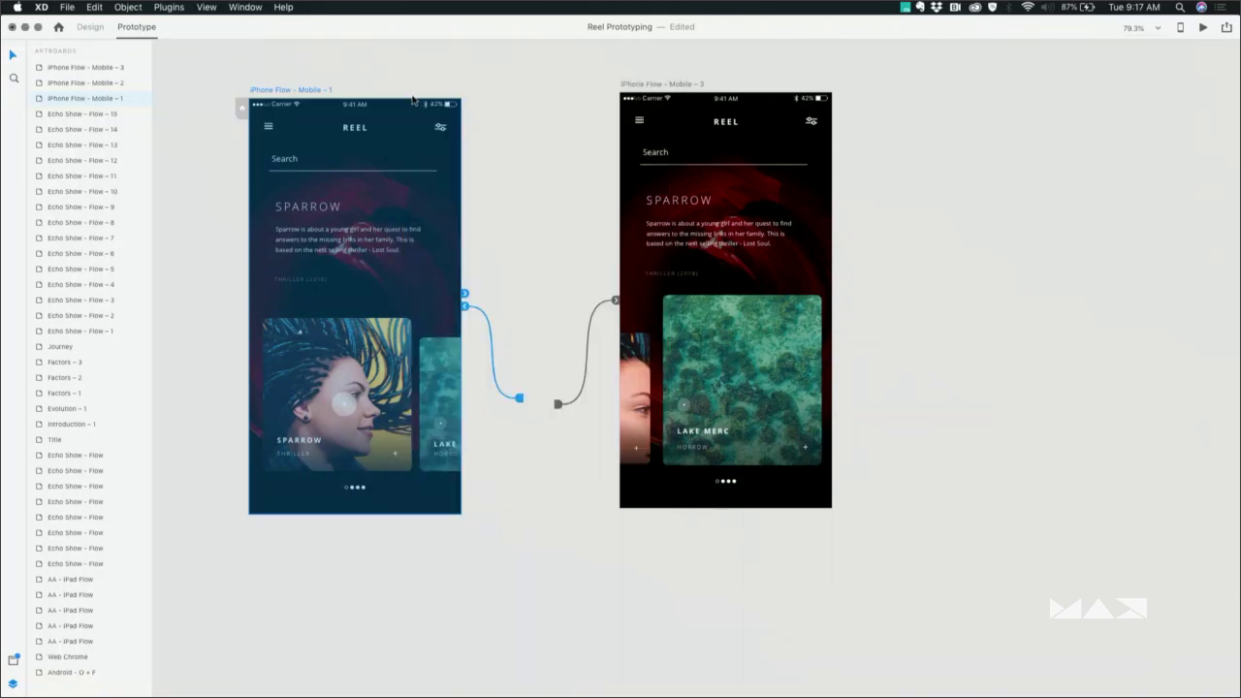
In the Travellers preview of the Auto-Animate document, swipe the third traveller's row aside to reveal its Delete option
key("super+0")
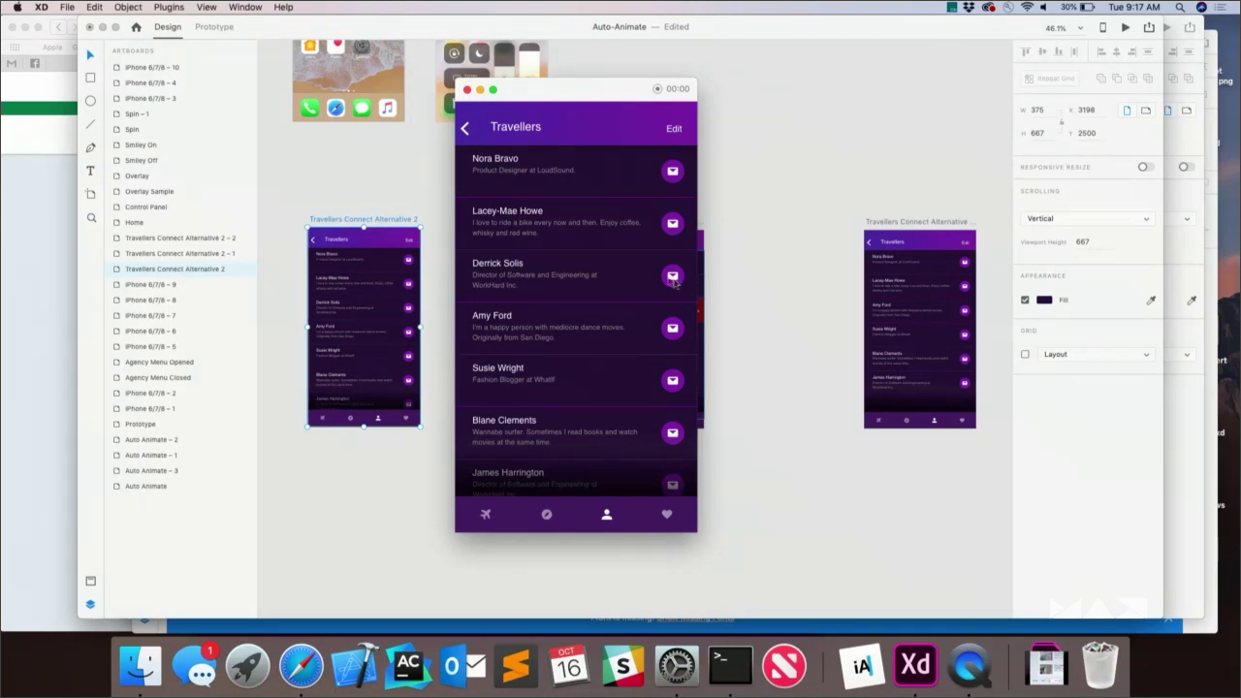
left_click_drag(674, 282, 557, 283)
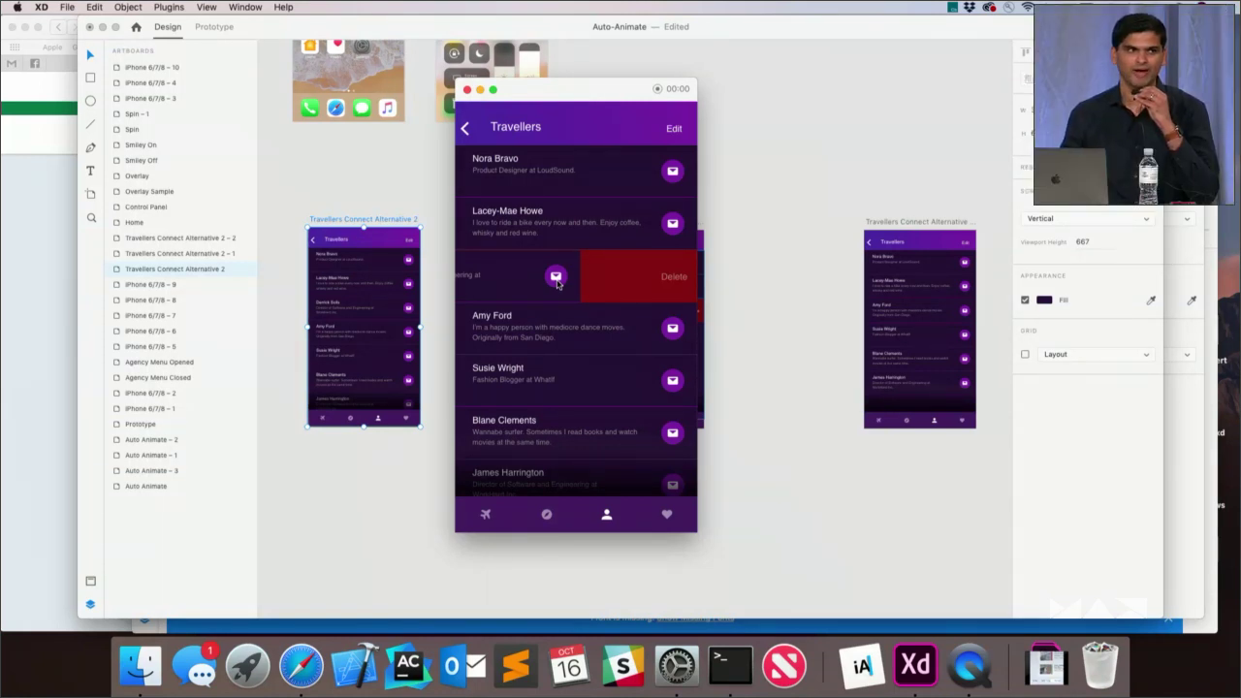
Swipe the third traveller's row back and forth in the preview, and move the preview window aside to uncover the middle artboard
left_click_drag(557, 282, 529, 278)
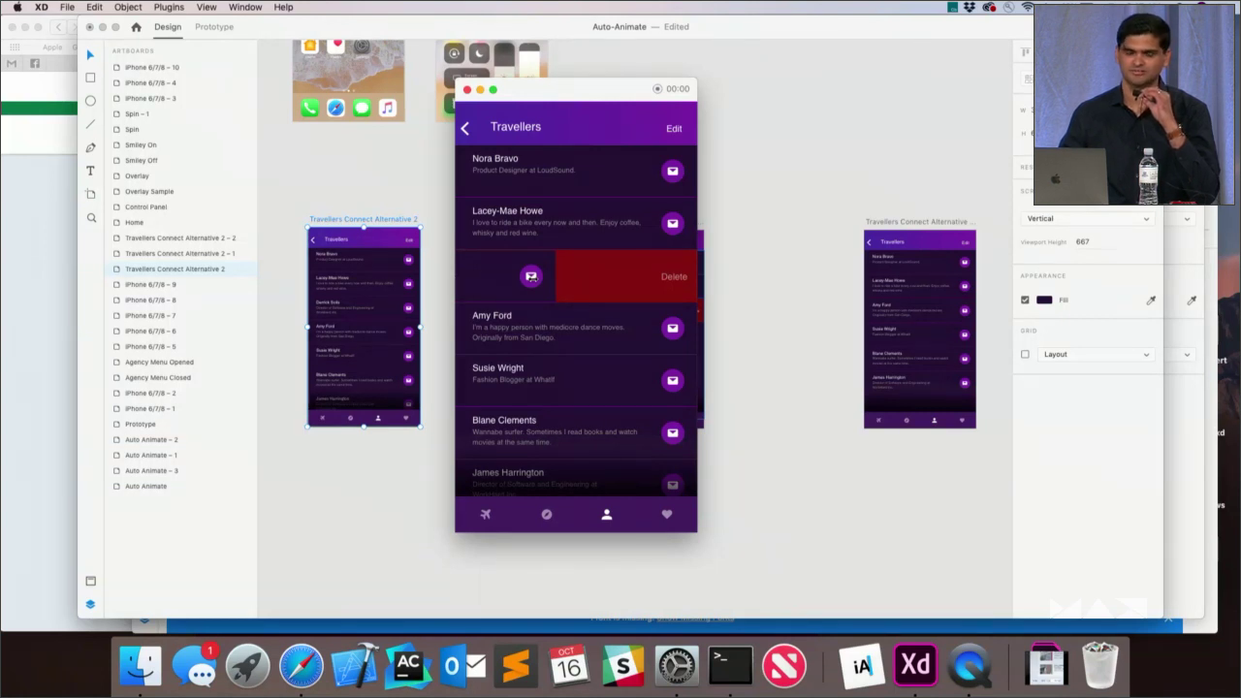
left_click_drag(531, 276, 549, 276)
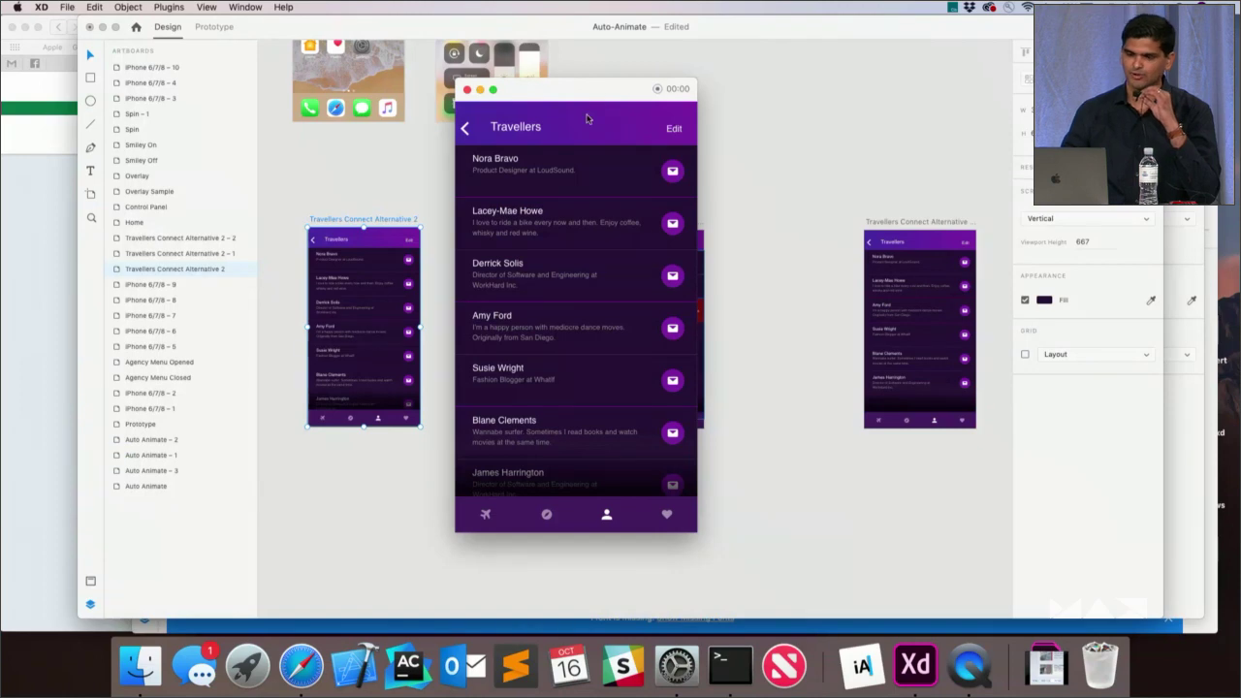
left_click_drag(588, 102, 287, 90)
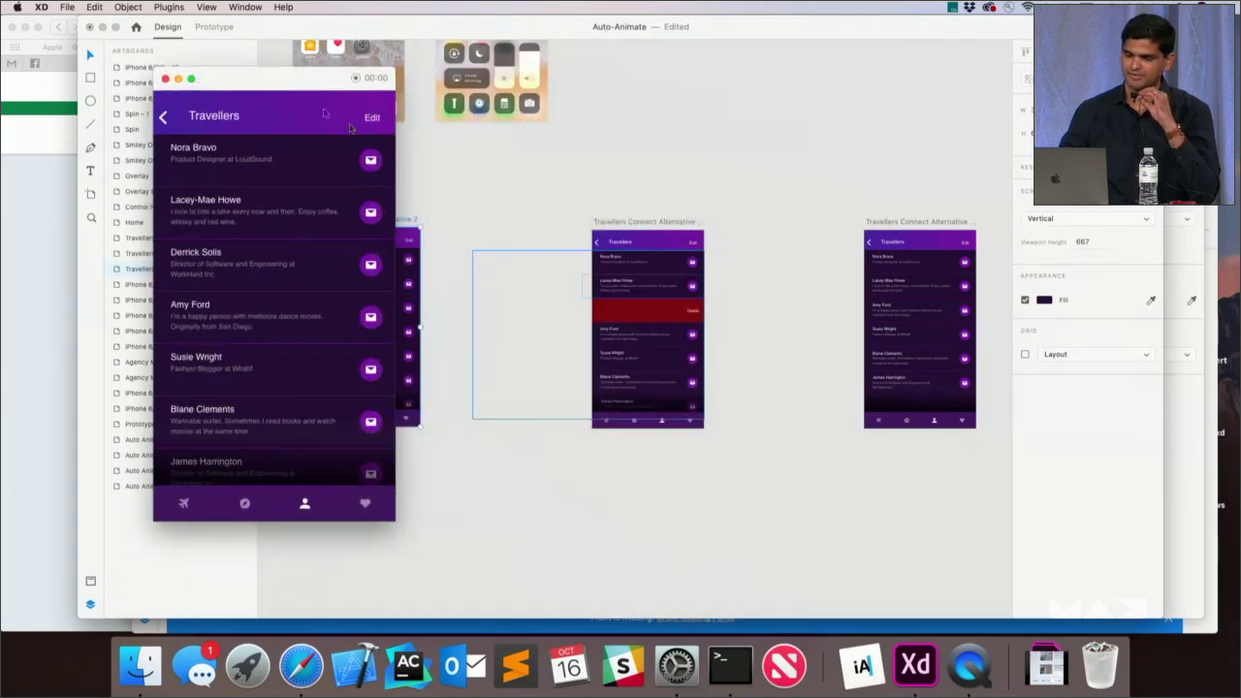
Inspect the swiped-aside row content beside the middle Travellers artboard, and select that artboard
left_click(622, 309)
double_click(625, 309)
left_click(562, 317)
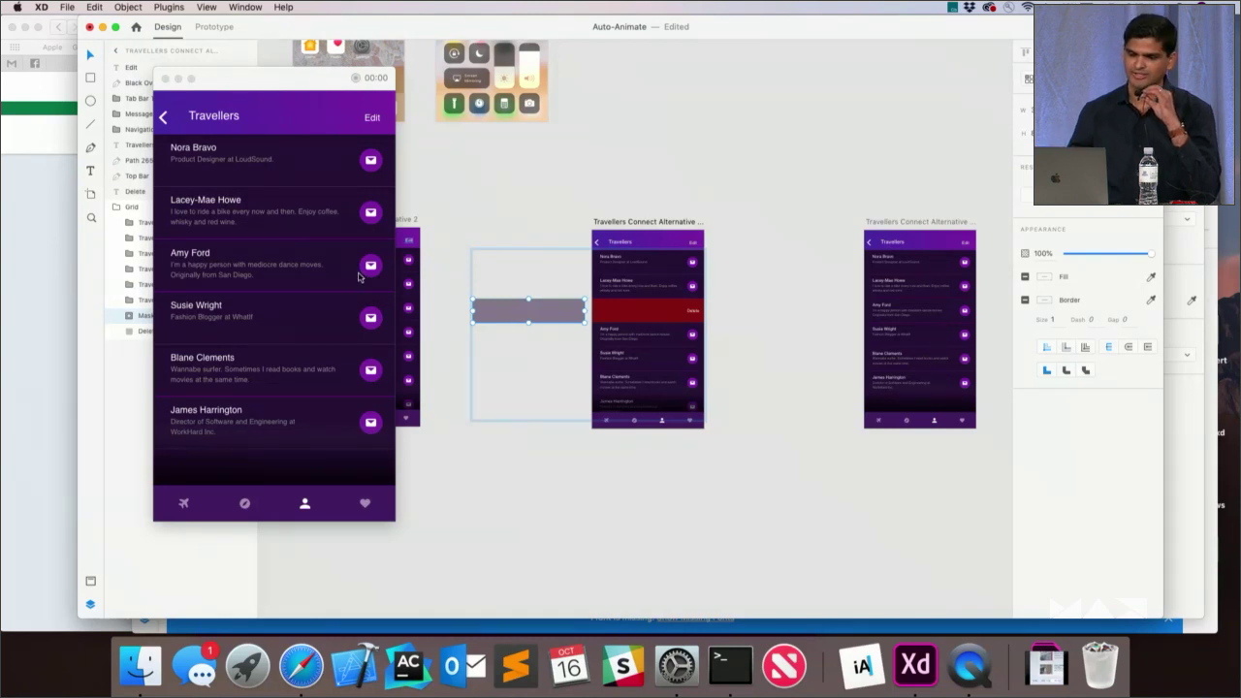
left_click(546, 210)
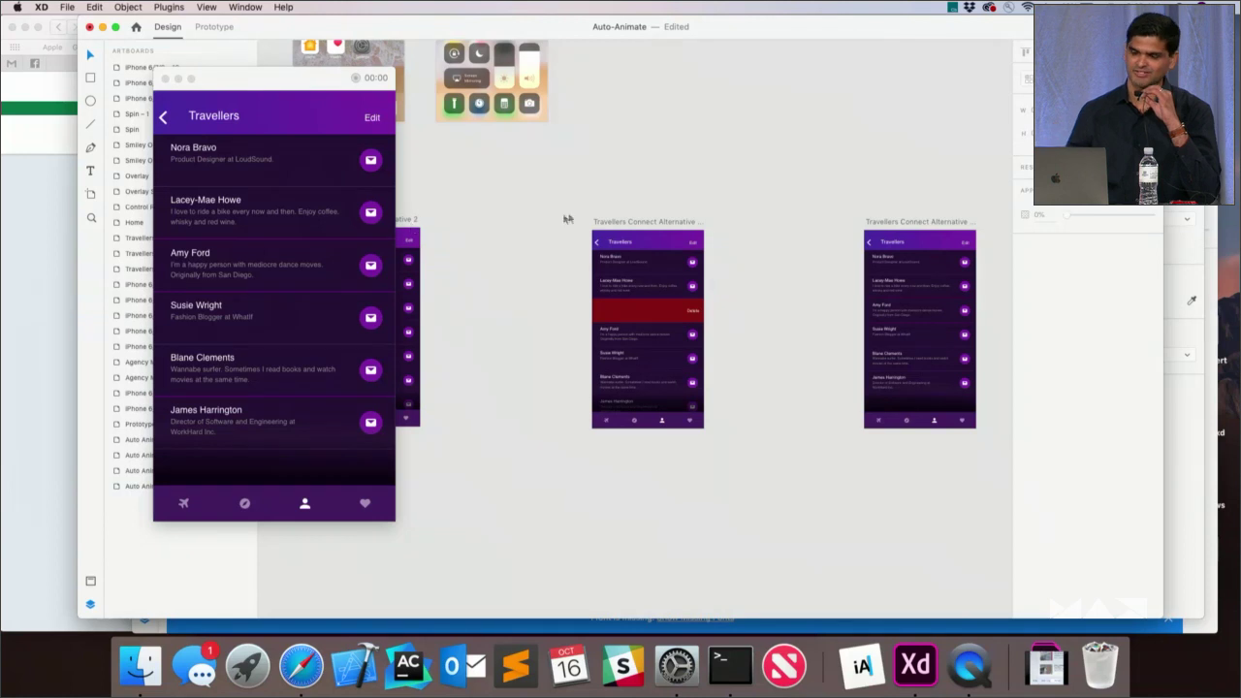
left_click(610, 222)
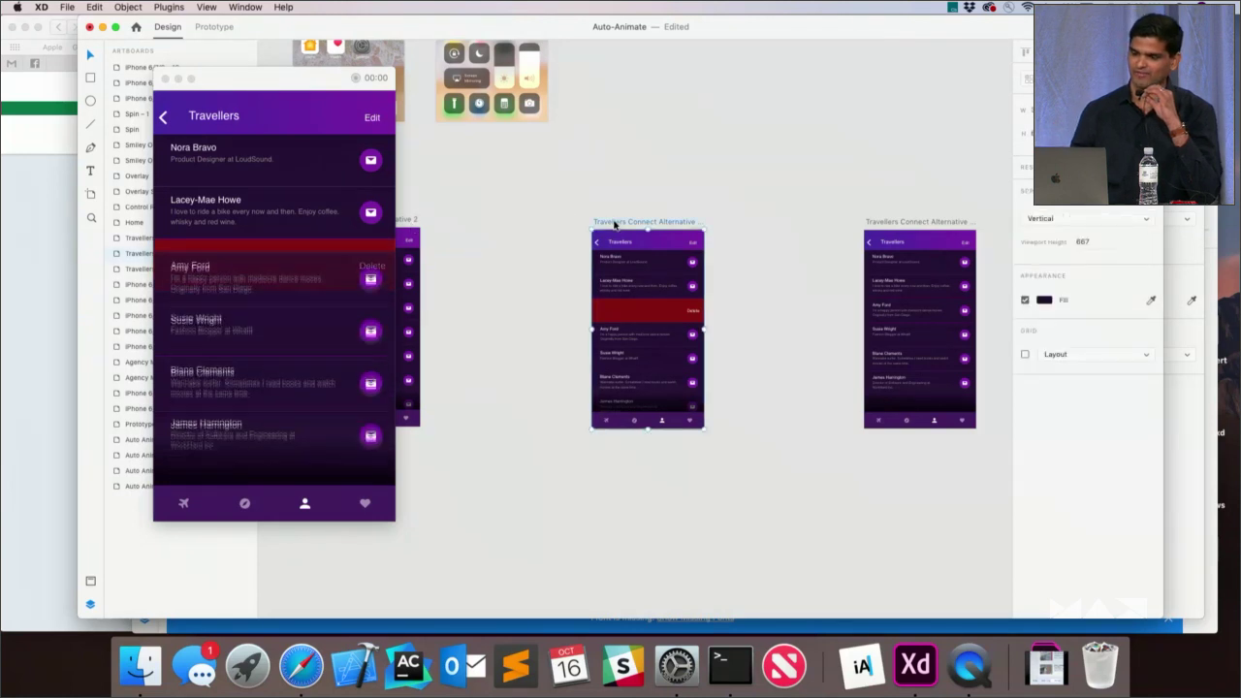
Show the middle Travellers artboard's prototype links and open the settings of its link to the last Travellers artboard
left_click(216, 28)
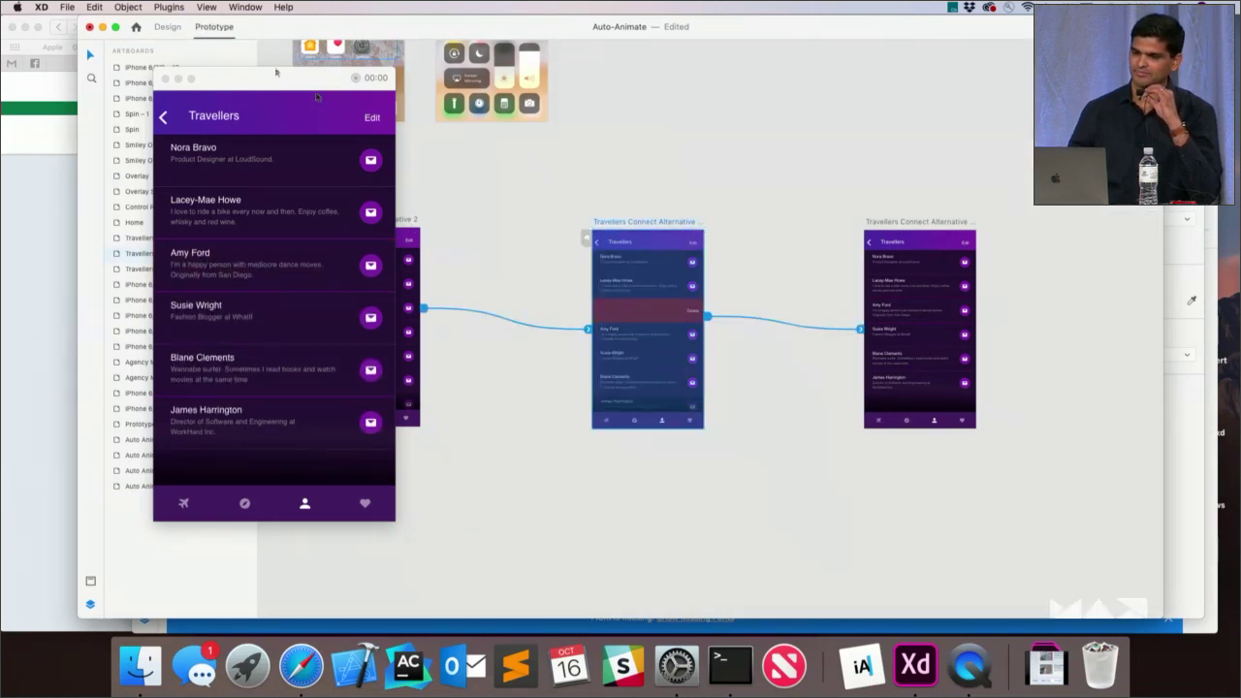
left_click(866, 337)
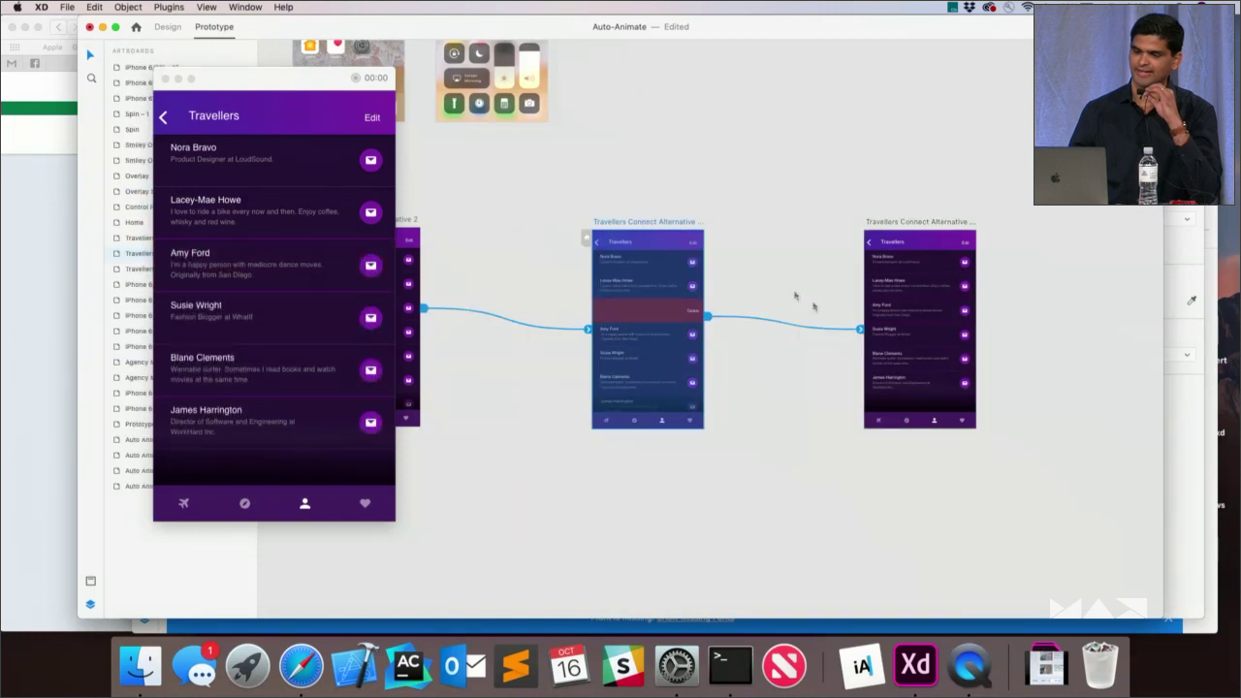
left_click(861, 333)
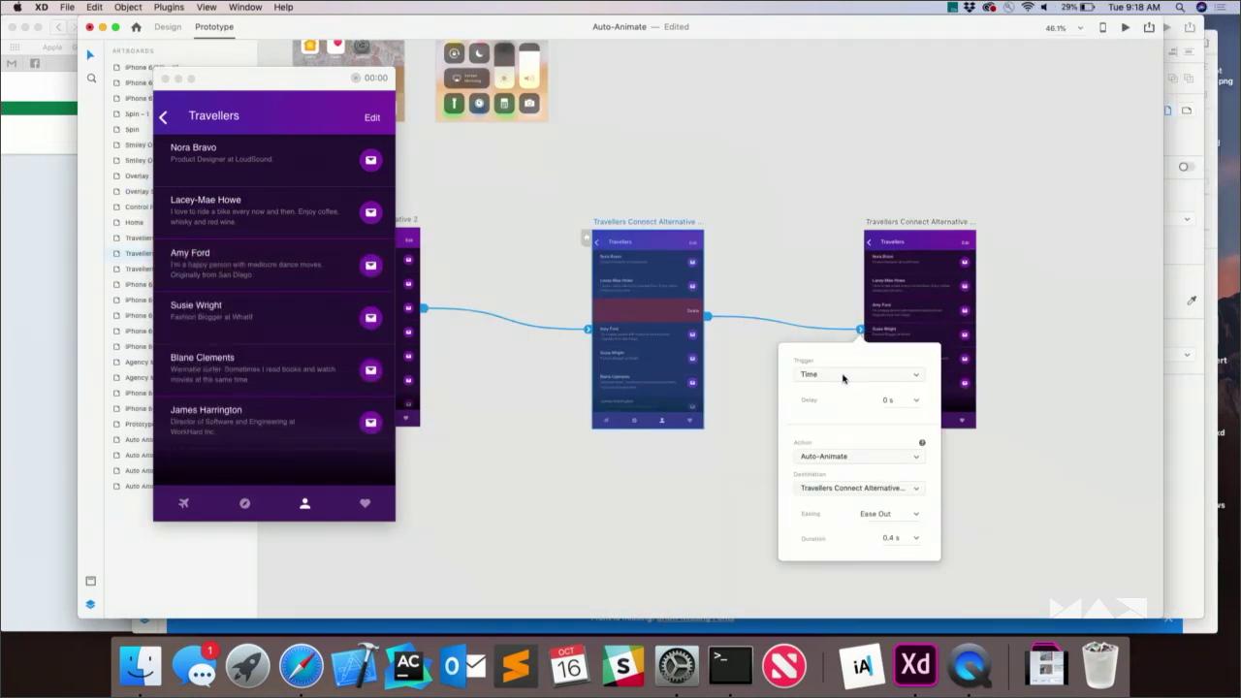
Return the preview to the first Travellers artboard and swipe the third traveller's row partway to expose its Delete option
left_click(582, 242)
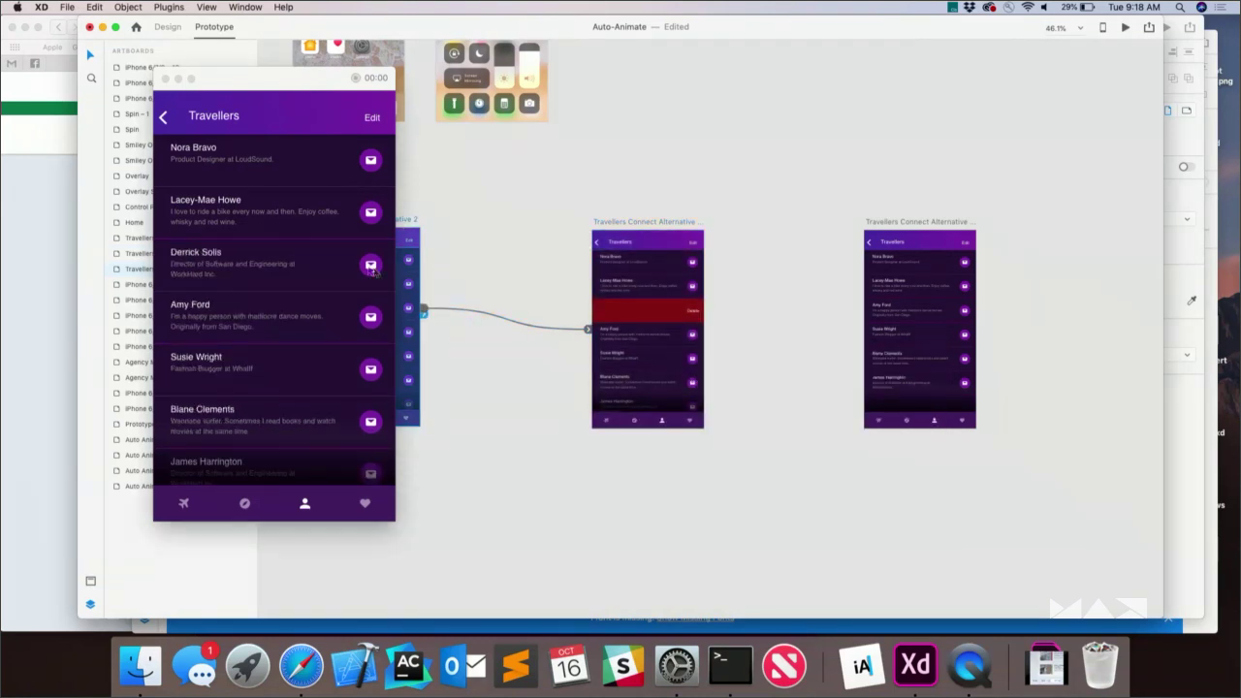
left_click_drag(373, 275, 252, 272)
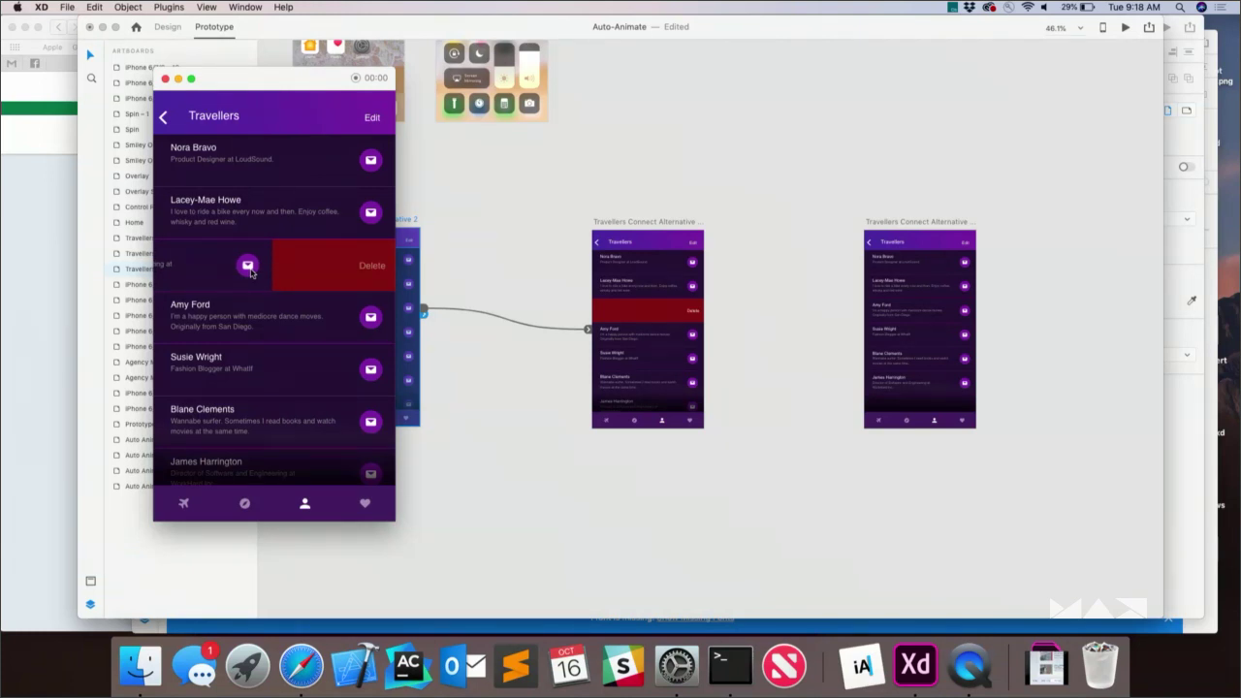
left_click_drag(251, 272, 247, 270)
left_click_drag(247, 271, 246, 272)
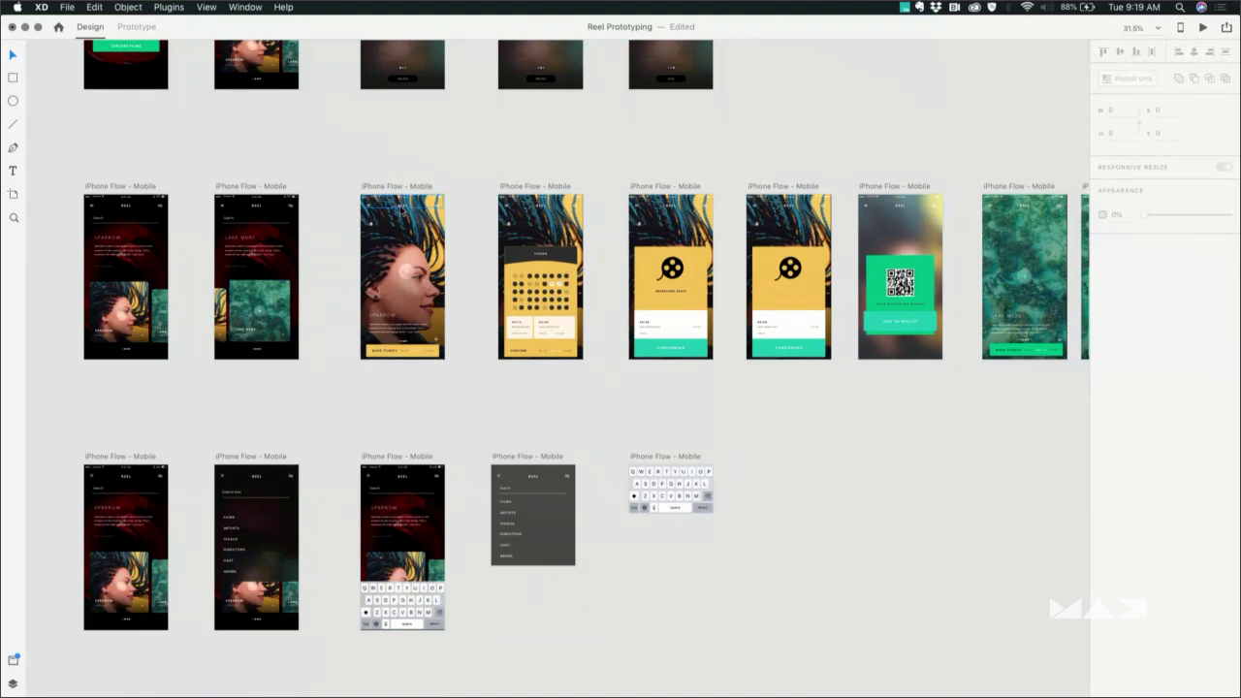
Preview the Reel iPhone flow from the Sparrow carousel artboard, testing the card drag, the Sparrow details and the ticket booking, and close the preview
left_click_drag(406, 190, 759, 80)
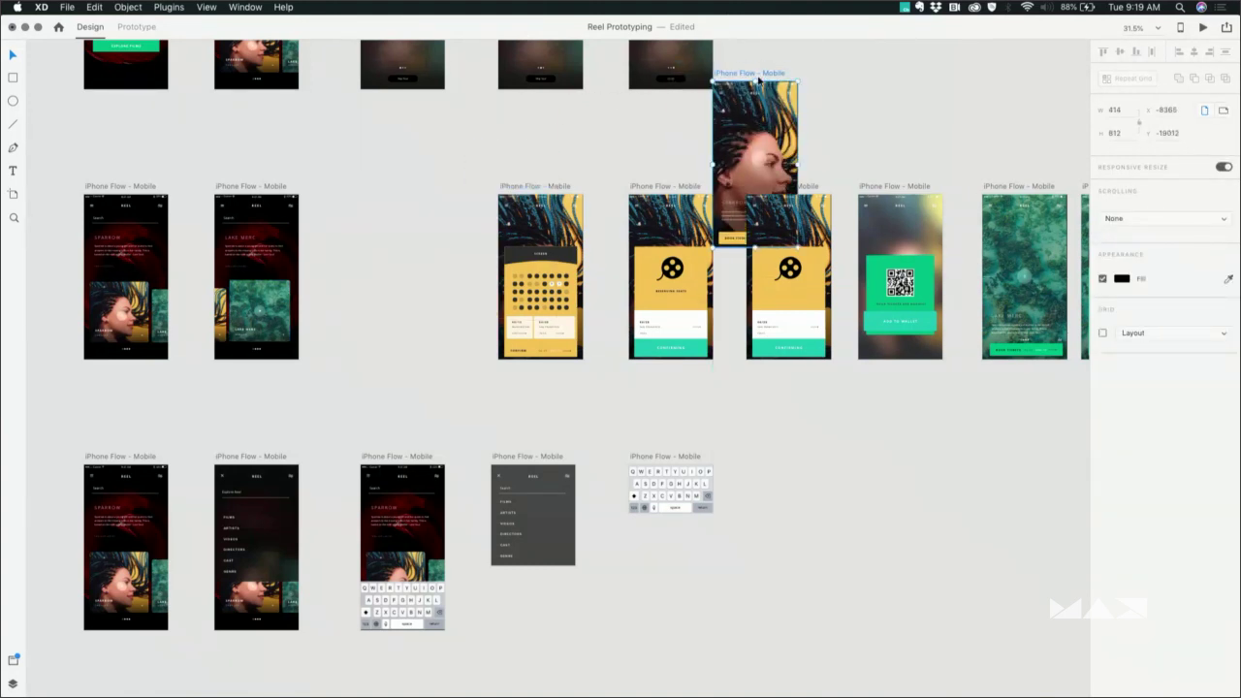
key("super+z")
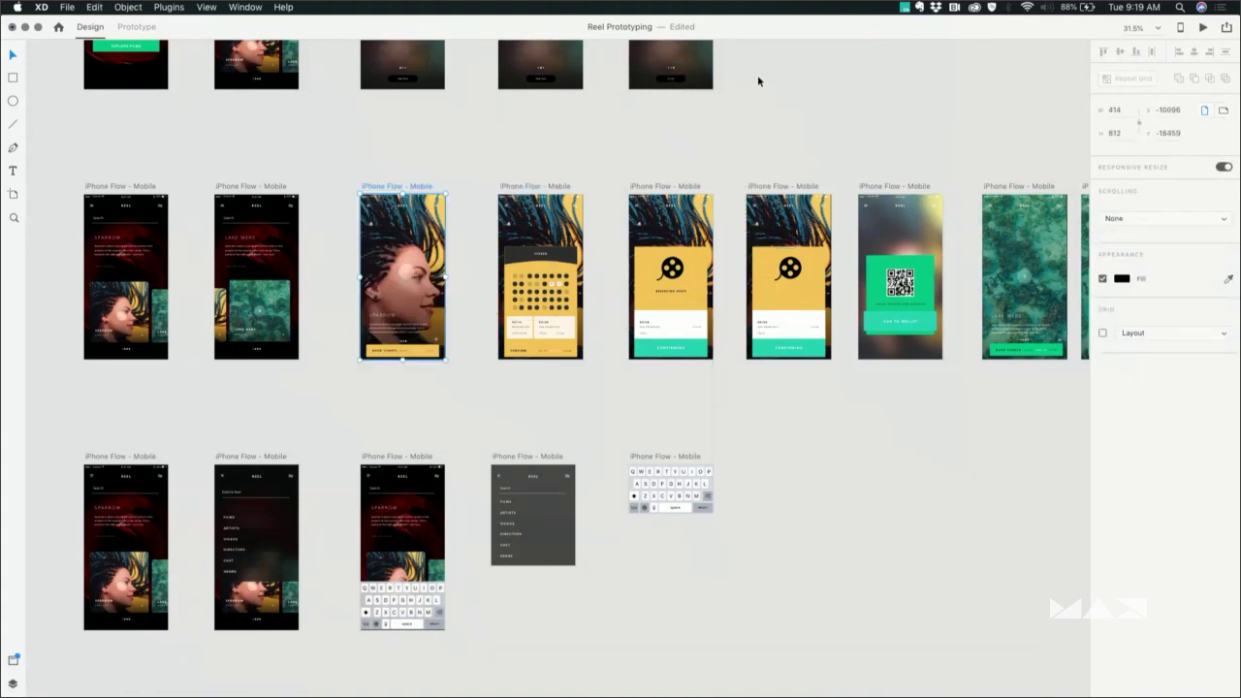
left_click(1202, 30)
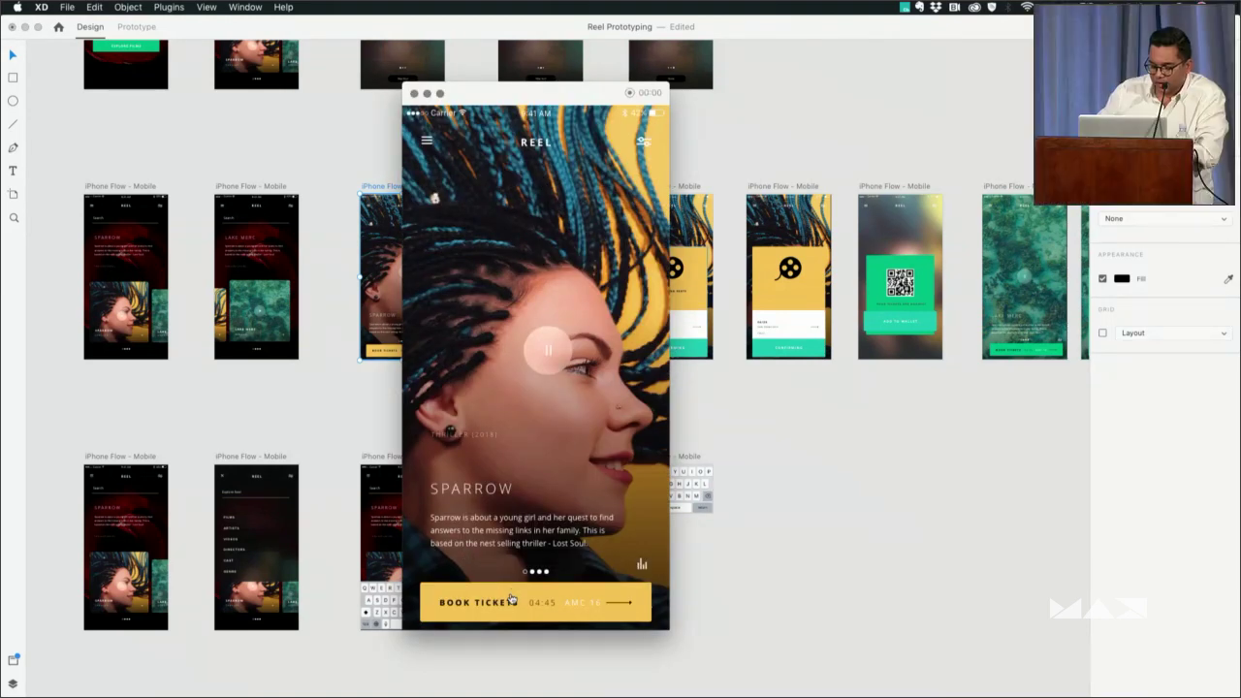
left_click(116, 185)
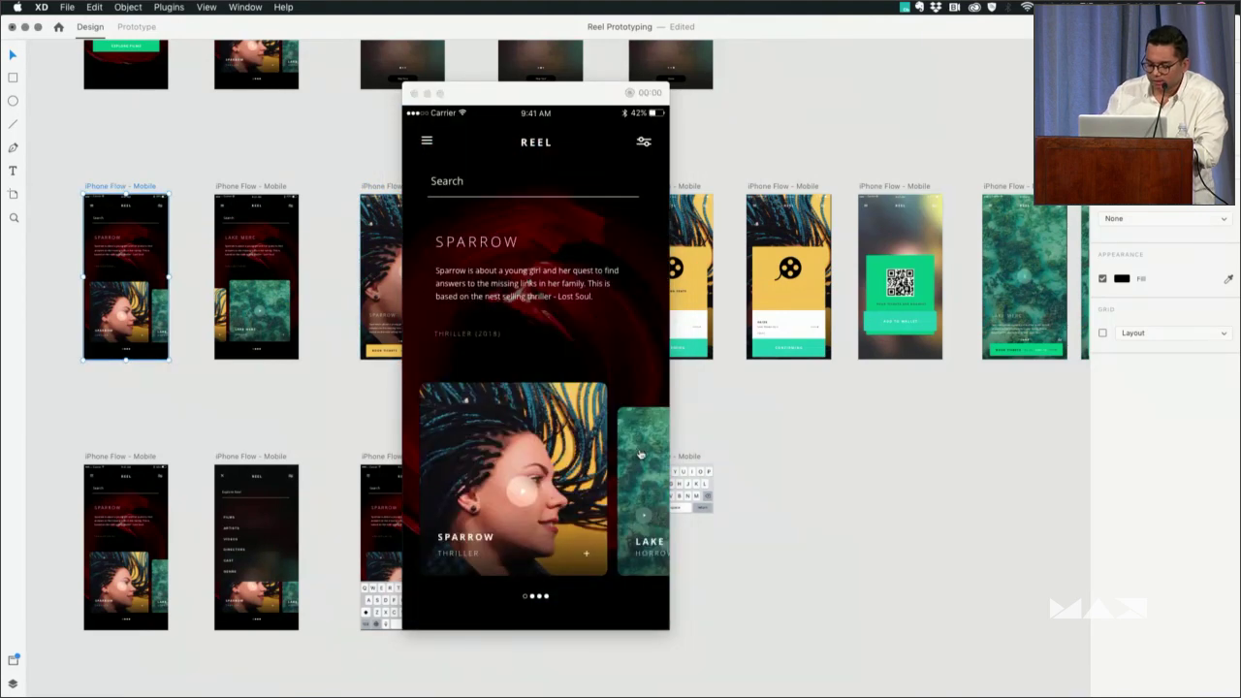
left_click_drag(585, 414, 527, 493)
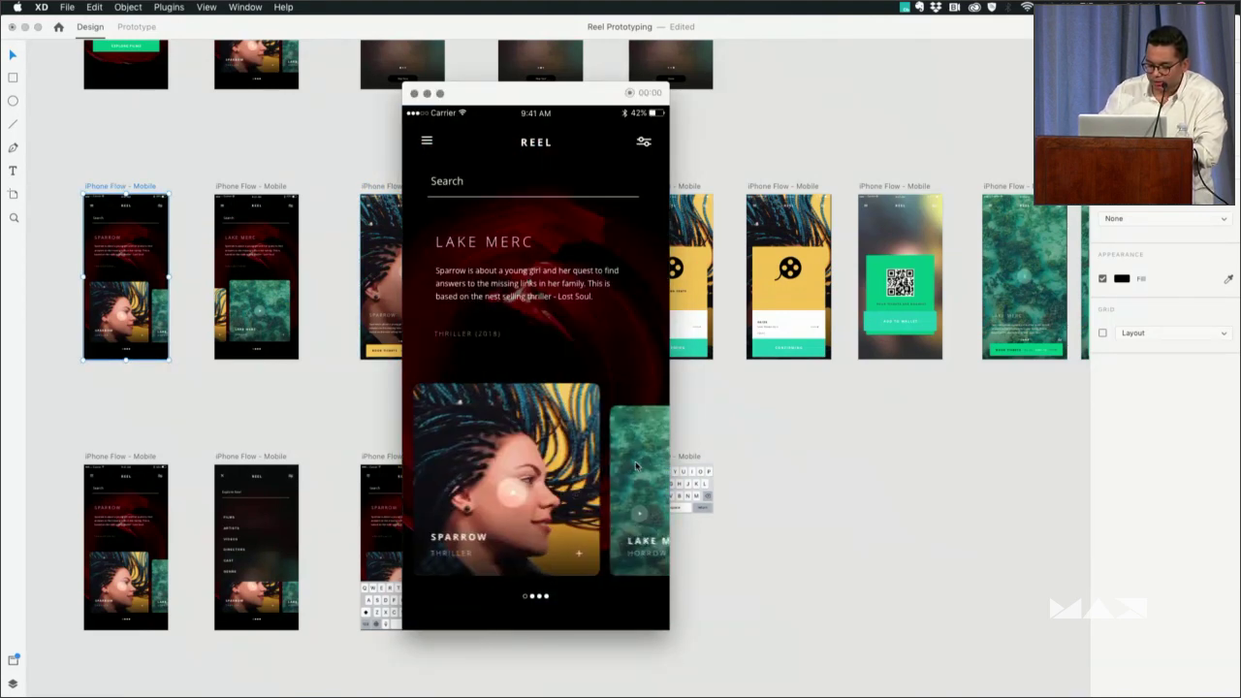
left_click(527, 493)
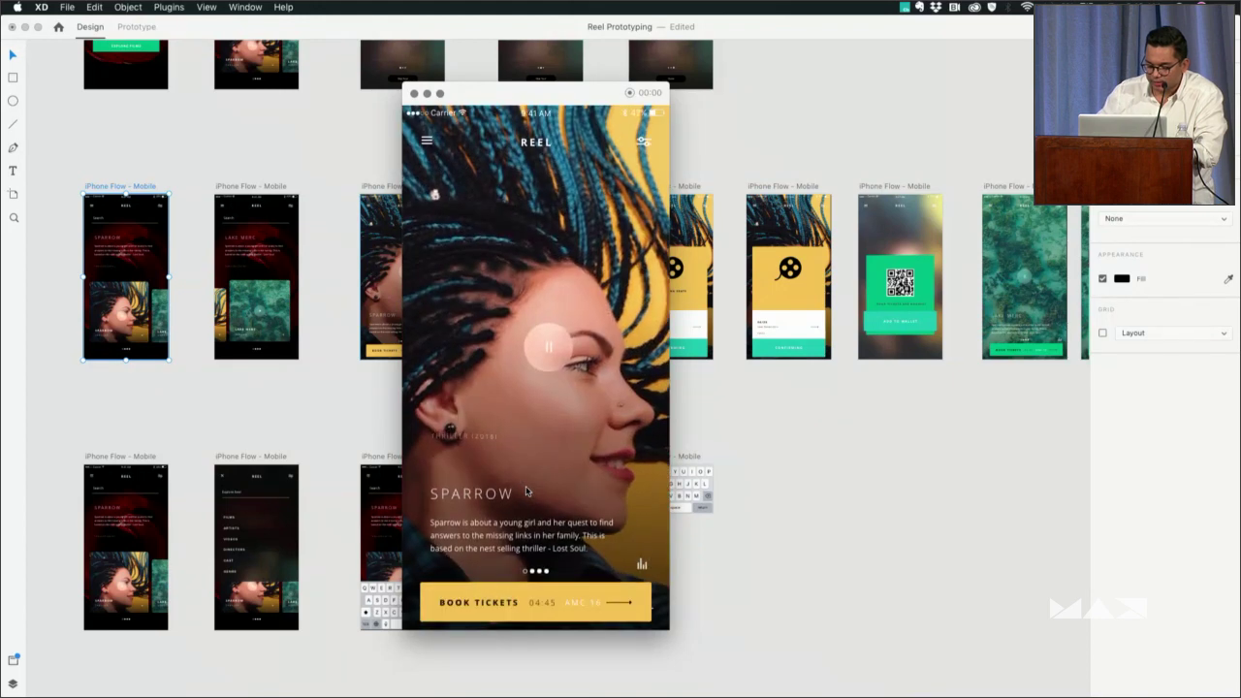
left_click(540, 603)
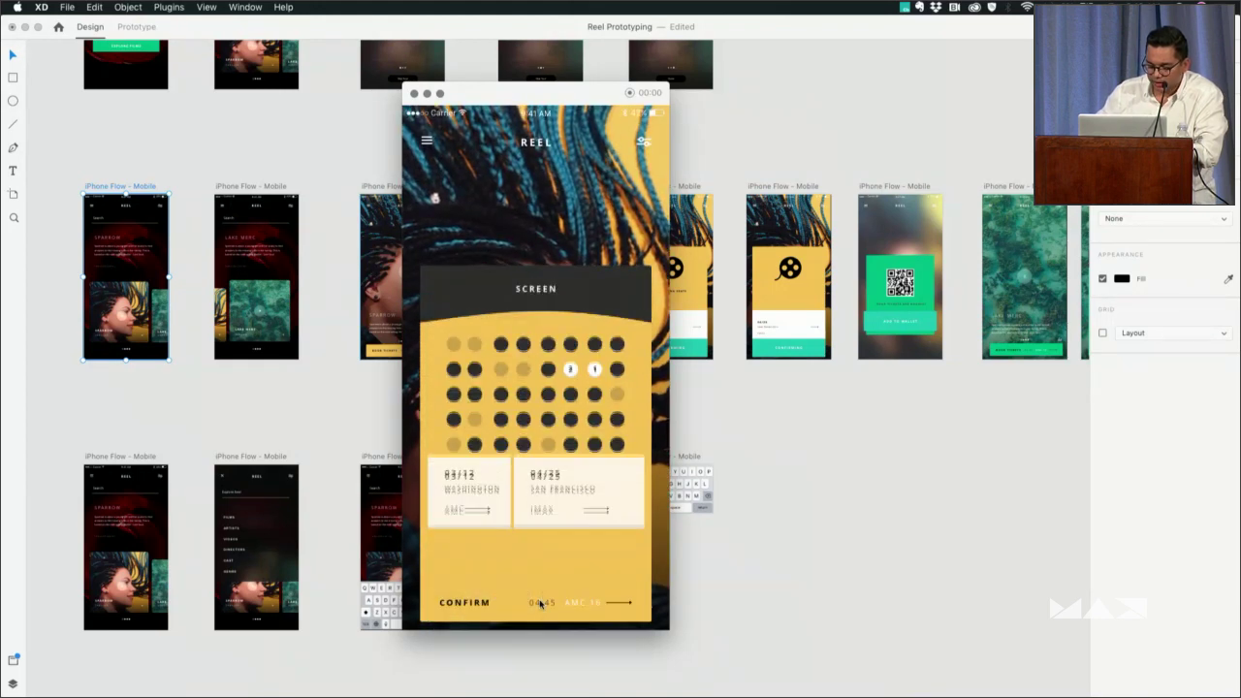
left_click(596, 526)
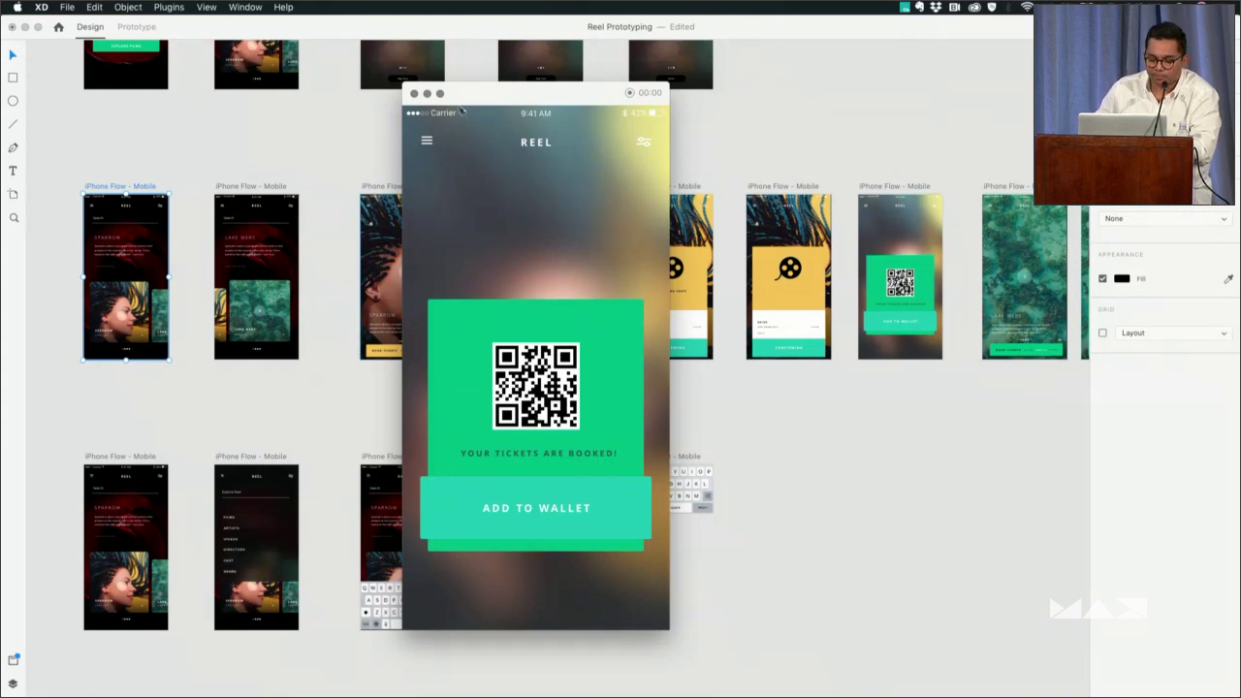
left_click(414, 94)
Preview the Sparrow detail artboard, open its seat selection through Book Tickets, and close the preview
left_click(387, 186)
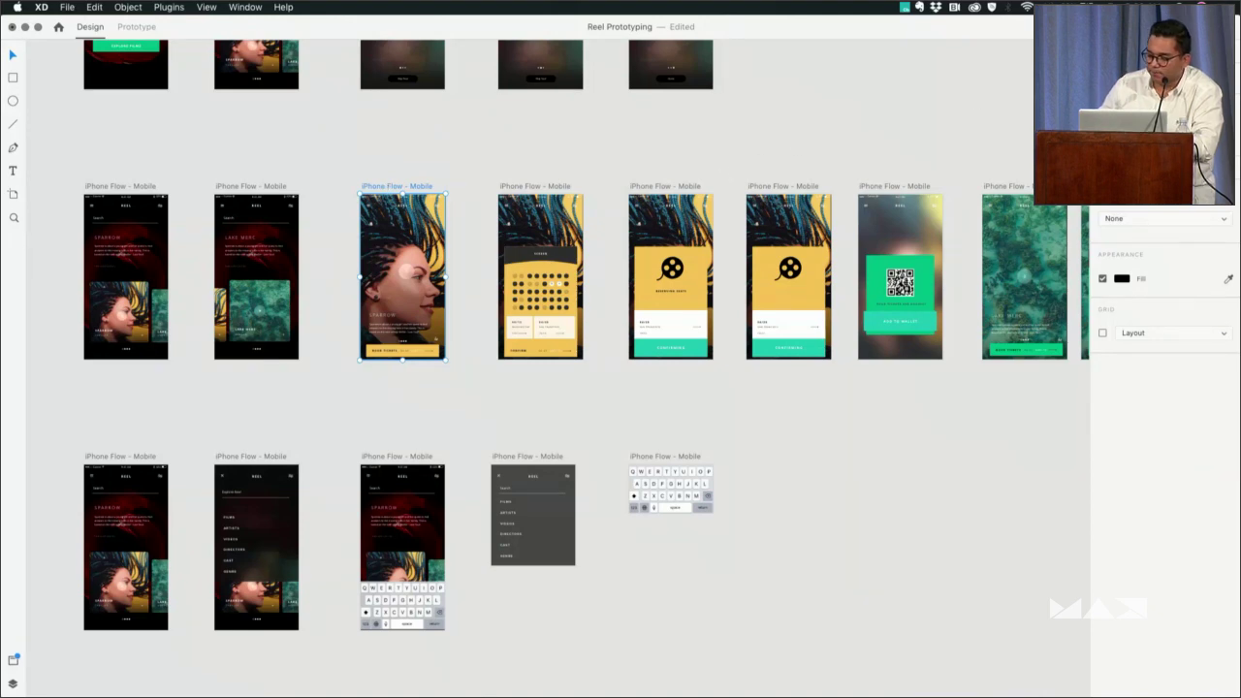
key("super+Return")
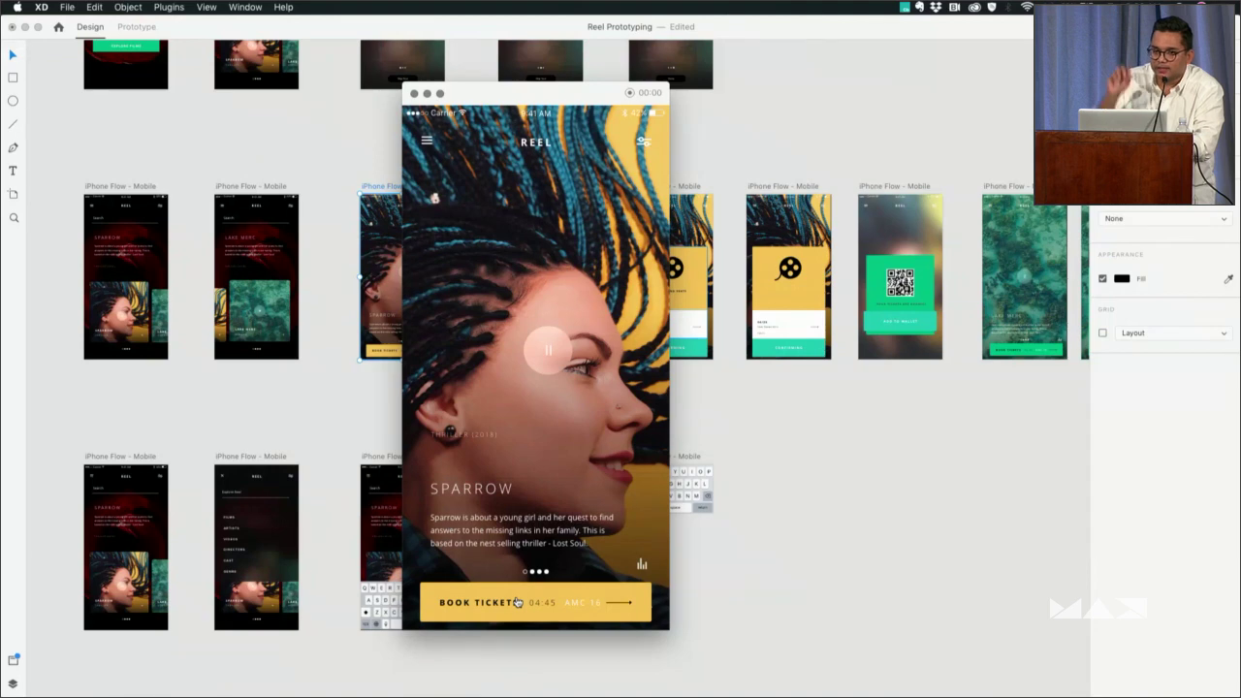
left_click(517, 601)
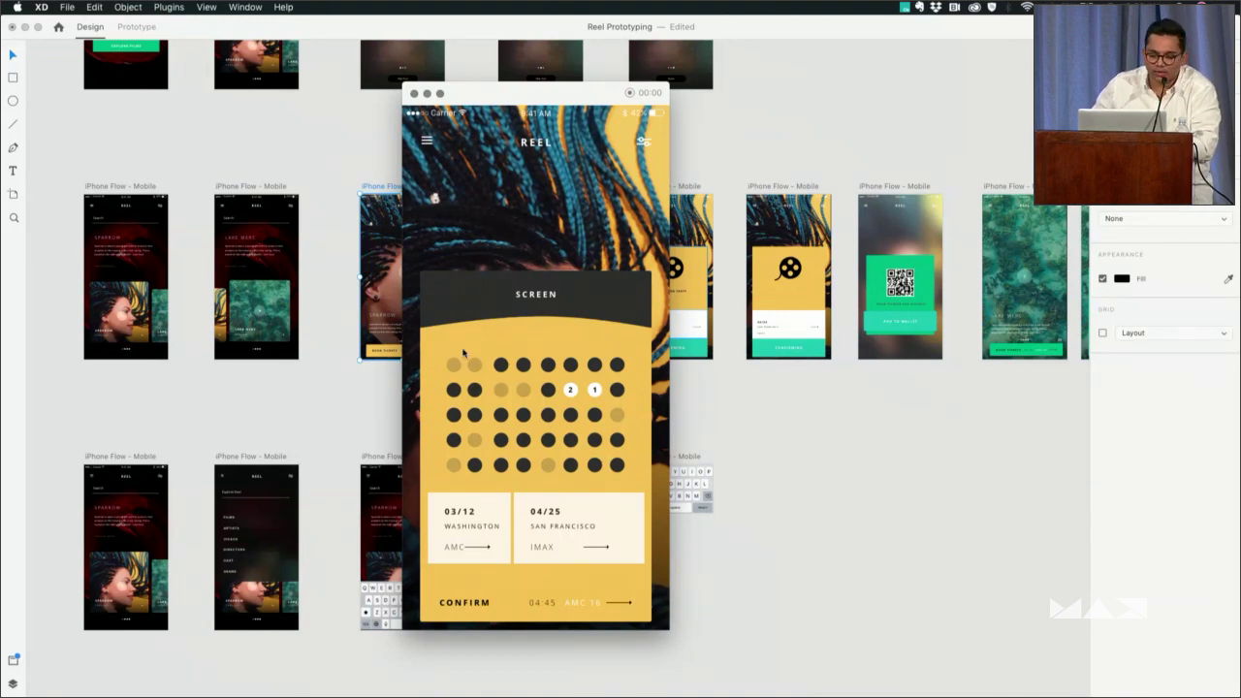
left_click(414, 93)
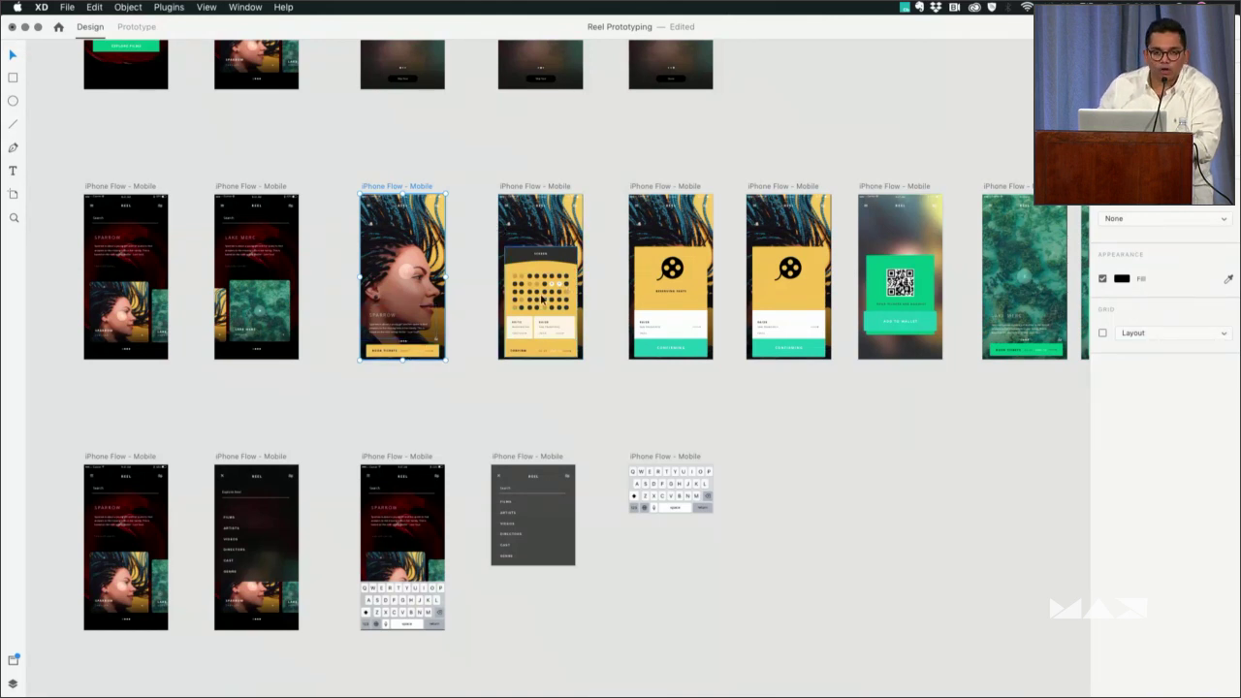
Select the Book Tickets shape on the Sparrow detail artboard to examine its extent, and look over the Echo Show artboards
left_click(399, 352)
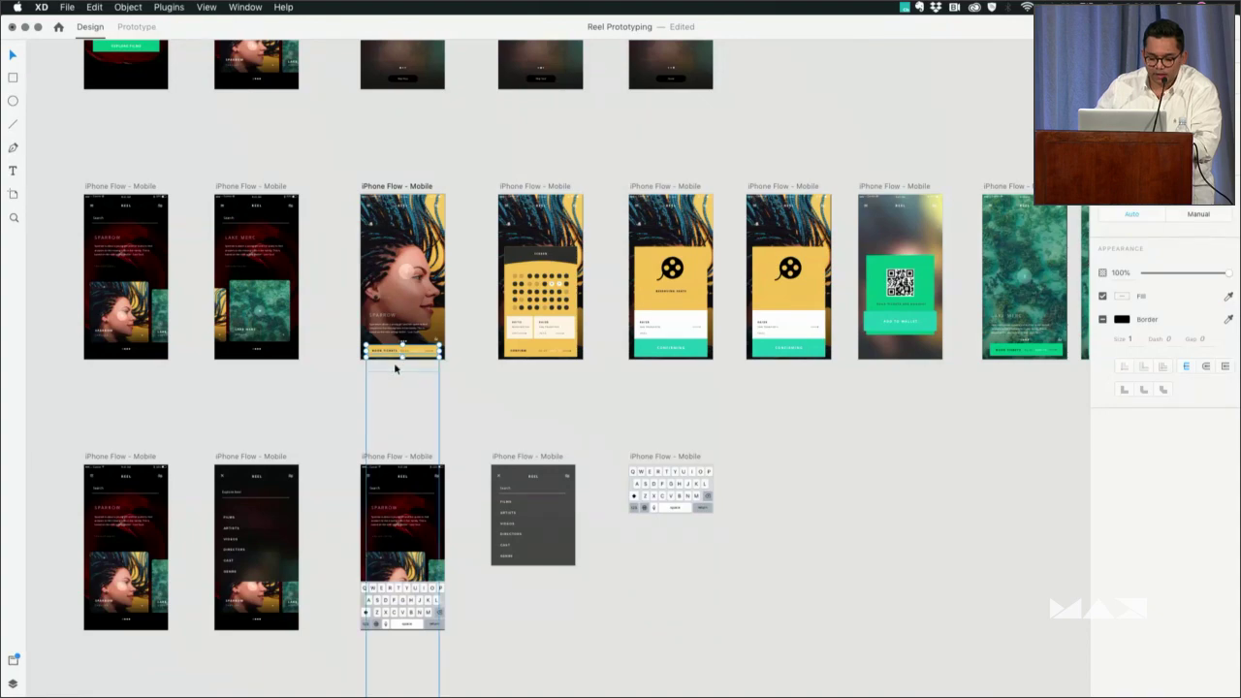
scroll(395, 366, "down", 10)
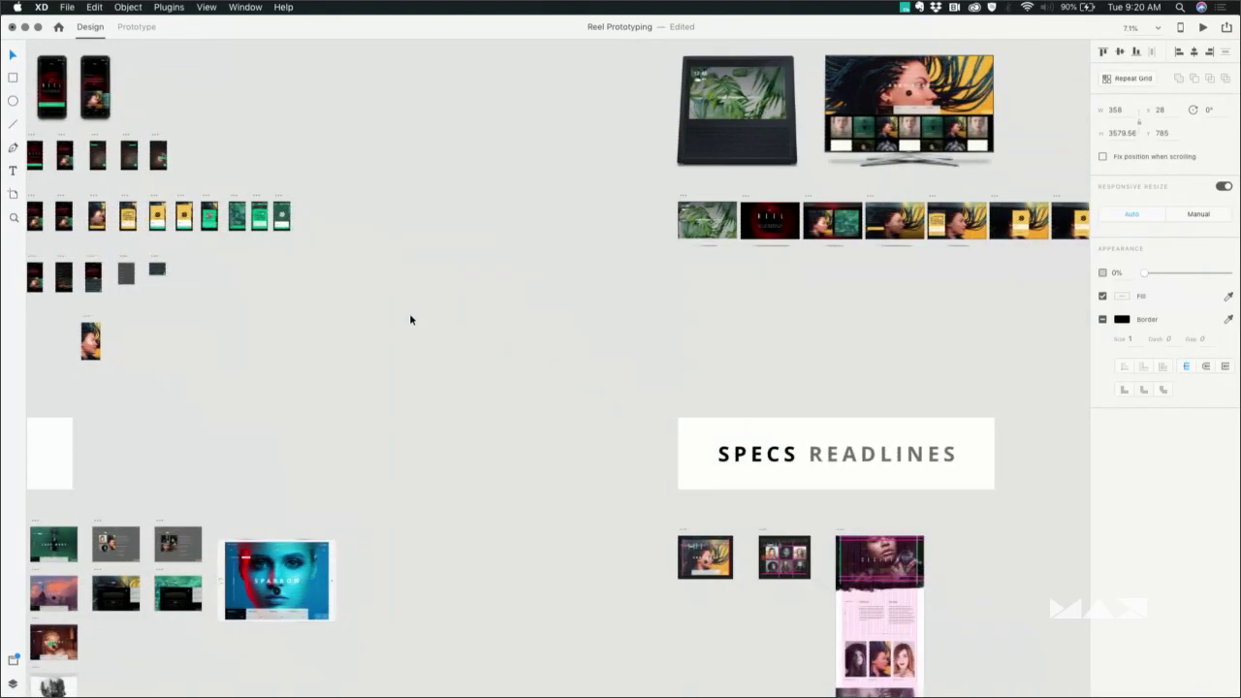
scroll(410, 315, "right", 5)
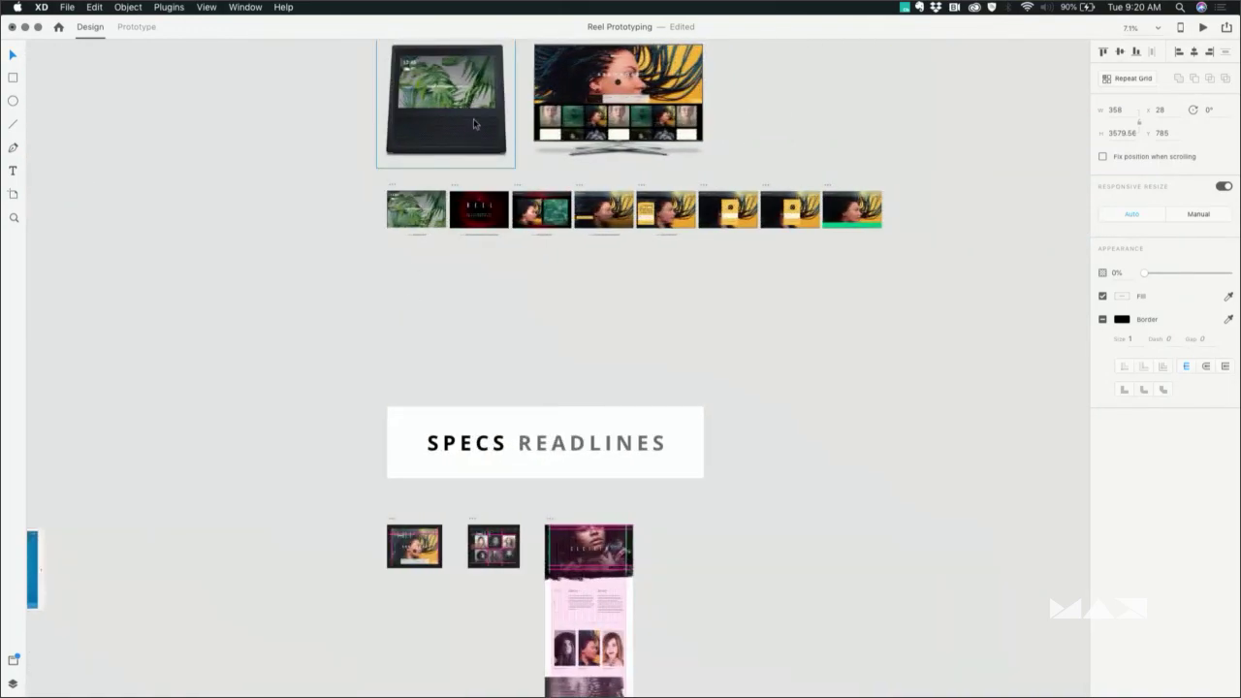
scroll(473, 119, "up", 5)
scroll(473, 118, "up", 3)
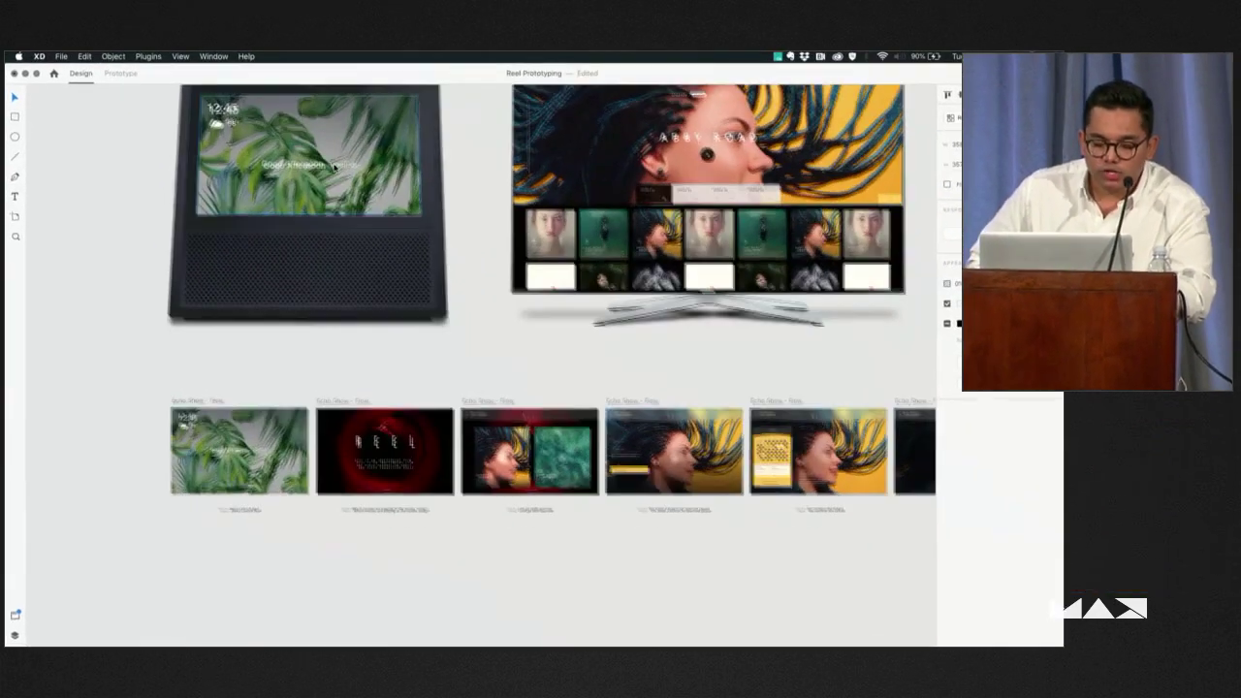
scroll(237, 373, "down", 5)
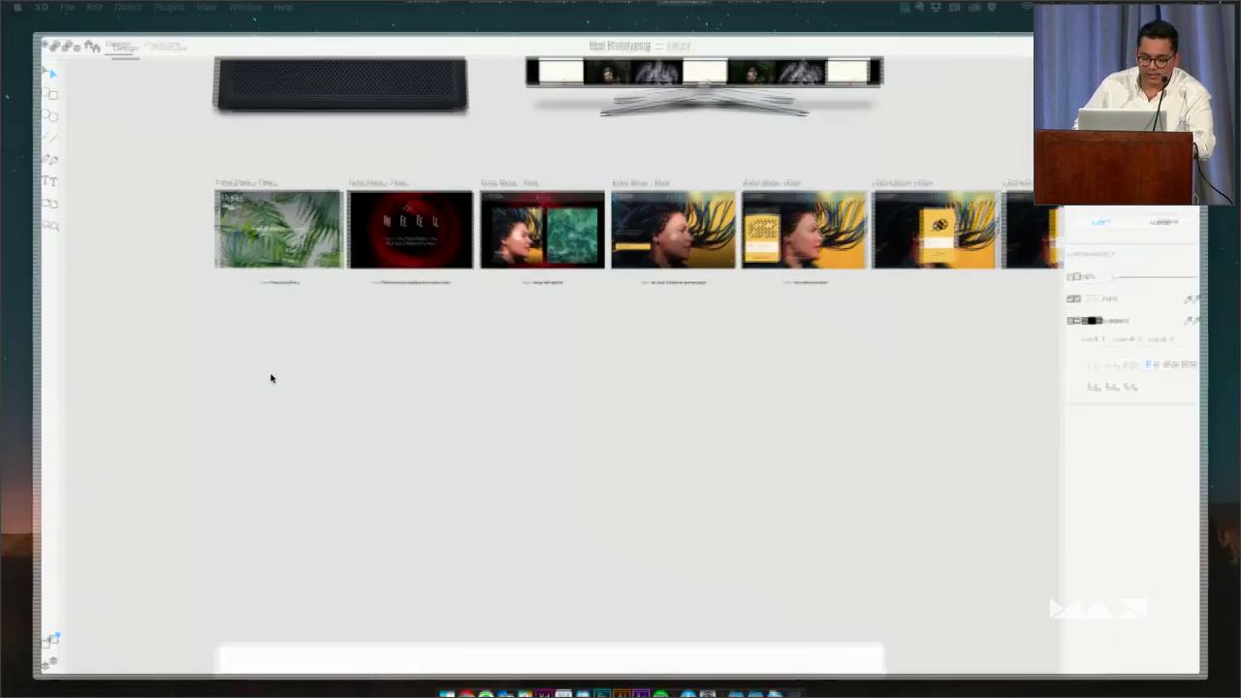
Switch to the Reel 2.0 (Demo) document and enlarge its window to fill the screen
key("ctrl+Up")
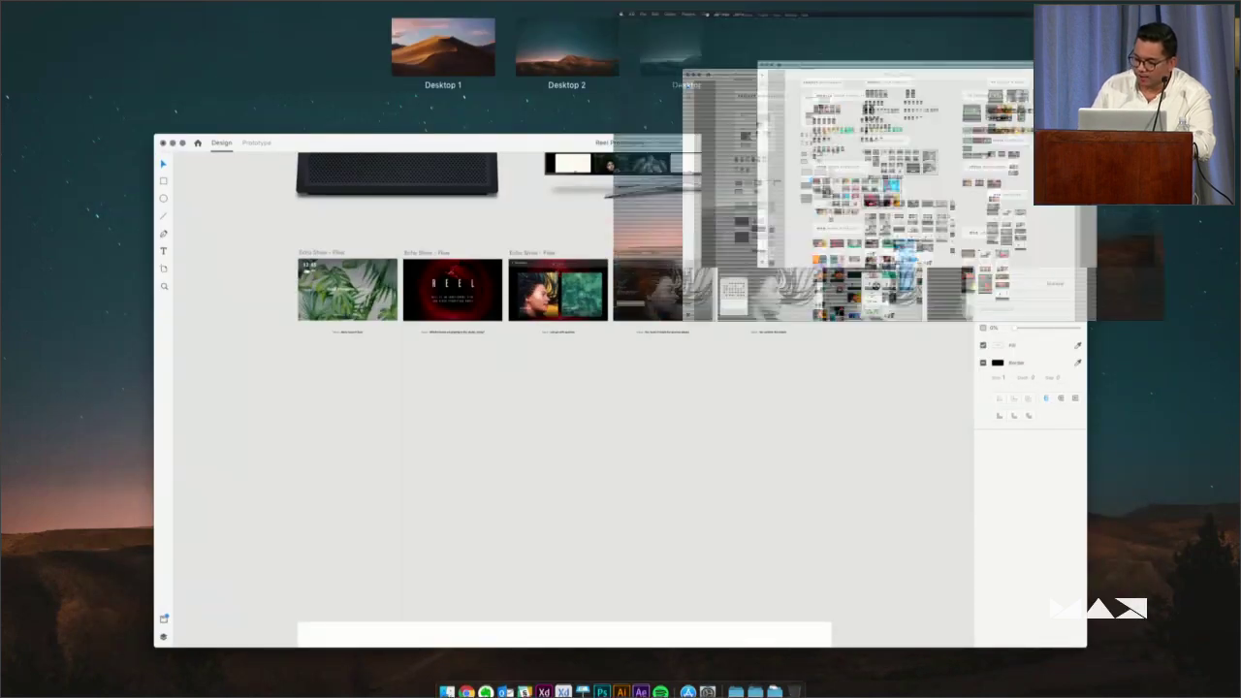
scroll(687, 291, "up", 5)
scroll(687, 291, "right", 6)
scroll(686, 291, "down", 2)
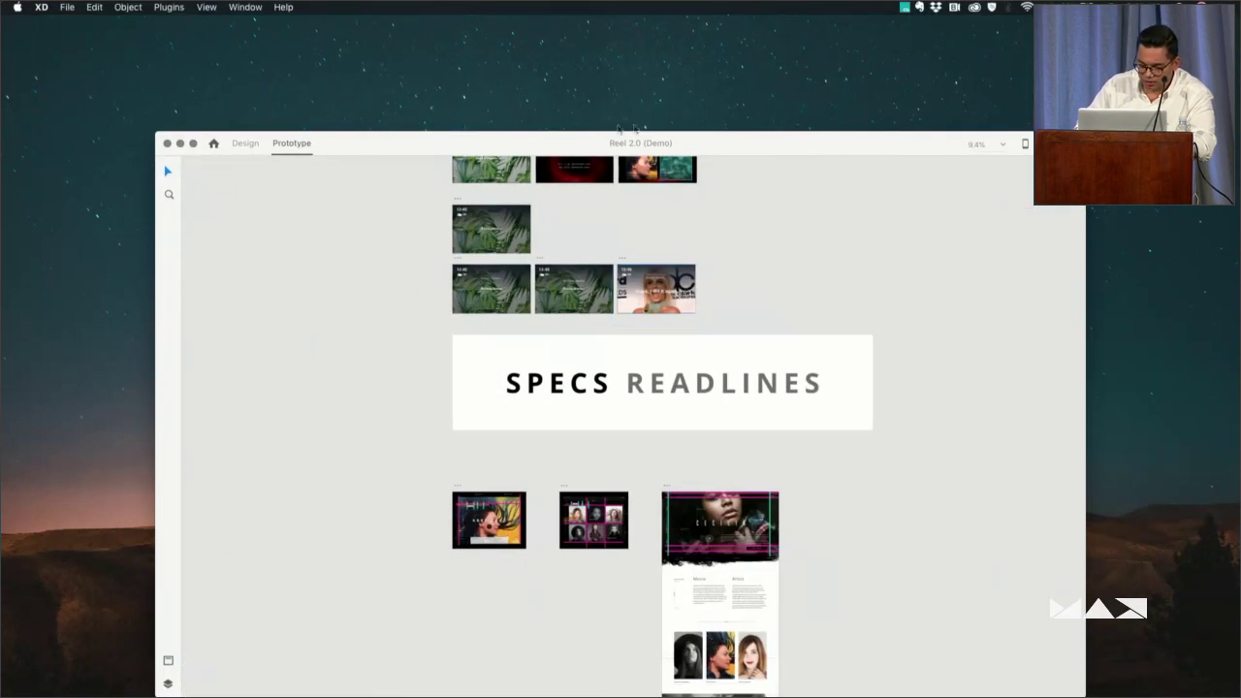
double_click(562, 143)
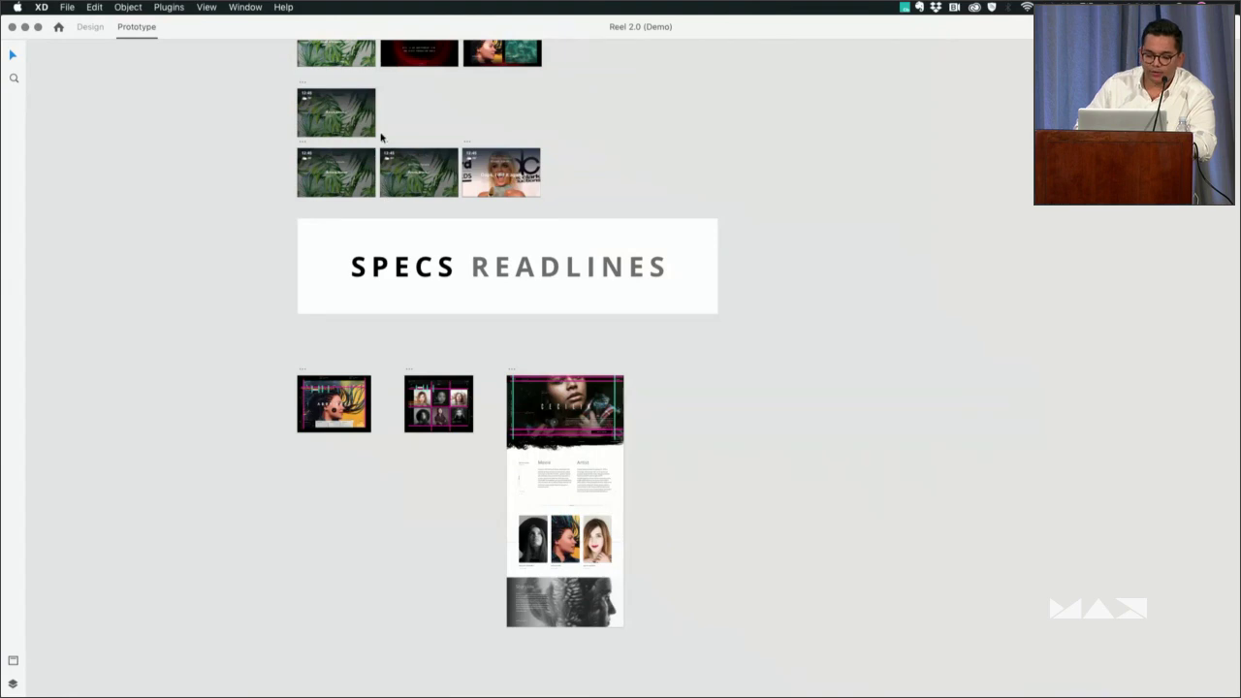
Select the Echo Show – Flow – 1 artboard to examine its prototype links
scroll(381, 138, "up", 5)
scroll(310, 201, "up", 5)
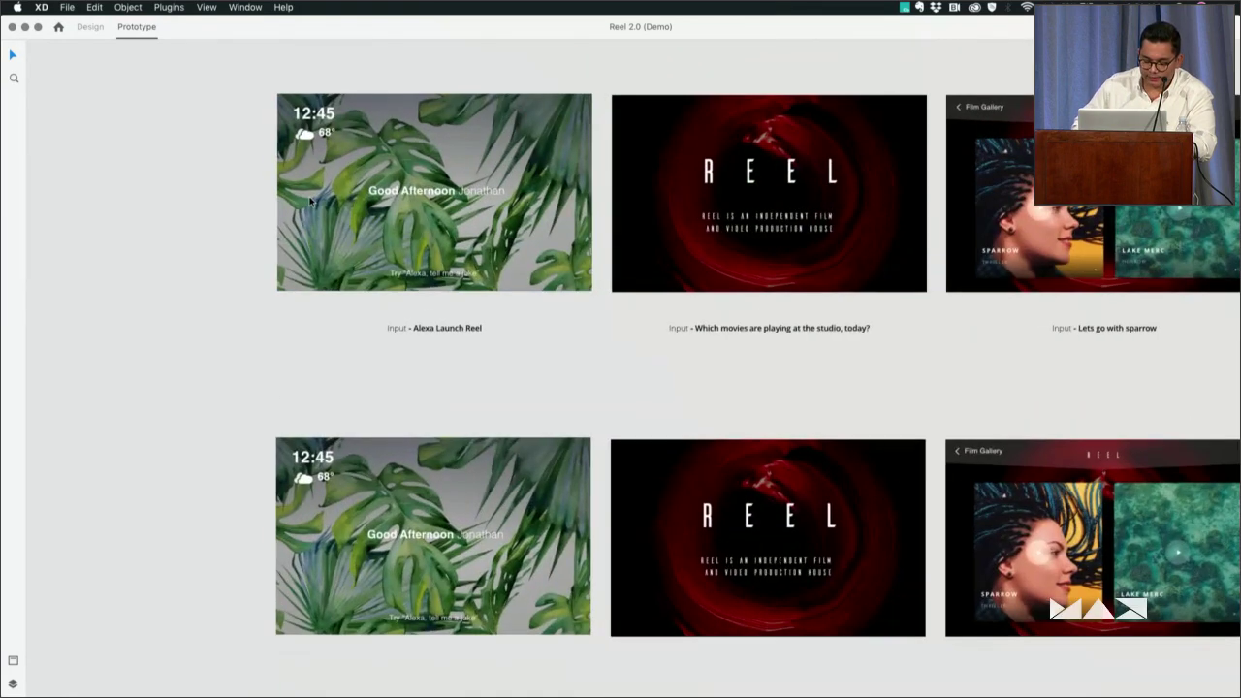
scroll(310, 201, "down", 5)
scroll(228, 147, "up", 5)
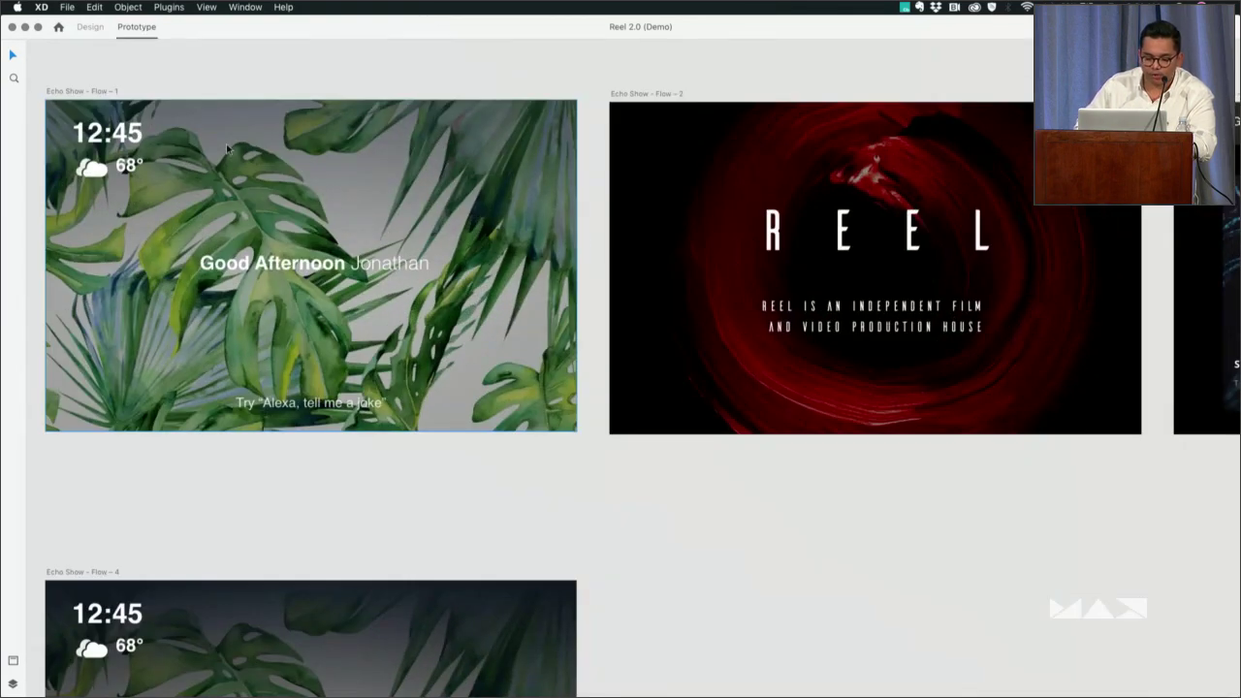
left_click(227, 147)
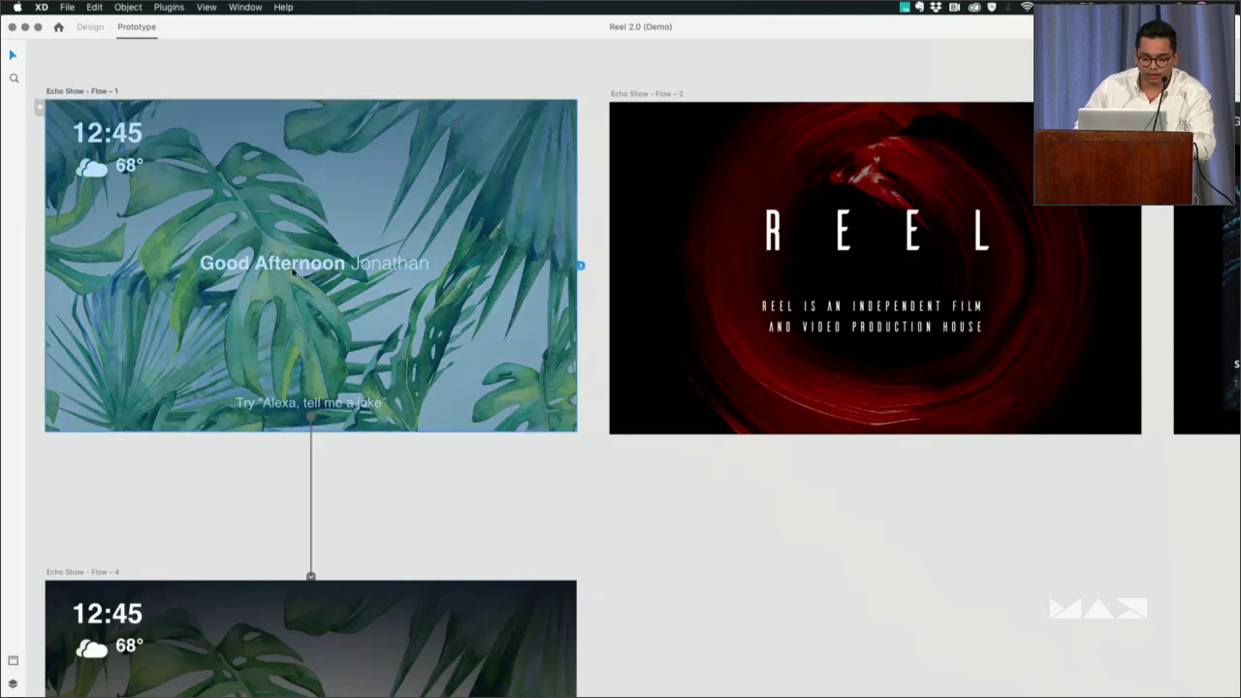
Link the greeting text on Echo Show – Flow – 1 to Flow – 2 with the voice command "Launch Reel" and an Auto-Animate action
left_click_drag(473, 266, 668, 274)
left_click(556, 313)
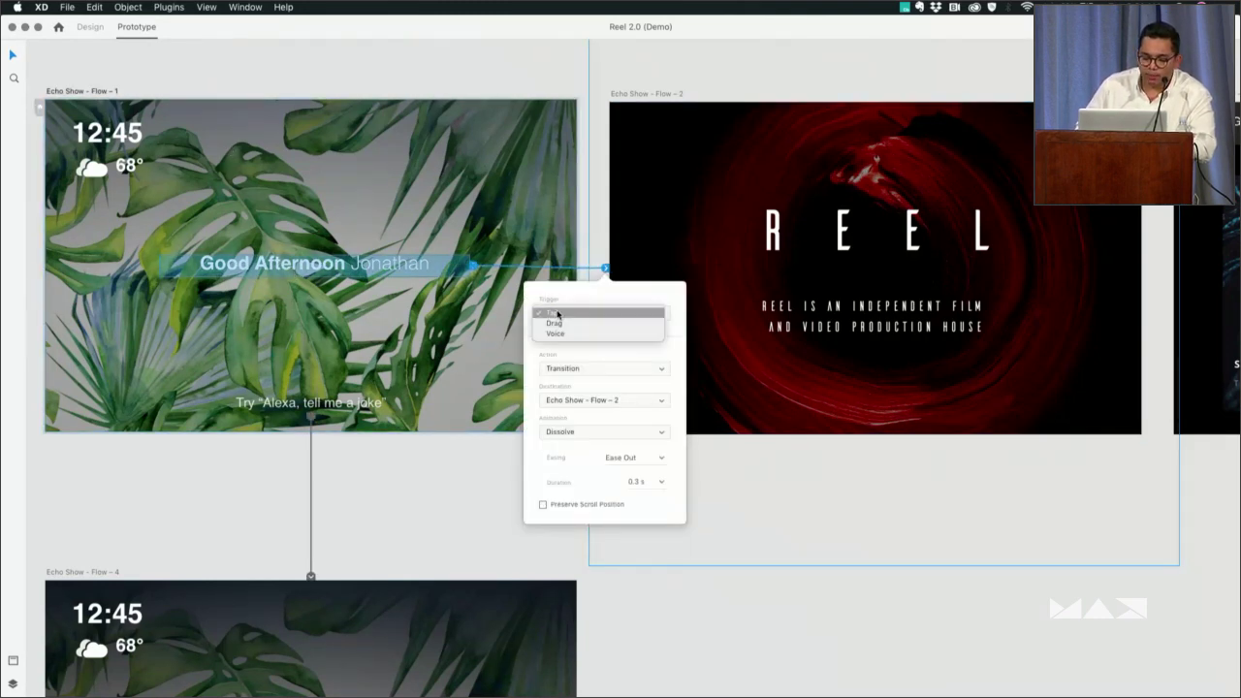
left_click(559, 335)
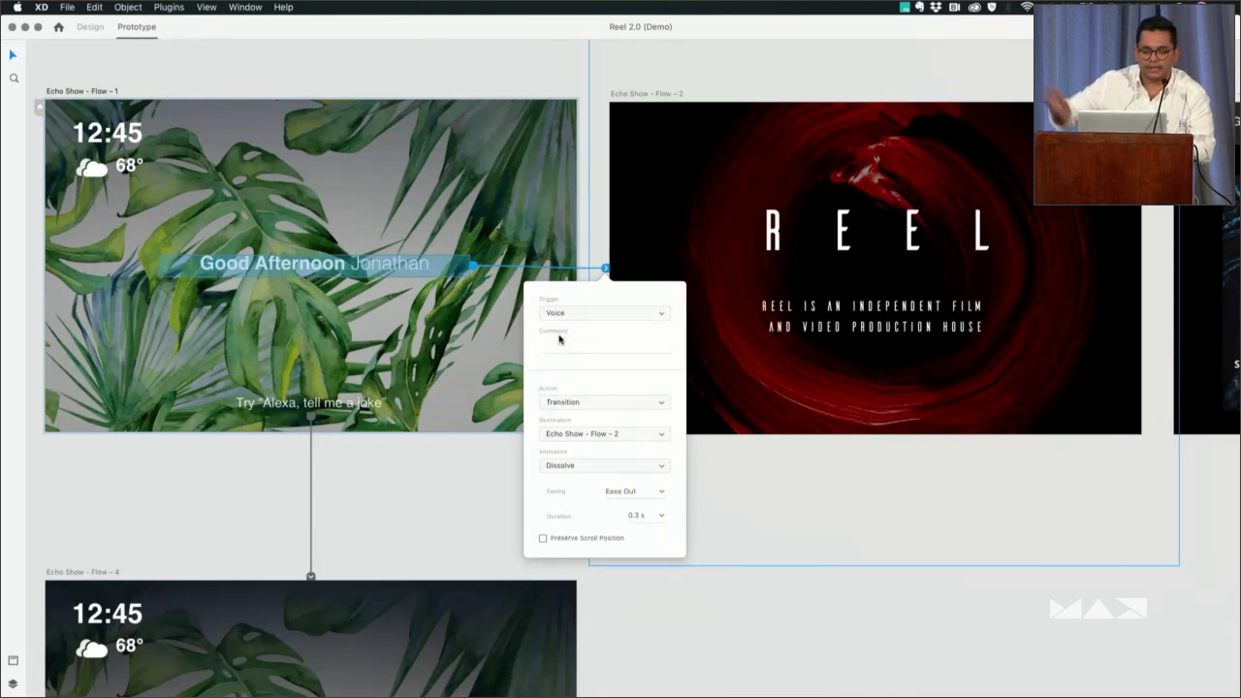
left_click(554, 346)
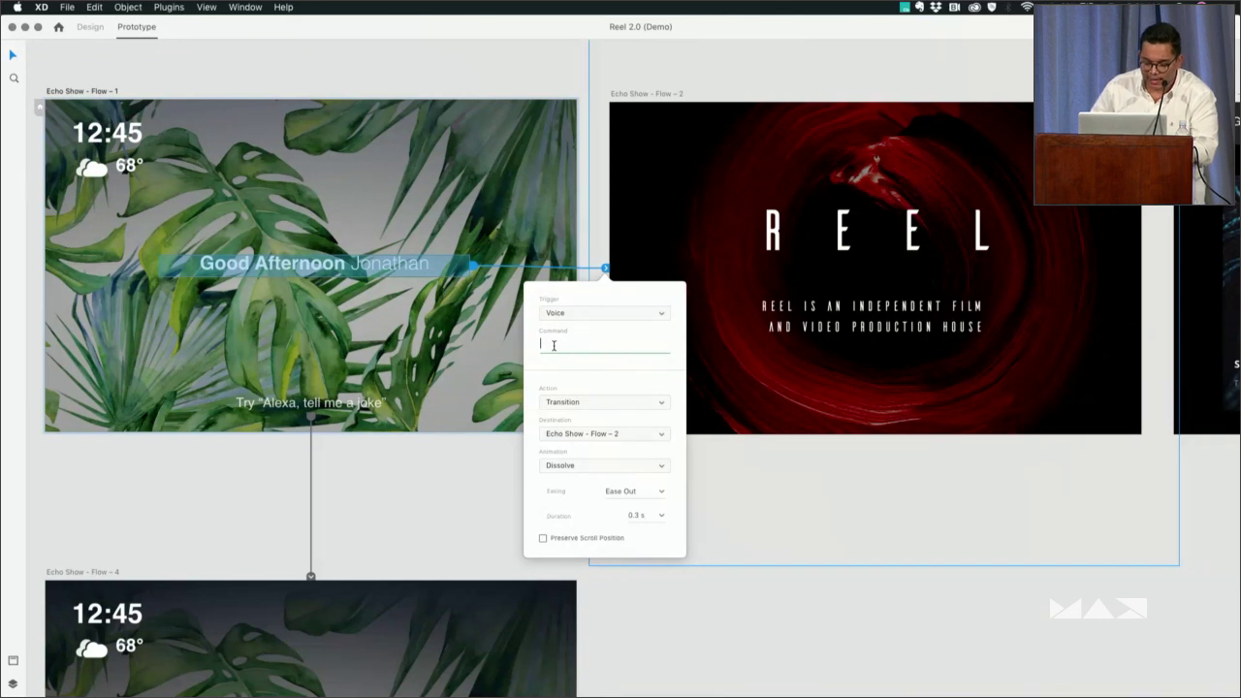
type("R")
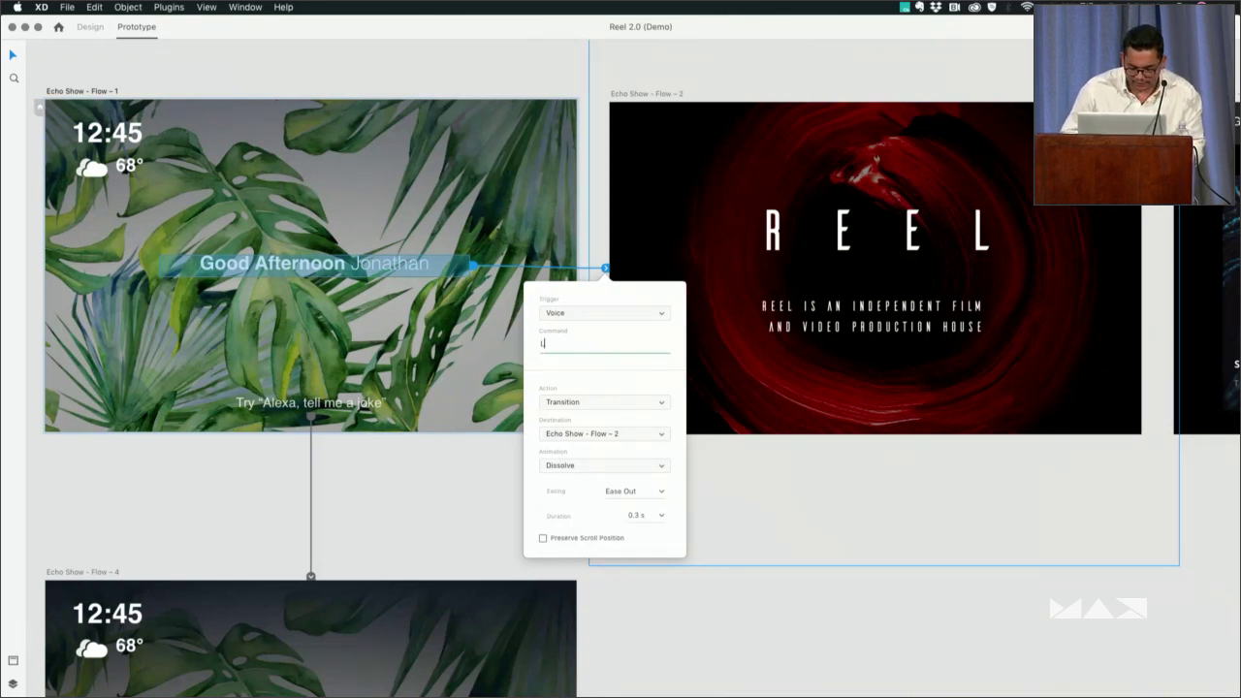
type("aunch Reel")
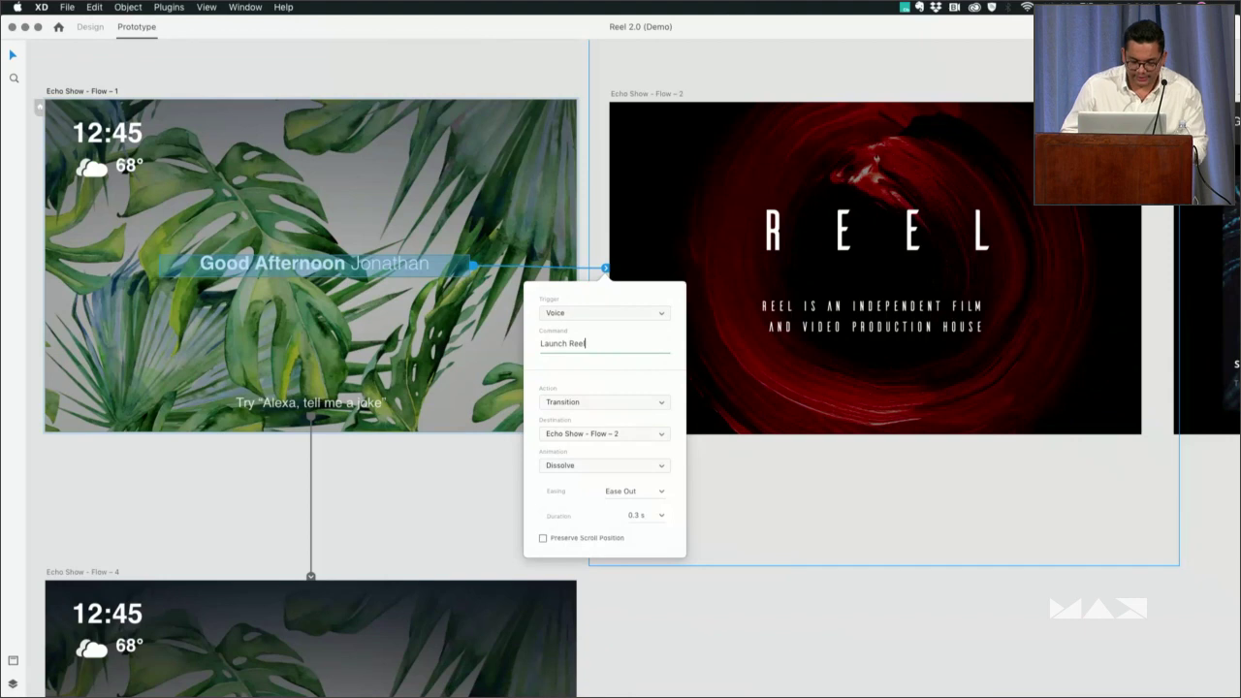
left_click(593, 403)
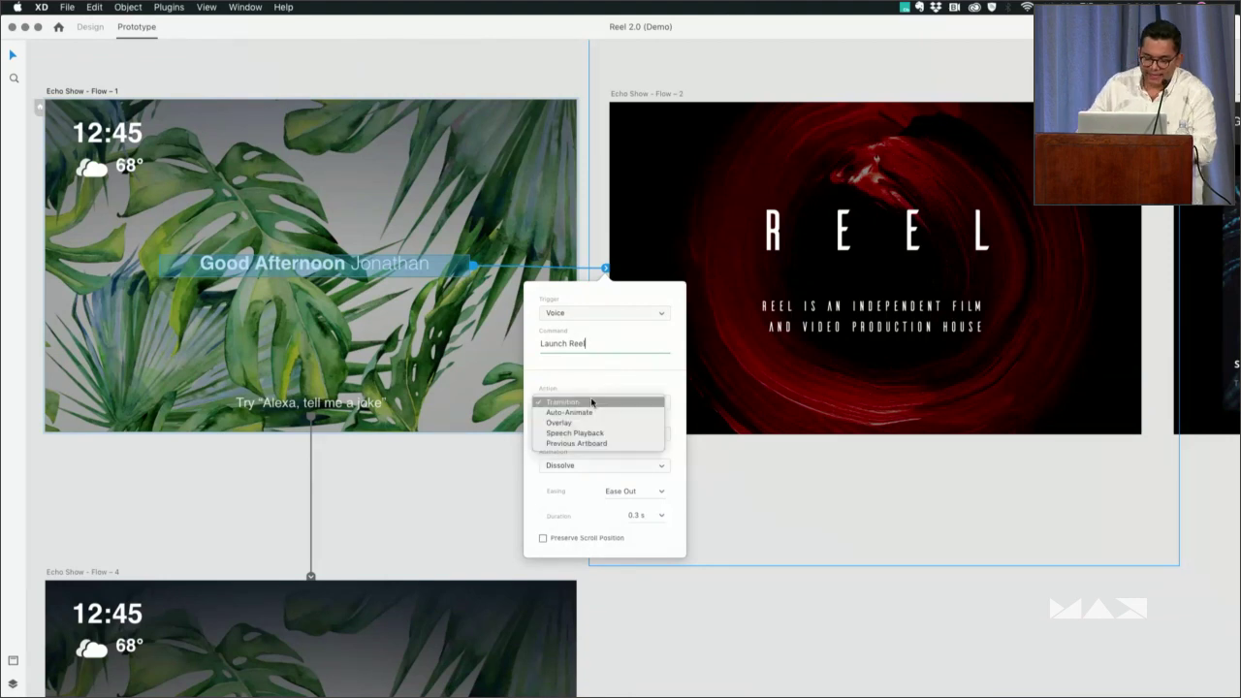
left_click(587, 417)
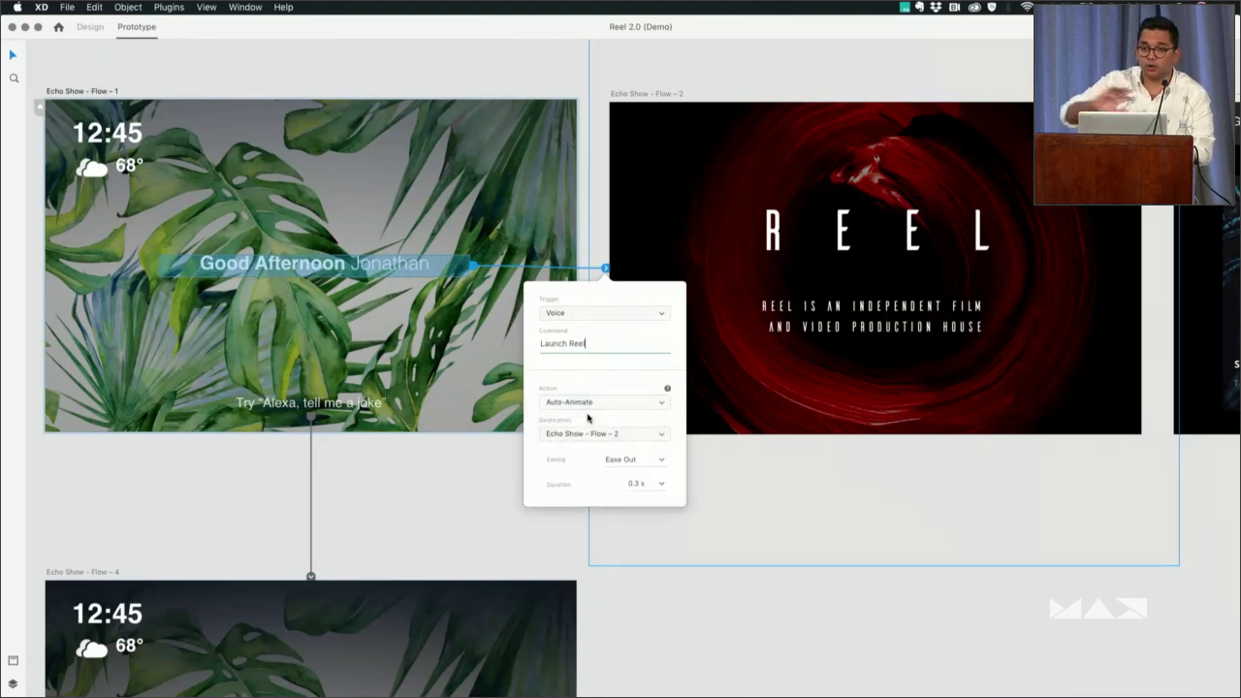
Preview the prototype from the Echo Show – Flow – 1 artboard, test the voice command, and close the preview
left_click(105, 90)
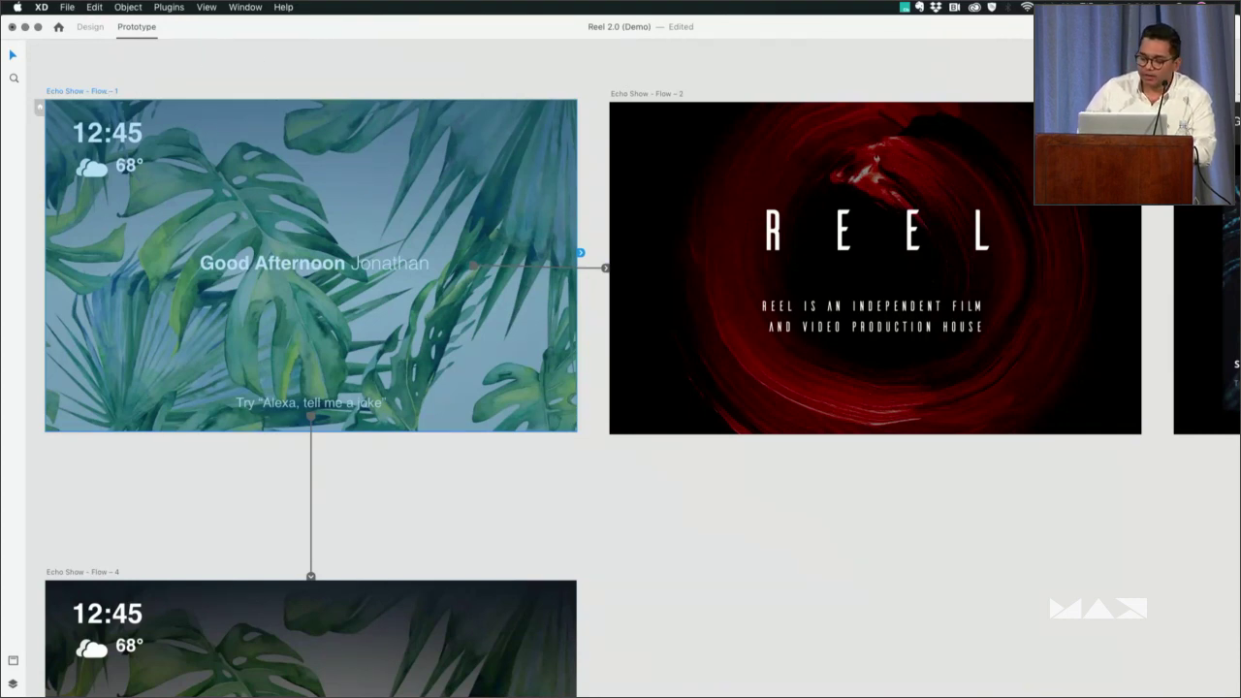
left_click(1203, 27)
left_click_drag(702, 105, 534, 70)
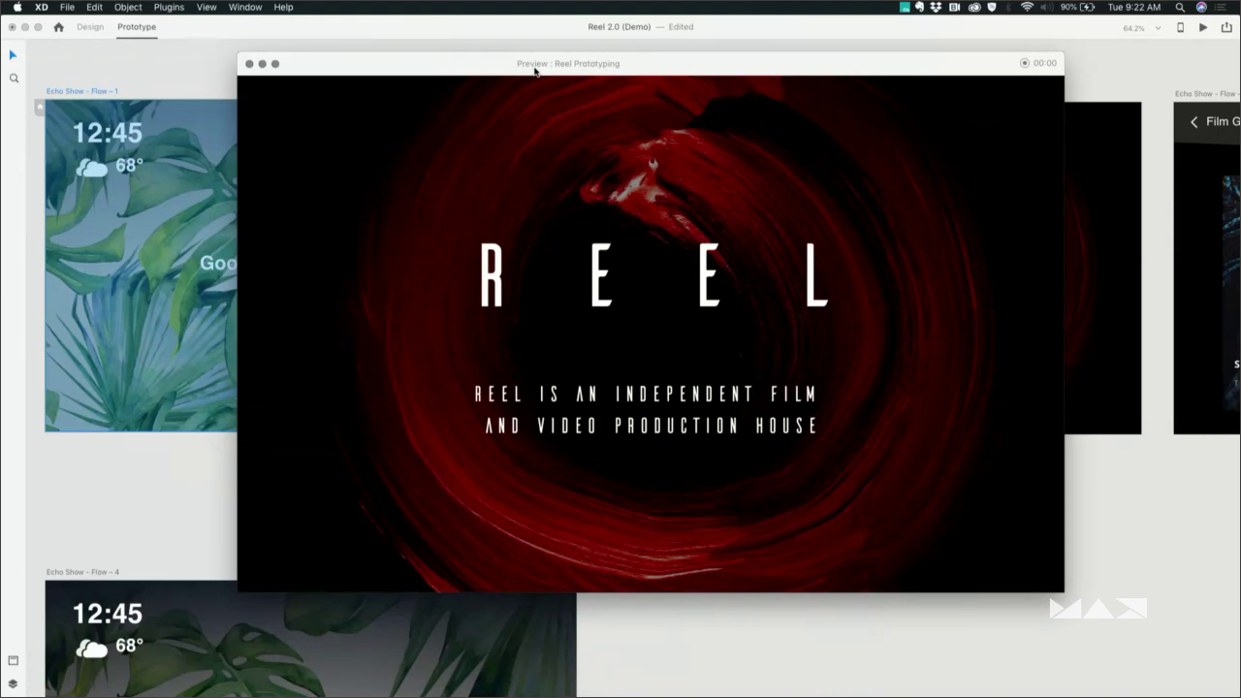
left_click(250, 63)
Add an interaction with a Speech Playback action to the Echo Show – Flow – 2 artboard
scroll(304, 168, "right", 5)
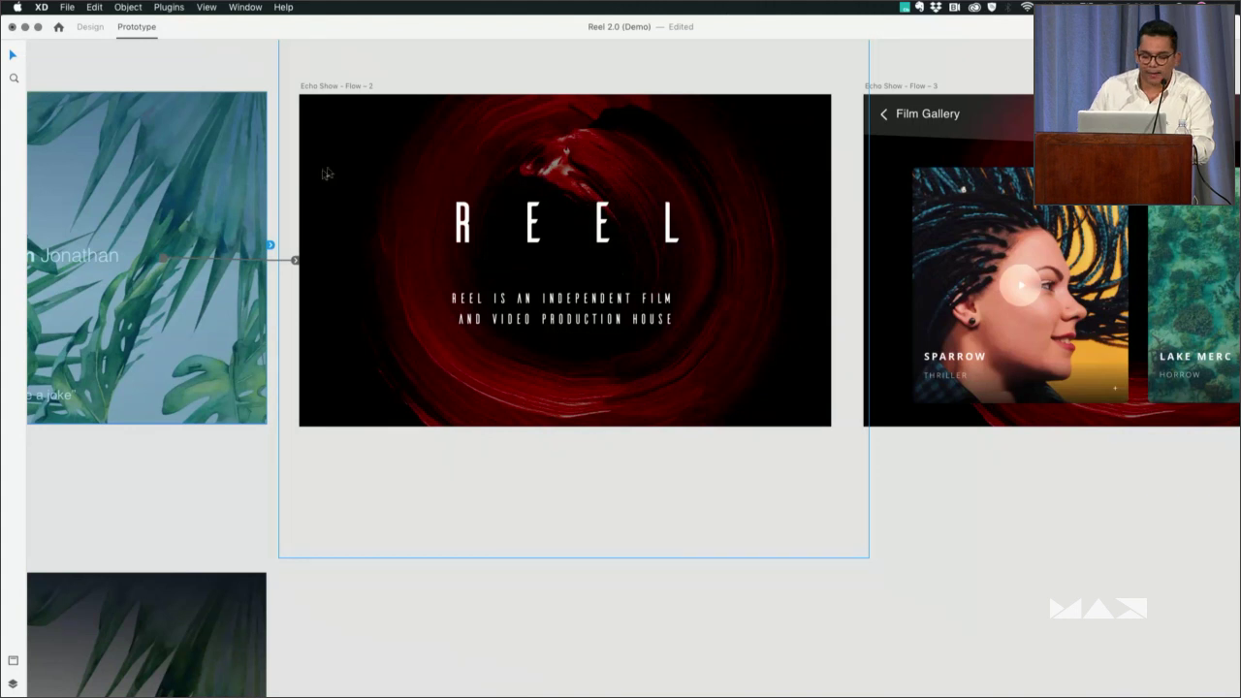
left_click(351, 86)
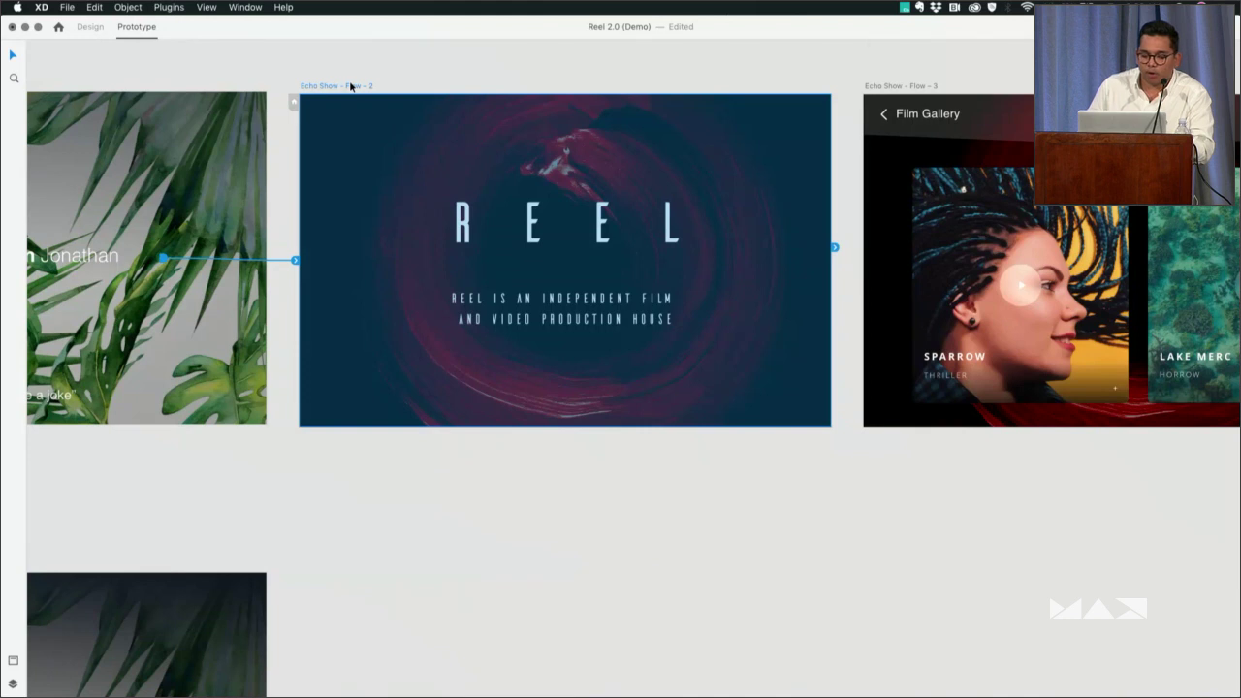
left_click(834, 251)
left_click(876, 258)
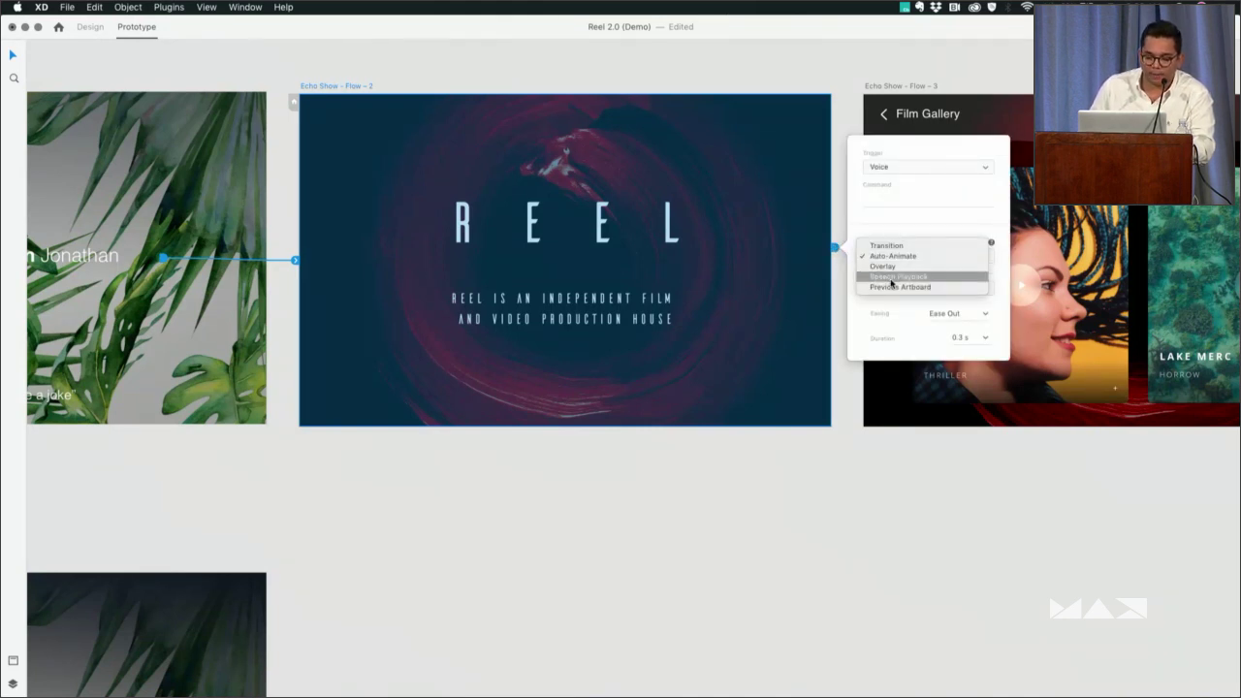
left_click(891, 278)
left_click(884, 210)
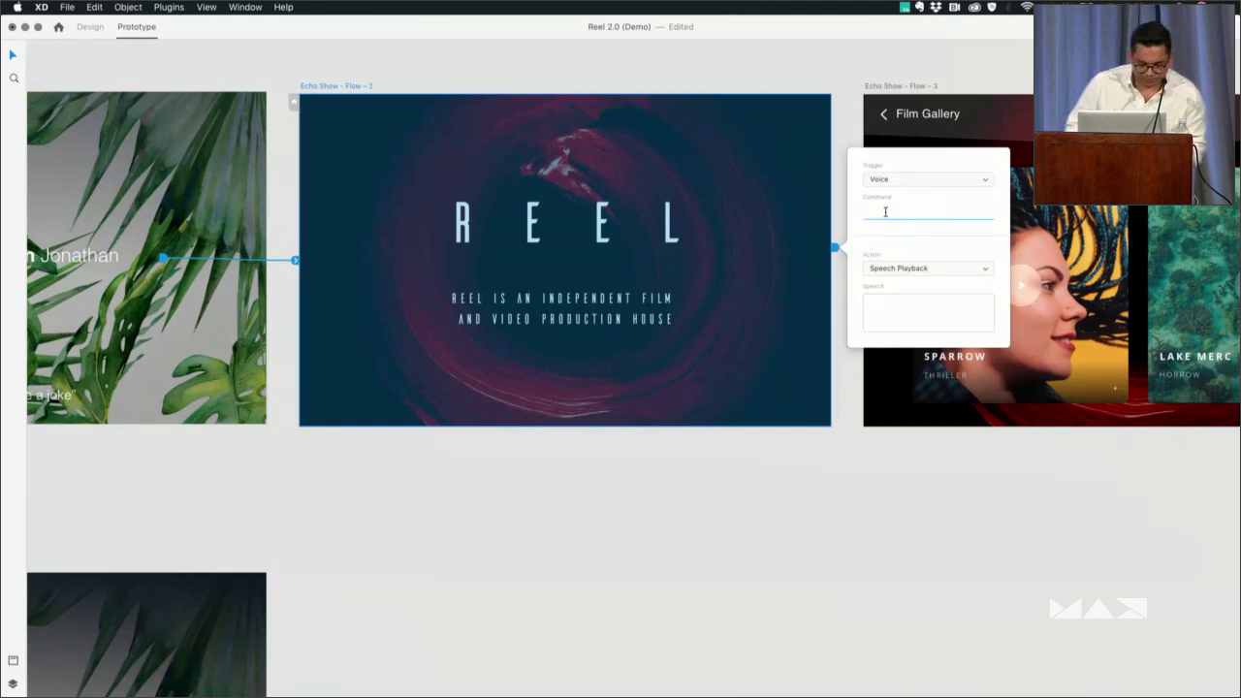
type("Welco")
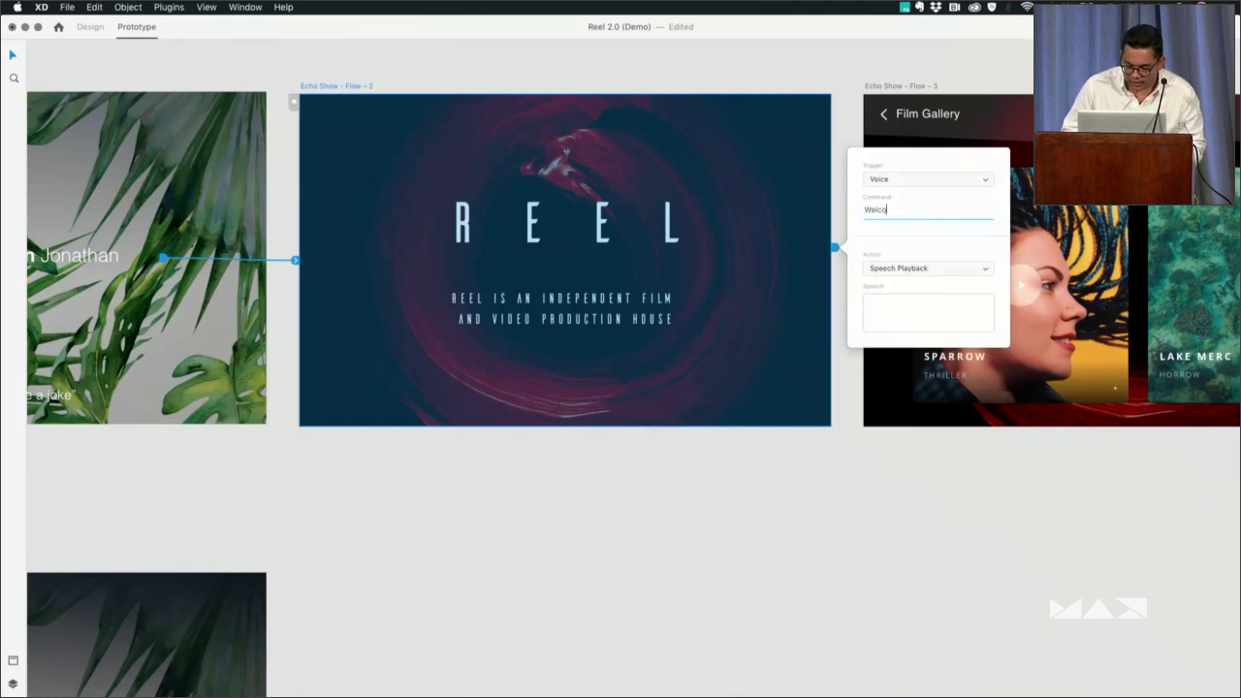
type("me to Reel")
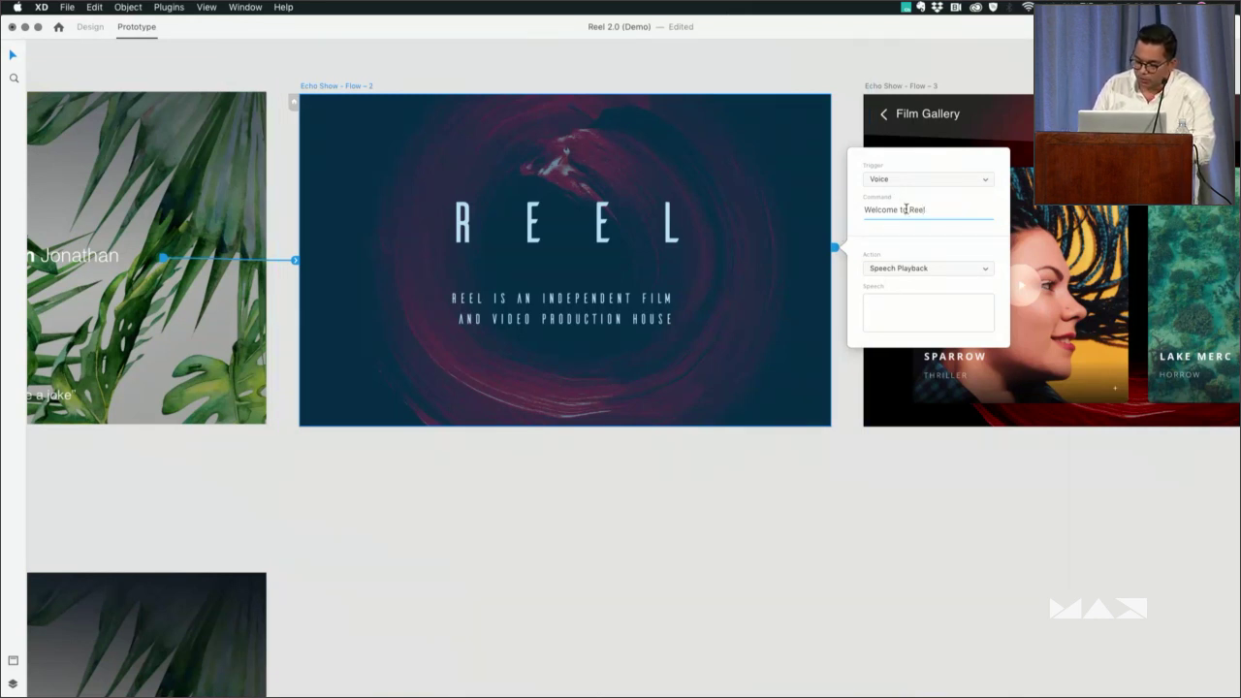
key("super+a")
key("super+x")
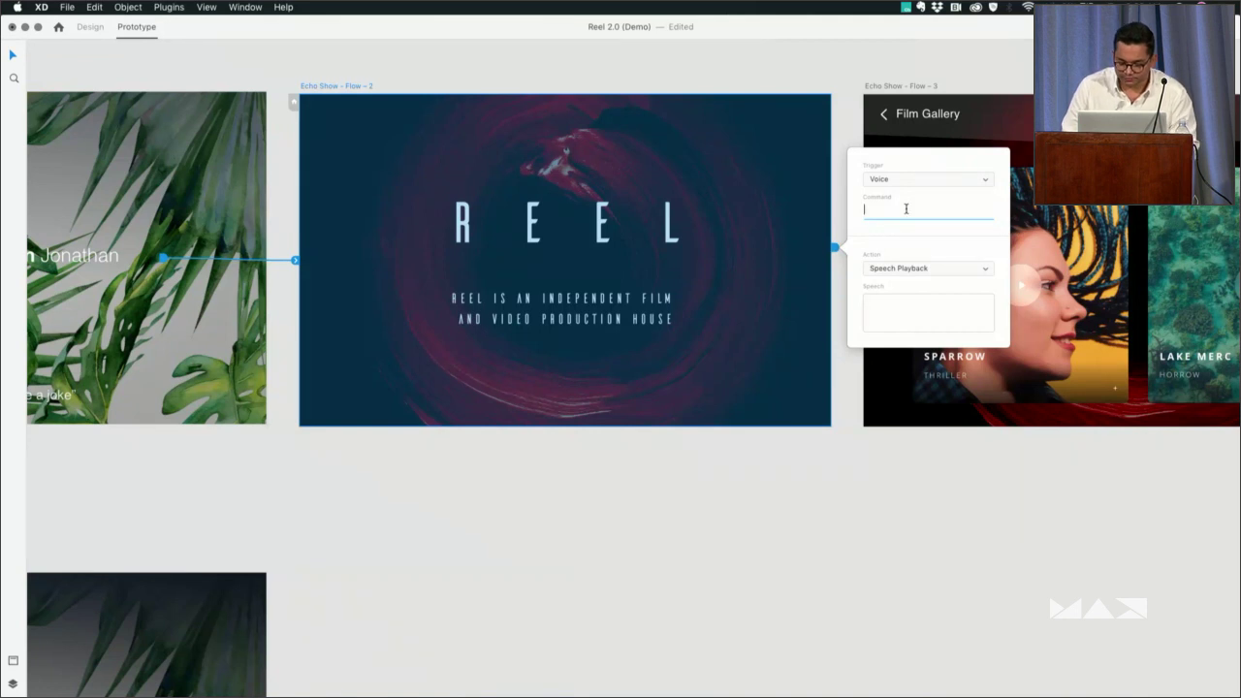
Set the Flow – 2 interaction's speech to "Welcome to Reel" and its trigger to Time
left_click(899, 323)
type("Welcome to Reel")
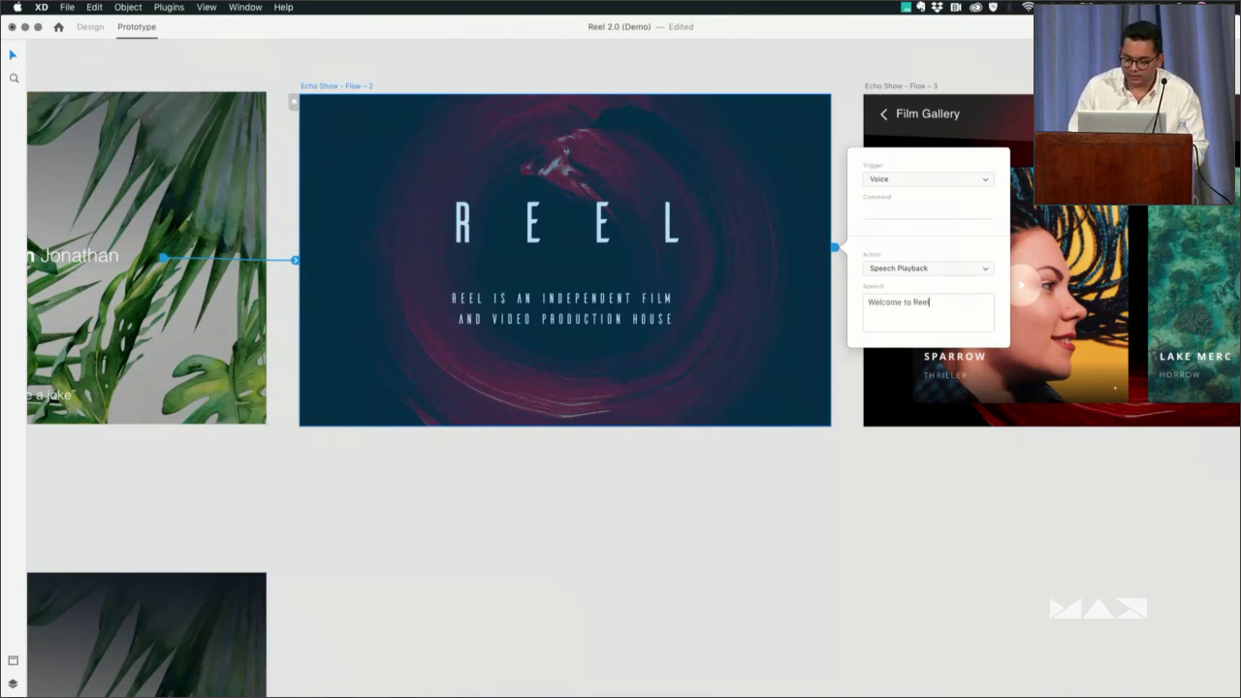
left_click(921, 180)
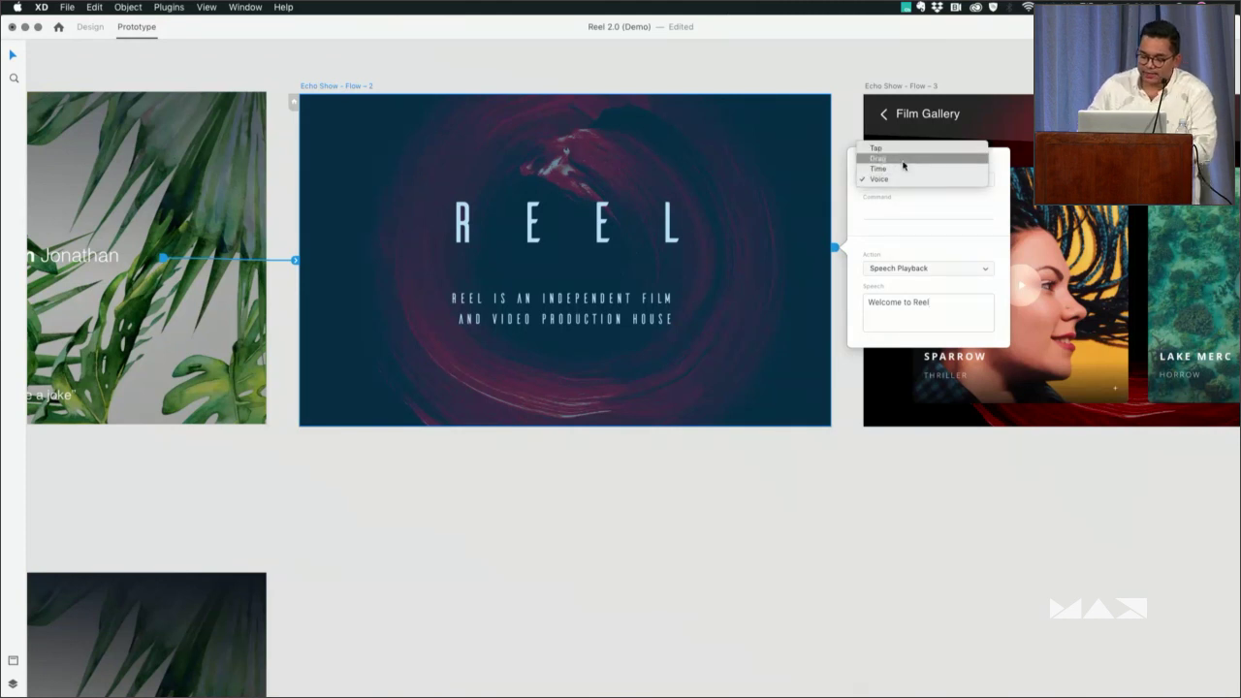
left_click(902, 169)
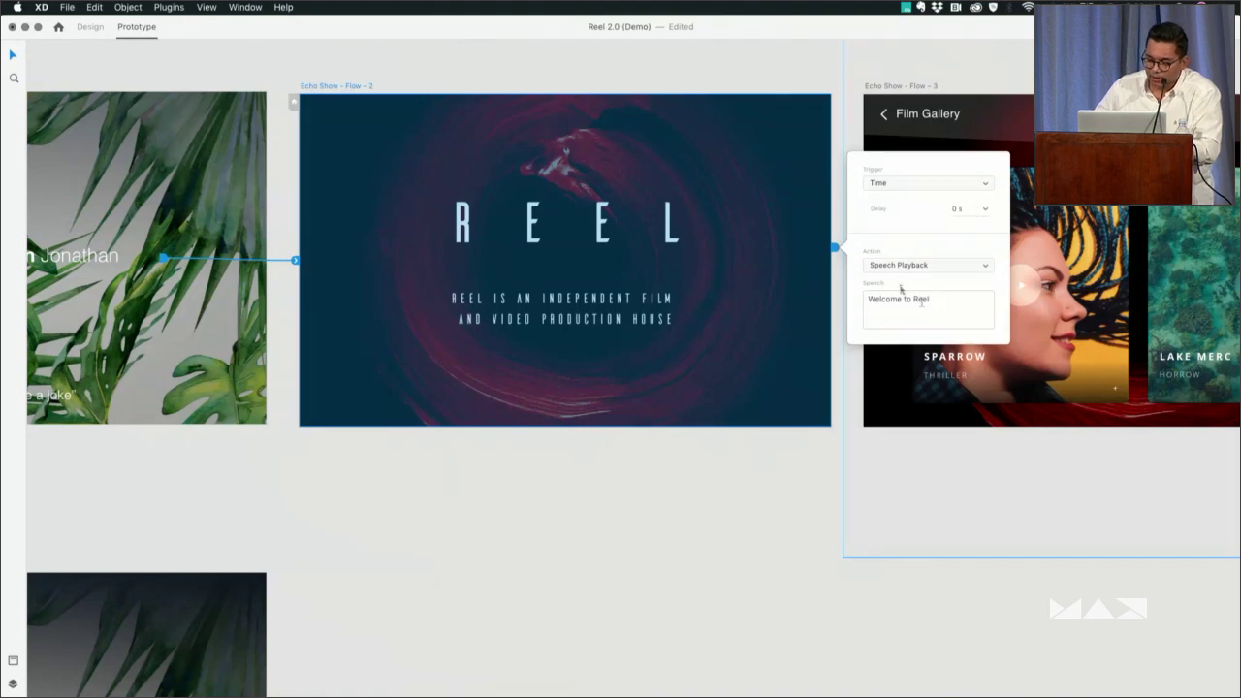
Preview the prototype from Echo Show – Flow – 1, examine its voice link to Flow – 2, and test the voice command
scroll(242, 145, "left", 5)
left_click(243, 291)
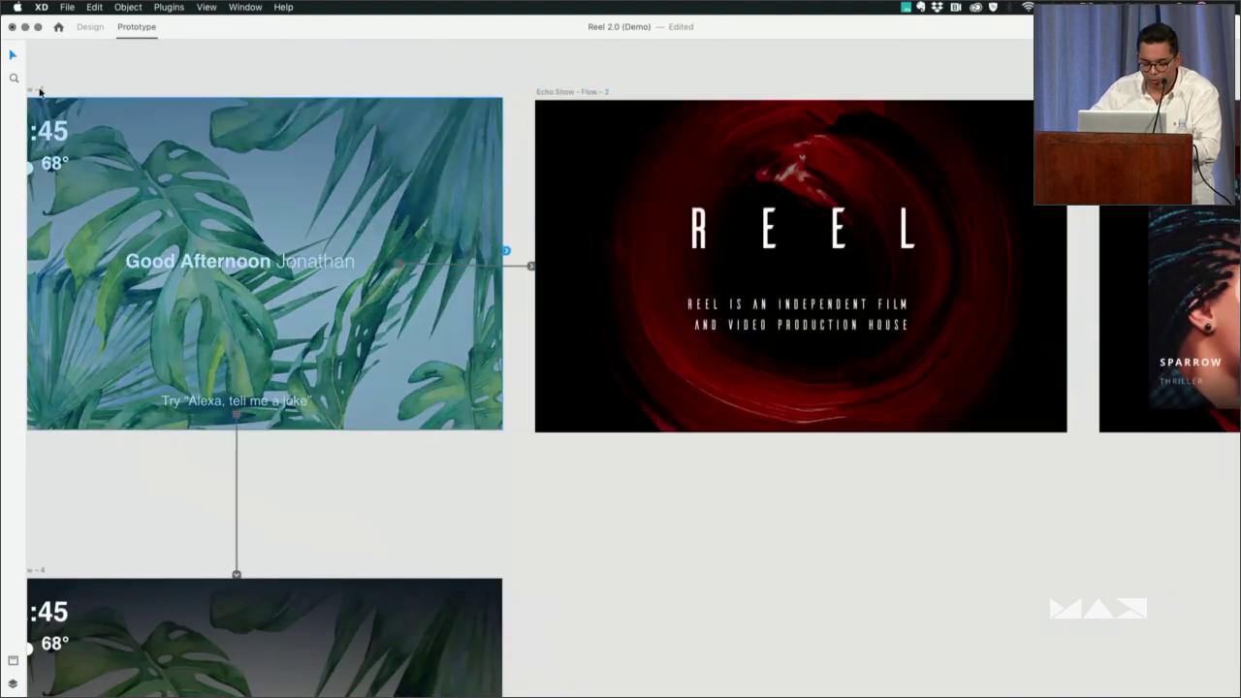
left_click(1202, 29)
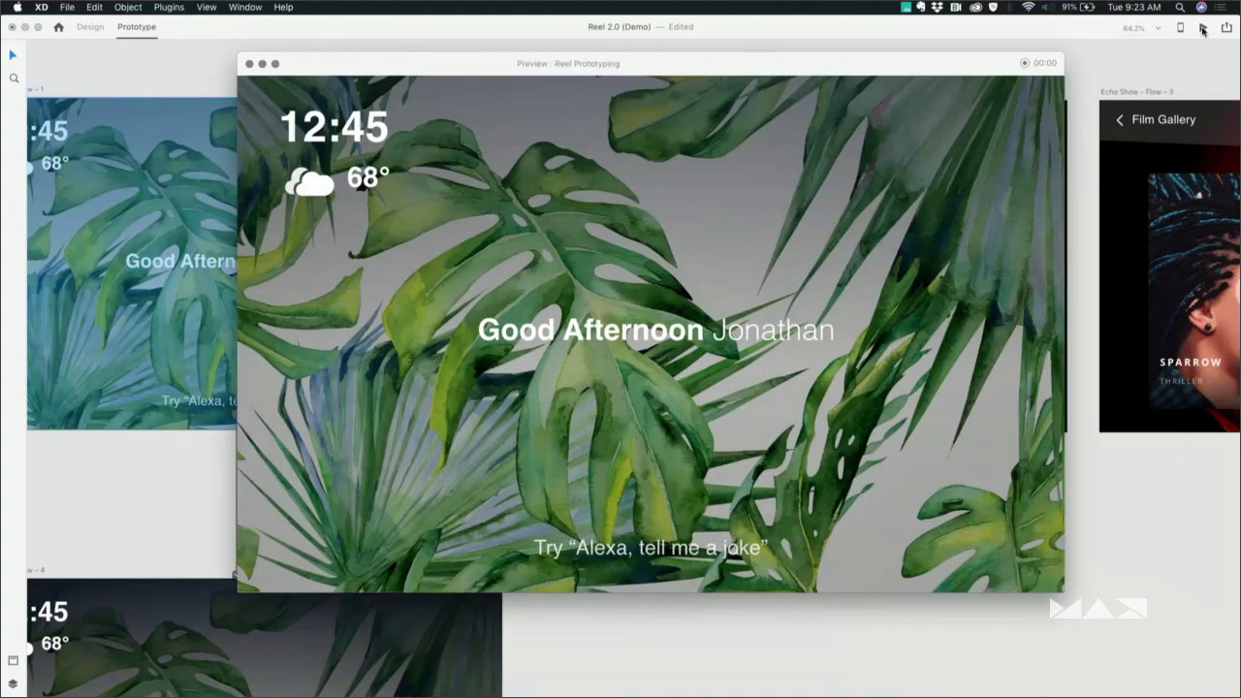
left_click_drag(648, 64, 651, 375)
left_click(534, 269)
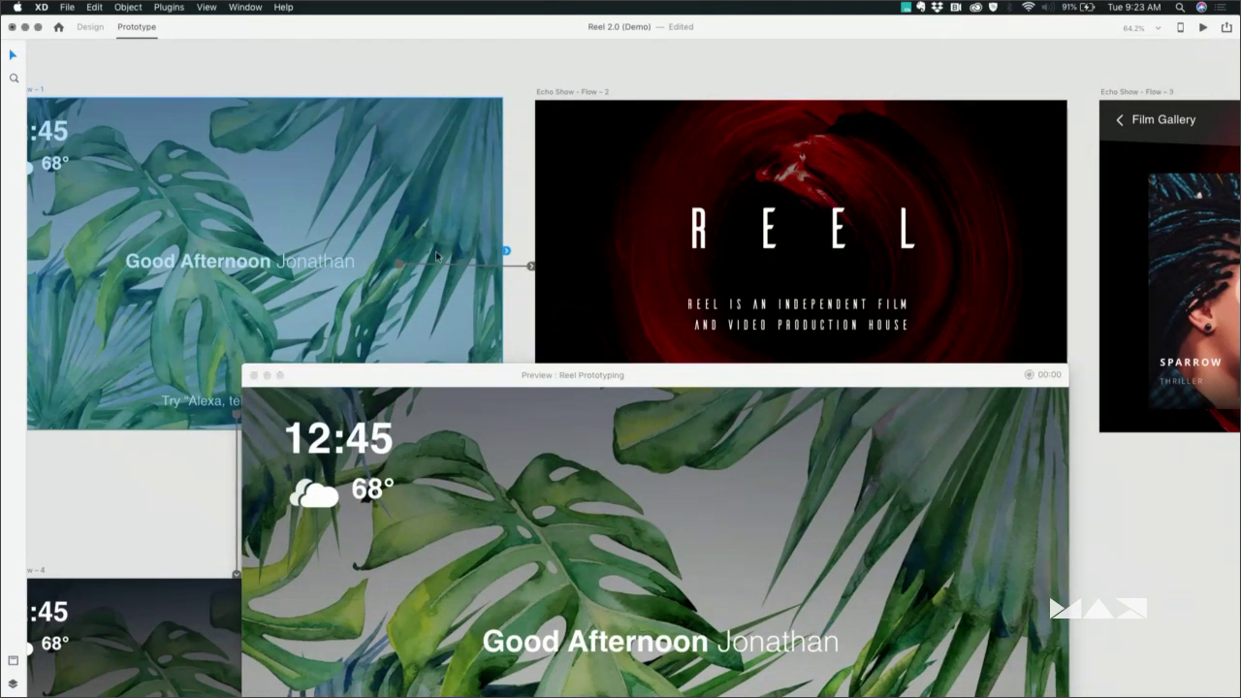
left_click(534, 268)
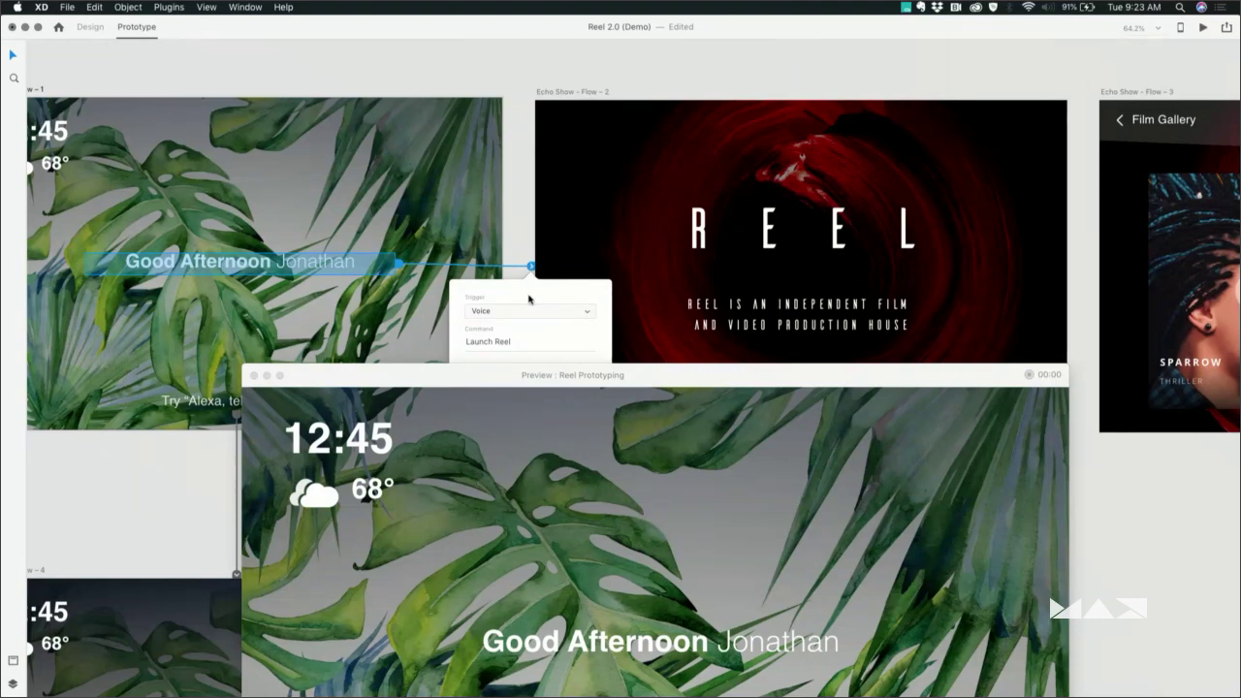
left_click_drag(348, 377, 311, 100)
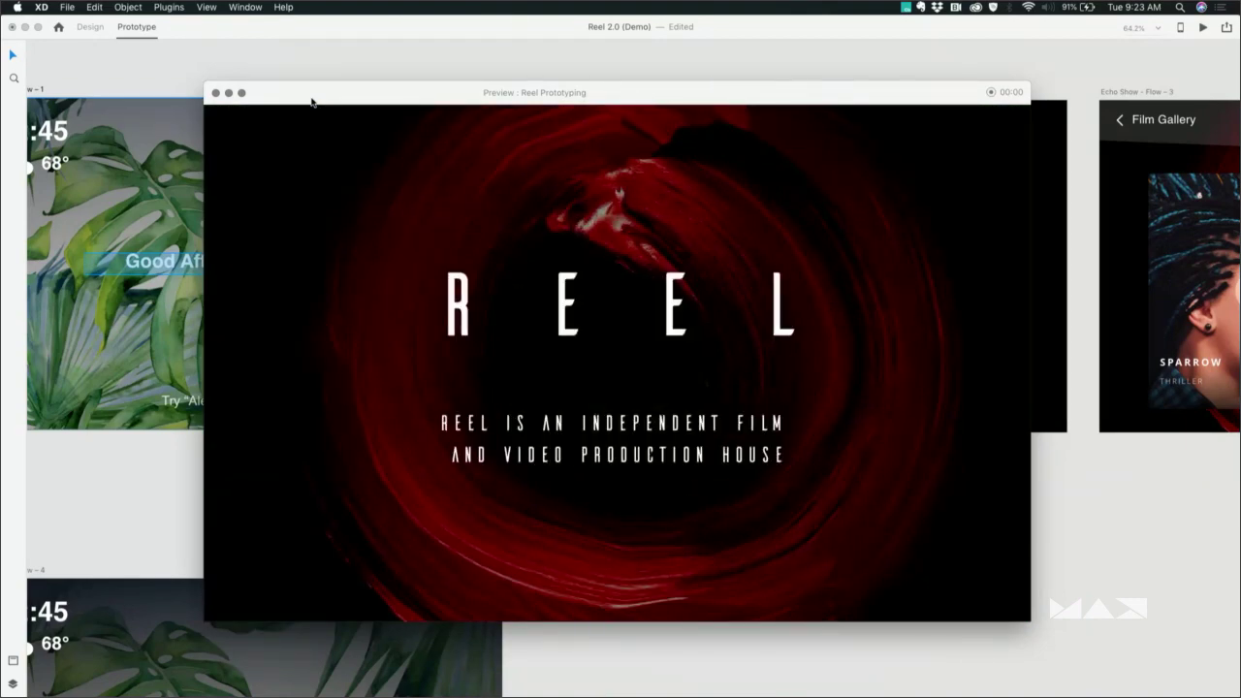
Try to raise the system volume, and select MIDRA Series as the sound output device in System Preferences
key("XF86AudioRaiseVolume")
key("XF86AudioRaiseVolume")
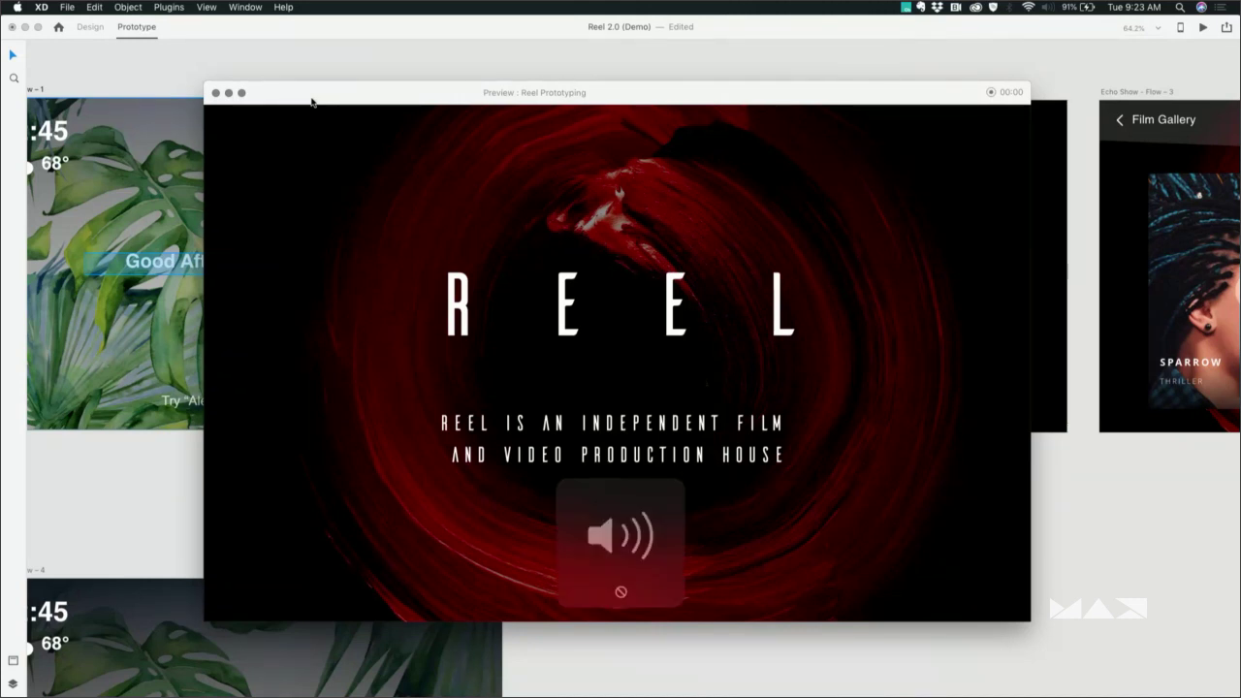
left_click(41, 6)
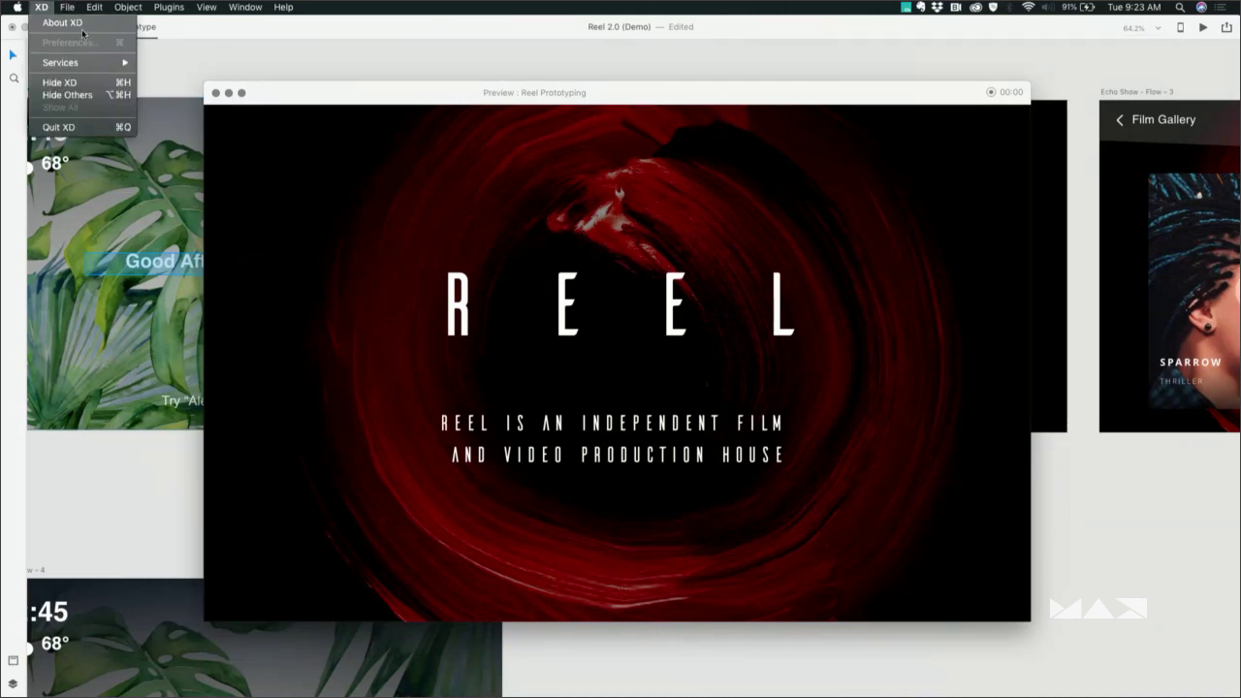
left_click(528, 42)
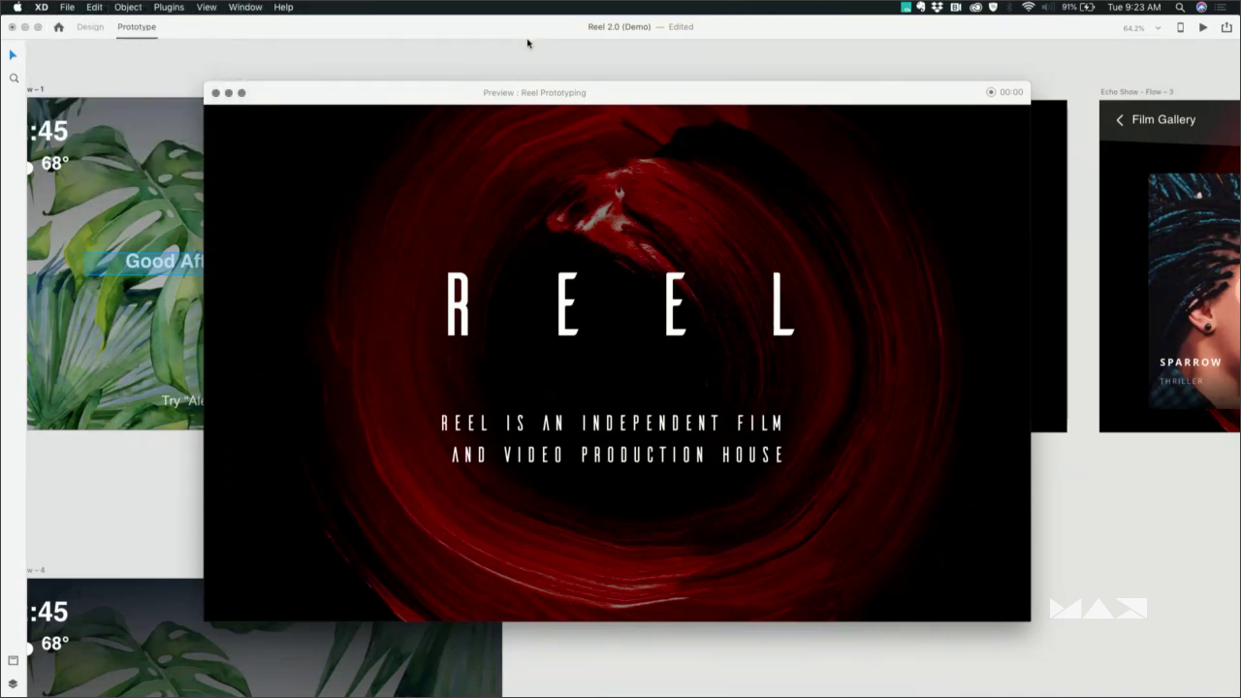
left_click(40, 7)
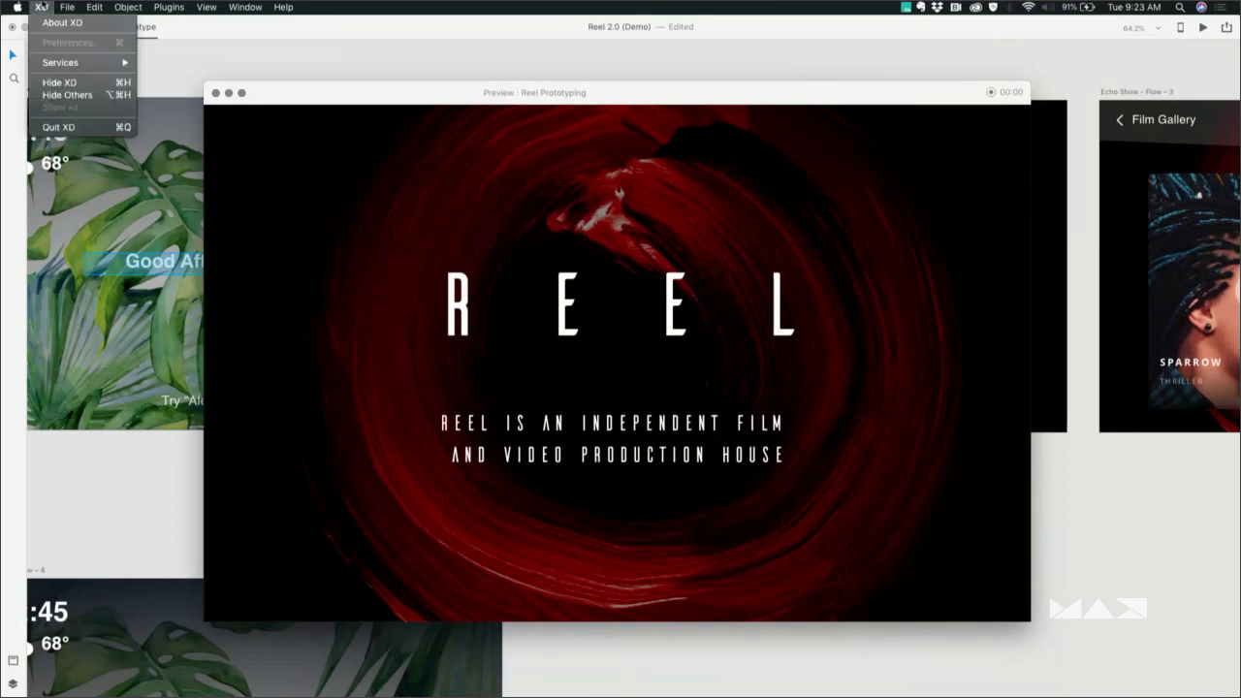
mouse_move(18, 6)
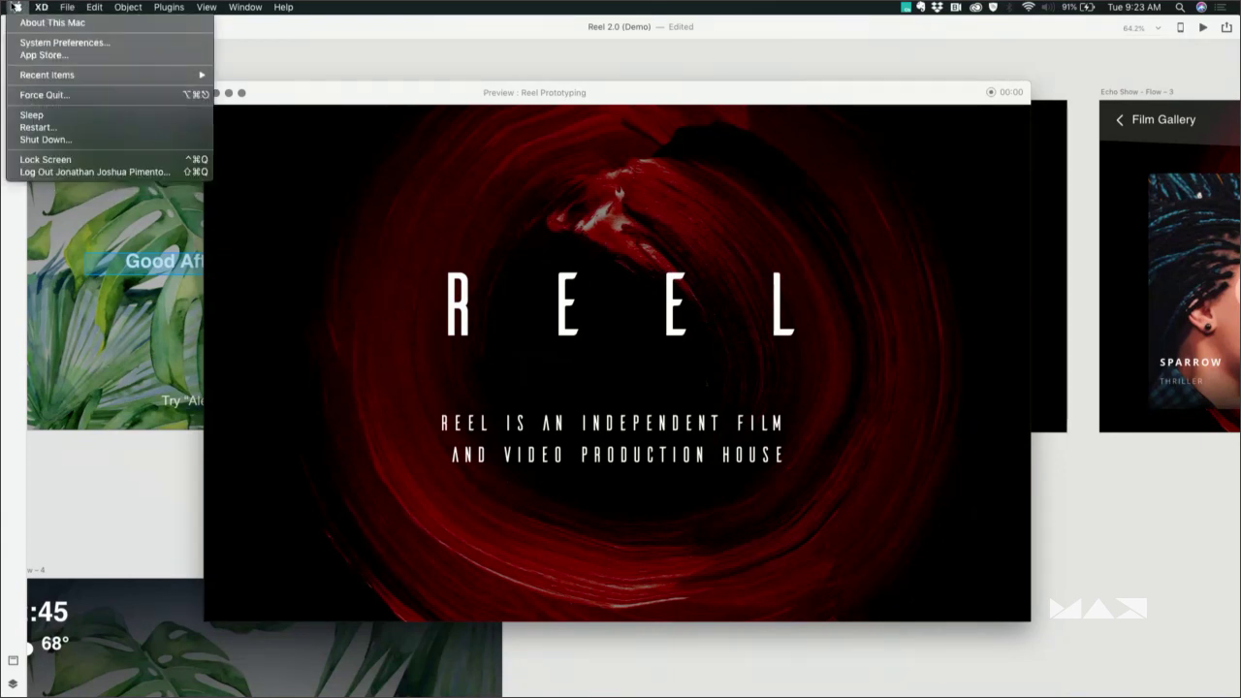
left_click(56, 45)
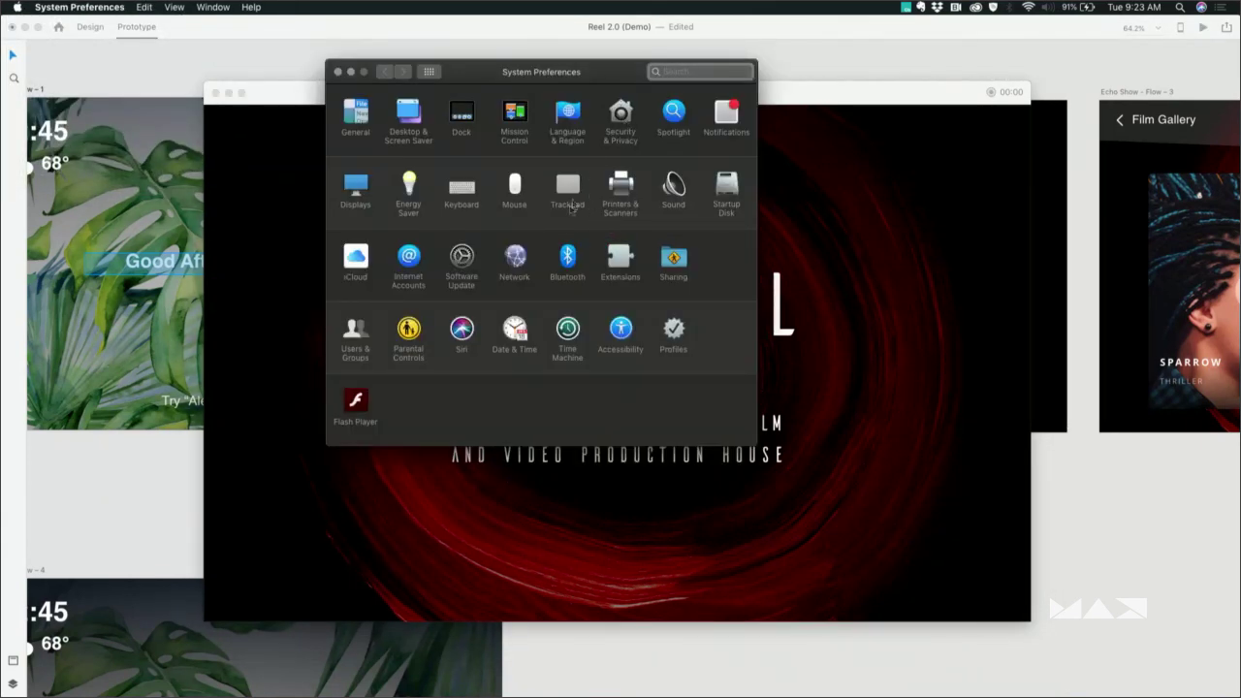
left_click(671, 190)
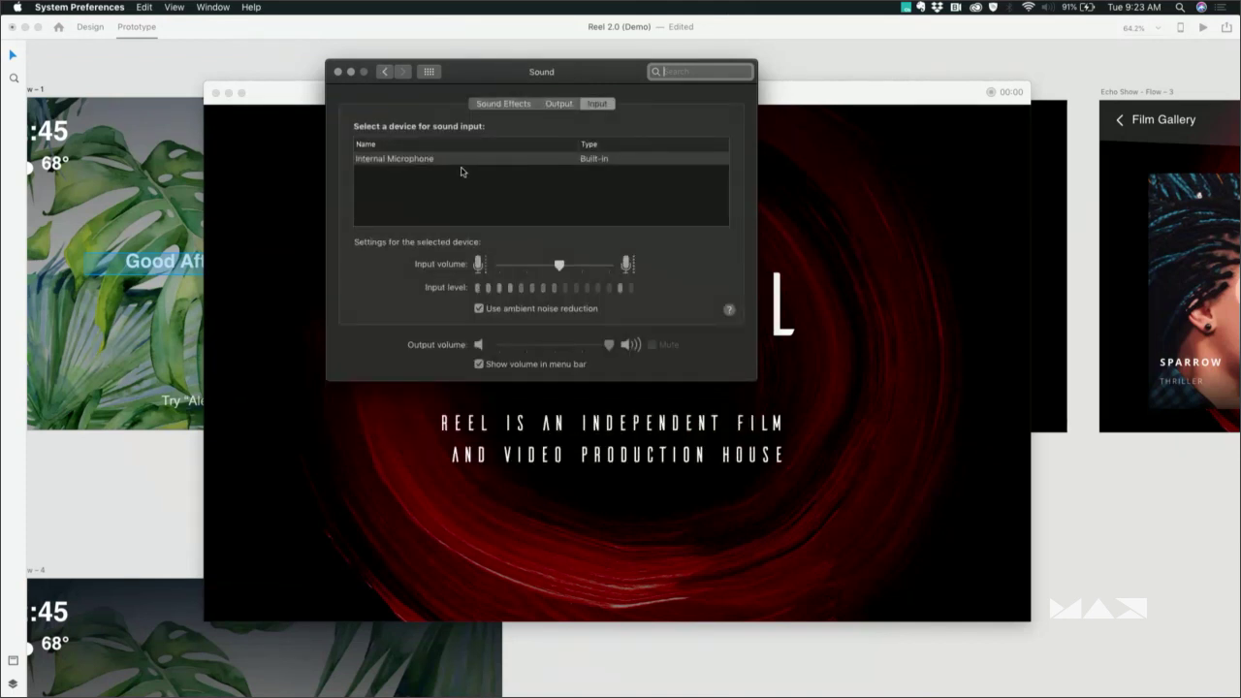
left_click(557, 105)
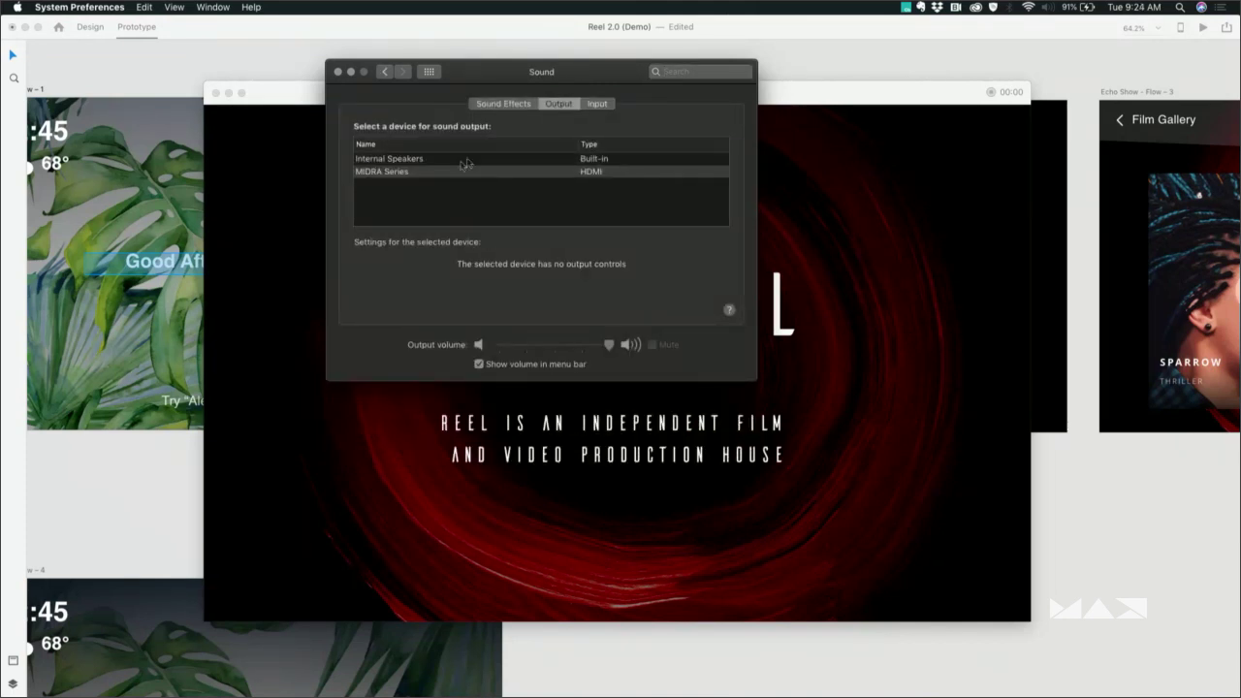
left_click(420, 172)
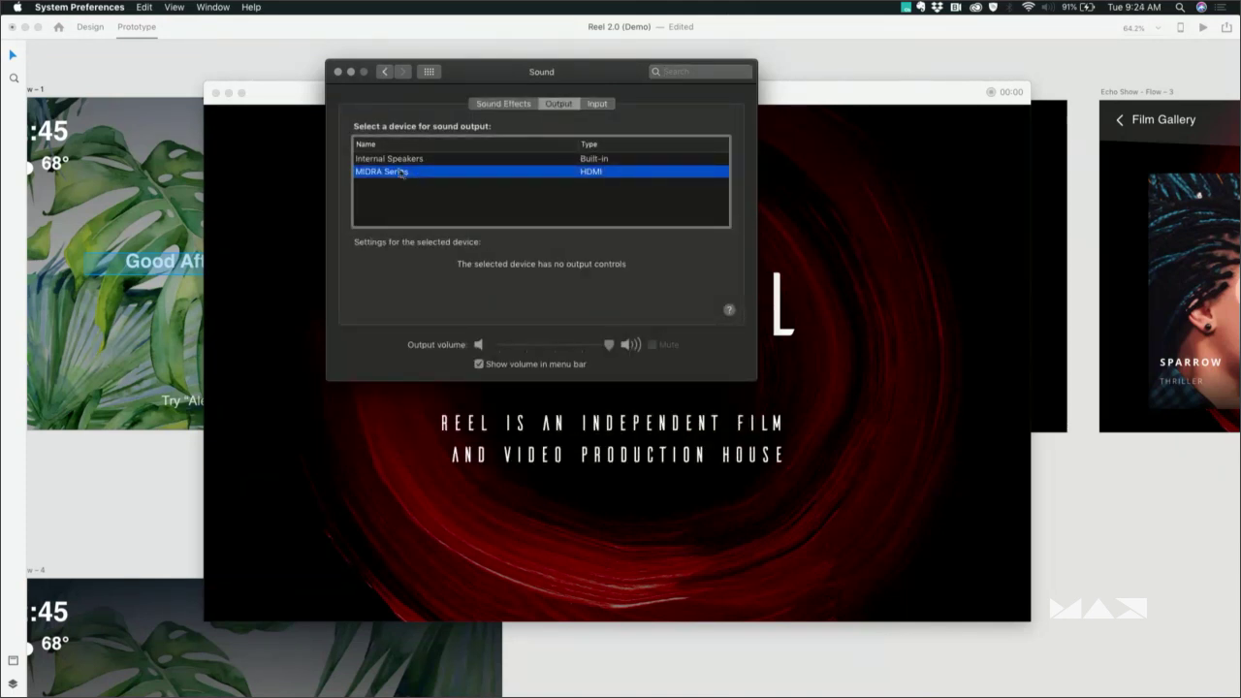
left_click(339, 71)
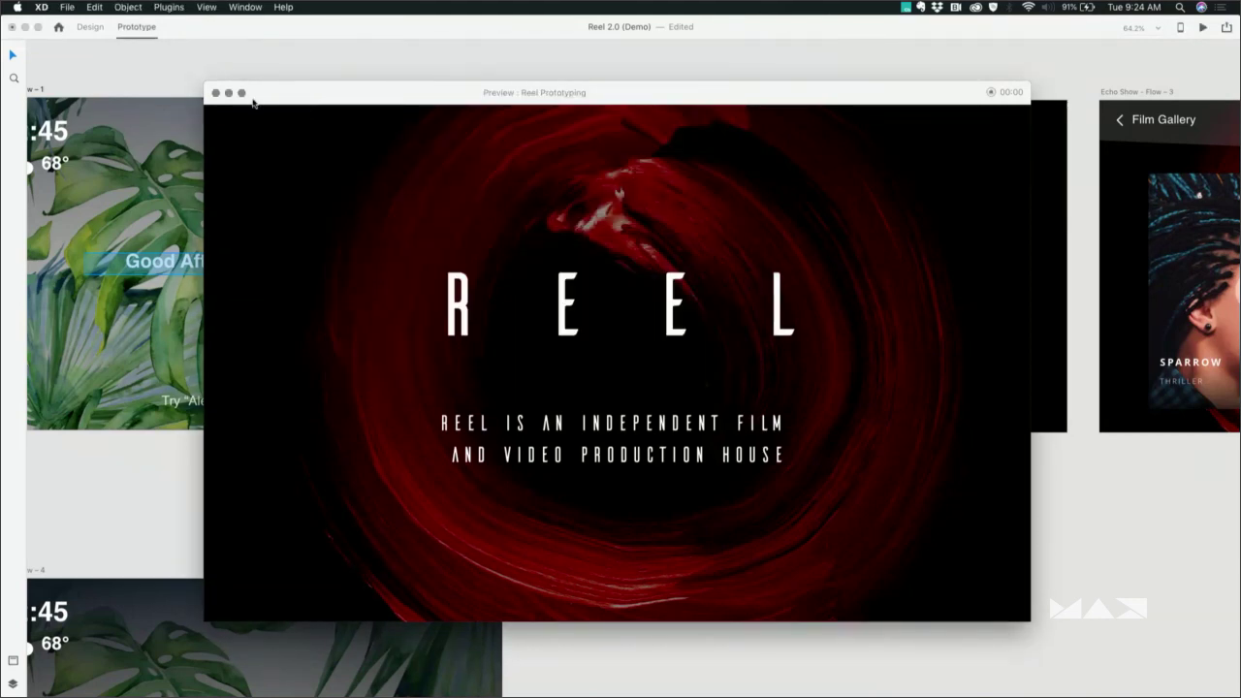
Restart the preview from Echo Show – Flow – 1, test the voice command, and try to raise the system volume
left_click(41, 91)
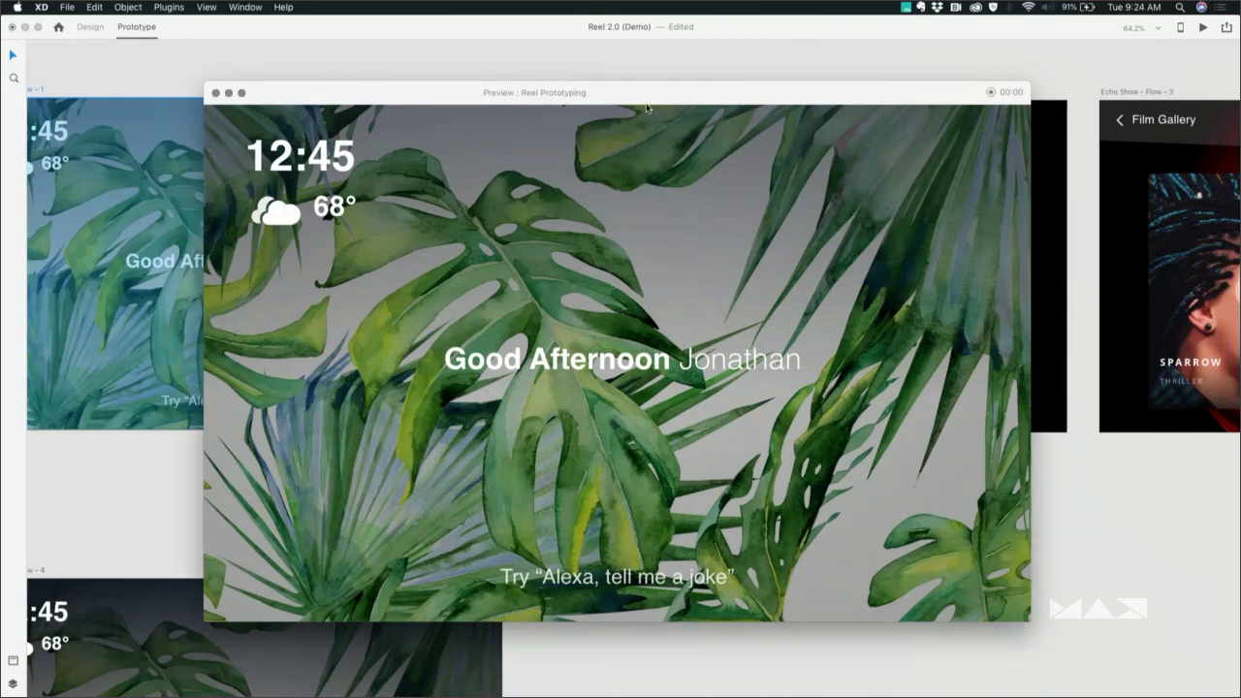
left_click_drag(646, 107, 621, 55)
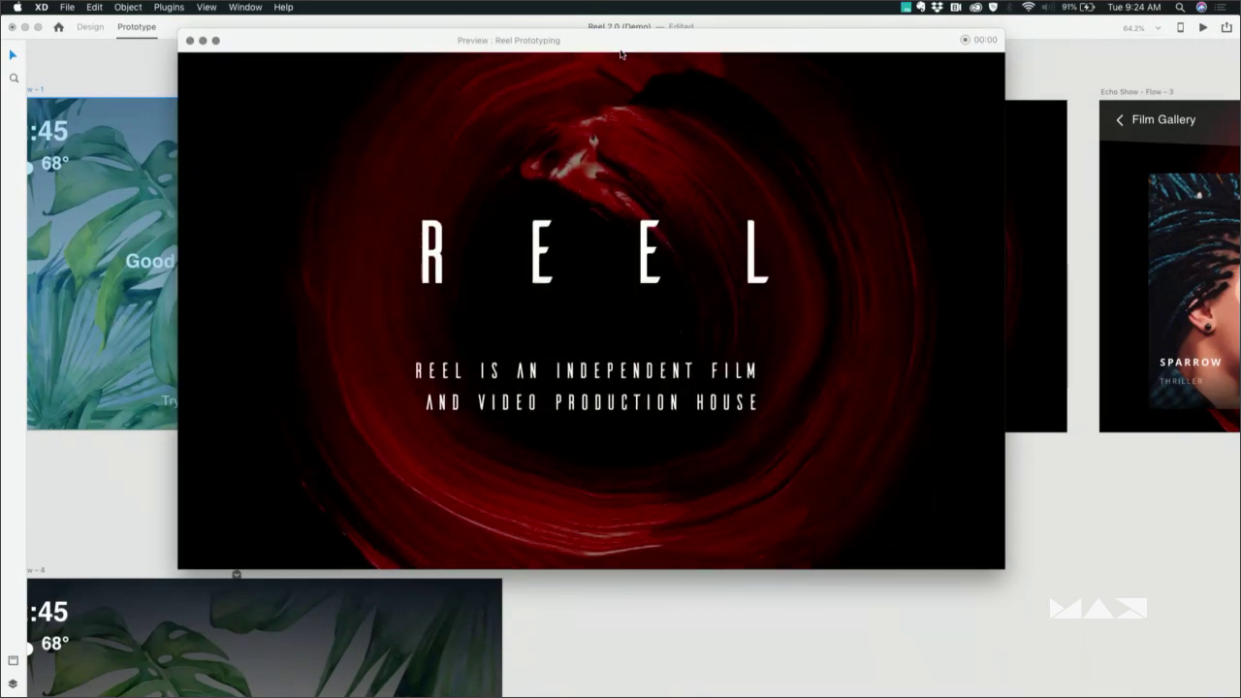
key("XF86AudioRaiseVolume")
left_click(214, 41)
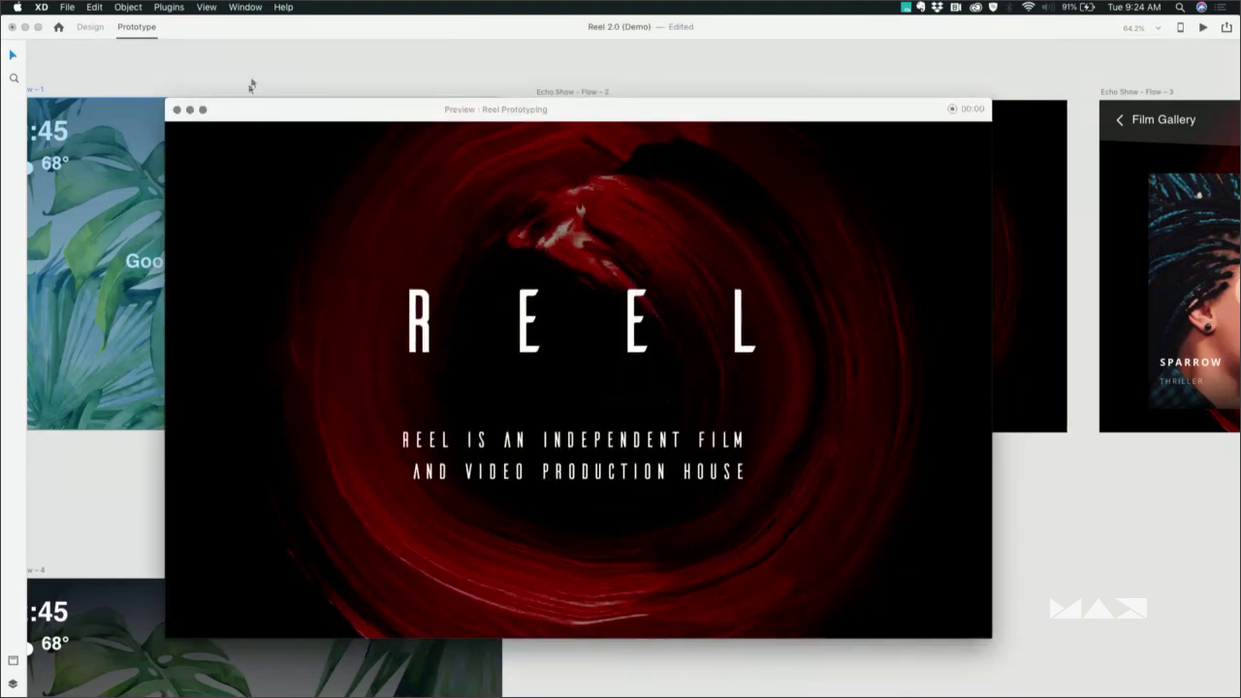
left_click(251, 47)
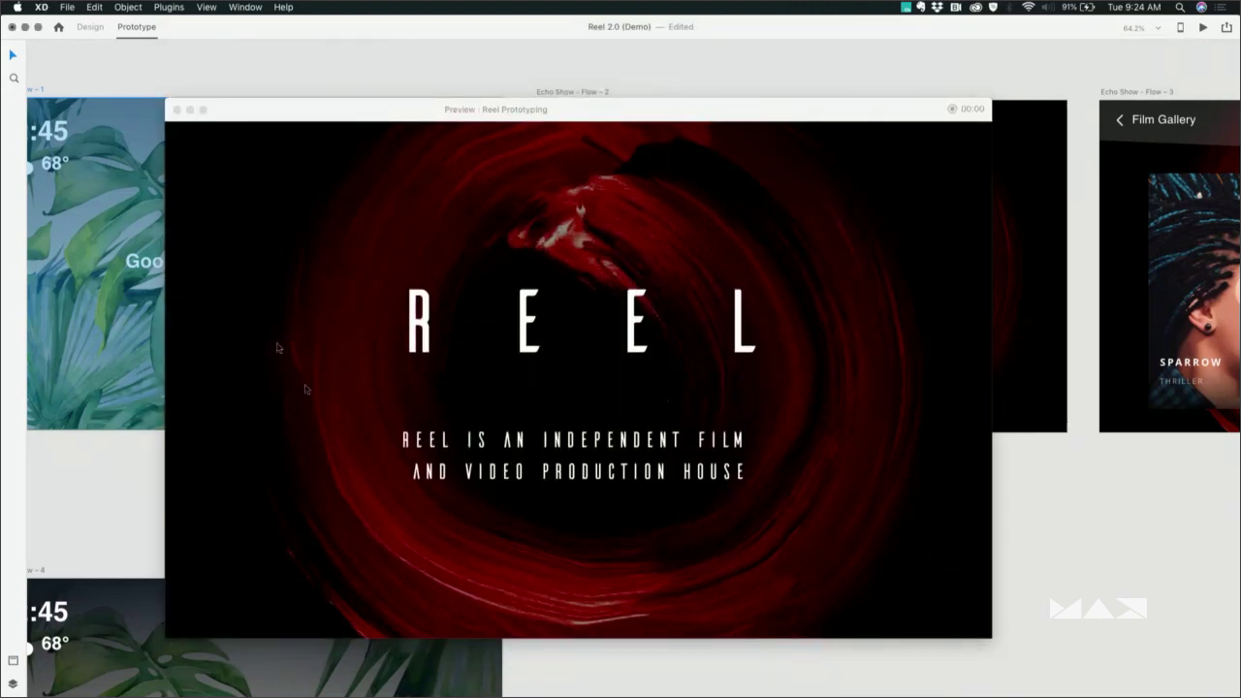
Select Internal Speakers as the sound output device in System Preferences, and return to the prototype preview
mouse_move(625, 693)
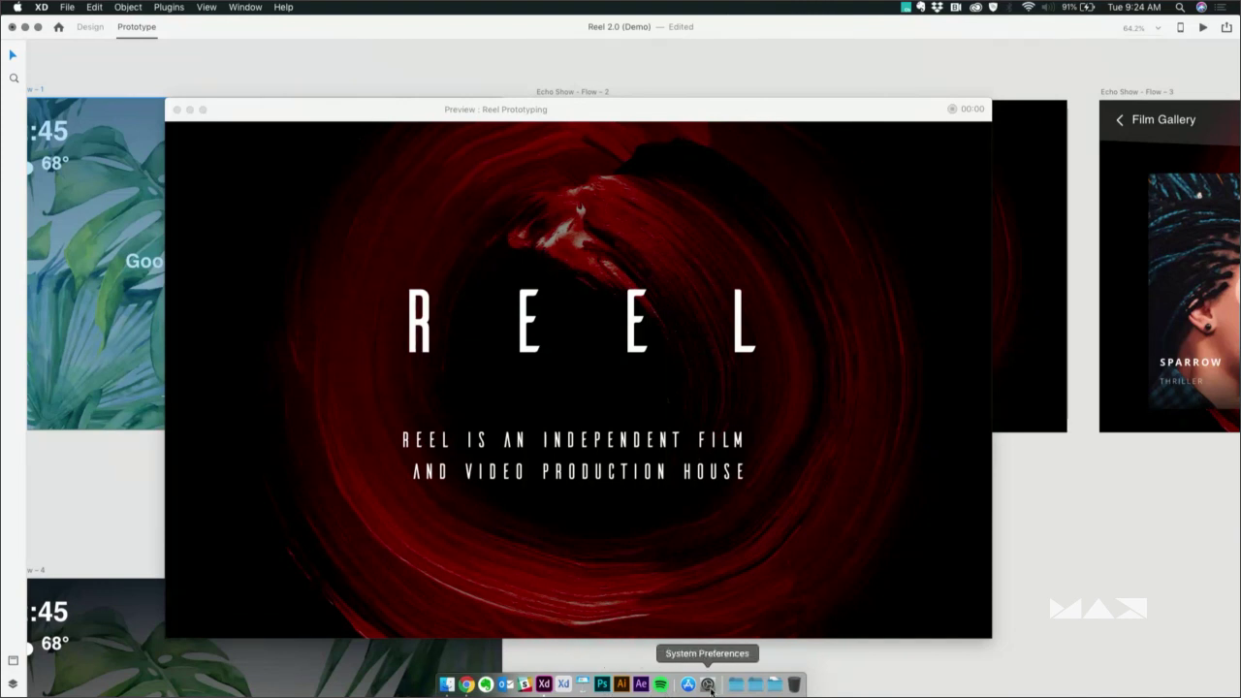
left_click(708, 684)
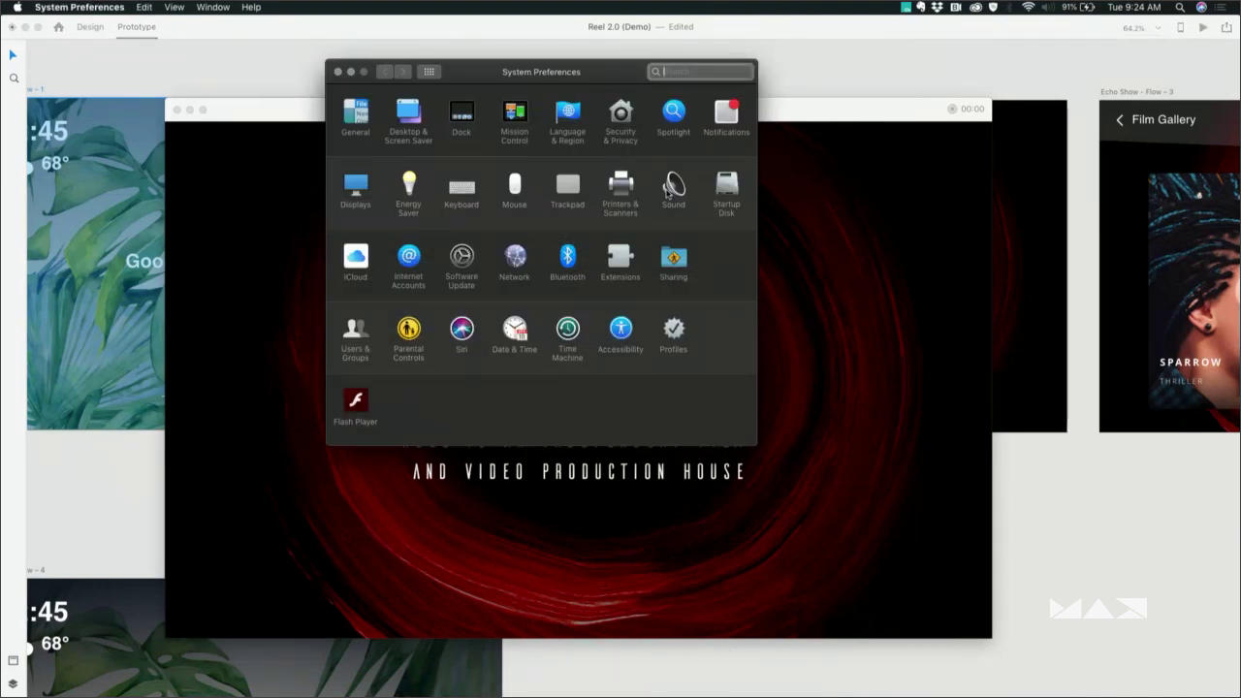
left_click(667, 193)
left_click(418, 177)
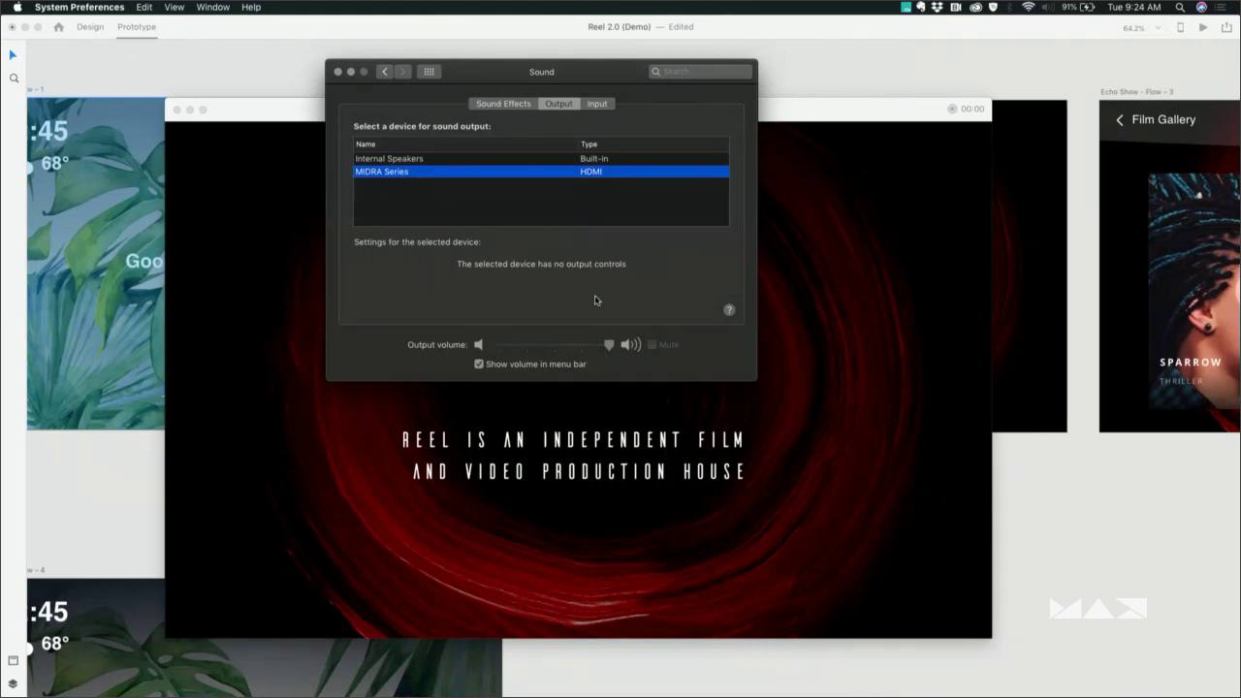
left_click(591, 160)
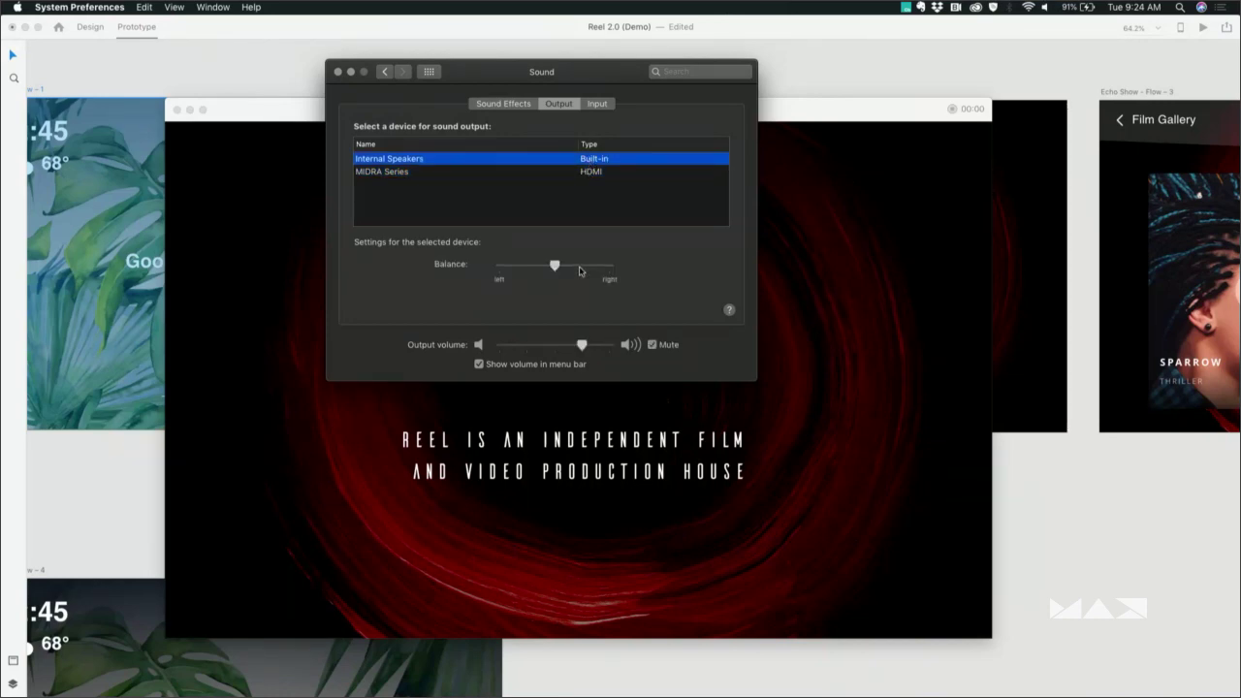
left_click(231, 126)
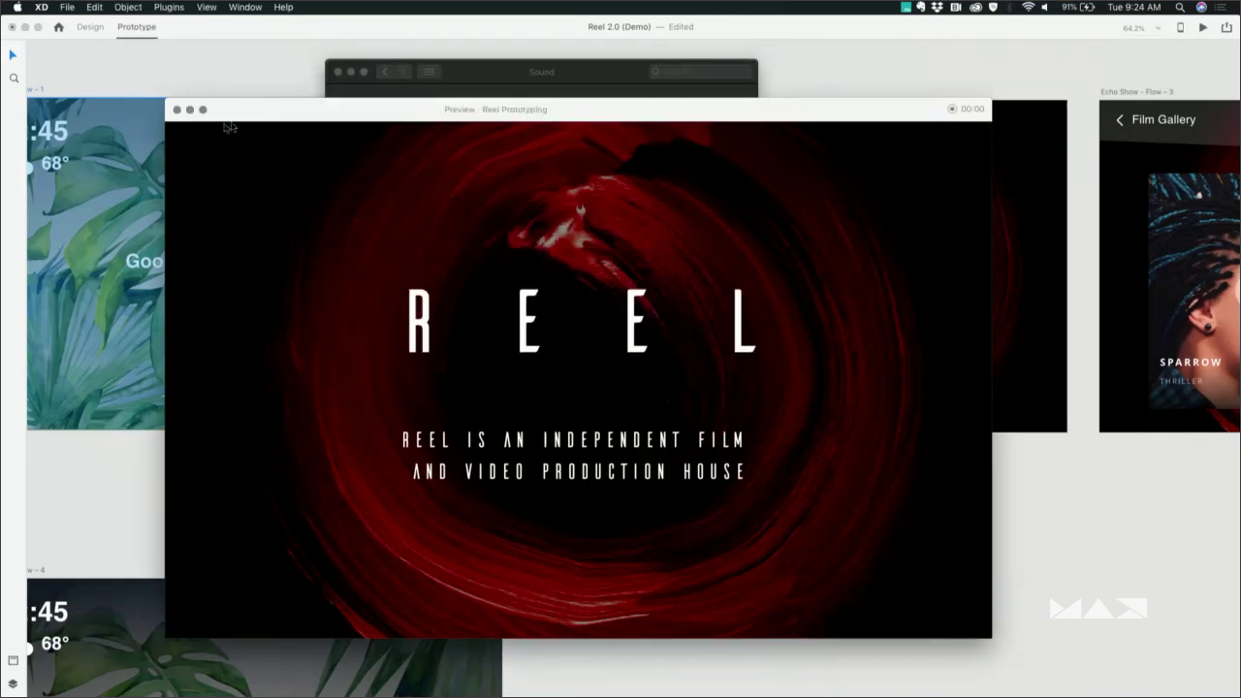
Reopen the preview from Echo Show – Flow – 1, raise the system volume to maximum, and close the preview
scroll(99, 115, "left", 3)
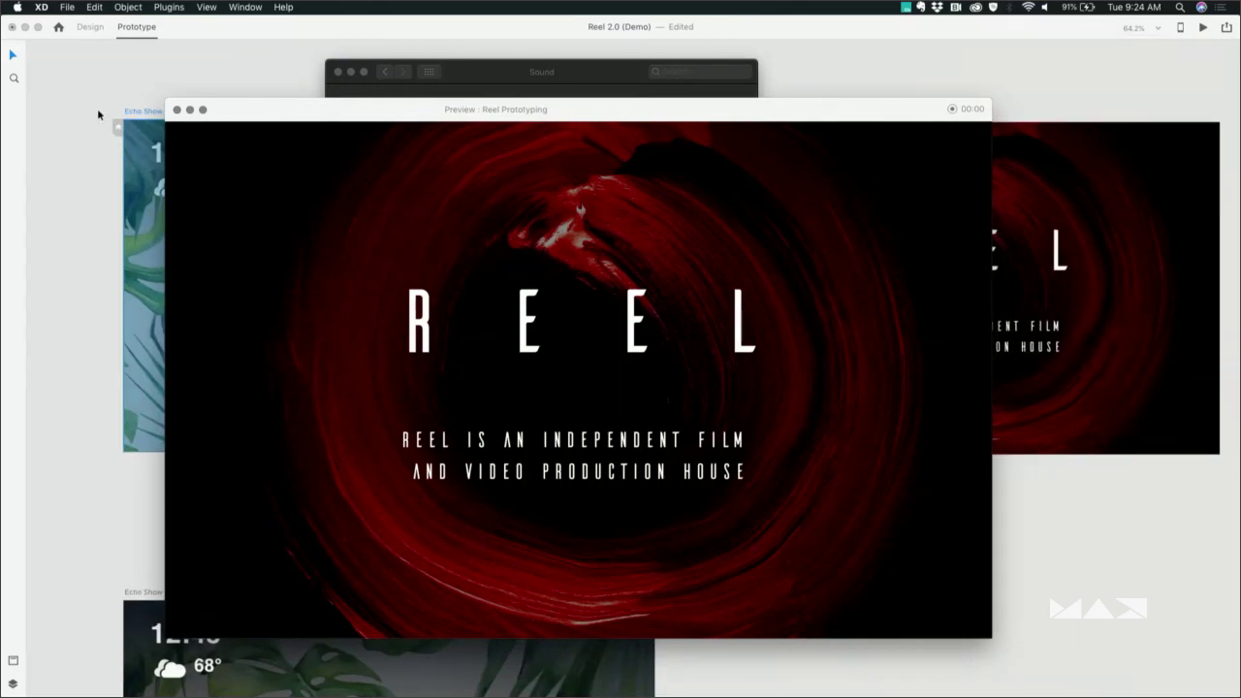
left_click(177, 109)
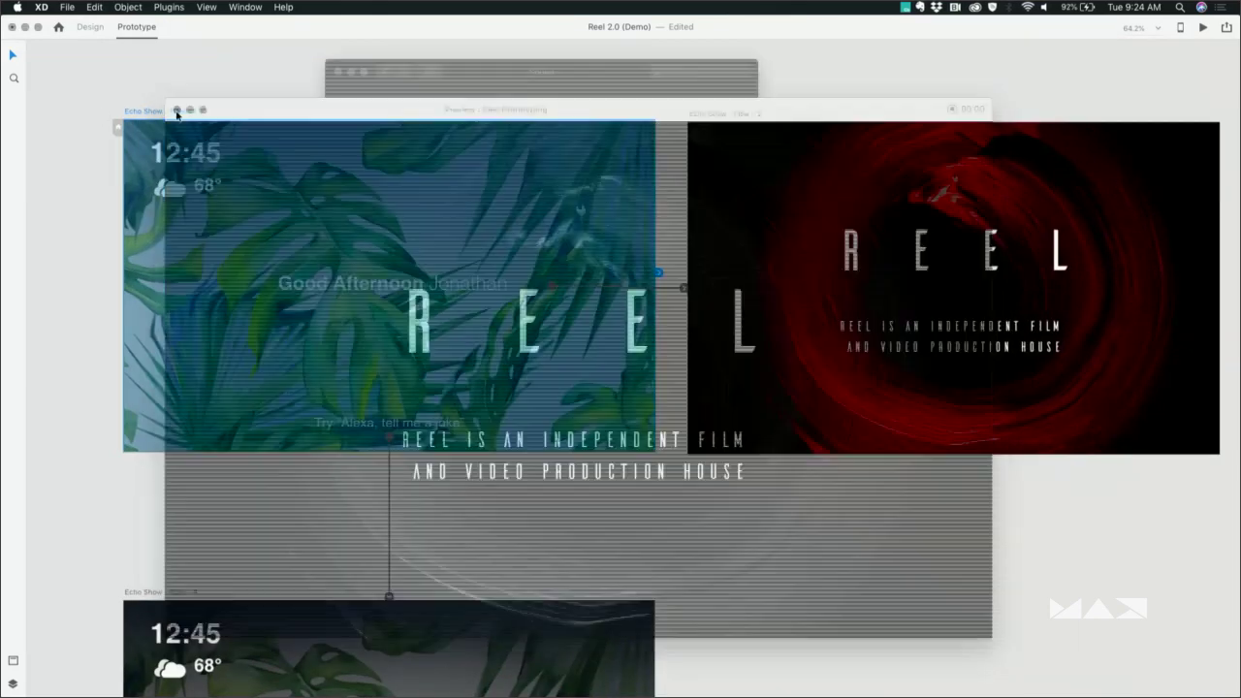
left_click(186, 111)
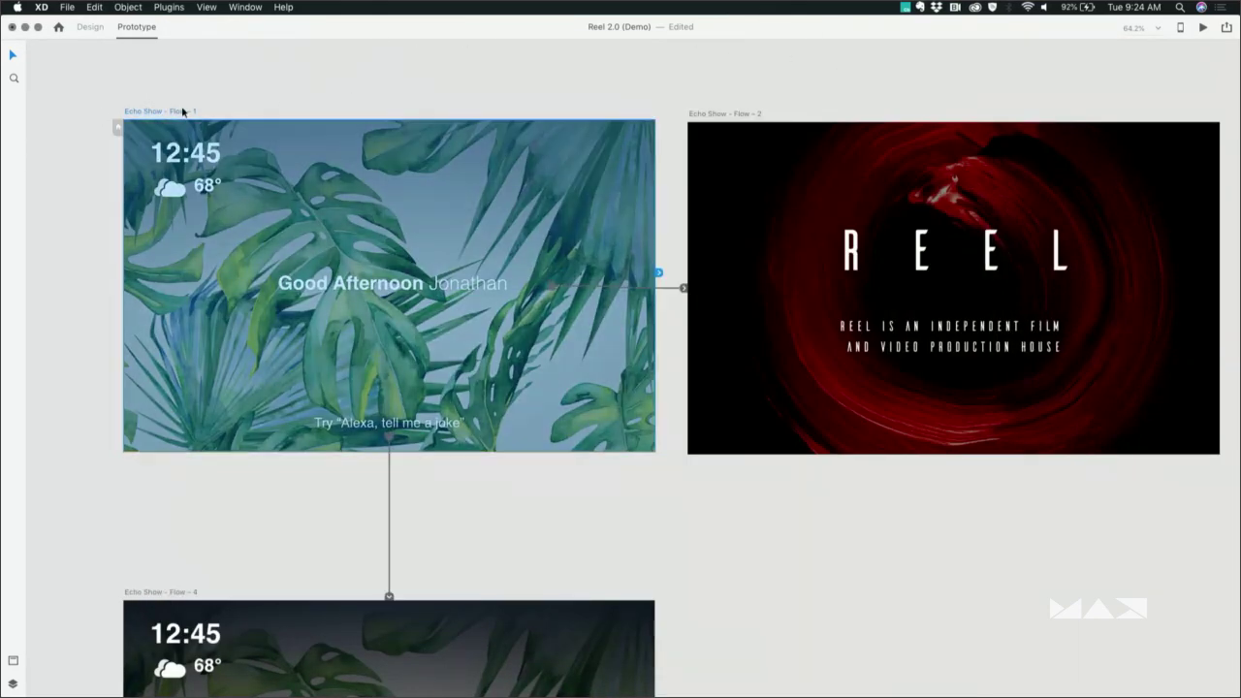
left_click(1202, 28)
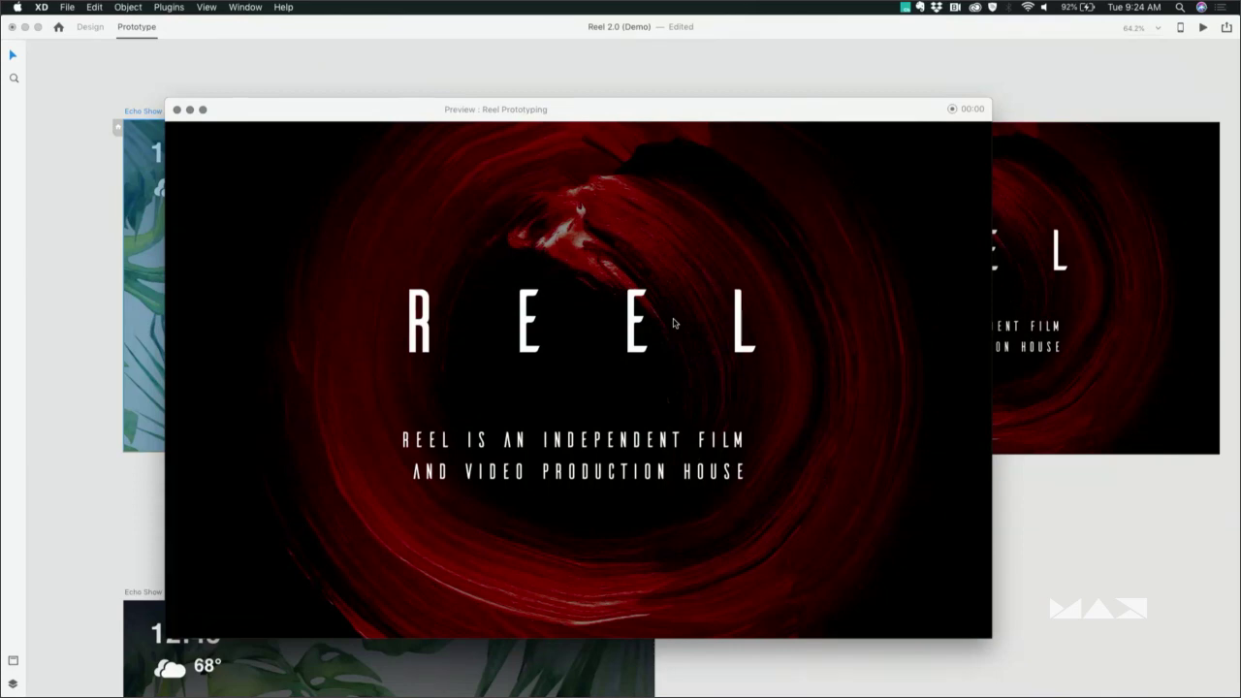
key("XF86AudioRaiseVolume")
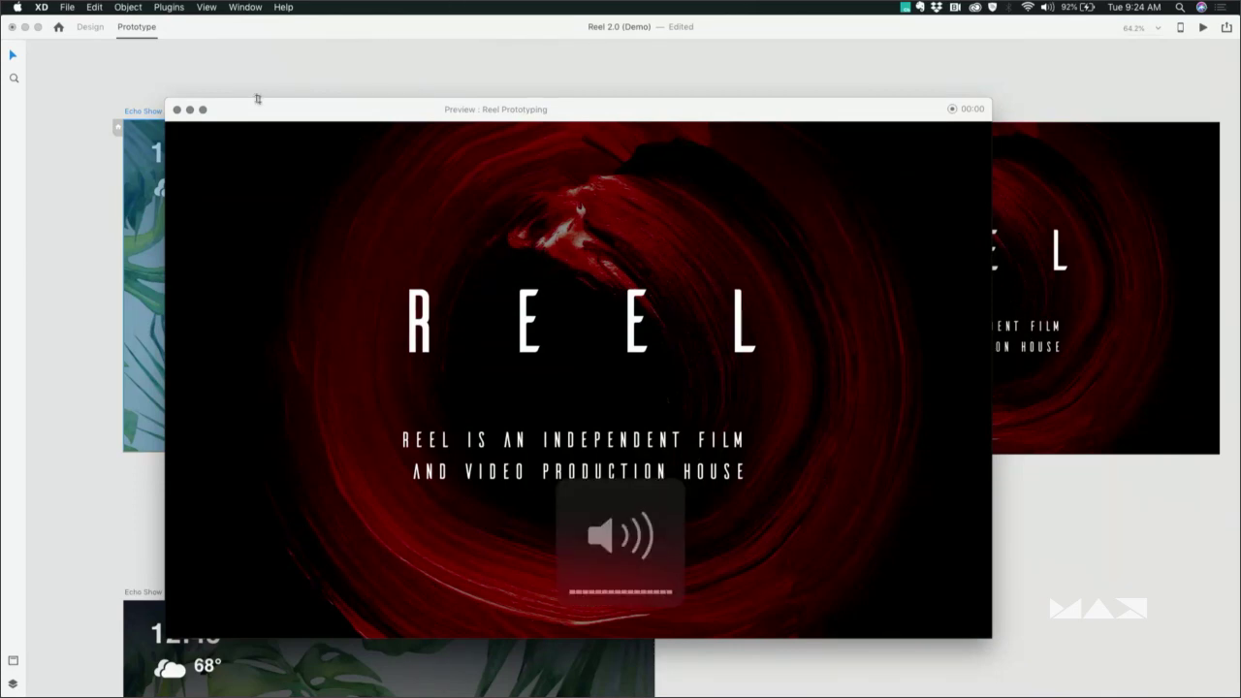
left_click_drag(258, 103, 481, 94)
left_click(126, 133)
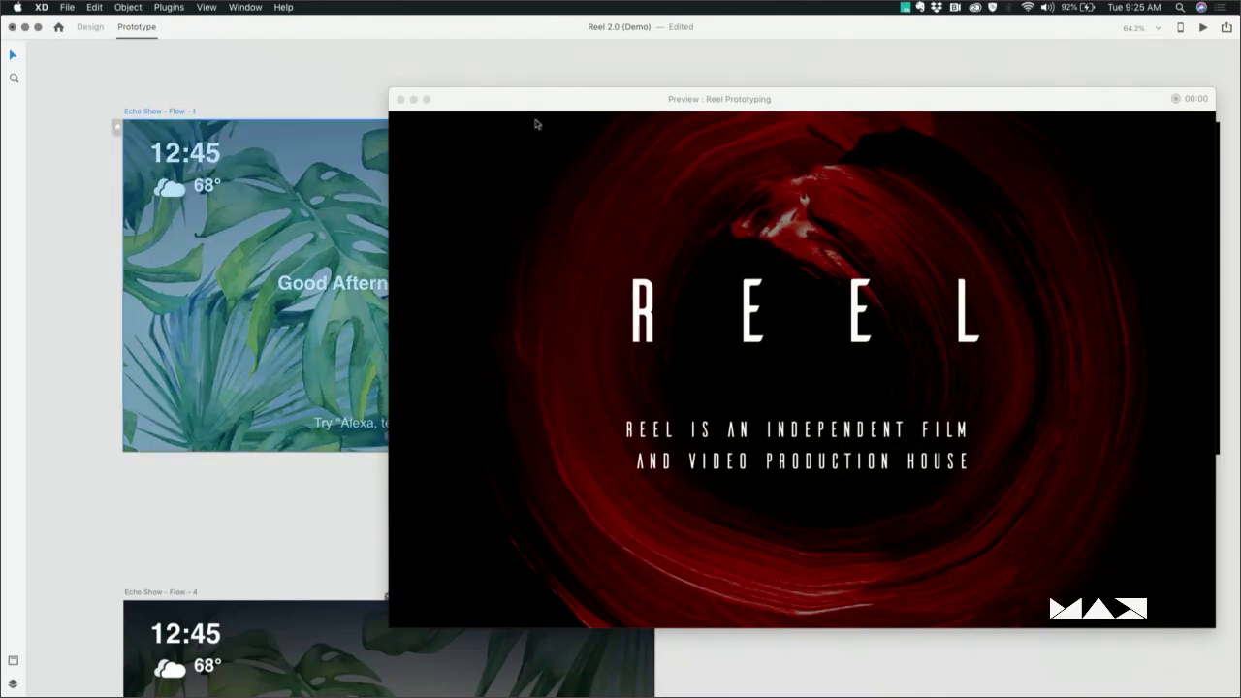
left_click_drag(521, 110, 308, 139)
left_click(188, 130)
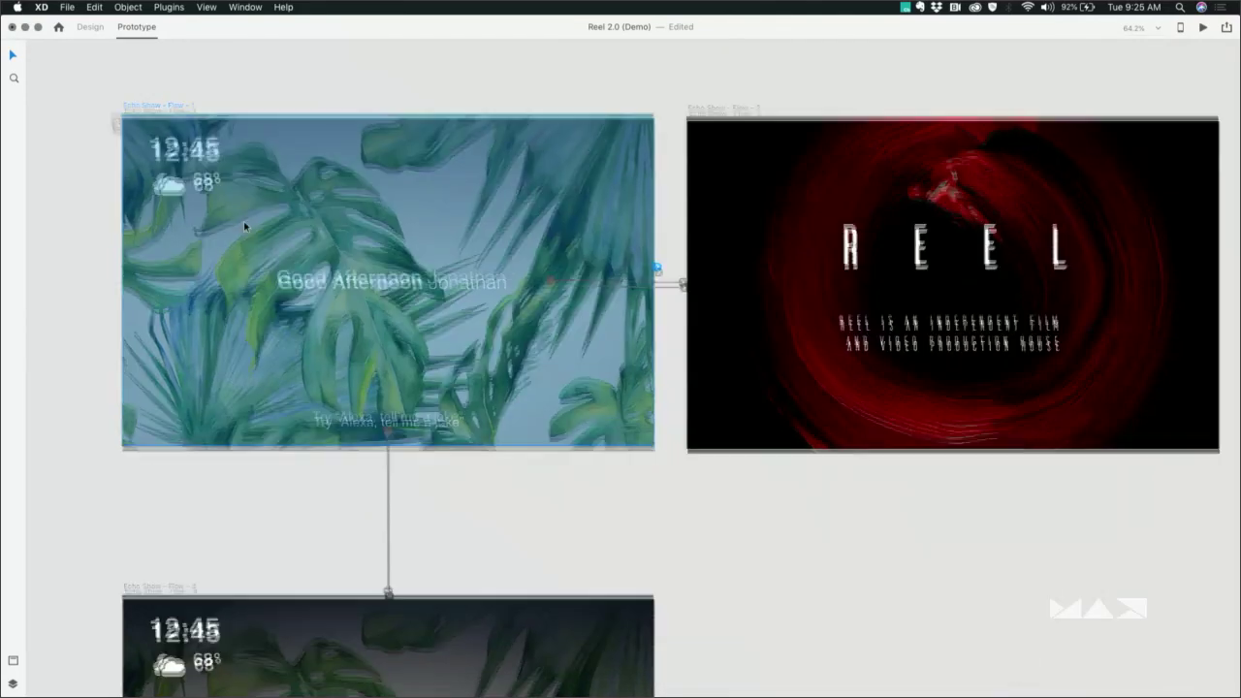
Preview the finished voice flow from the first Echo Show – Flow artboard, above the "Alexa Launch Reel" input label
scroll(242, 223, "down", 5)
scroll(199, 131, "up", 3)
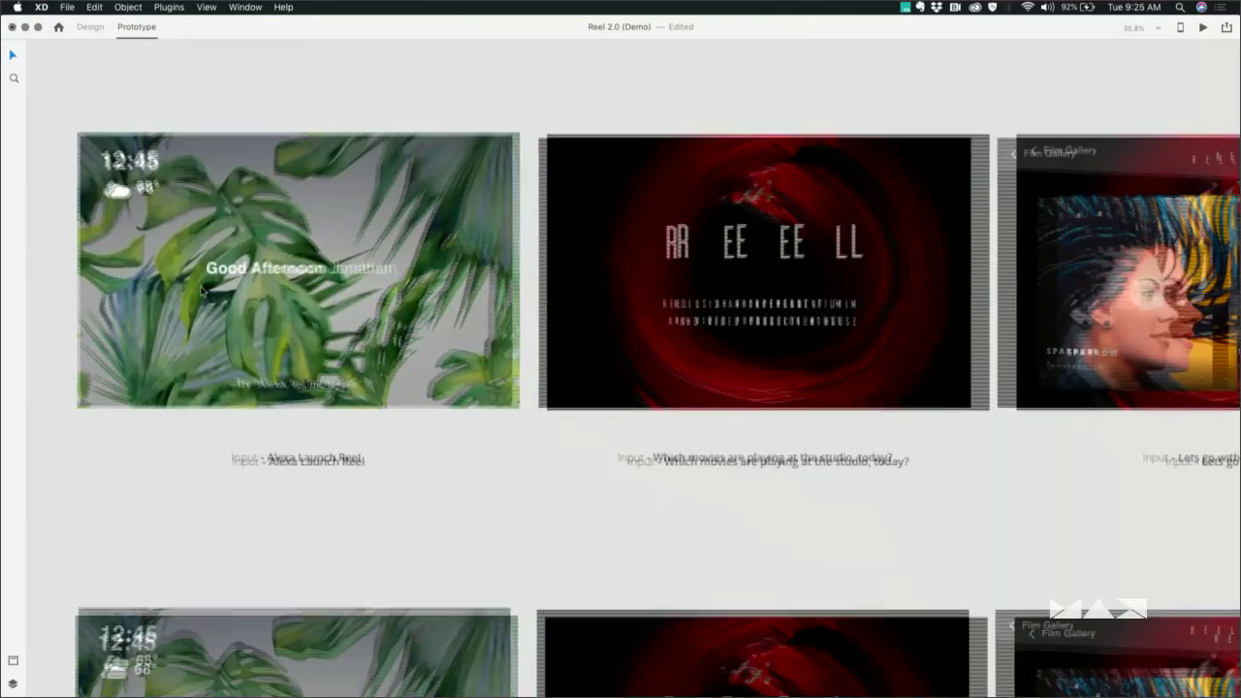
left_click(120, 118)
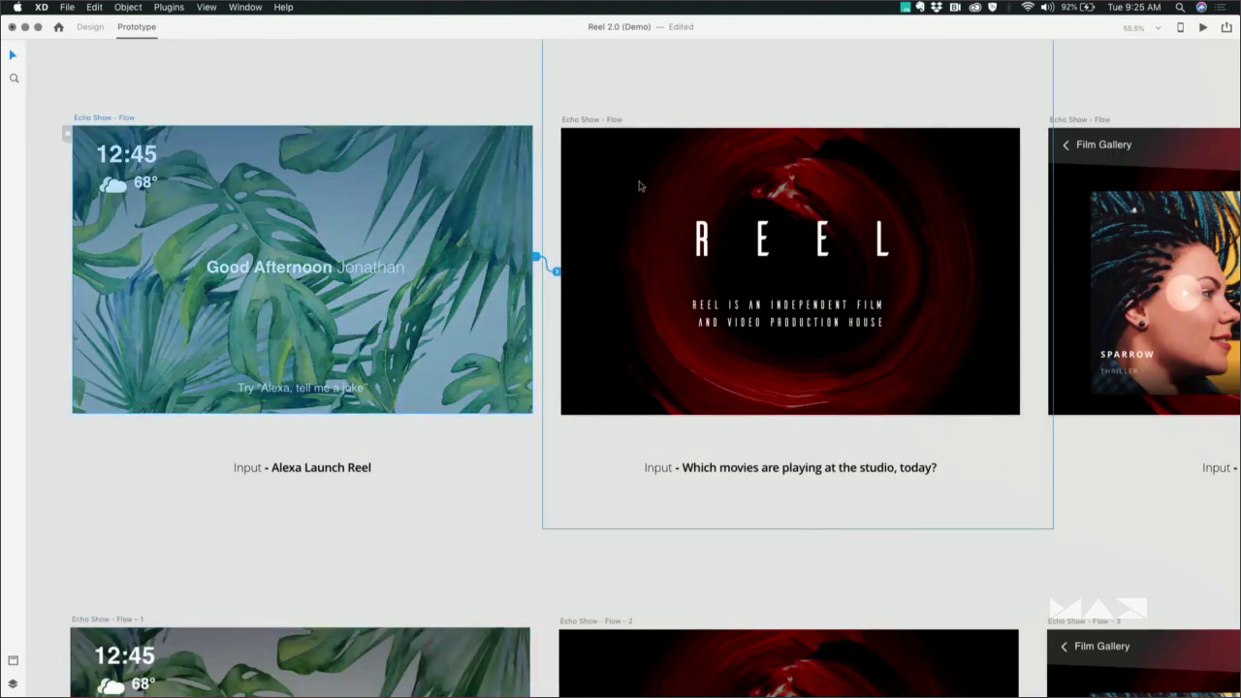
left_click(1202, 29)
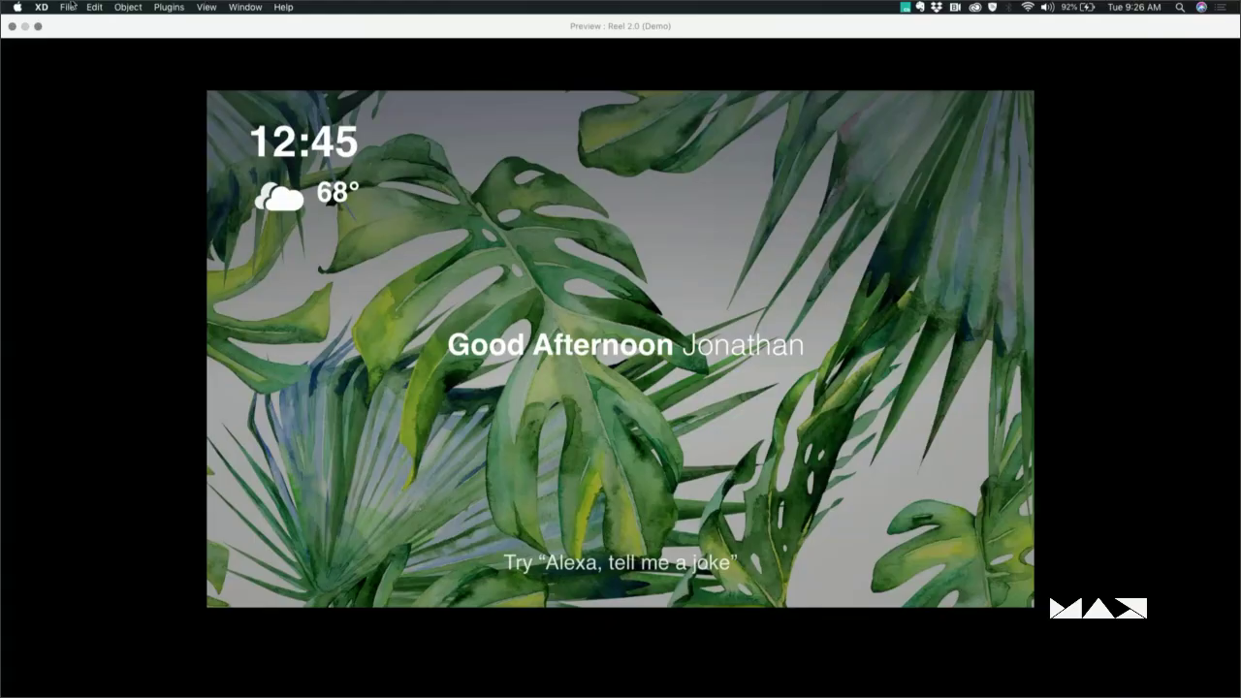
Examine the "knock, knock" voice link from Echo Show – Flow – 1 to Flow – 4, and reselect Flow – 1
left_click(38, 26)
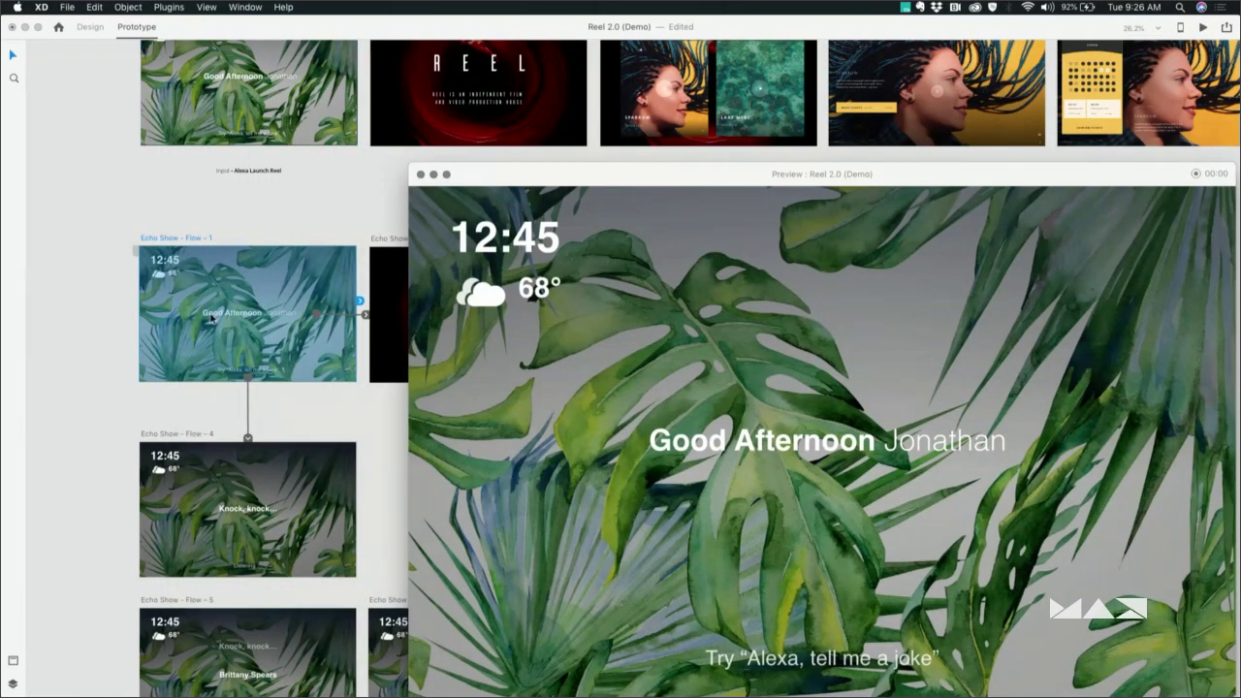
left_click(249, 438)
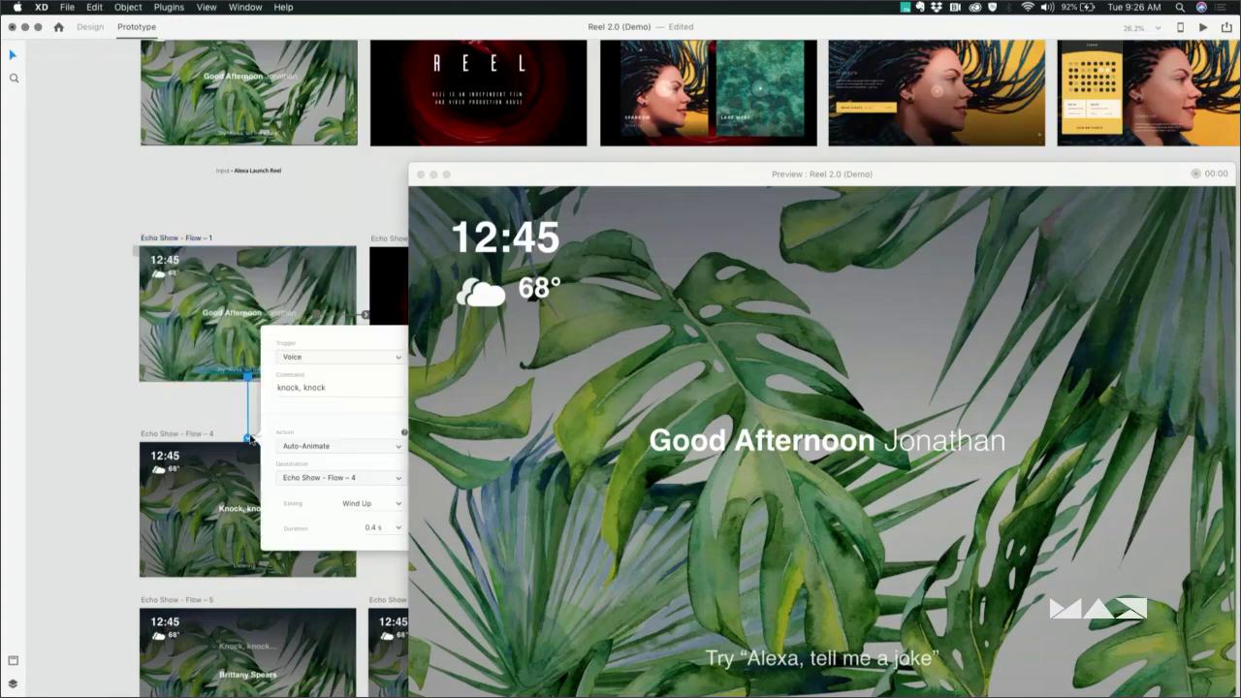
left_click(134, 410)
left_click(174, 242)
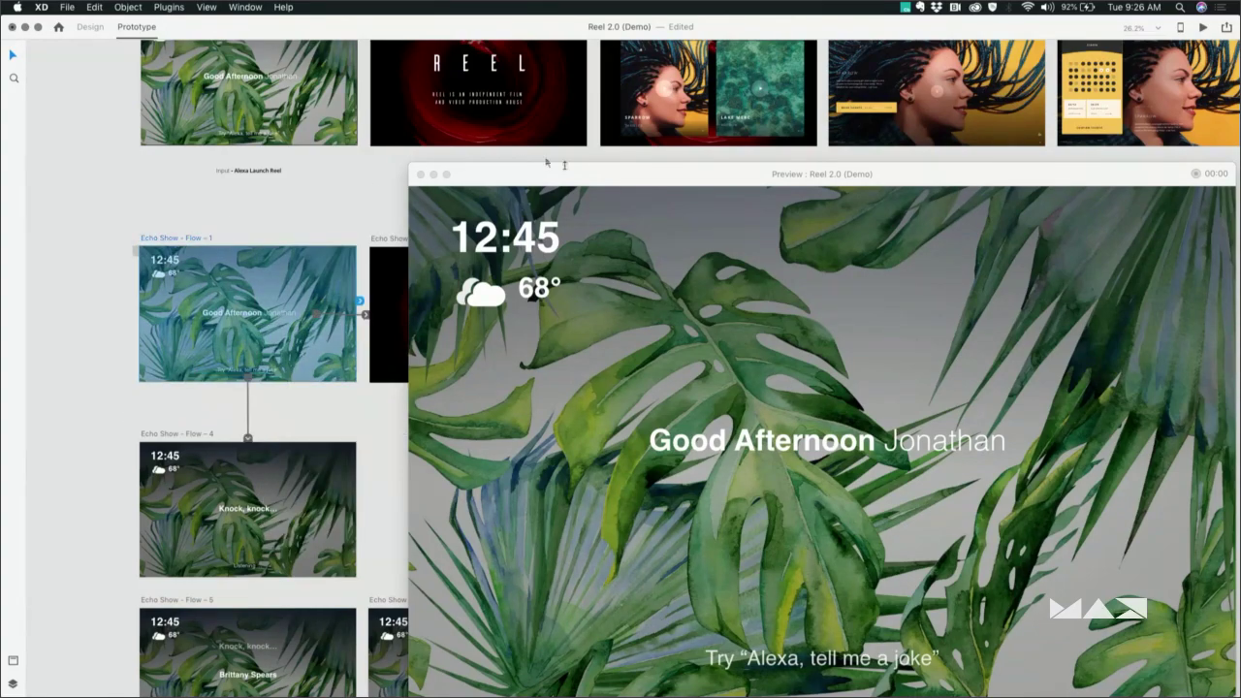
Play the Echo Show – Flow – 1 preview in full screen, and close it
left_click_drag(573, 180, 212, 33)
left_click(83, 29)
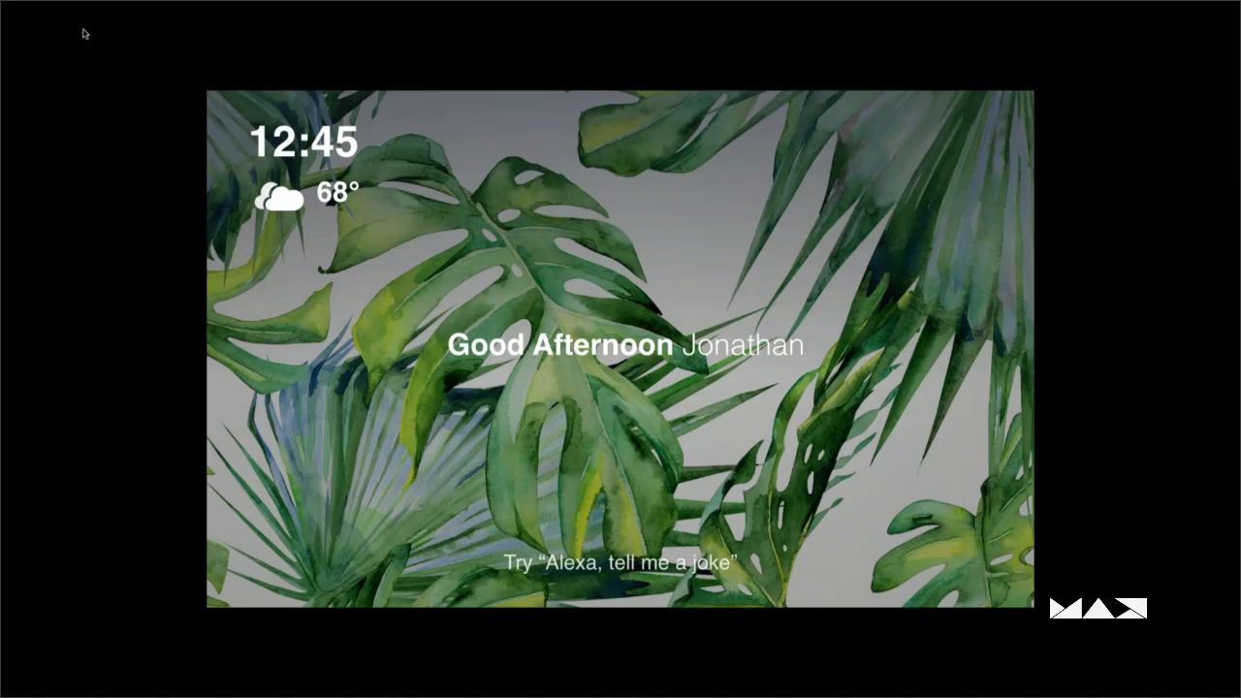
left_click(39, 27)
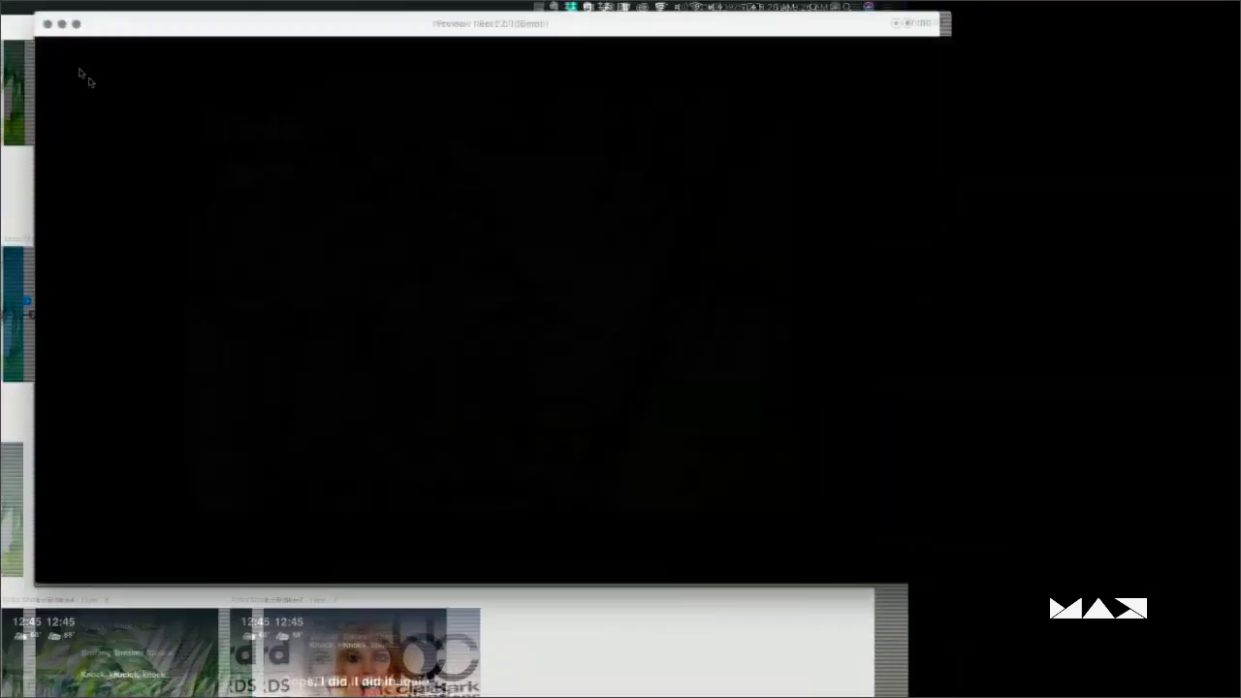
left_click(56, 28)
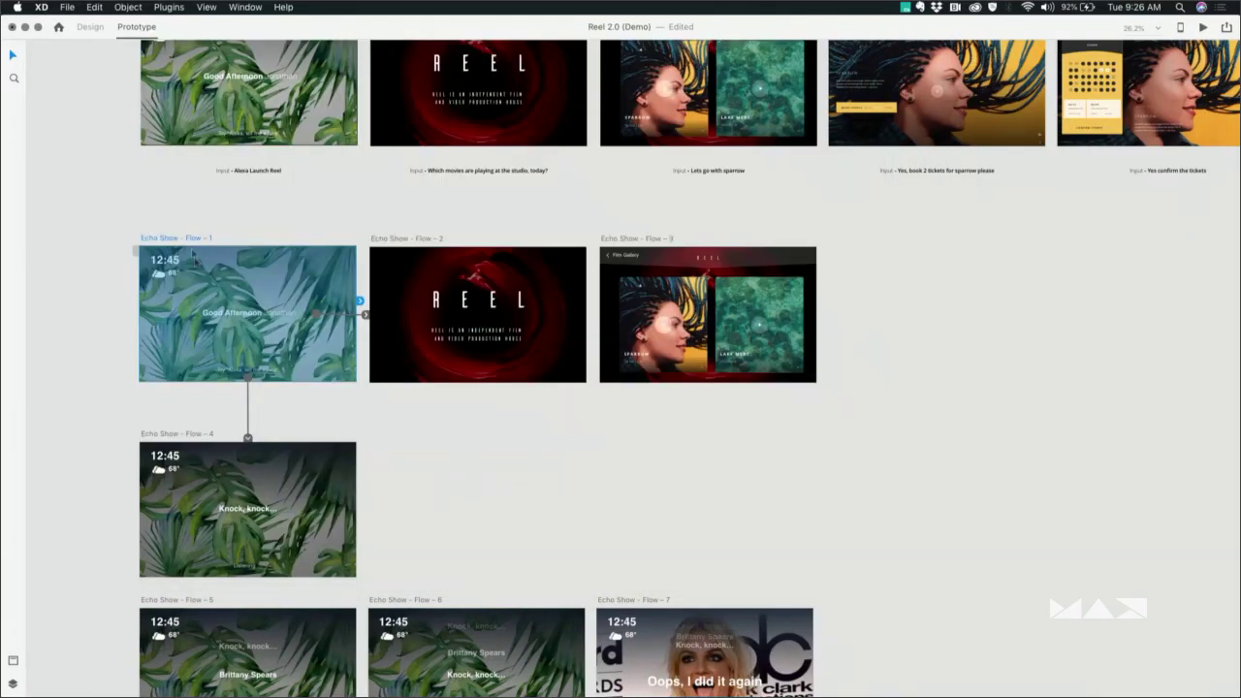
Examine the knock-knock joke artboards, Echo Show – Flow – 4 through Flow – 7, and the overall Echo Show layout
scroll(215, 289, "down", 3)
scroll(235, 359, "down", 1)
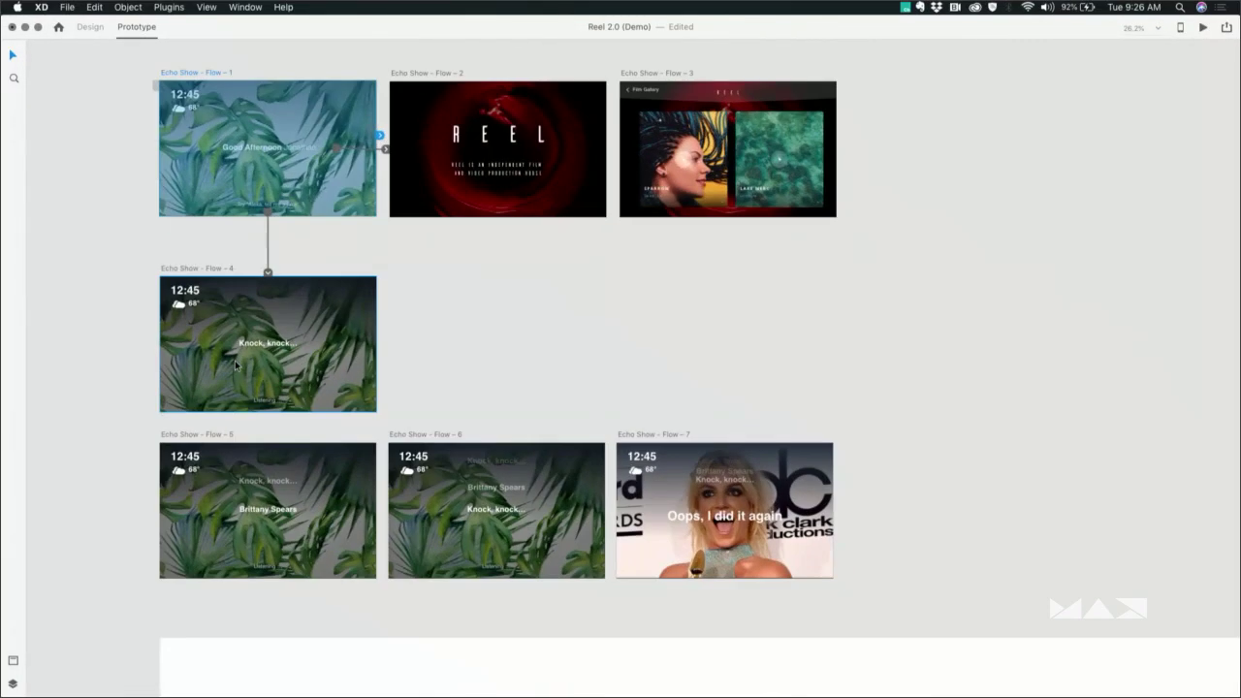
scroll(242, 293, "up", 2)
scroll(242, 293, "up", 3)
scroll(242, 292, "down", 5)
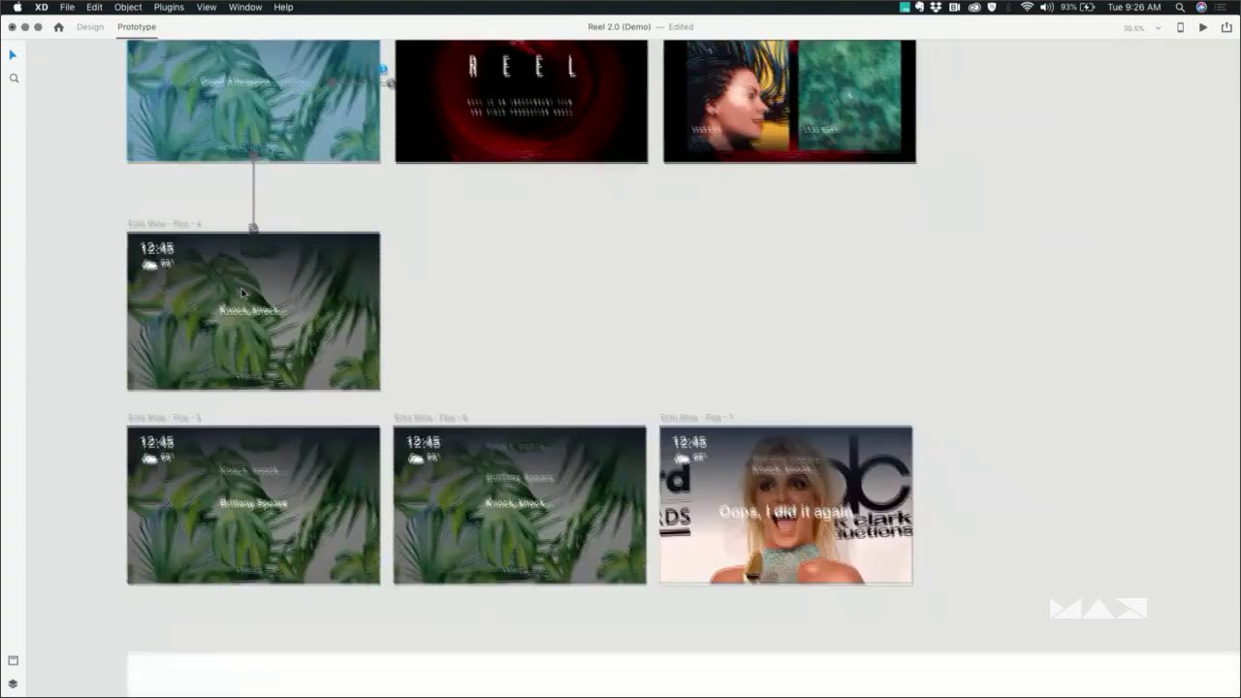
scroll(824, 441, "up", 5)
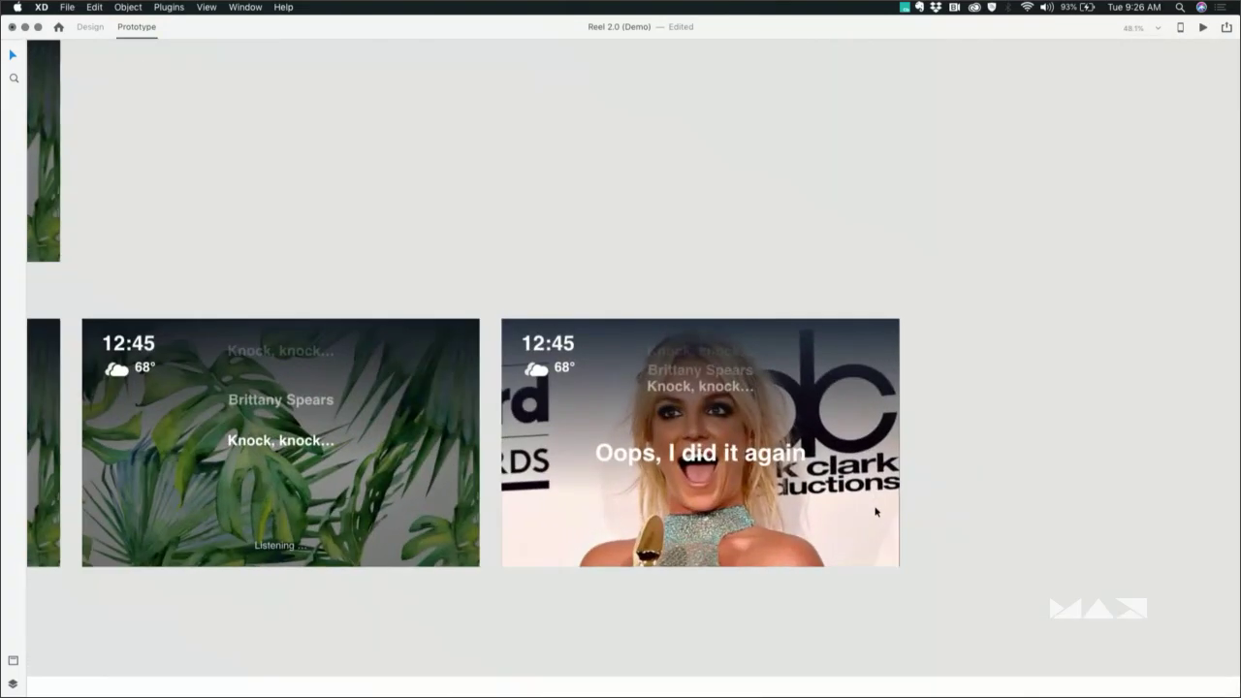
scroll(875, 512, "down", 5)
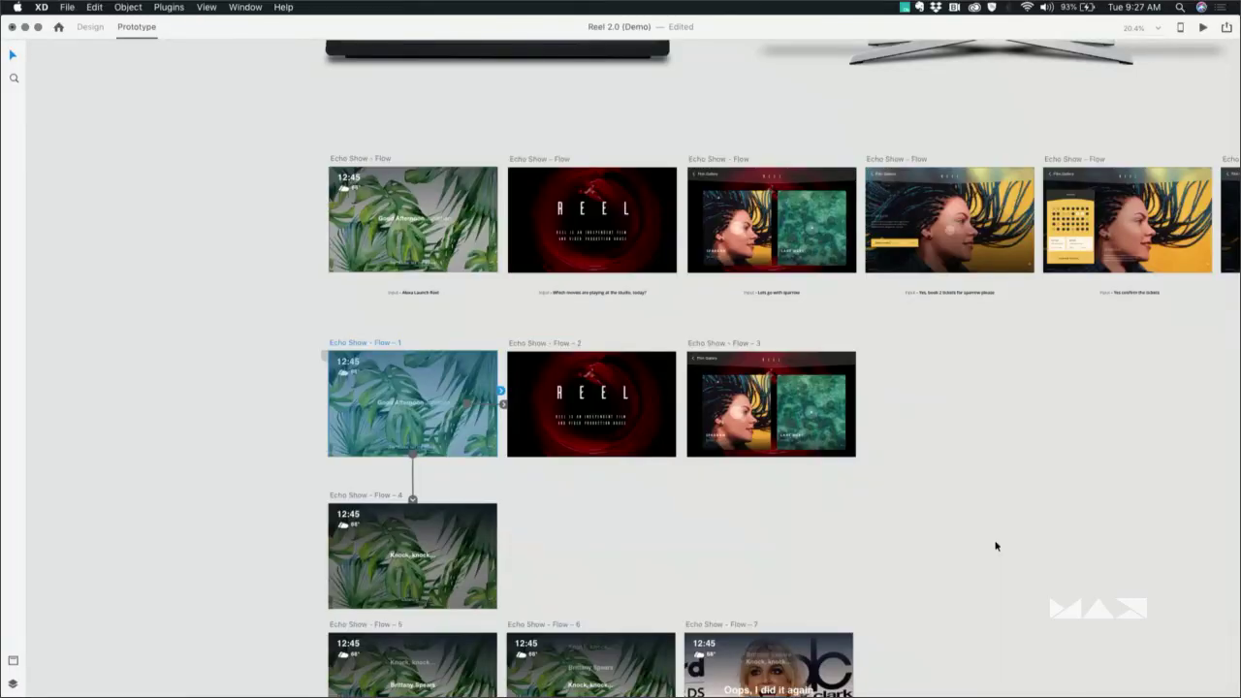
Switch to Chrome and look through the Adobe XD videos on the first open YouTube channel
key("ctrl+Up")
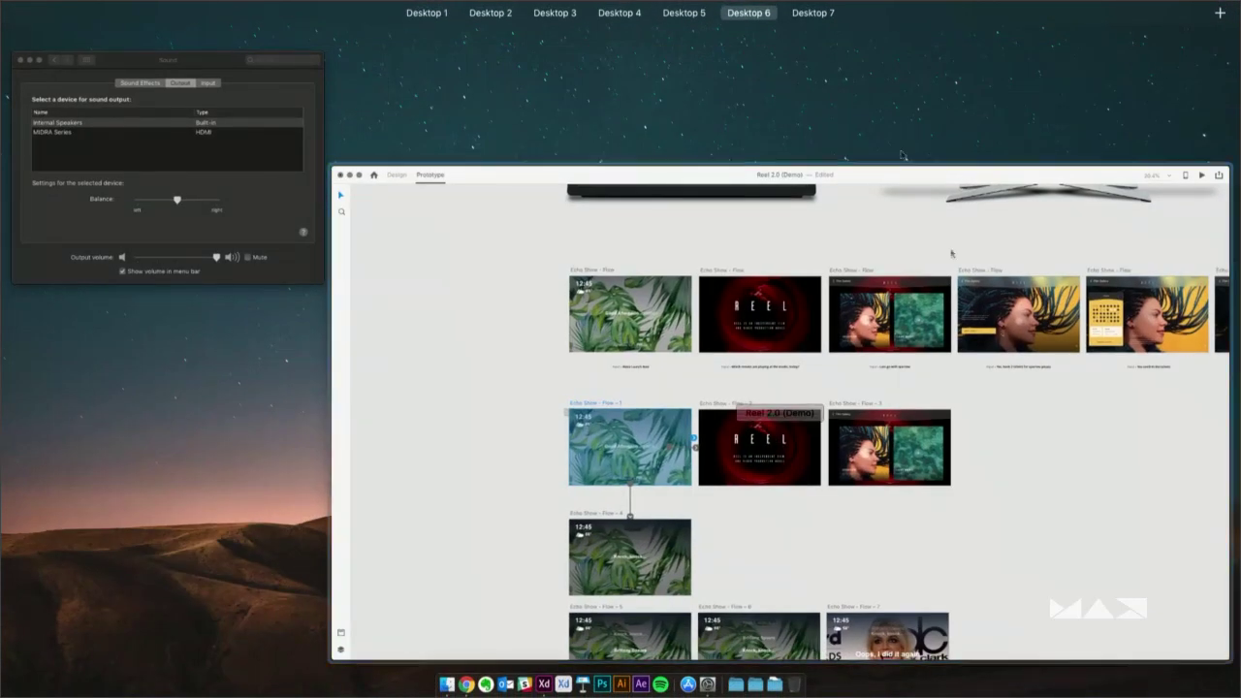
mouse_move(682, 17)
left_click(776, 44)
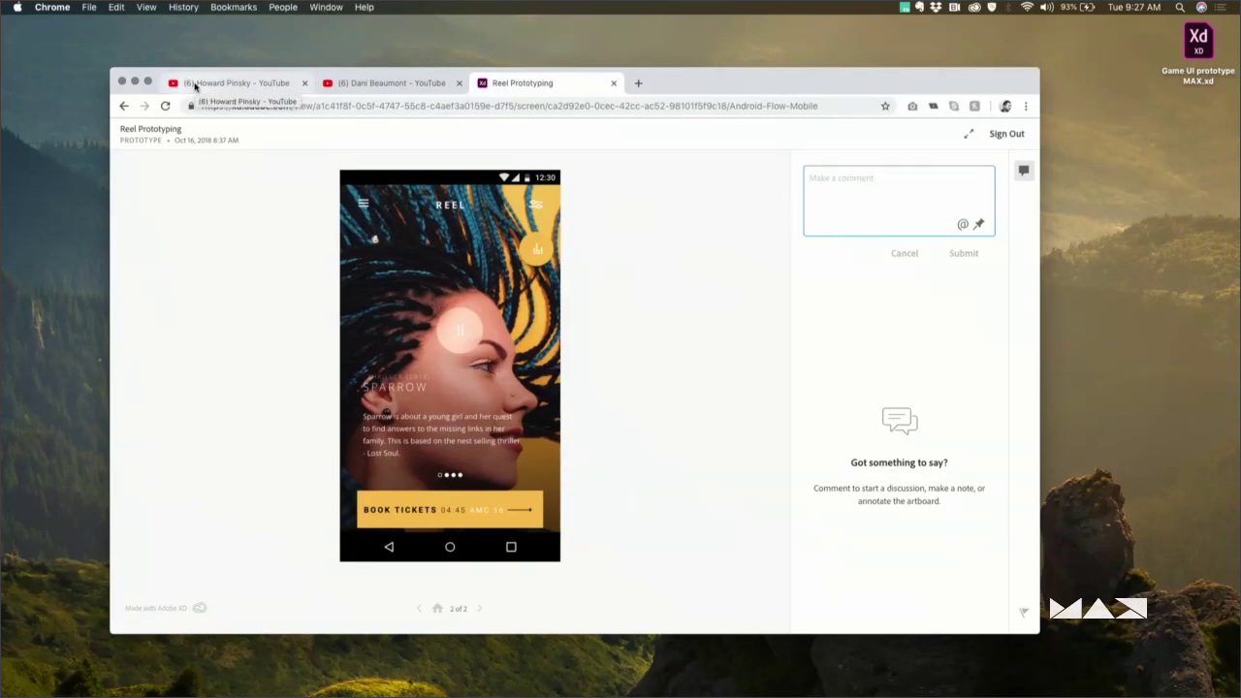
left_click(195, 83)
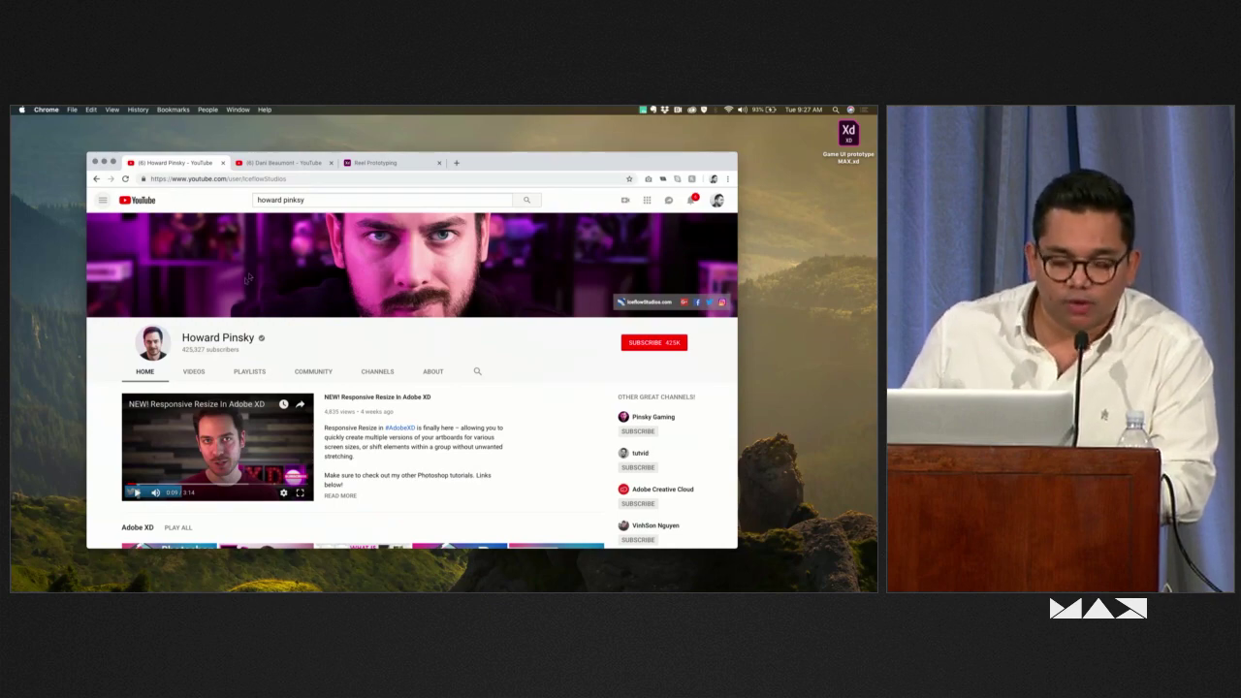
scroll(240, 283, "down", 3)
scroll(240, 283, "down", 2)
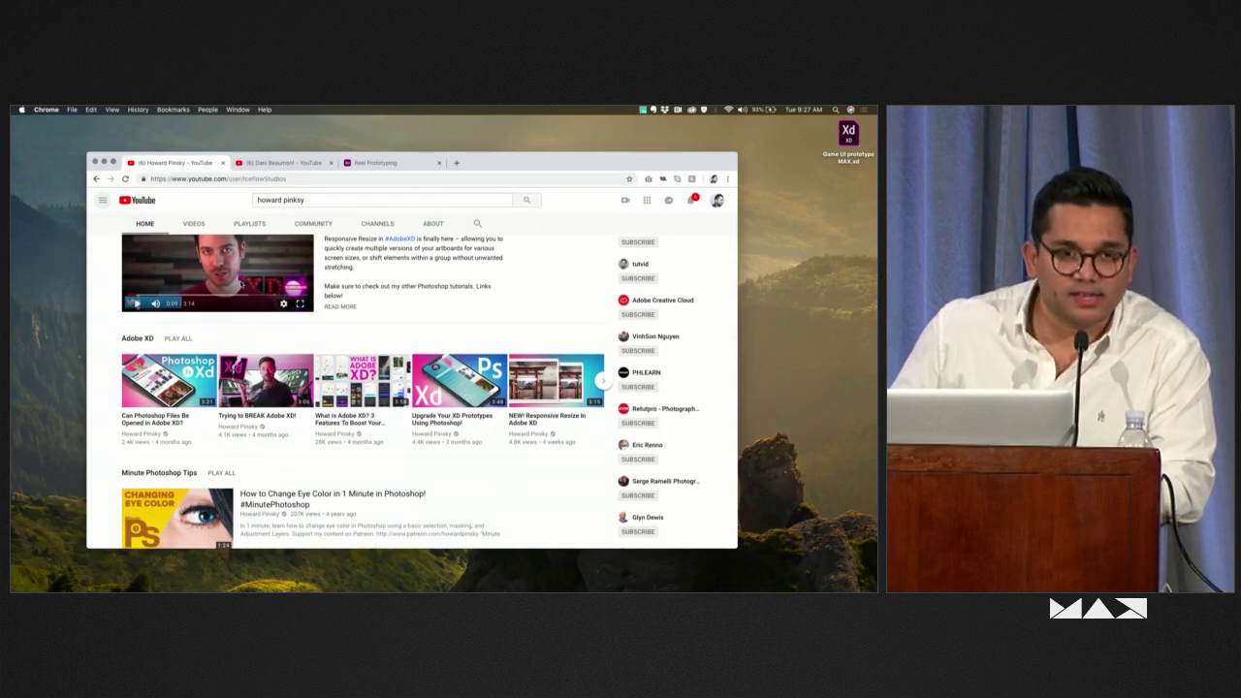
scroll(240, 283, "up", 5)
scroll(240, 283, "down", 1)
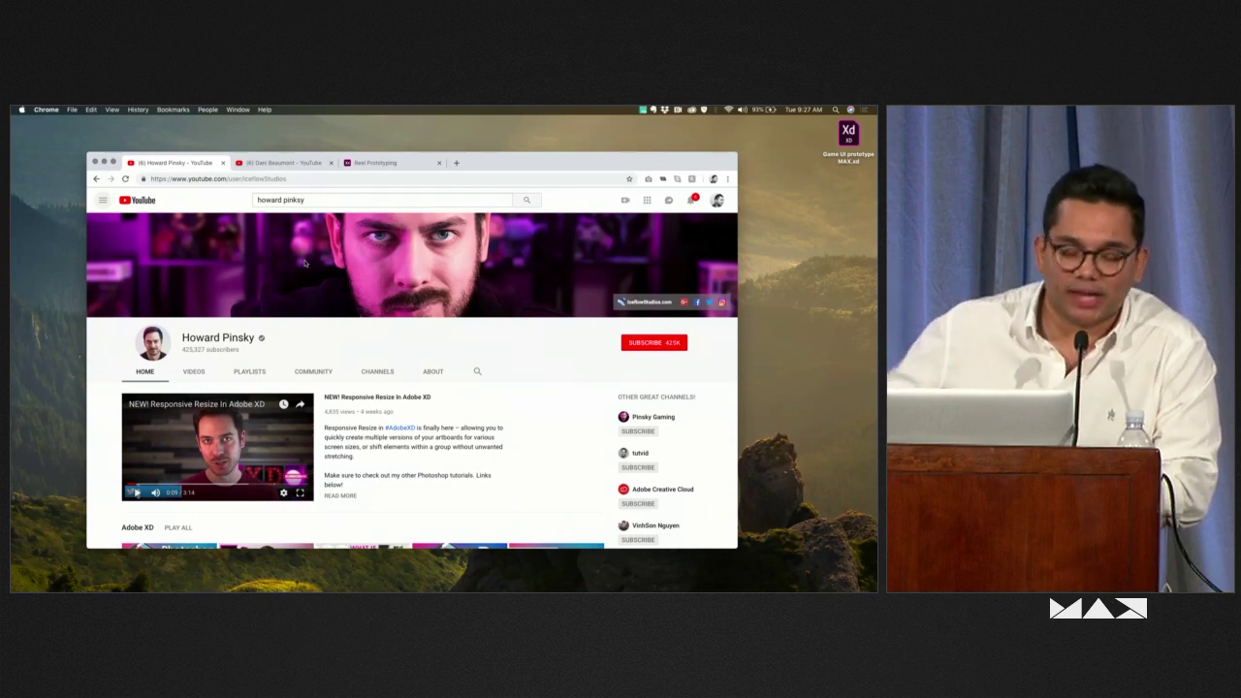
Look through the "Adobe XD: Tips n Tricks" and "Adobe XD: What's New" videos on the second open YouTube channel
left_click(292, 163)
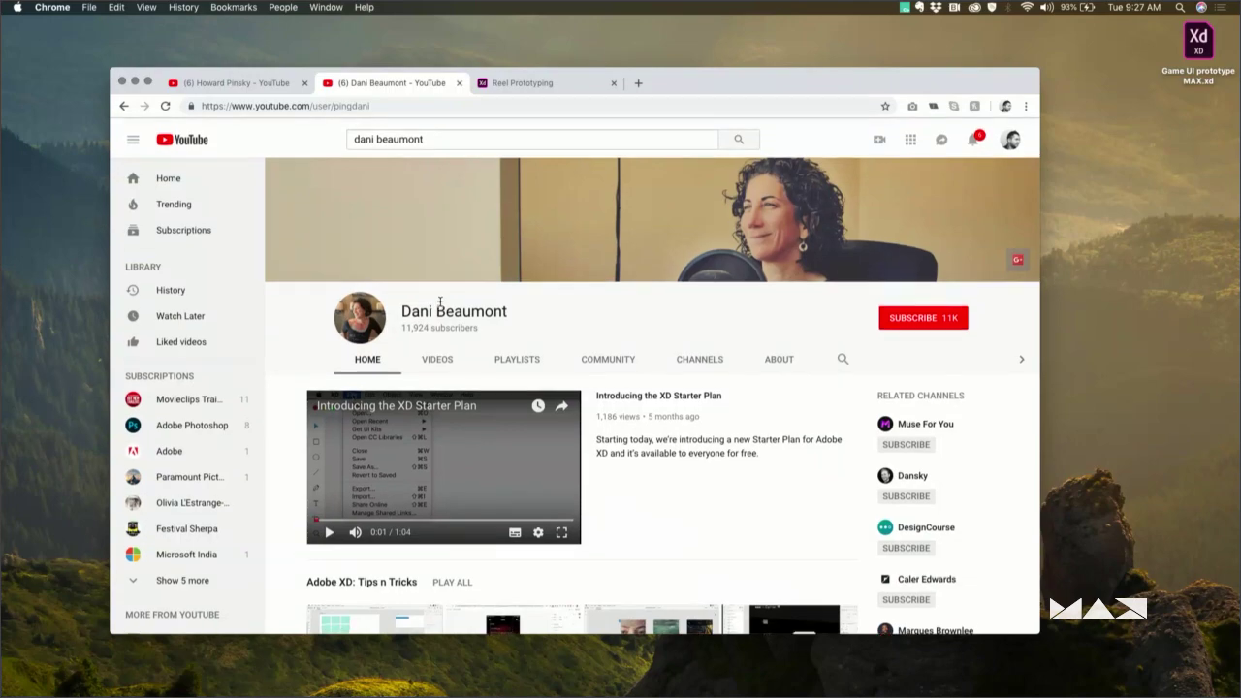
scroll(440, 303, "down", 5)
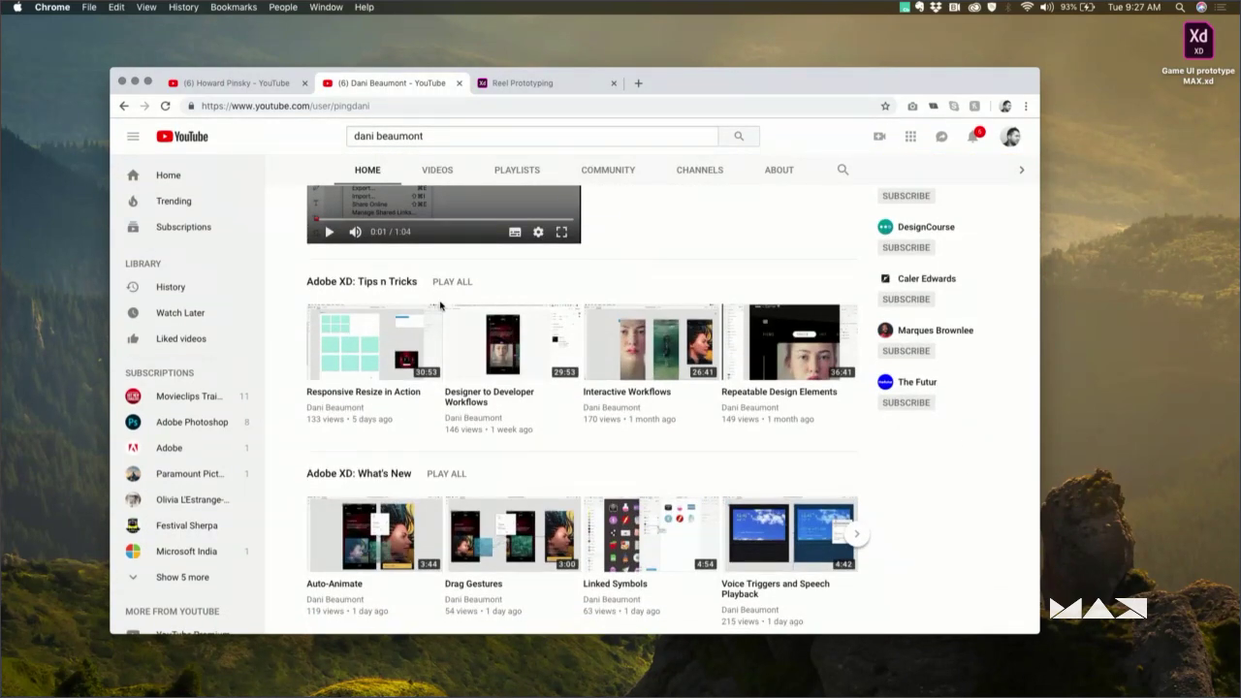
scroll(440, 303, "up", 5)
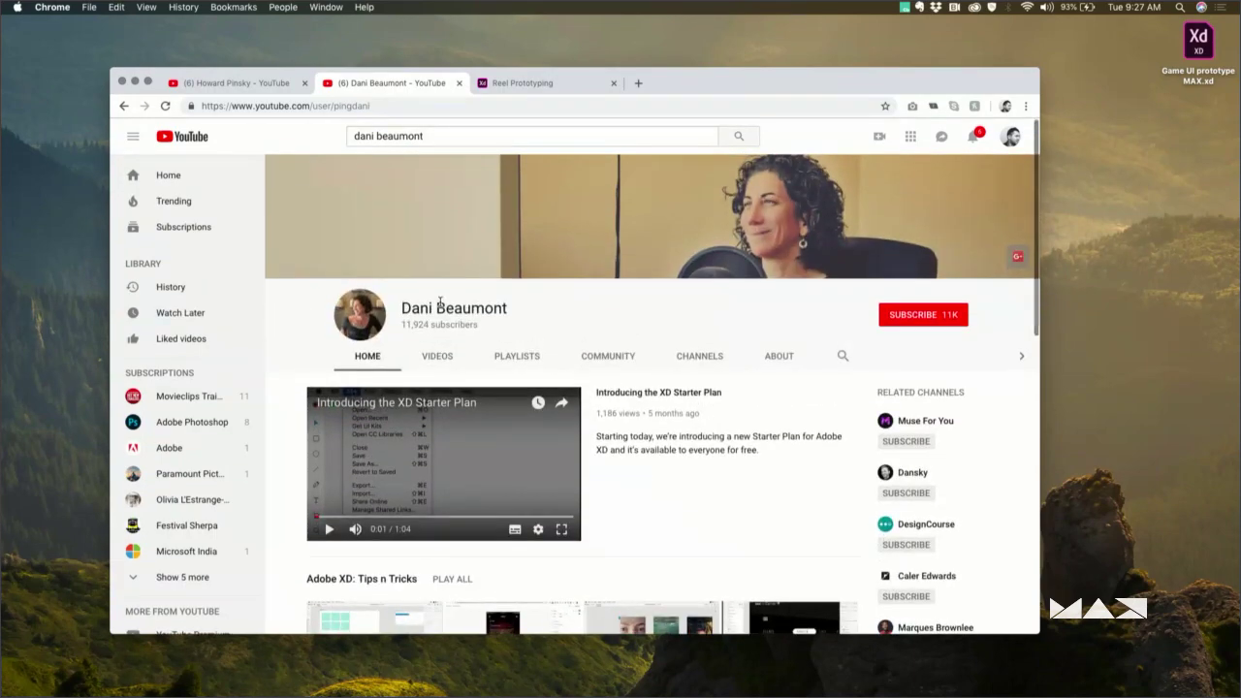